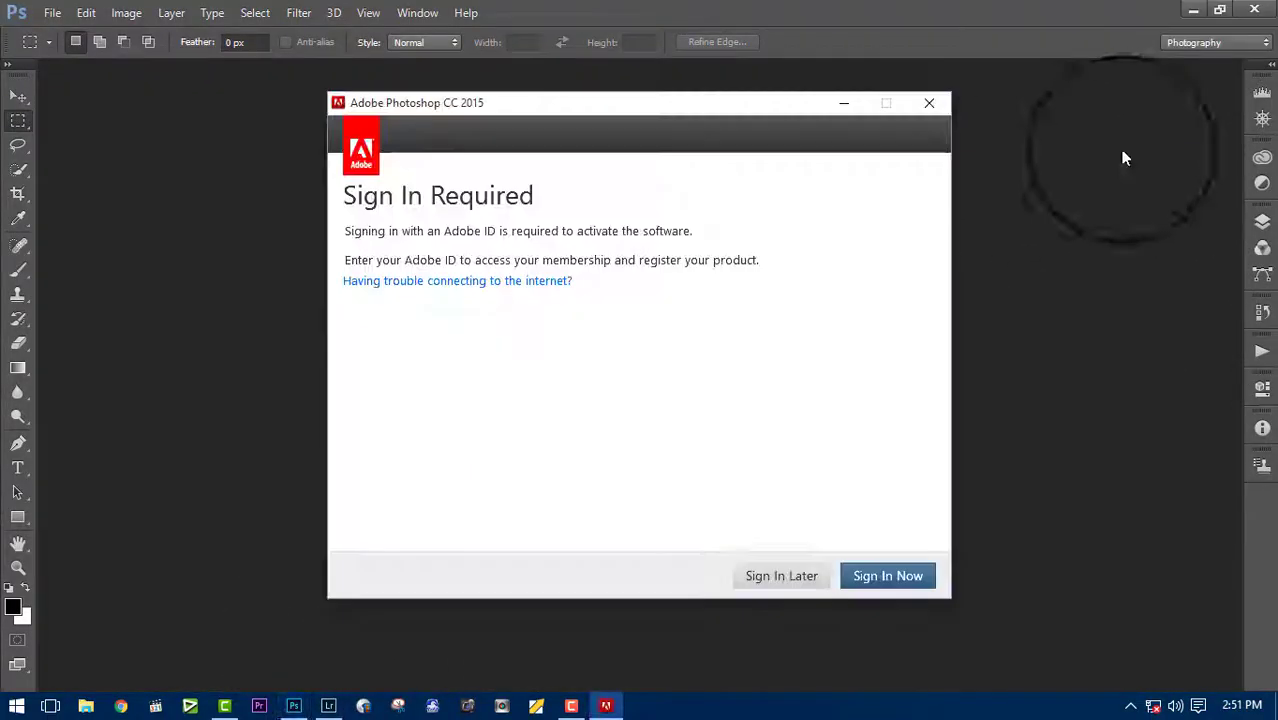
Step: Postpone the Photoshop sign-in request with Sign In Later
{"action": "left_click", "coordinate": [803, 572]}
Step: In Lightroom, start an import from NEW (D:) > Distab with every photo unticked
{"action": "left_click", "coordinate": [1192, 13]}
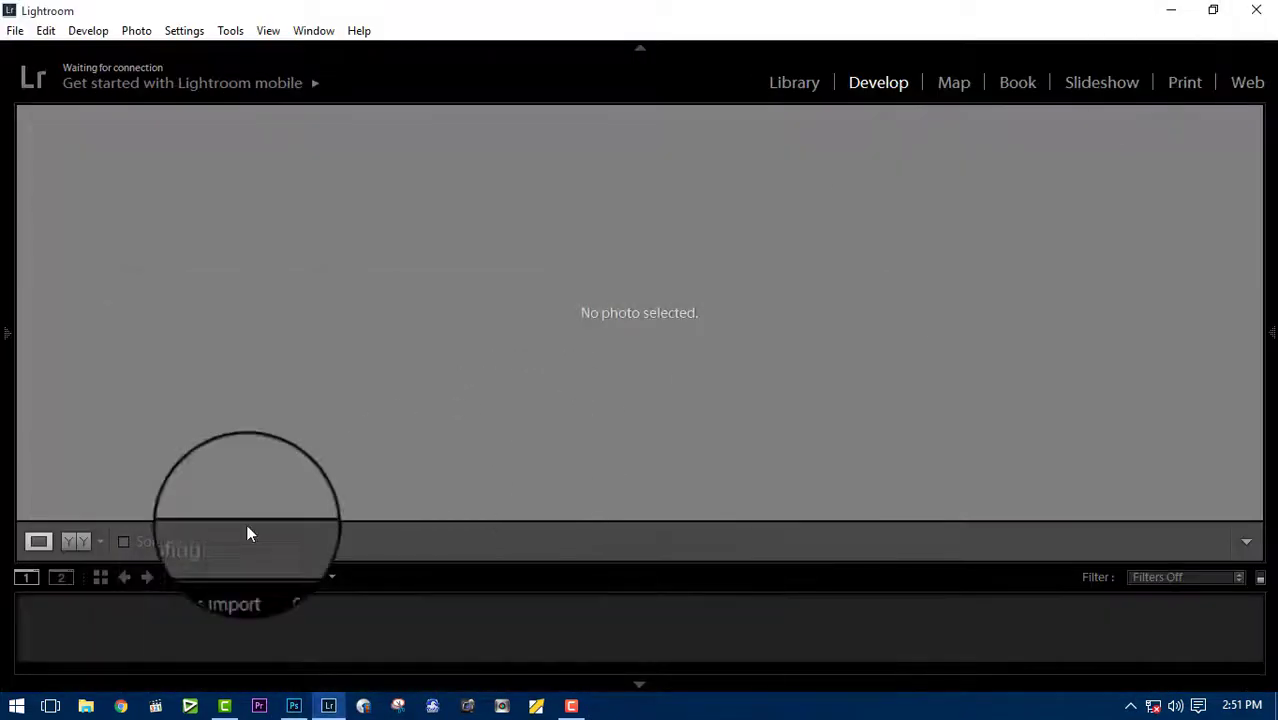
{"action": "left_click", "coordinate": [15, 29]}
{"action": "left_click", "coordinate": [48, 148]}
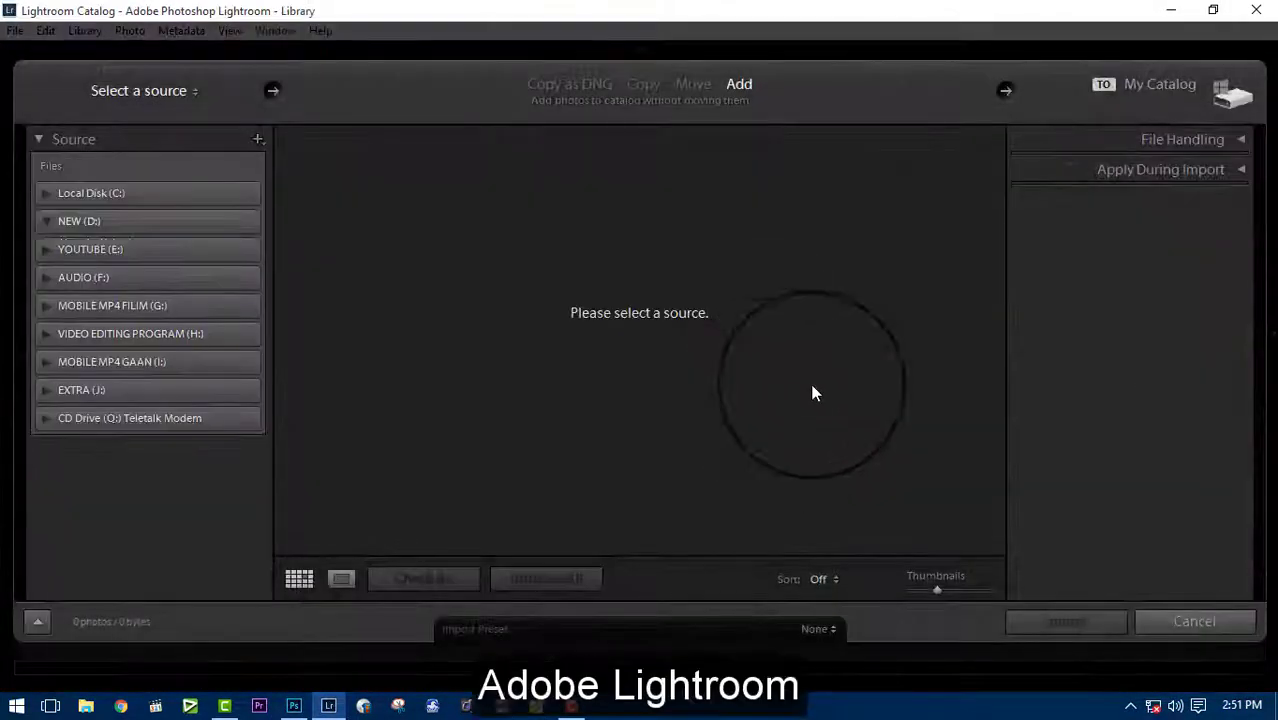
{"action": "left_click", "coordinate": [79, 219]}
{"action": "left_click", "coordinate": [115, 299]}
{"action": "left_click", "coordinate": [289, 188]}
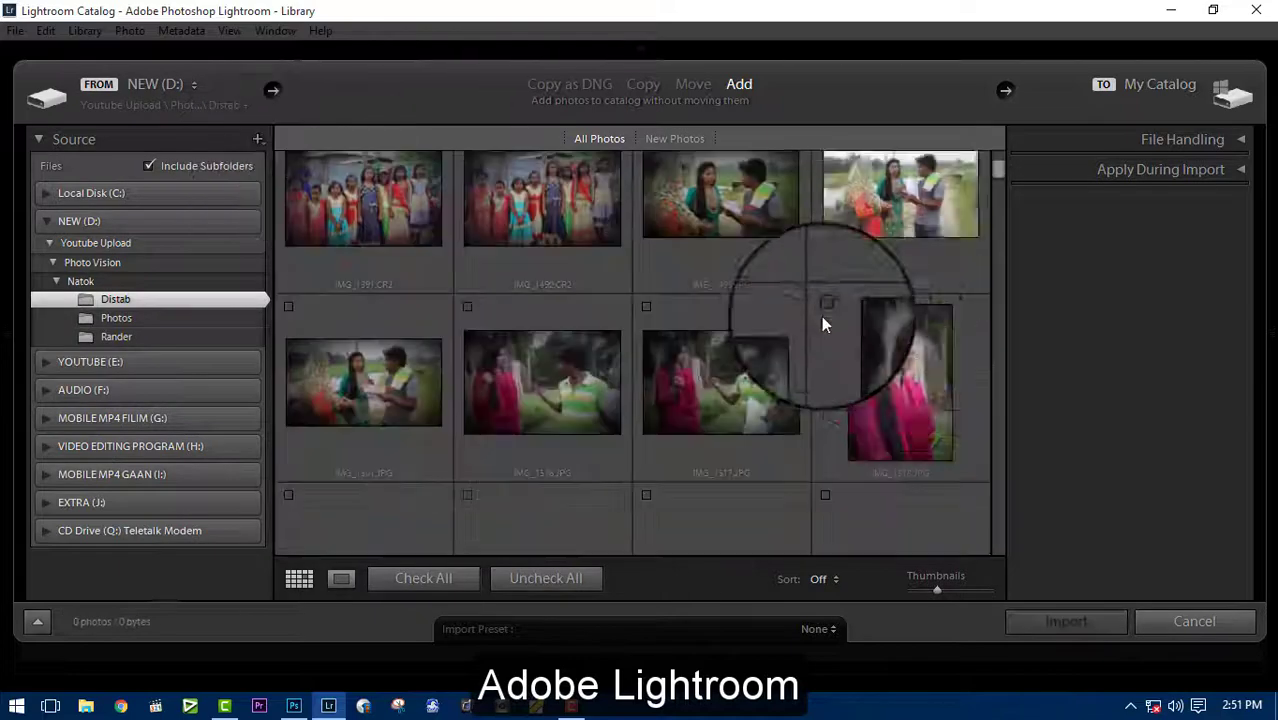
Step: Find the couple photo in the import grid and inspect it in a large preview
{"action": "scroll", "coordinate": [877, 339], "scroll_direction": "down", "scroll_amount": 5}
{"action": "scroll", "coordinate": [893, 361], "scroll_direction": "down", "scroll_amount": 3}
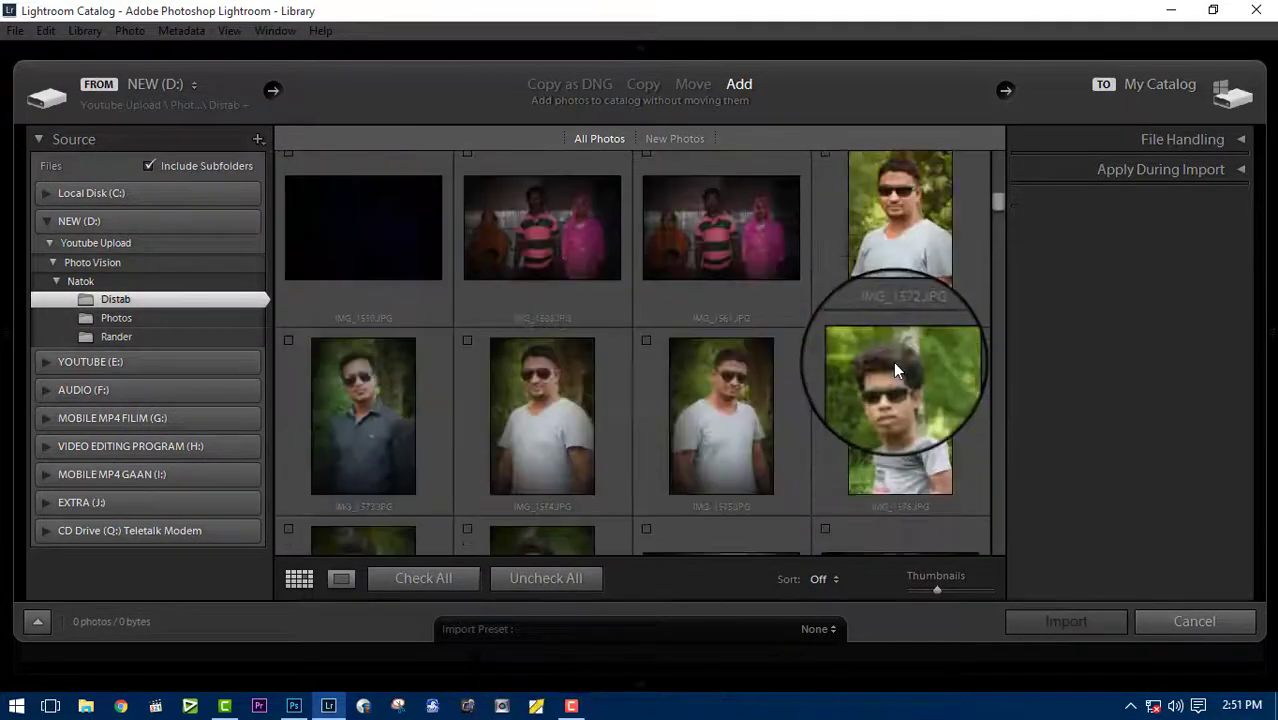
{"action": "scroll", "coordinate": [893, 361], "scroll_direction": "down", "scroll_amount": 3}
{"action": "scroll", "coordinate": [893, 361], "scroll_direction": "down", "scroll_amount": 3}
{"action": "left_click", "coordinate": [645, 256]}
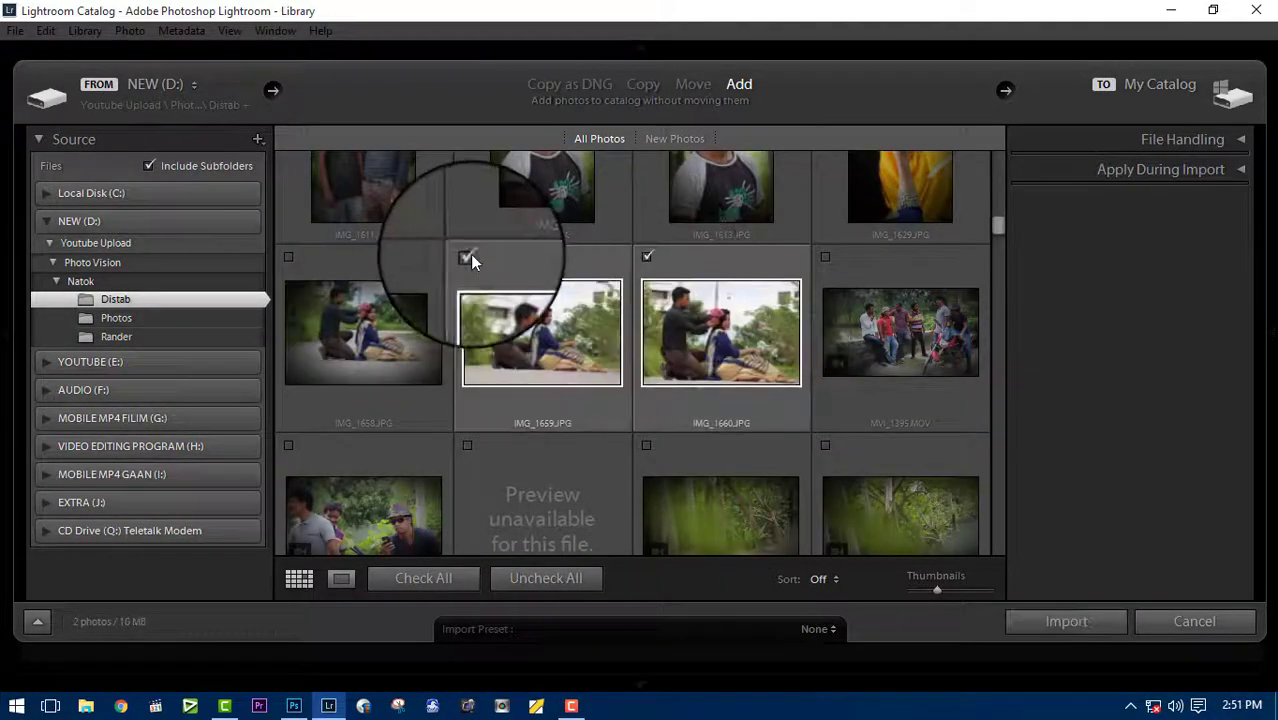
{"action": "double_click", "coordinate": [649, 254]}
{"action": "mouse_move", "coordinate": [649, 254]}
{"action": "left_mouse_down"}
{"action": "mouse_move", "coordinate": [839, 317]}
{"action": "mouse_move", "coordinate": [747, 342]}
{"action": "left_mouse_up"}
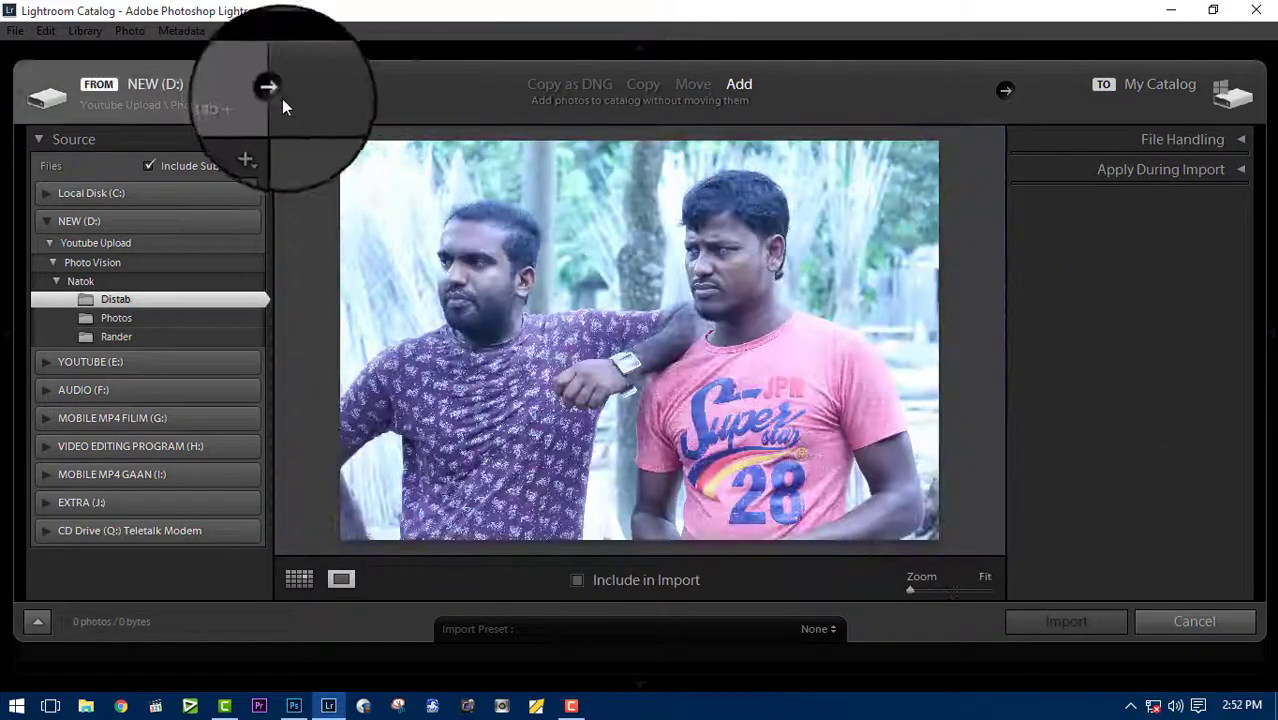
{"action": "left_click", "coordinate": [299, 579]}
Step: Tick only the couple photo IMG_1660 and import it into the catalog
{"action": "scroll", "coordinate": [884, 382], "scroll_direction": "down", "scroll_amount": 3}
{"action": "scroll", "coordinate": [884, 382], "scroll_direction": "down", "scroll_amount": 3}
{"action": "scroll", "coordinate": [884, 382], "scroll_direction": "down", "scroll_amount": 3}
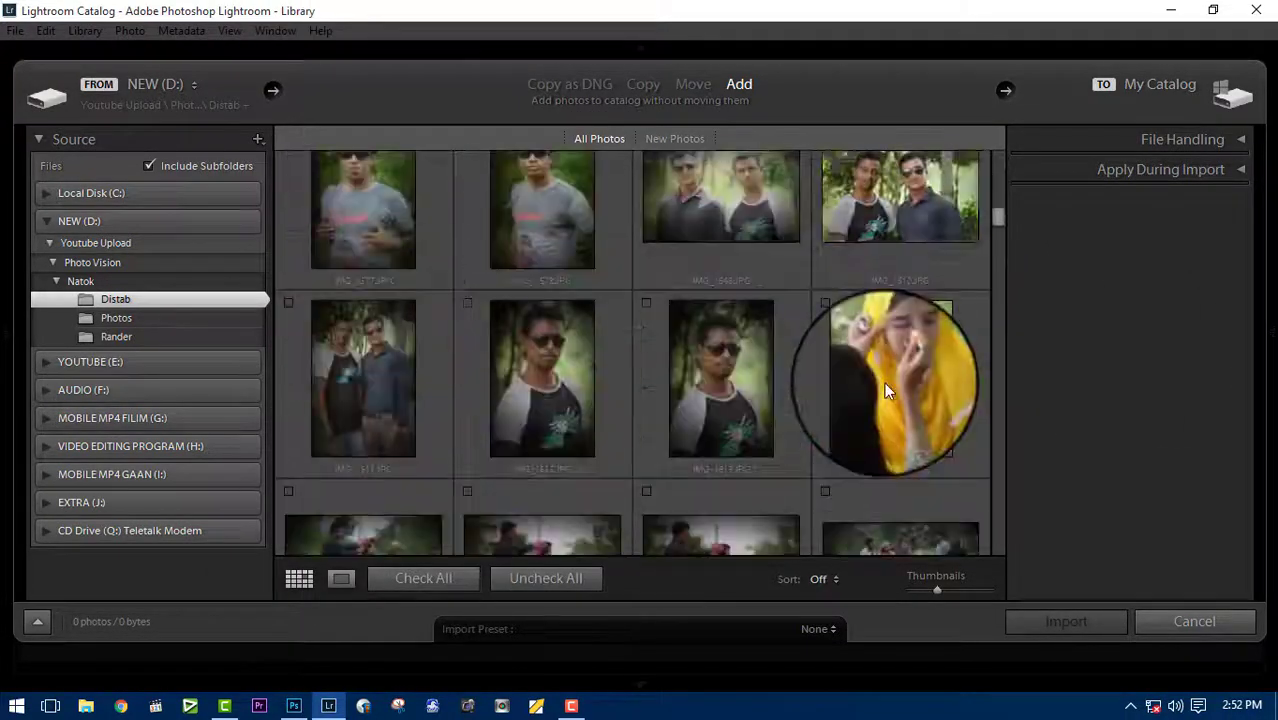
{"action": "scroll", "coordinate": [884, 382], "scroll_direction": "down", "scroll_amount": 3}
{"action": "left_click", "coordinate": [651, 357]}
{"action": "left_click", "coordinate": [1066, 621]}
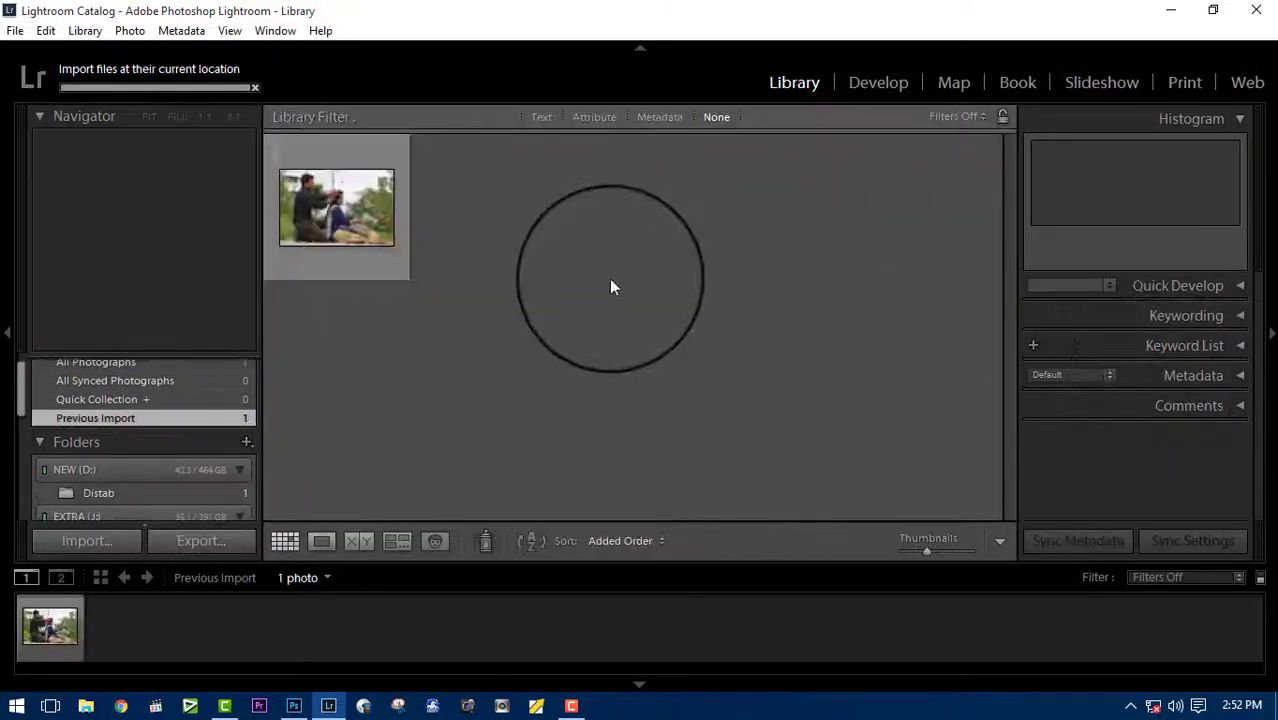
Step: Open the imported photo in Develop with a larger view, filmstrip hidden and adjustment panels shown
{"action": "double_click", "coordinate": [363, 210]}
{"action": "left_click", "coordinate": [875, 80]}
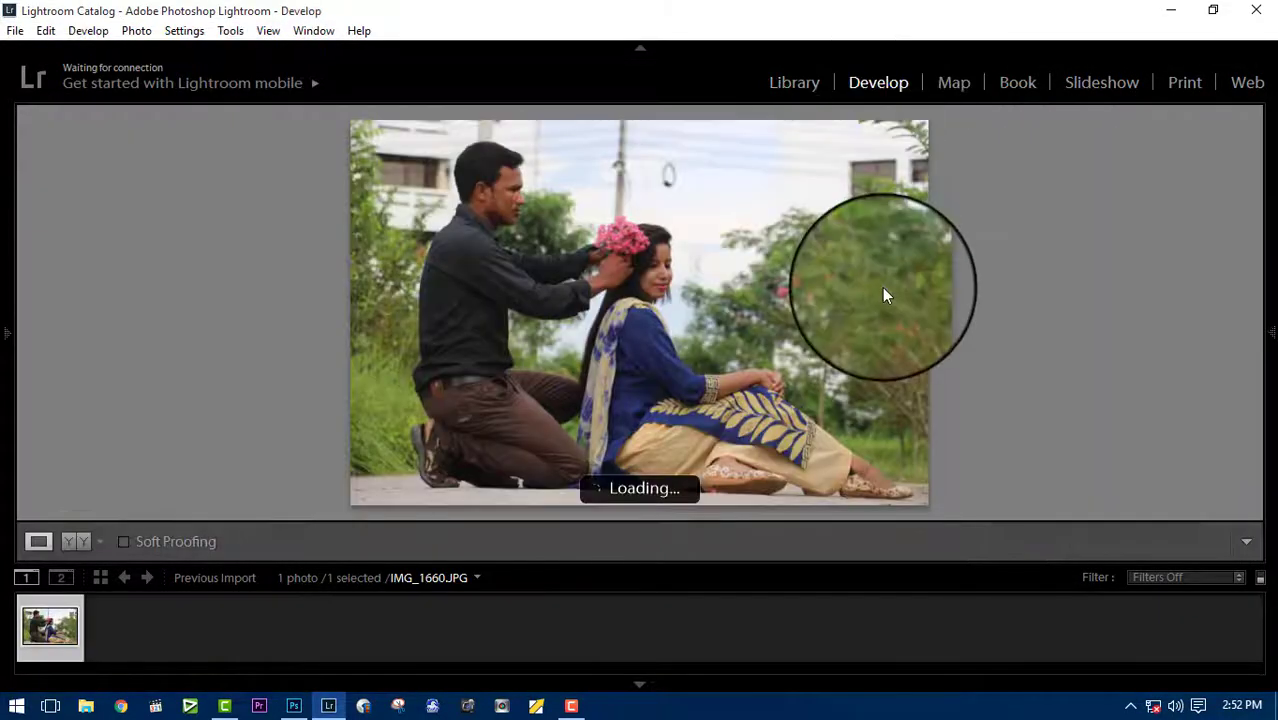
{"action": "left_click", "coordinate": [639, 48]}
{"action": "left_click", "coordinate": [641, 685]}
{"action": "left_click", "coordinate": [1271, 364]}
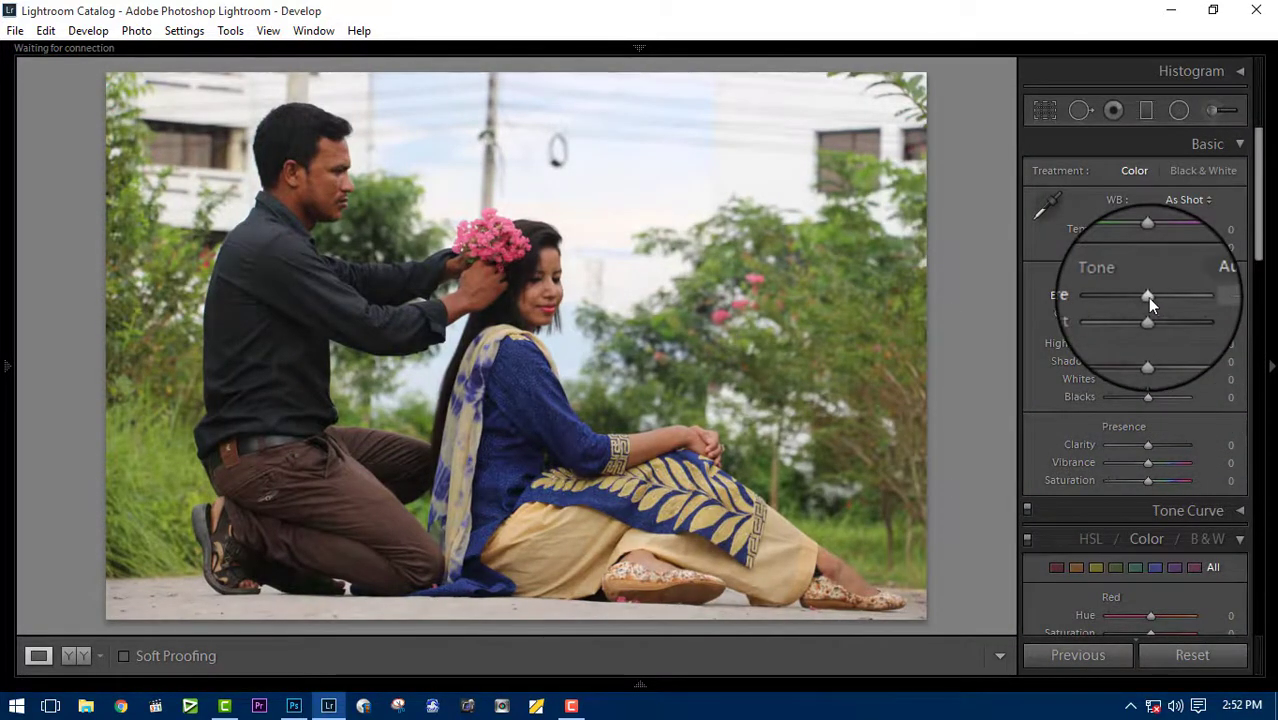
Step: Shift the red hue and boost red saturation, nudge yellow, and set green hue to -100
{"action": "scroll", "coordinate": [1147, 313], "scroll_direction": "down", "scroll_amount": 1}
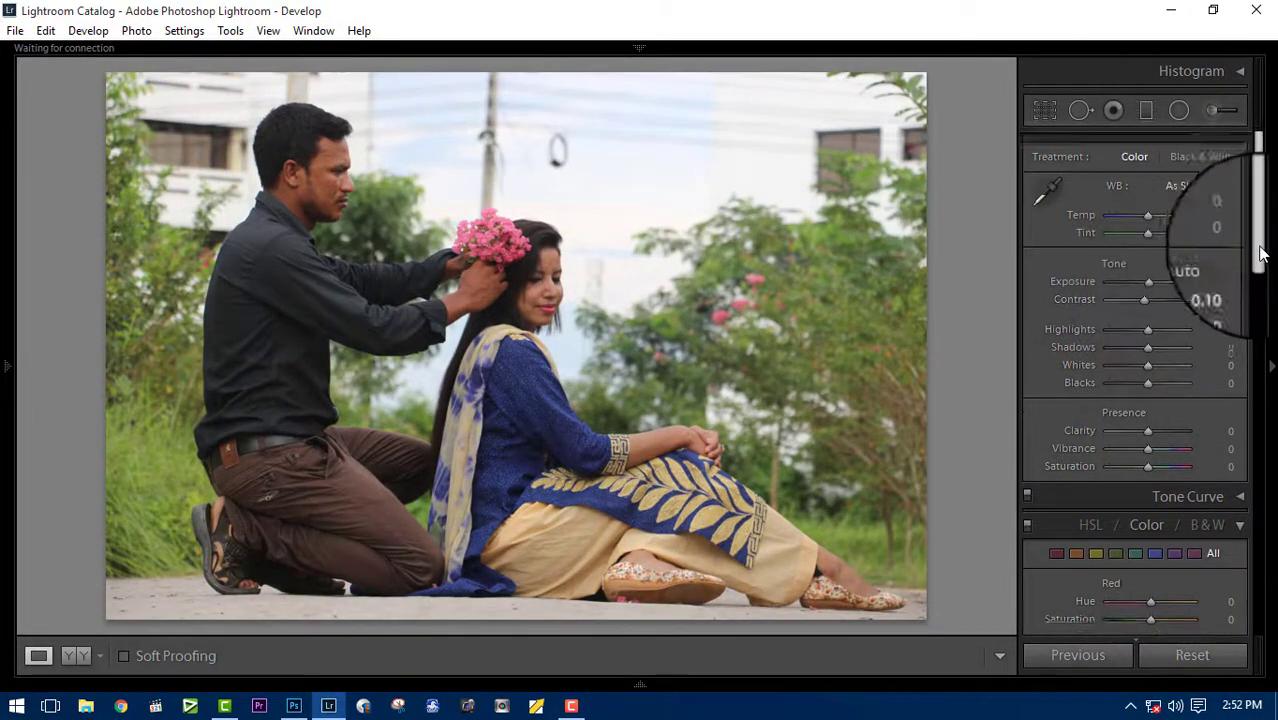
{"action": "scroll", "coordinate": [1140, 290], "scroll_direction": "down", "scroll_amount": 8}
{"action": "mouse_move", "coordinate": [1168, 270]}
{"action": "left_mouse_down"}
{"action": "mouse_move", "coordinate": [1128, 274]}
{"action": "mouse_move", "coordinate": [1168, 284]}
{"action": "mouse_move", "coordinate": [1155, 288]}
{"action": "mouse_move", "coordinate": [1116, 275]}
{"action": "mouse_move", "coordinate": [1152, 275]}
{"action": "left_mouse_up"}
{"action": "scroll", "coordinate": [1151, 278], "scroll_direction": "down", "scroll_amount": 3}
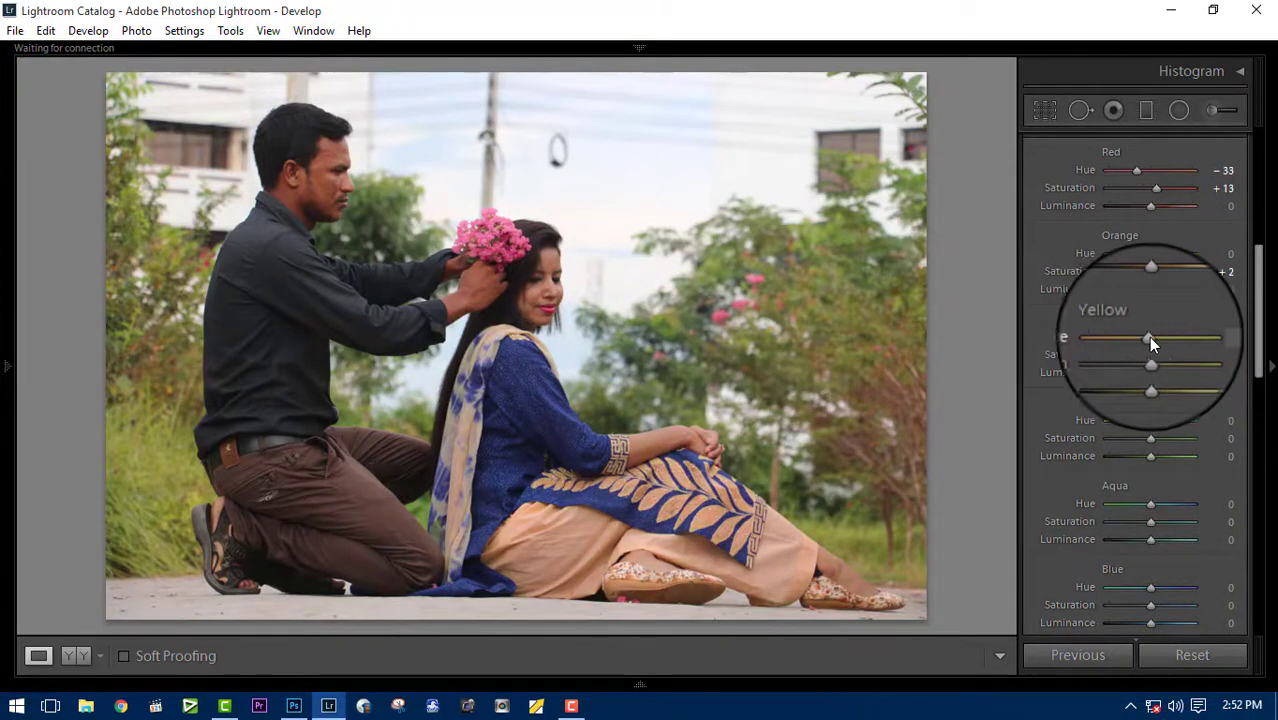
{"action": "left_click_drag", "start_coordinate": [1150, 338], "coordinate": [1144, 338]}
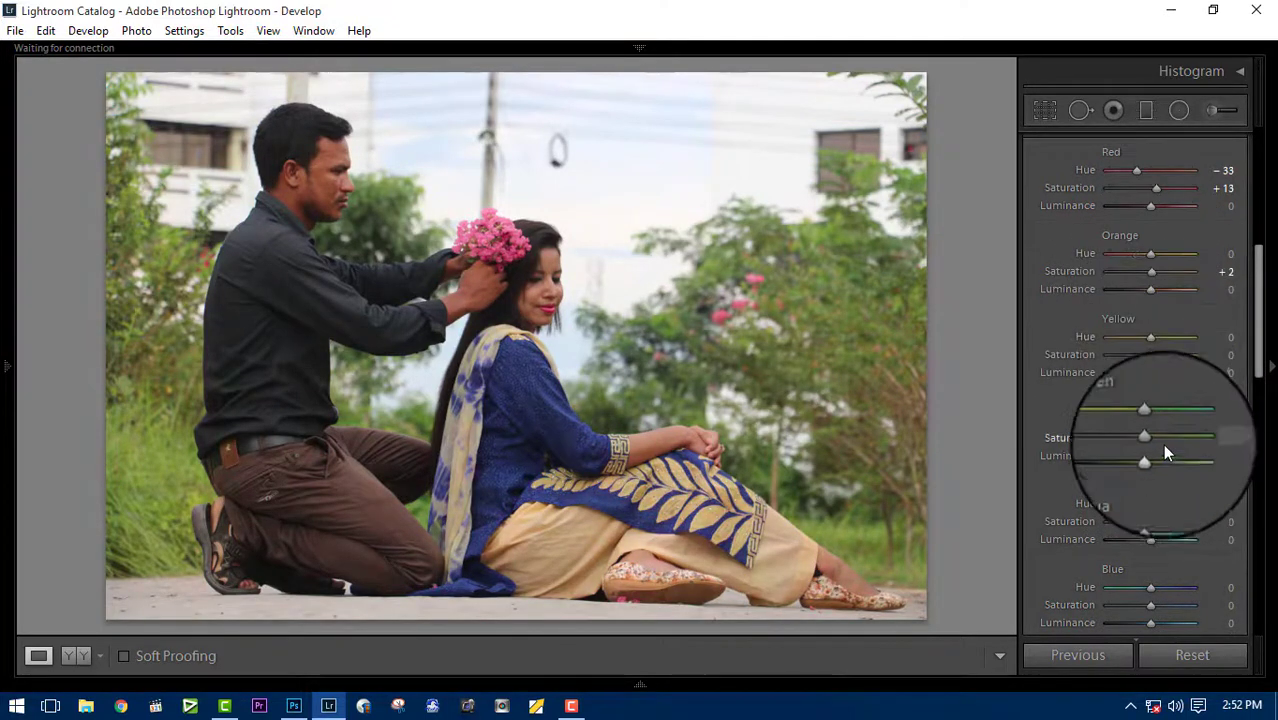
{"action": "mouse_move", "coordinate": [1150, 420]}
{"action": "left_mouse_down"}
{"action": "mouse_move", "coordinate": [1097, 422]}
{"action": "mouse_move", "coordinate": [1178, 440]}
{"action": "mouse_move", "coordinate": [1144, 455]}
{"action": "mouse_move", "coordinate": [1166, 454]}
{"action": "left_mouse_up"}
Step: Adjust the blue HSL sliders and shift the purple hue to +22
{"action": "scroll", "coordinate": [1218, 421], "scroll_direction": "down", "scroll_amount": 5}
{"action": "scroll", "coordinate": [1220, 425], "scroll_direction": "down", "scroll_amount": 2}
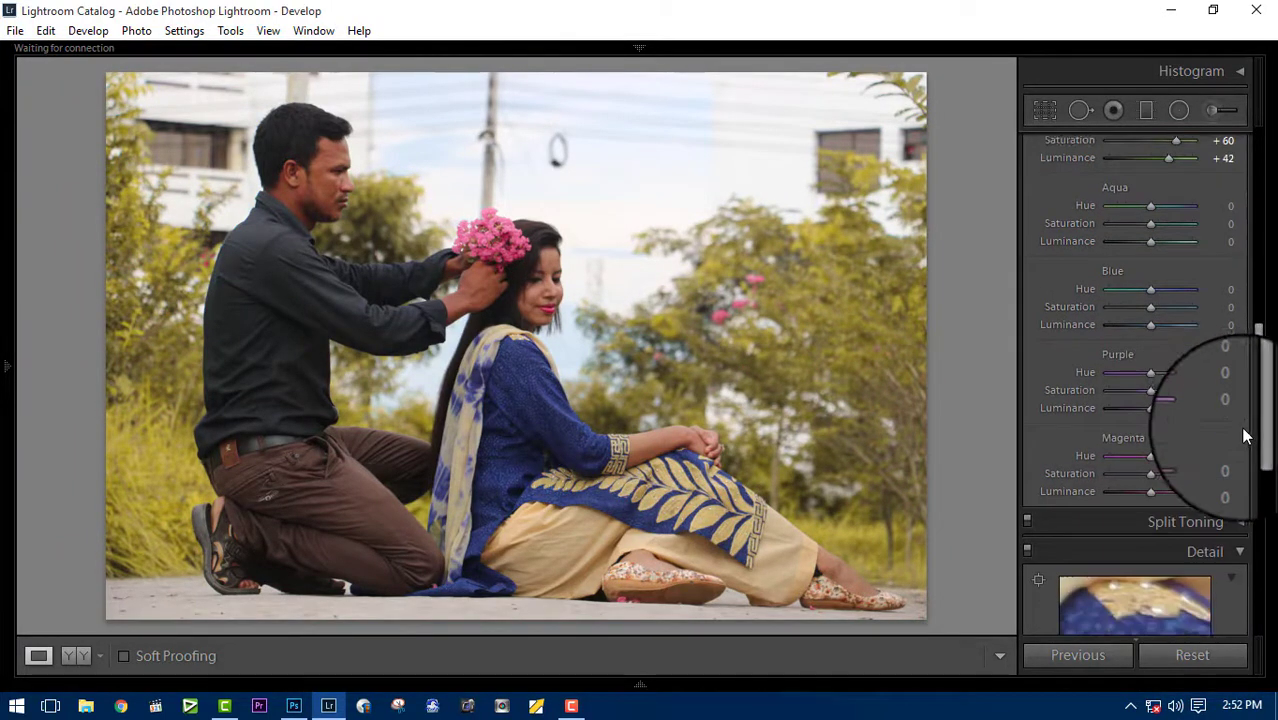
{"action": "mouse_move", "coordinate": [1151, 290]}
{"action": "left_mouse_down"}
{"action": "mouse_move", "coordinate": [1177, 290]}
{"action": "mouse_move", "coordinate": [1105, 310]}
{"action": "mouse_move", "coordinate": [1171, 304]}
{"action": "mouse_move", "coordinate": [1118, 323]}
{"action": "mouse_move", "coordinate": [1145, 326]}
{"action": "left_mouse_up"}
{"action": "left_click_drag", "start_coordinate": [1149, 375], "coordinate": [1158, 371]}
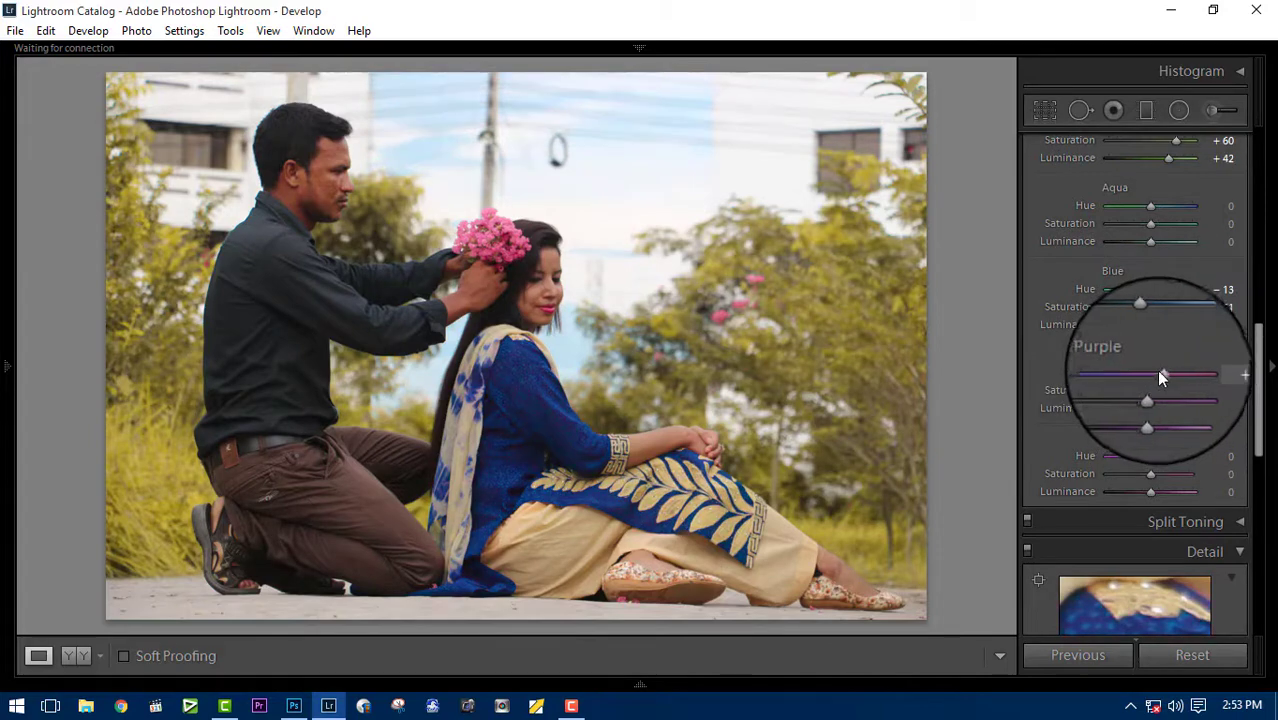
{"action": "scroll", "coordinate": [1145, 430], "scroll_direction": "up", "scroll_amount": 10}
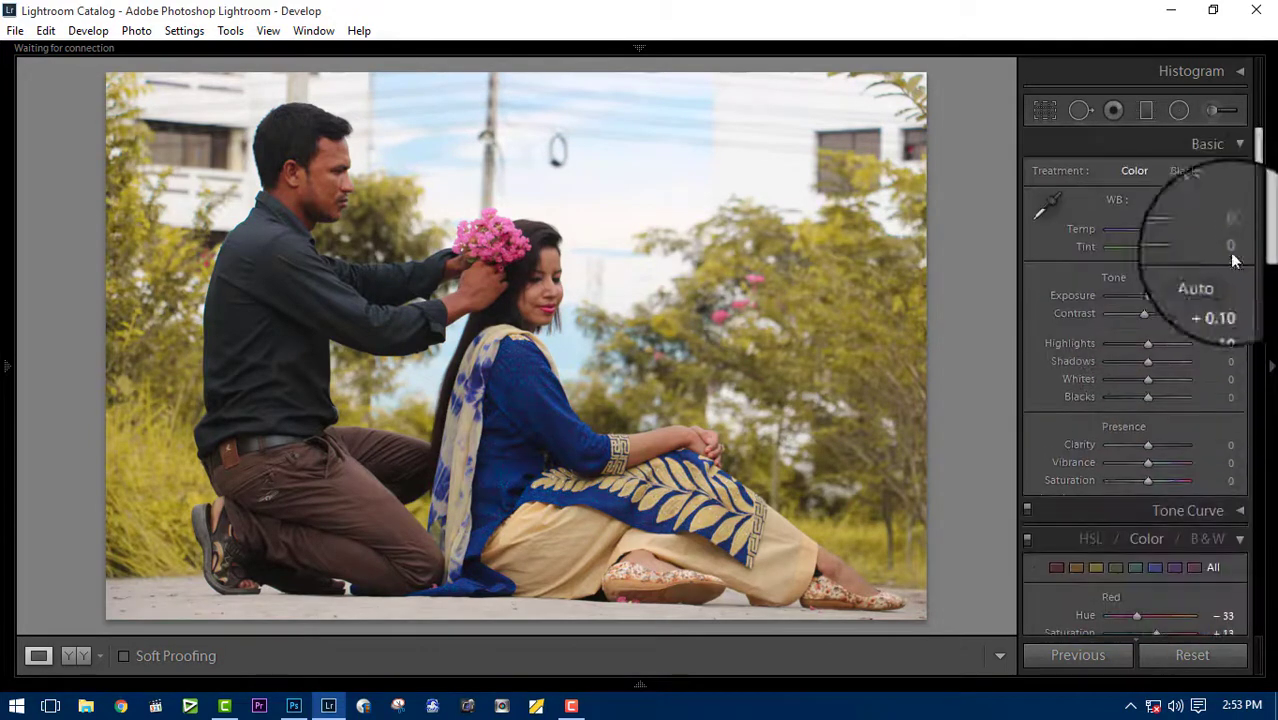
{"action": "mouse_move", "coordinate": [1143, 397]}
{"action": "left_mouse_down"}
{"action": "mouse_move", "coordinate": [1118, 400]}
{"action": "mouse_move", "coordinate": [1153, 394]}
{"action": "left_mouse_up"}
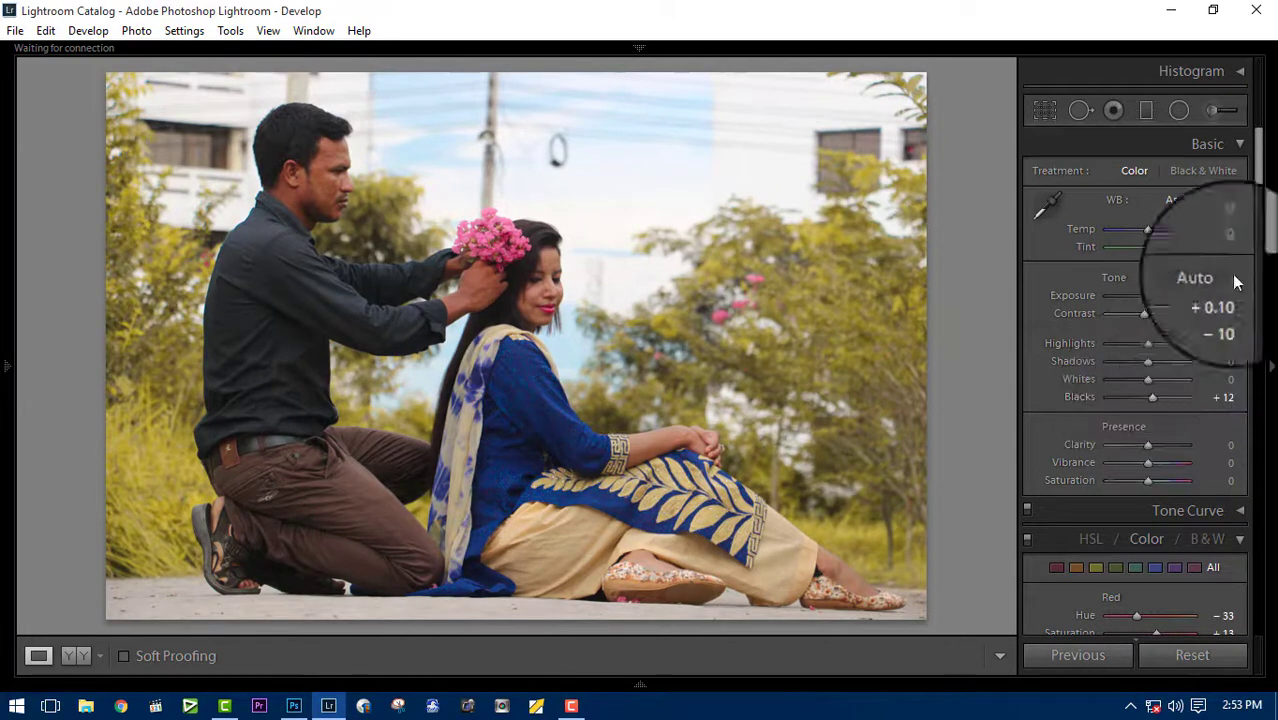
Step: Apply luminance noise reduction of 20 and a darkening post-crop vignette
{"action": "left_click_drag", "start_coordinate": [1259, 242], "coordinate": [1248, 617]}
{"action": "left_click_drag", "start_coordinate": [1106, 210], "coordinate": [1119, 203]}
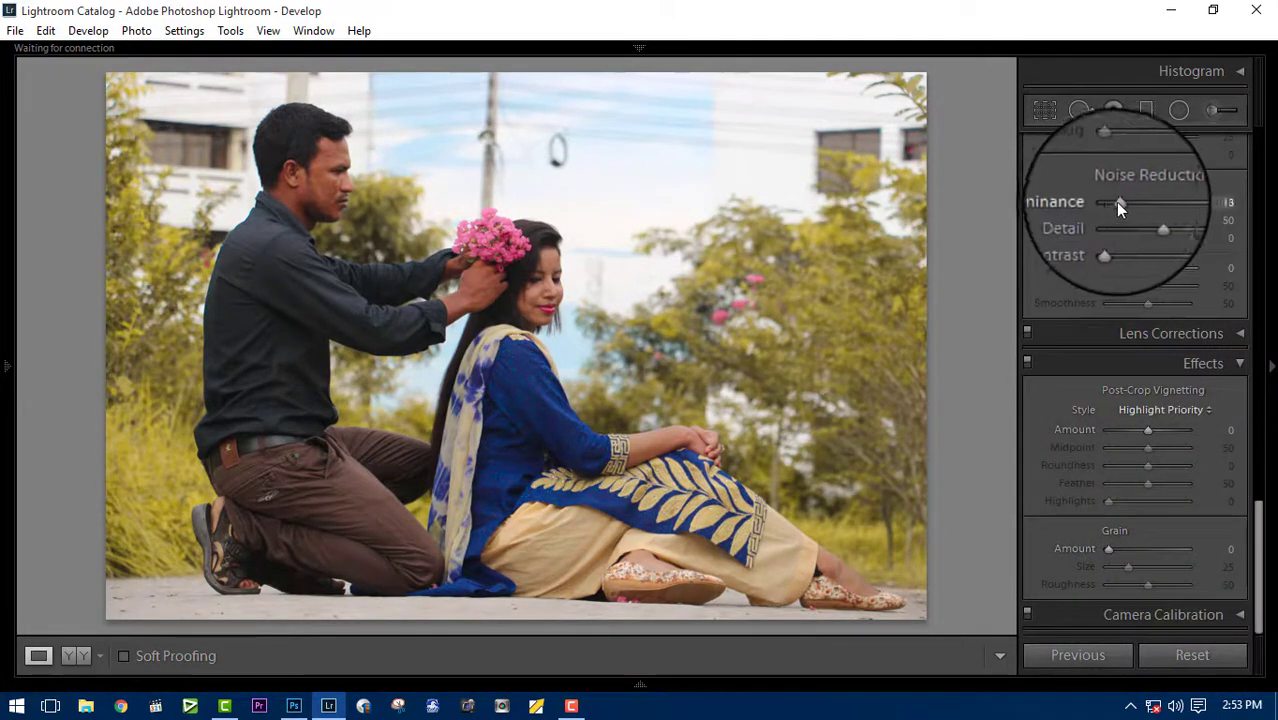
{"action": "left_click_drag", "start_coordinate": [1147, 430], "coordinate": [1135, 430]}
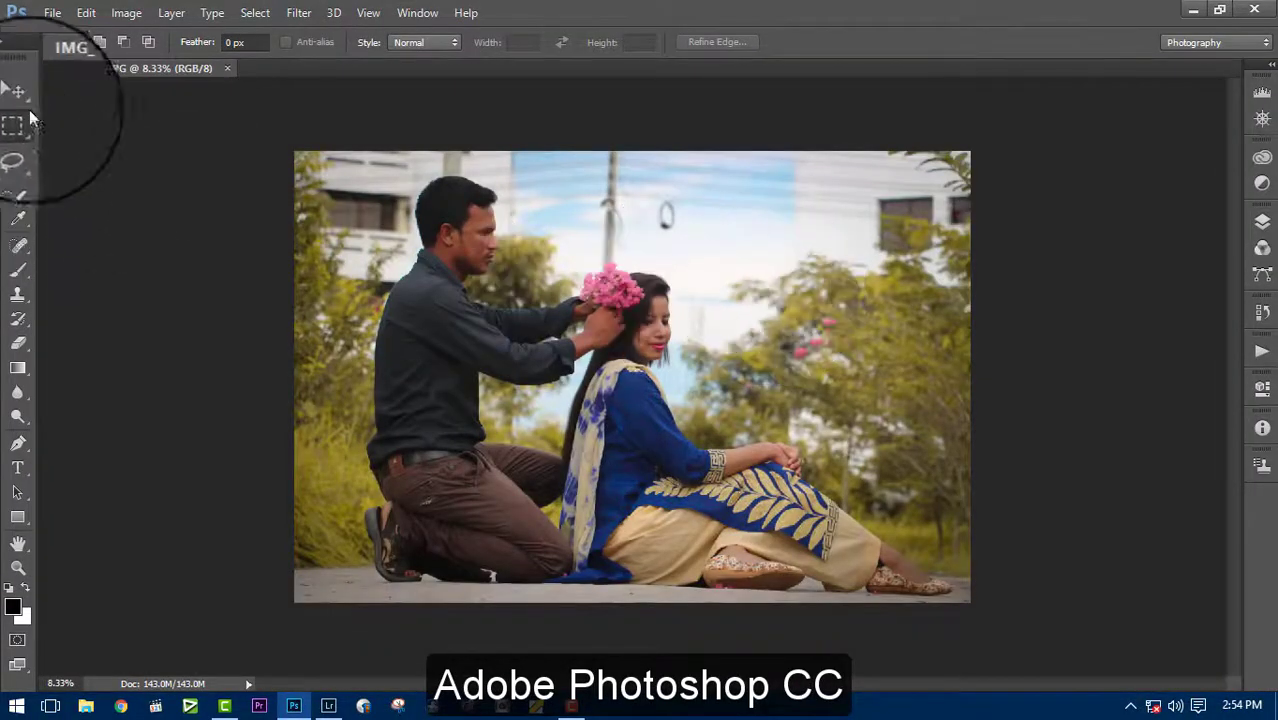
Step: Dismiss the sign-in prompt again and quick-select the man's head and face
{"action": "left_click", "coordinate": [18, 96]}
{"action": "left_click", "coordinate": [780, 572]}
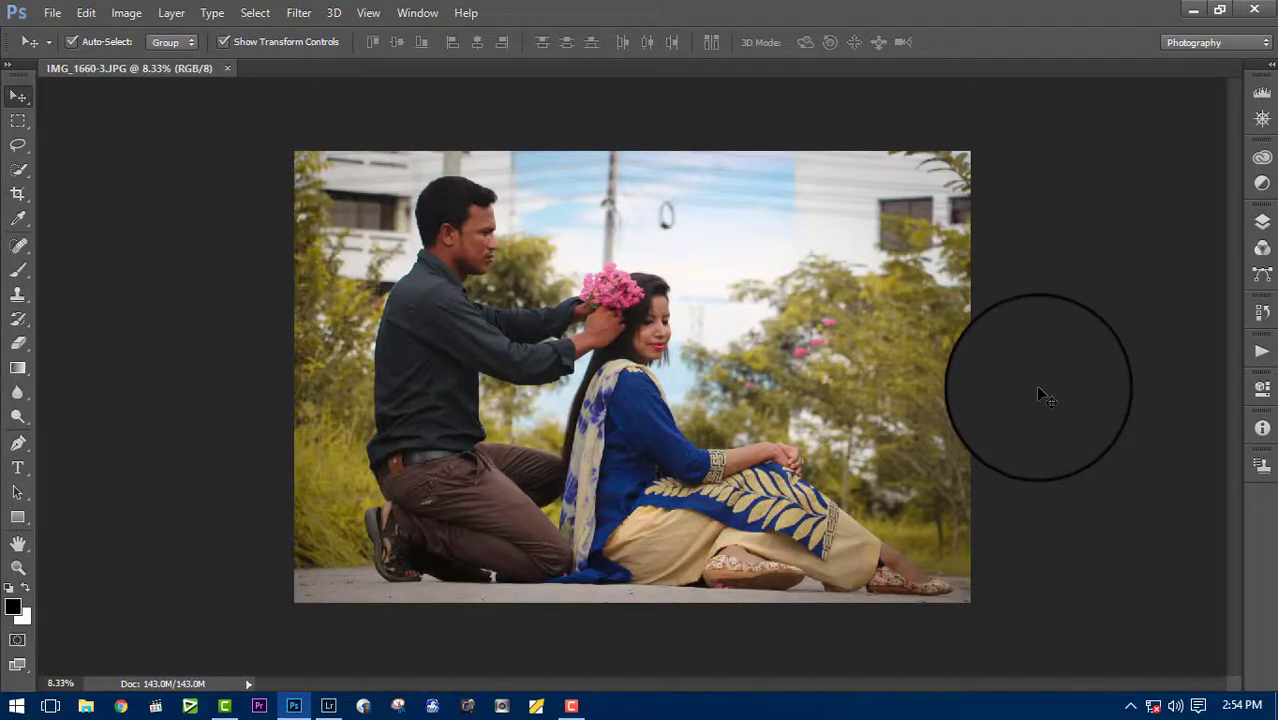
{"action": "scroll", "coordinate": [1044, 400], "scroll_direction": "up", "scroll_amount": 1}
{"action": "scroll", "coordinate": [1047, 405], "scroll_direction": "up", "scroll_amount": 1}
{"action": "scroll", "coordinate": [884, 320], "scroll_direction": "up", "scroll_amount": 1}
{"action": "mouse_move", "coordinate": [856, 462]}
{"action": "left_mouse_down"}
{"action": "mouse_move", "coordinate": [773, 390]}
{"action": "mouse_move", "coordinate": [770, 237]}
{"action": "left_mouse_up"}
{"action": "scroll", "coordinate": [77, 285], "scroll_direction": "up", "scroll_amount": 2}
{"action": "key", "text": "w"}
{"action": "scroll", "coordinate": [337, 249], "scroll_direction": "up", "scroll_amount": 2}
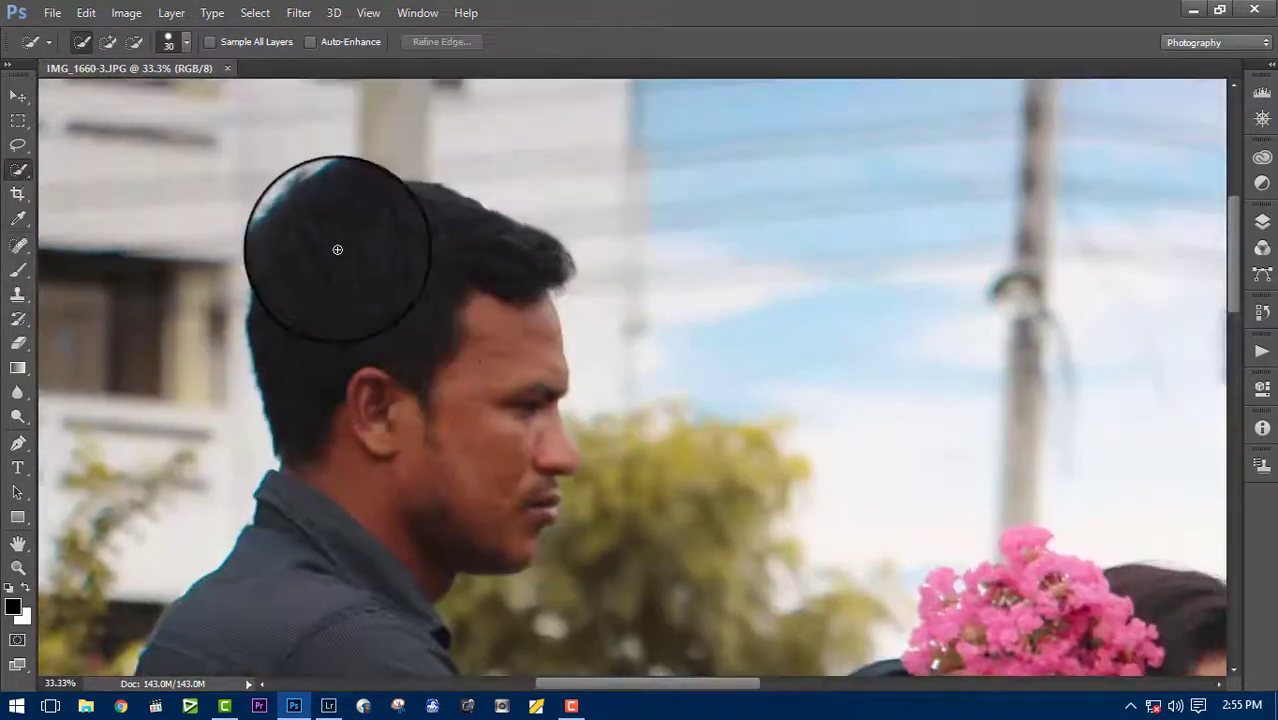
{"action": "mouse_move", "coordinate": [337, 249]}
{"action": "left_mouse_down"}
{"action": "mouse_move", "coordinate": [365, 200]}
{"action": "mouse_move", "coordinate": [522, 248]}
{"action": "mouse_move", "coordinate": [556, 328]}
{"action": "mouse_move", "coordinate": [553, 465]}
{"action": "mouse_move", "coordinate": [502, 514]}
{"action": "left_mouse_up"}
Step: Extend the selection down the man's neck, collar, shirt, trousers and arm
{"action": "scroll", "coordinate": [753, 406], "scroll_direction": "down", "scroll_amount": 2}
{"action": "scroll", "coordinate": [685, 414], "scroll_direction": "up", "scroll_amount": 2}
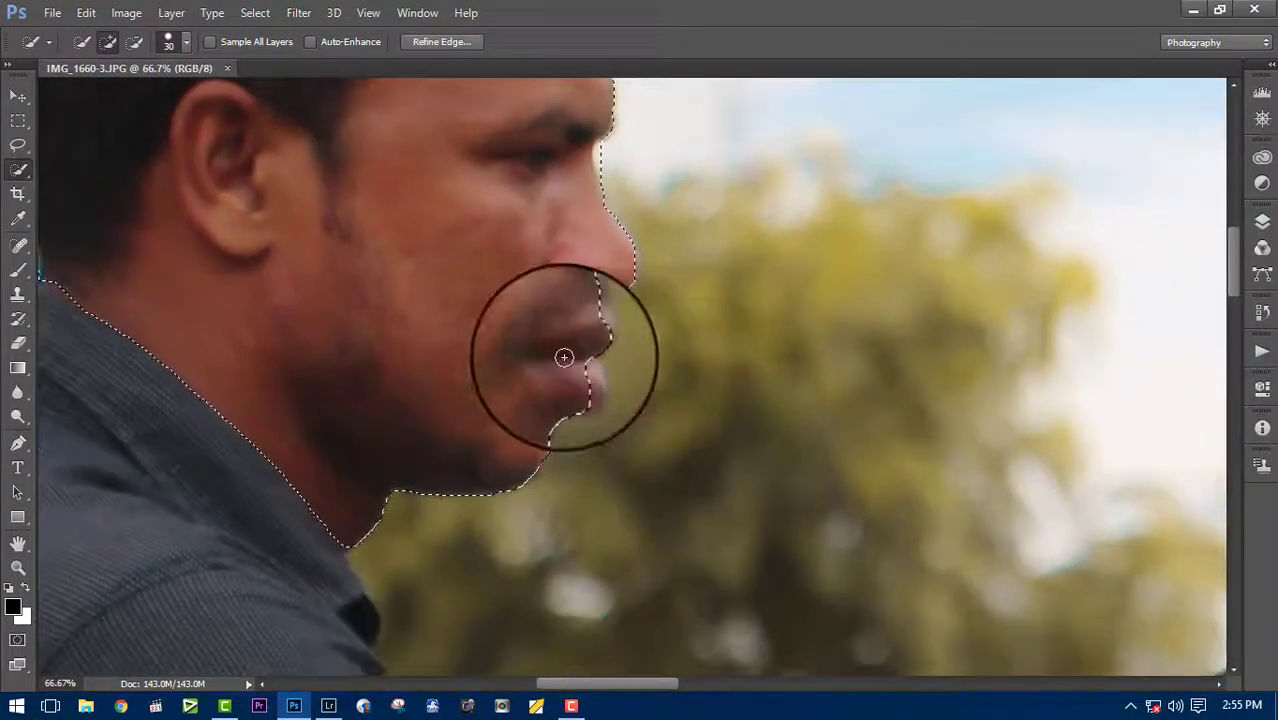
{"action": "scroll", "coordinate": [639, 374], "scroll_direction": "down", "scroll_amount": 2}
{"action": "scroll", "coordinate": [639, 374], "scroll_direction": "left", "scroll_amount": 3}
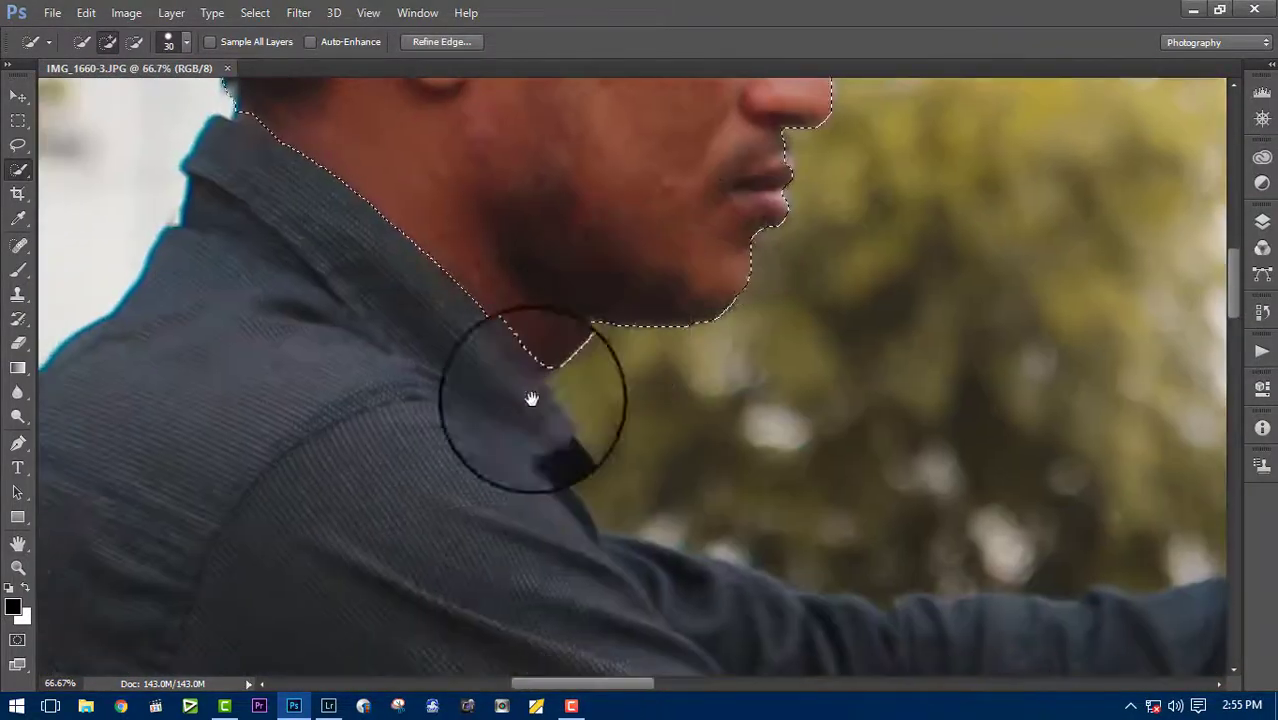
{"action": "mouse_move", "coordinate": [533, 397]}
{"action": "left_mouse_down"}
{"action": "mouse_move", "coordinate": [525, 431]}
{"action": "mouse_move", "coordinate": [294, 348]}
{"action": "mouse_move", "coordinate": [240, 479]}
{"action": "mouse_move", "coordinate": [685, 571]}
{"action": "left_mouse_up"}
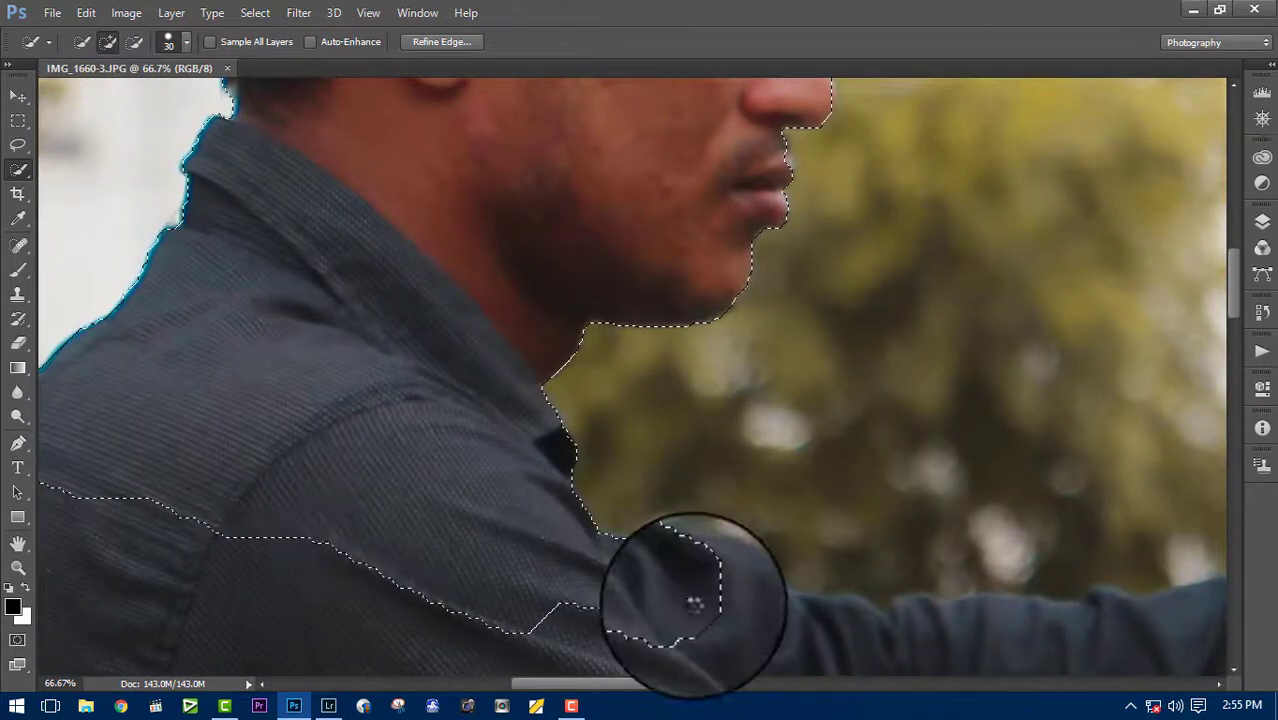
{"action": "scroll", "coordinate": [740, 571], "scroll_direction": "down", "scroll_amount": 3}
{"action": "scroll", "coordinate": [855, 510], "scroll_direction": "down", "scroll_amount": 2}
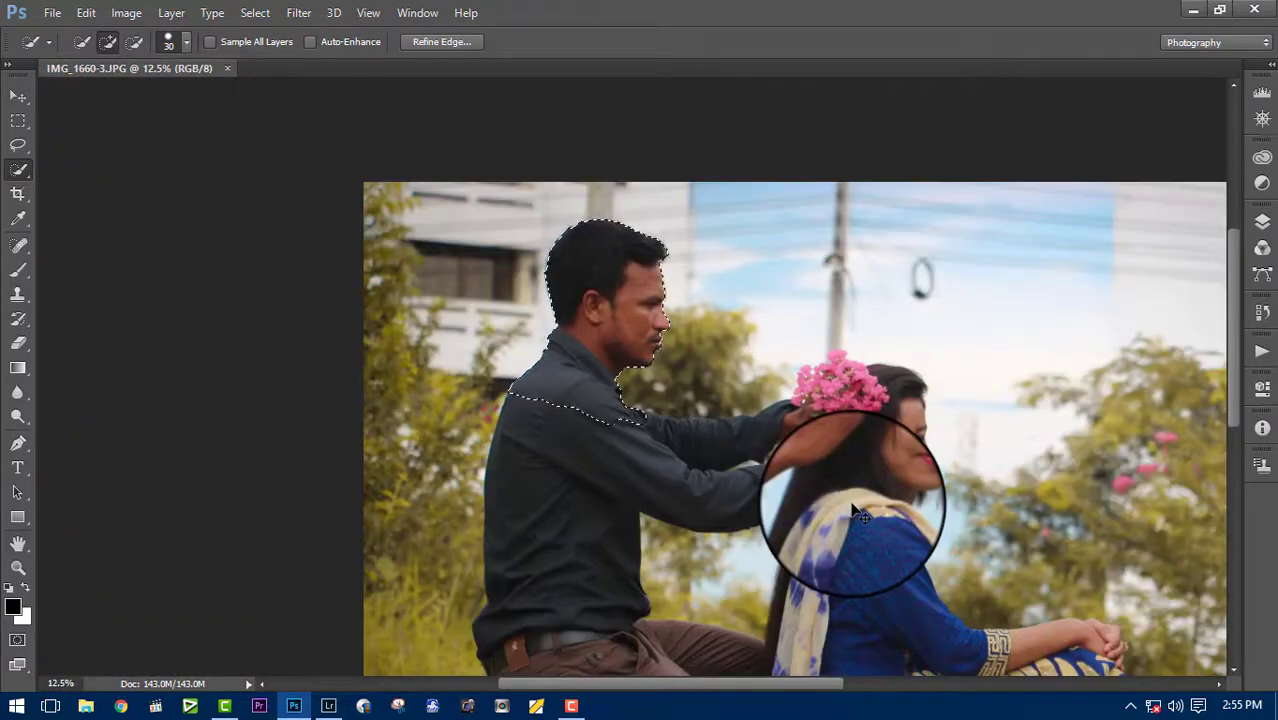
{"action": "scroll", "coordinate": [945, 510], "scroll_direction": "down", "scroll_amount": 3}
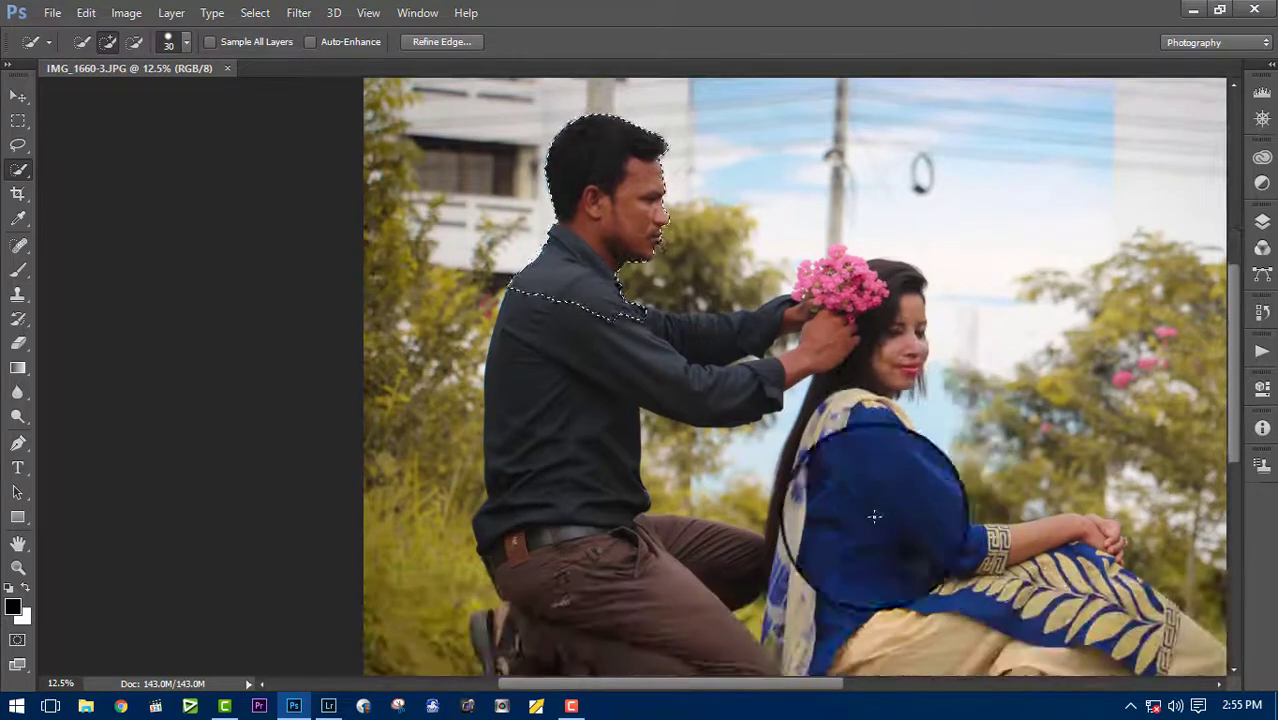
{"action": "mouse_move", "coordinate": [528, 307]}
{"action": "left_mouse_down"}
{"action": "mouse_move", "coordinate": [502, 536]}
{"action": "mouse_move", "coordinate": [656, 585]}
{"action": "mouse_move", "coordinate": [633, 300]}
{"action": "mouse_move", "coordinate": [758, 323]}
{"action": "mouse_move", "coordinate": [838, 234]}
{"action": "mouse_move", "coordinate": [884, 257]}
{"action": "mouse_move", "coordinate": [908, 330]}
{"action": "mouse_move", "coordinate": [836, 405]}
{"action": "mouse_move", "coordinate": [936, 565]}
{"action": "left_mouse_up"}
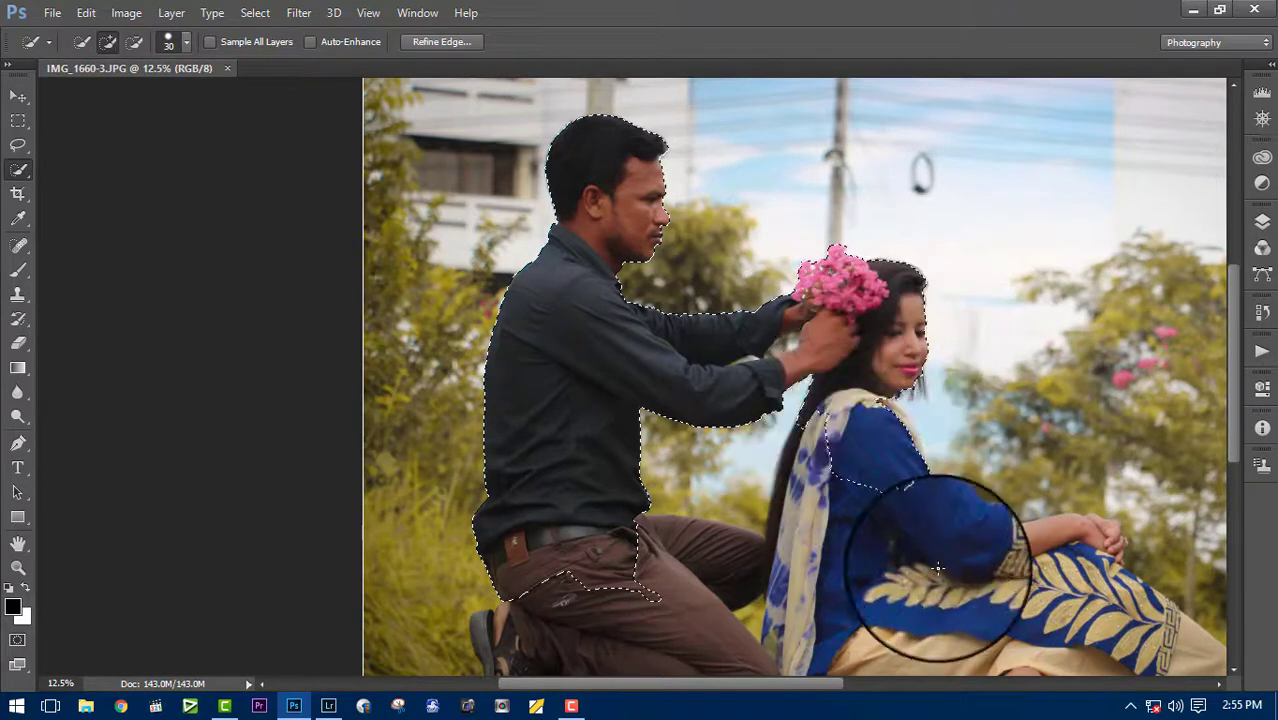
Step: Add the woman's shoulder, knee, hands and scarf, plus both couple's legs and feet
{"action": "scroll", "coordinate": [941, 571], "scroll_direction": "down", "scroll_amount": 3}
{"action": "mouse_move", "coordinate": [871, 307]}
{"action": "left_mouse_down"}
{"action": "mouse_move", "coordinate": [899, 285]}
{"action": "mouse_move", "coordinate": [941, 405]}
{"action": "mouse_move", "coordinate": [1098, 385]}
{"action": "mouse_move", "coordinate": [1112, 450]}
{"action": "mouse_move", "coordinate": [913, 543]}
{"action": "mouse_move", "coordinate": [922, 516]}
{"action": "left_mouse_up"}
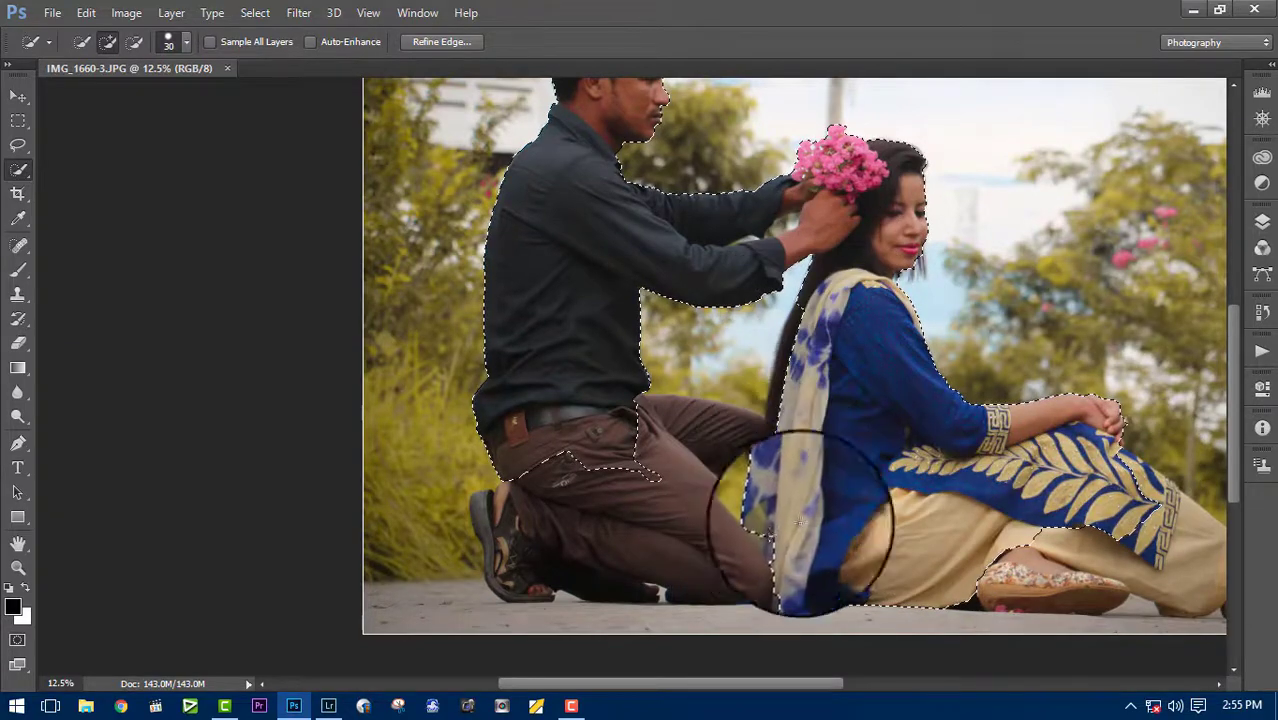
{"action": "mouse_move", "coordinate": [811, 442]}
{"action": "left_mouse_down"}
{"action": "mouse_move", "coordinate": [556, 407]}
{"action": "mouse_move", "coordinate": [536, 359]}
{"action": "left_mouse_up"}
{"action": "mouse_move", "coordinate": [536, 359]}
{"action": "left_mouse_down"}
{"action": "mouse_move", "coordinate": [819, 362]}
{"action": "mouse_move", "coordinate": [1058, 525]}
{"action": "left_mouse_up"}
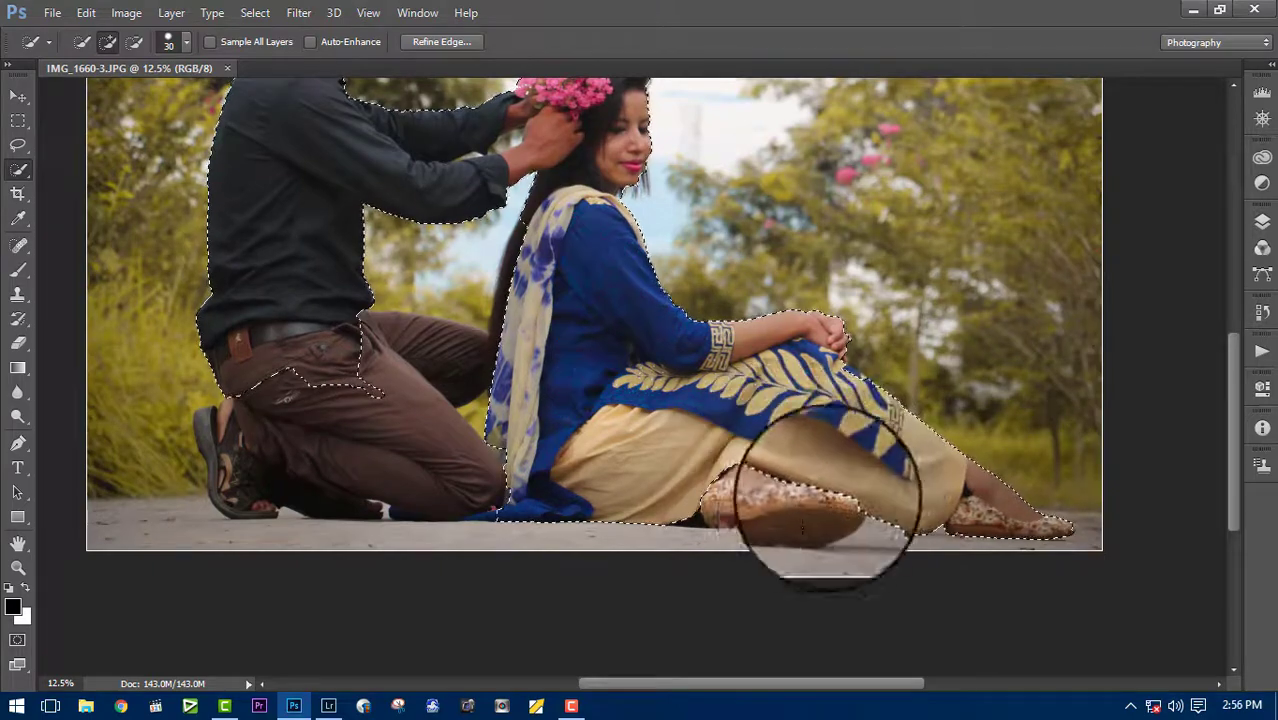
{"action": "left_click_drag", "start_coordinate": [495, 430], "coordinate": [400, 414]}
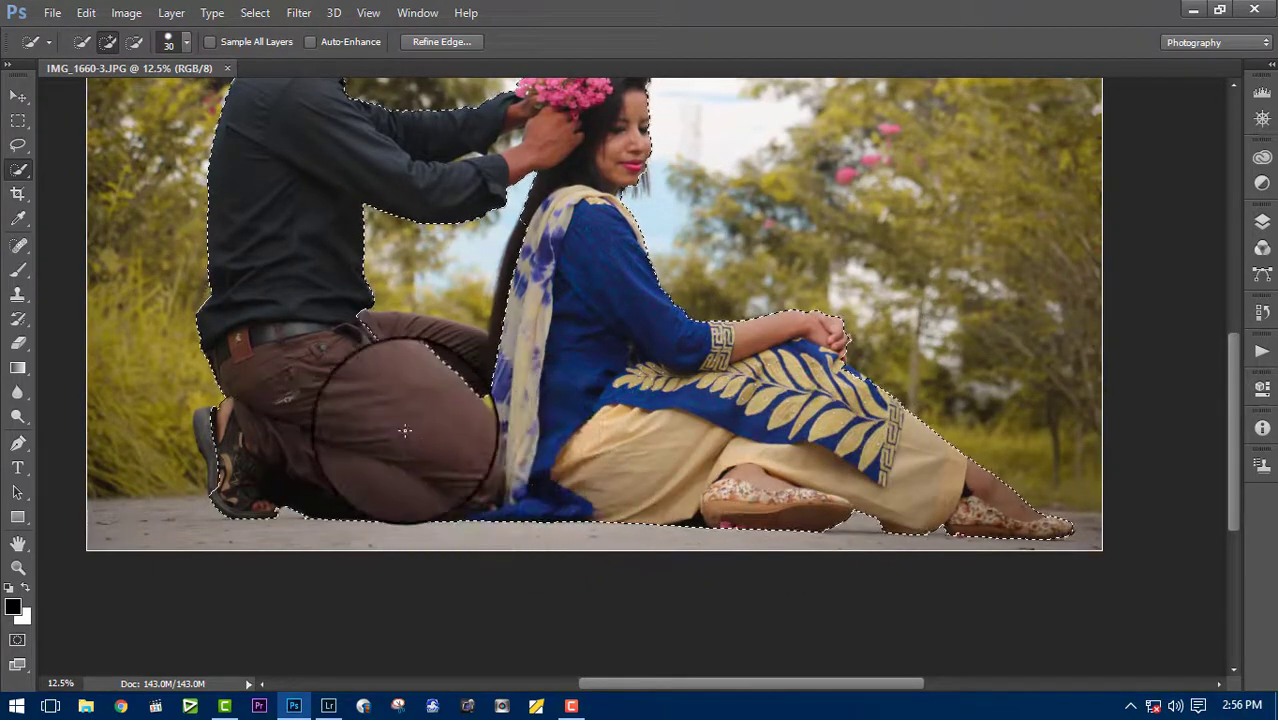
{"action": "left_click_drag", "start_coordinate": [214, 451], "coordinate": [185, 414]}
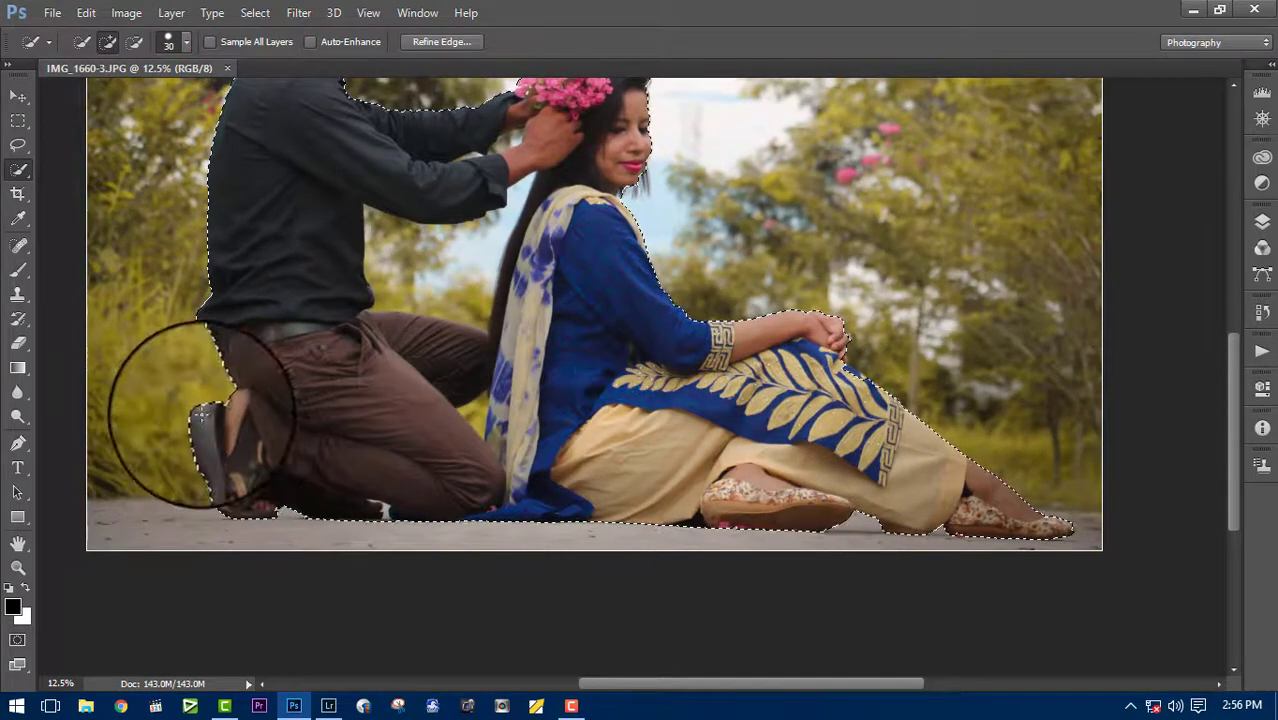
Step: Subtract the background from around the loose hair strands
{"action": "scroll", "coordinate": [615, 288], "scroll_direction": "up", "scroll_amount": 1}
{"action": "scroll", "coordinate": [822, 442], "scroll_direction": "up", "scroll_amount": 1}
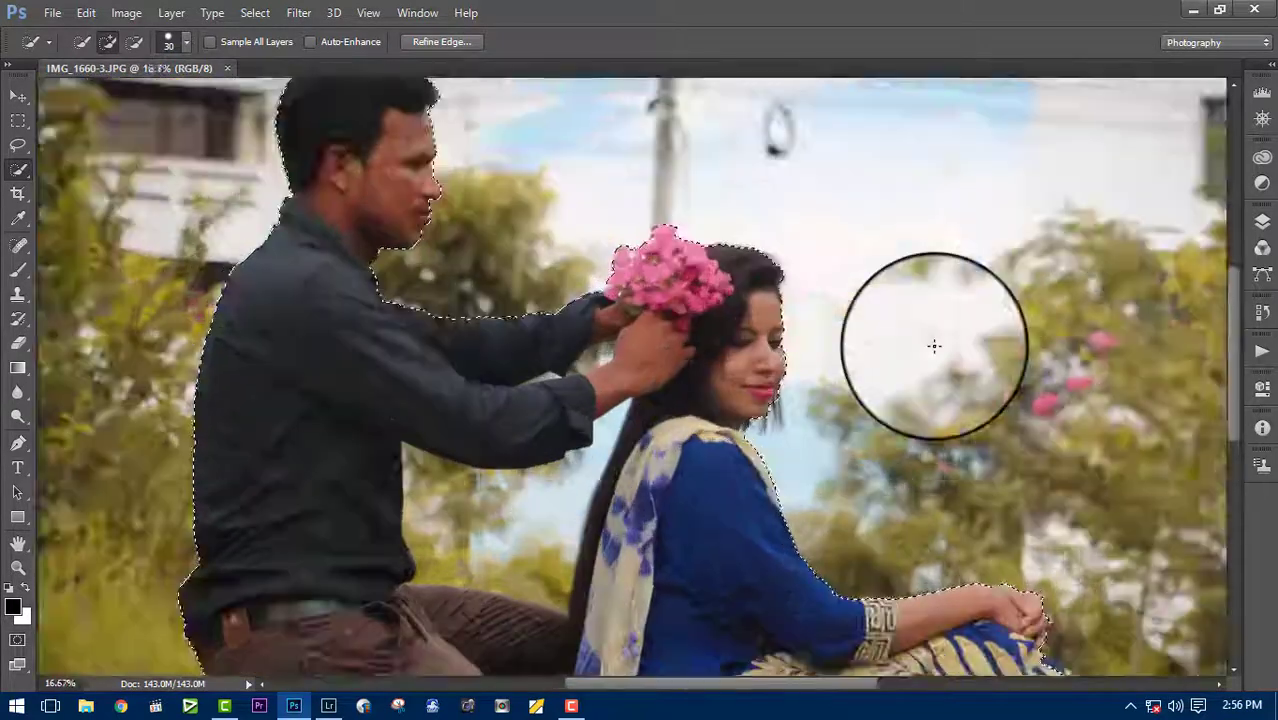
{"action": "scroll", "coordinate": [933, 342], "scroll_direction": "up", "scroll_amount": 1}
{"action": "scroll", "coordinate": [801, 385], "scroll_direction": "up", "scroll_amount": 1}
{"action": "scroll", "coordinate": [833, 385], "scroll_direction": "up", "scroll_amount": 1}
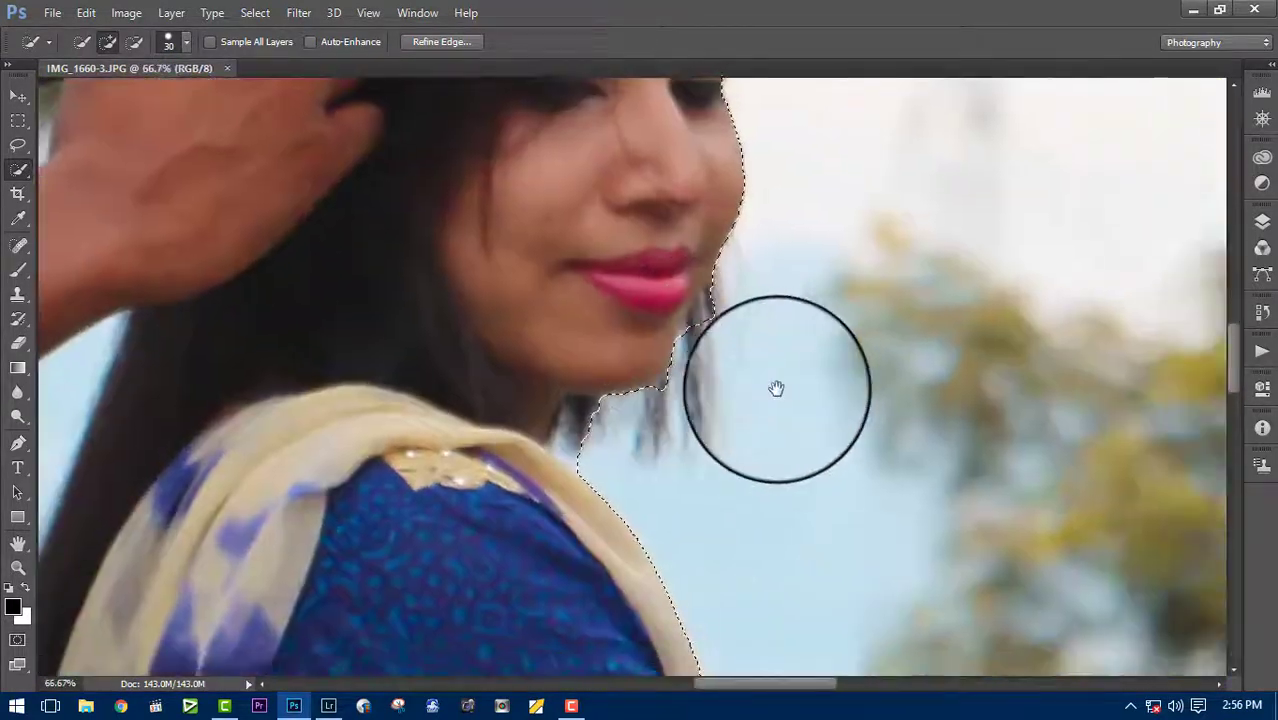
{"action": "mouse_move", "coordinate": [698, 285]}
{"action": "left_mouse_down"}
{"action": "mouse_move", "coordinate": [722, 422]}
{"action": "mouse_move", "coordinate": [656, 362]}
{"action": "left_mouse_up"}
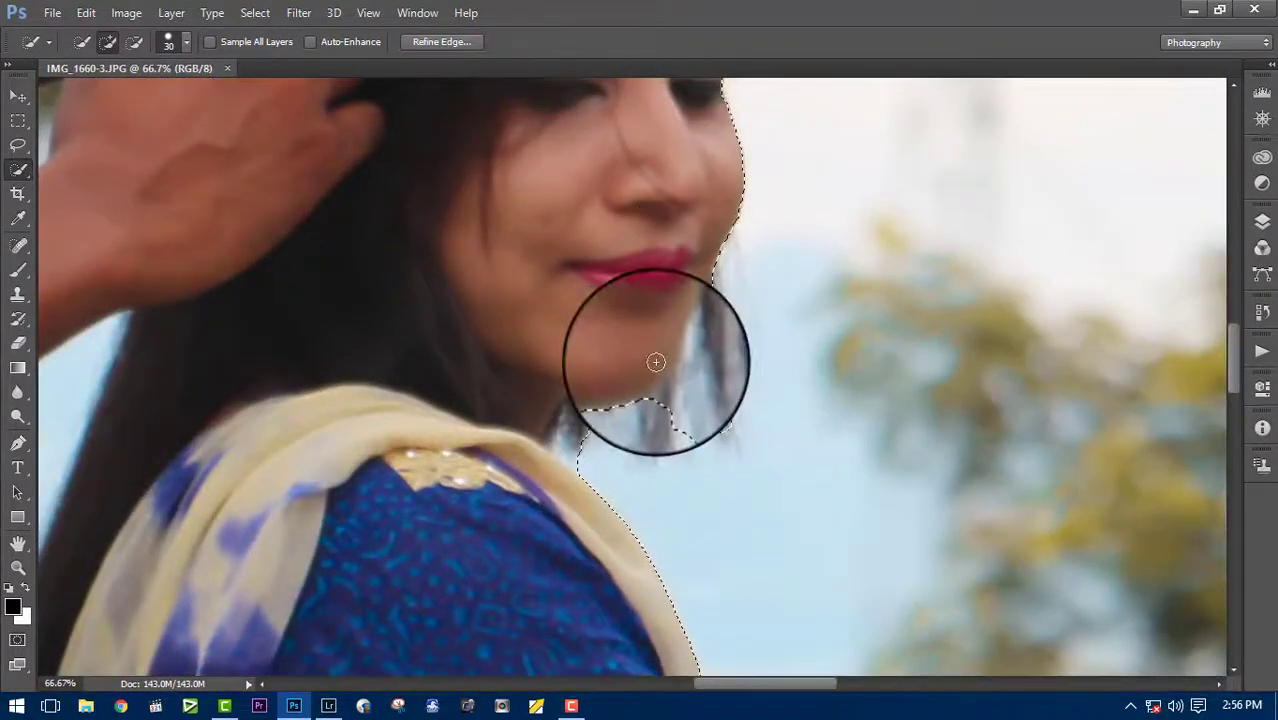
{"action": "left_click_drag", "start_coordinate": [699, 405], "coordinate": [677, 450]}
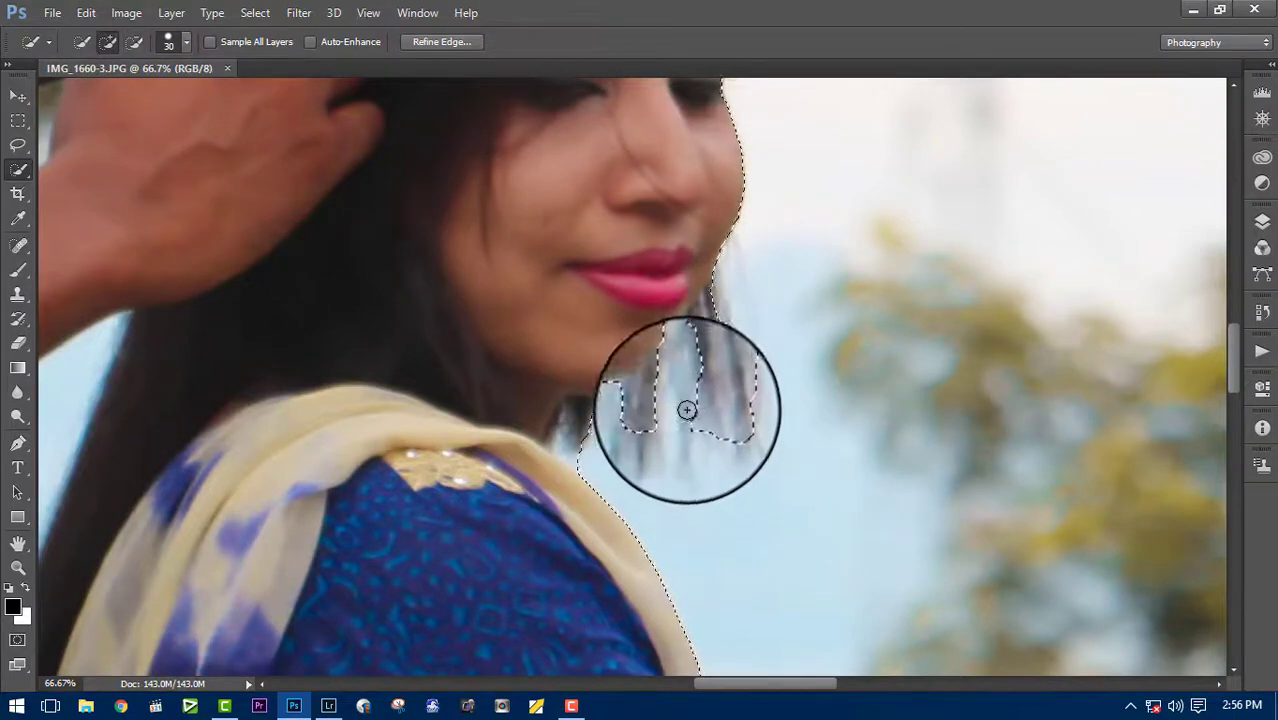
{"action": "scroll", "coordinate": [685, 265], "scroll_direction": "up", "scroll_amount": 10}
{"action": "scroll", "coordinate": [721, 504], "scroll_direction": "down", "scroll_amount": 2}
{"action": "scroll", "coordinate": [656, 299], "scroll_direction": "down", "scroll_amount": 1}
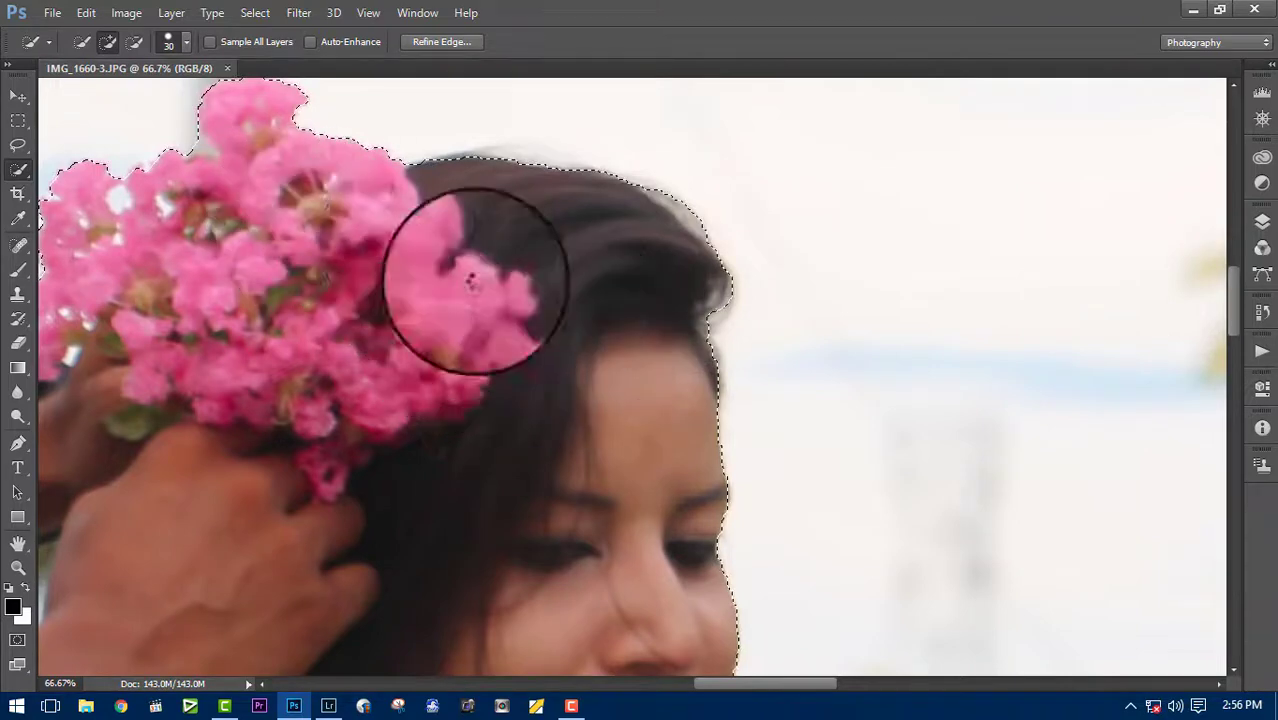
Step: Remove the ground and the background patch between the two figures, then fit the photo
{"action": "mouse_move", "coordinate": [471, 279]}
{"action": "left_mouse_down"}
{"action": "mouse_move", "coordinate": [593, 399]}
{"action": "mouse_move", "coordinate": [661, 362]}
{"action": "mouse_move", "coordinate": [810, 365]}
{"action": "mouse_move", "coordinate": [910, 317]}
{"action": "left_mouse_up"}
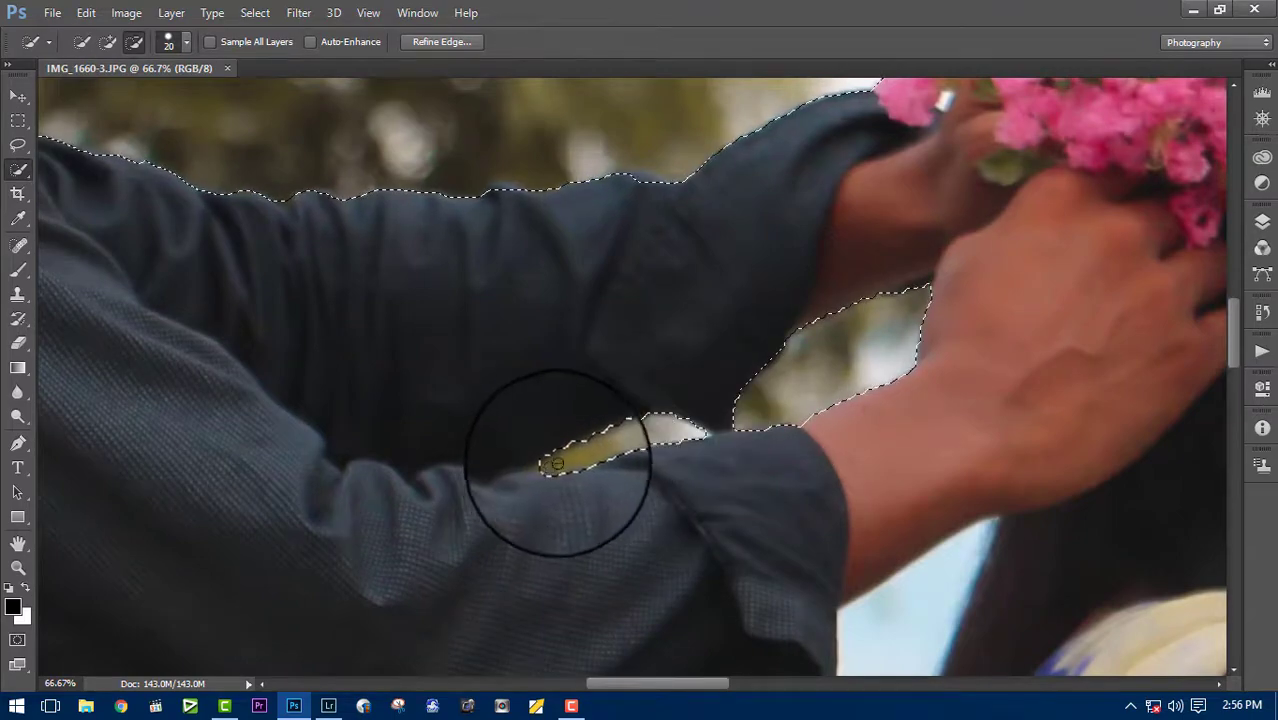
{"action": "mouse_move", "coordinate": [308, 291]}
{"action": "left_mouse_down"}
{"action": "mouse_move", "coordinate": [899, 542]}
{"action": "mouse_move", "coordinate": [753, 577]}
{"action": "left_mouse_up"}
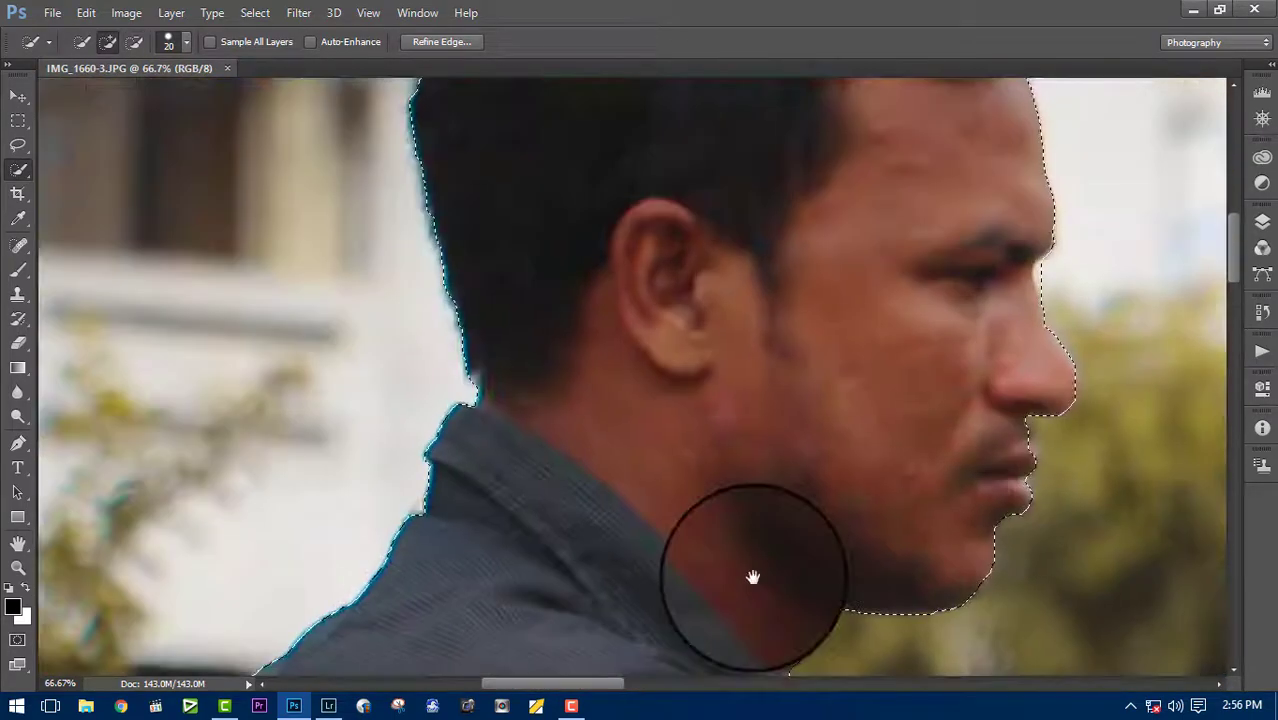
{"action": "mouse_move", "coordinate": [775, 212]}
{"action": "left_mouse_down"}
{"action": "mouse_move", "coordinate": [673, 508]}
{"action": "mouse_move", "coordinate": [682, 262]}
{"action": "mouse_move", "coordinate": [629, 463]}
{"action": "left_mouse_up"}
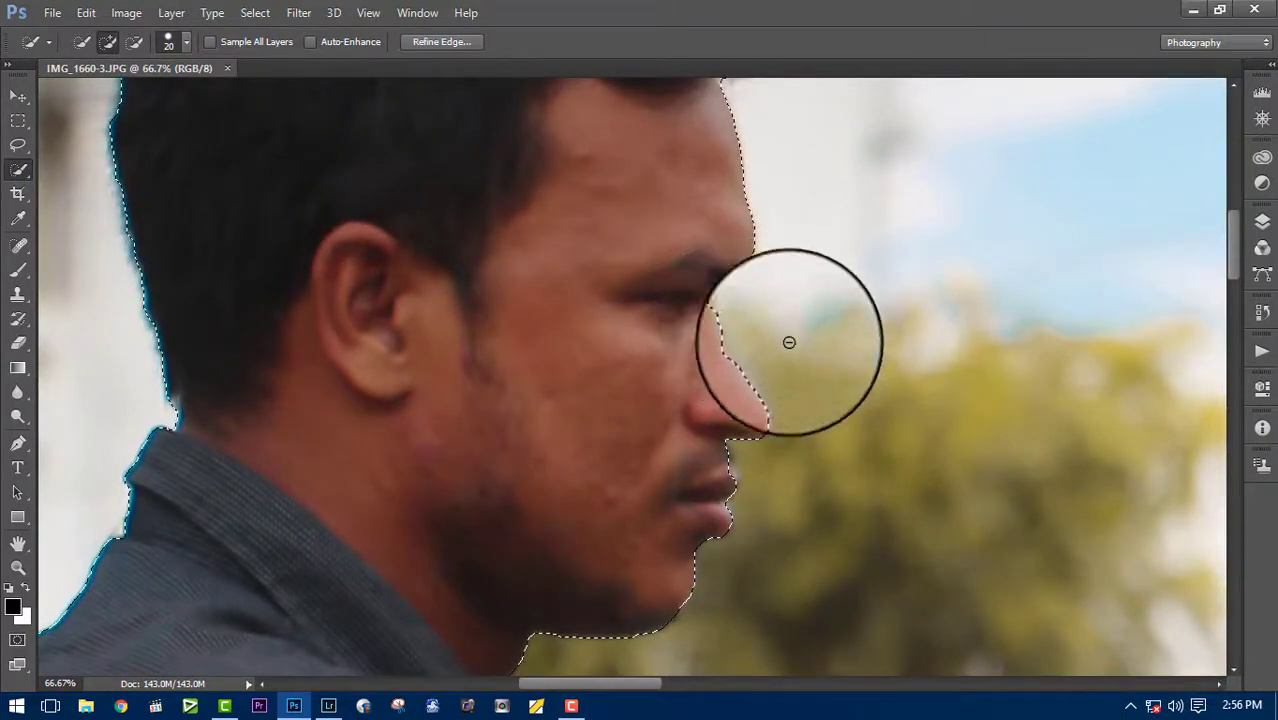
{"action": "mouse_move", "coordinate": [494, 533]}
{"action": "left_mouse_down"}
{"action": "mouse_move", "coordinate": [750, 128]}
{"action": "mouse_move", "coordinate": [622, 140]}
{"action": "mouse_move", "coordinate": [679, 399]}
{"action": "mouse_move", "coordinate": [959, 359]}
{"action": "mouse_move", "coordinate": [528, 422]}
{"action": "mouse_move", "coordinate": [669, 449]}
{"action": "mouse_move", "coordinate": [707, 402]}
{"action": "left_mouse_up"}
{"action": "mouse_move", "coordinate": [165, 384]}
{"action": "left_mouse_down"}
{"action": "mouse_move", "coordinate": [385, 414]}
{"action": "mouse_move", "coordinate": [562, 400]}
{"action": "left_mouse_up"}
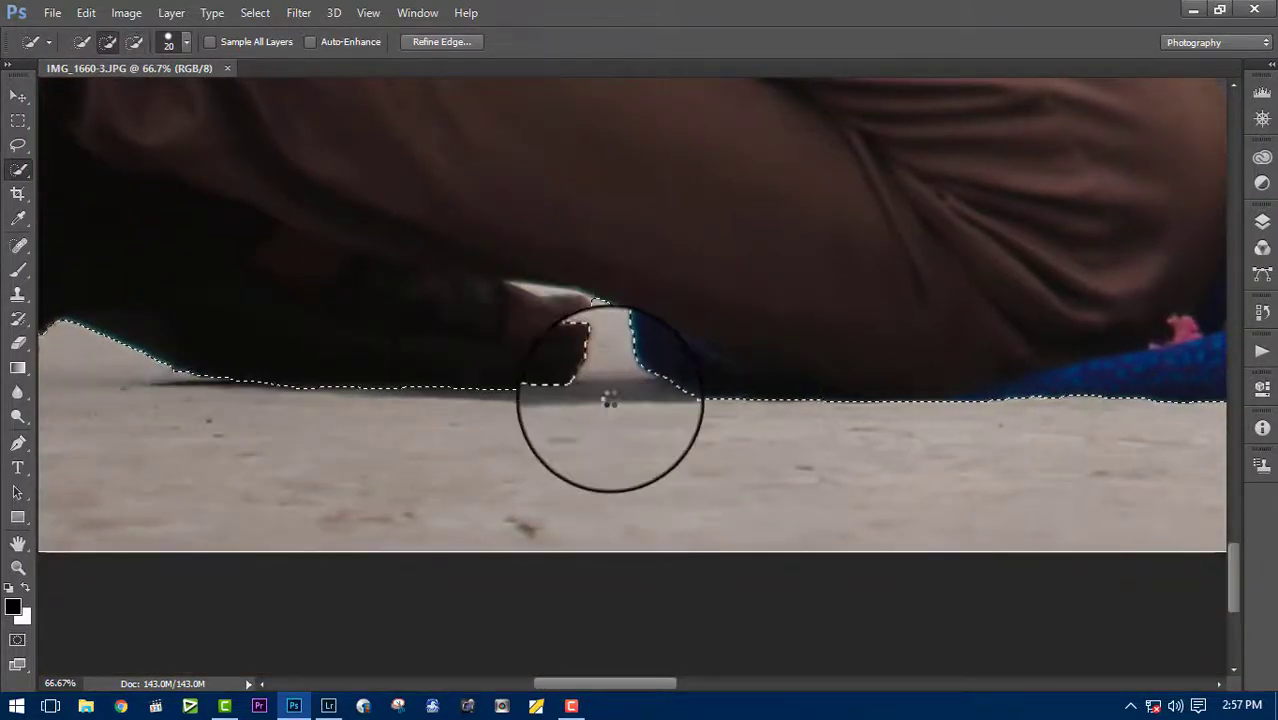
{"action": "key", "text": "ctrl+minus"}
{"action": "mouse_move", "coordinate": [448, 437]}
{"action": "left_mouse_down"}
{"action": "mouse_move", "coordinate": [573, 490]}
{"action": "mouse_move", "coordinate": [715, 436]}
{"action": "mouse_move", "coordinate": [496, 372]}
{"action": "mouse_move", "coordinate": [578, 428]}
{"action": "left_mouse_up"}
{"action": "left_click_drag", "start_coordinate": [613, 196], "coordinate": [471, 257]}
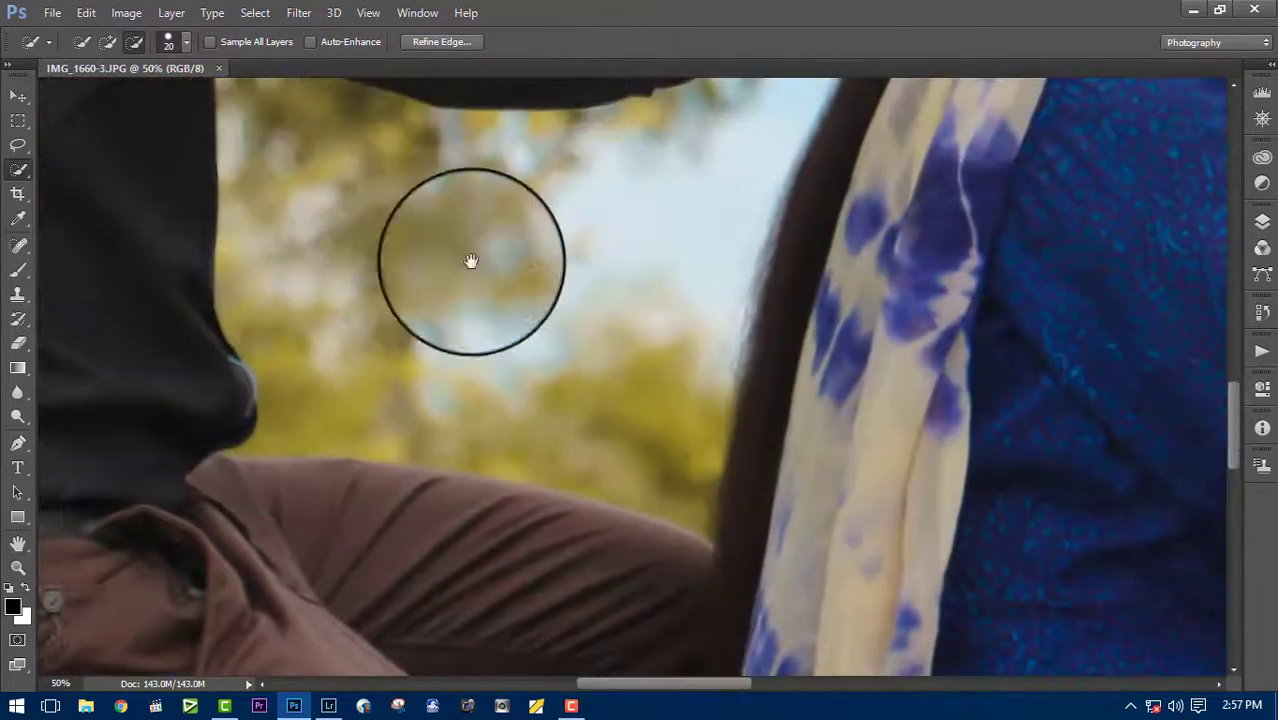
{"action": "mouse_move", "coordinate": [285, 243]}
{"action": "left_mouse_down"}
{"action": "mouse_move", "coordinate": [736, 251]}
{"action": "mouse_move", "coordinate": [427, 490]}
{"action": "mouse_move", "coordinate": [607, 527]}
{"action": "mouse_move", "coordinate": [679, 516]}
{"action": "mouse_move", "coordinate": [913, 433]}
{"action": "left_mouse_up"}
{"action": "key", "text": "ctrl+minus"}
{"action": "key", "text": "ctrl+minus"}
{"action": "key", "text": "ctrl+minus"}
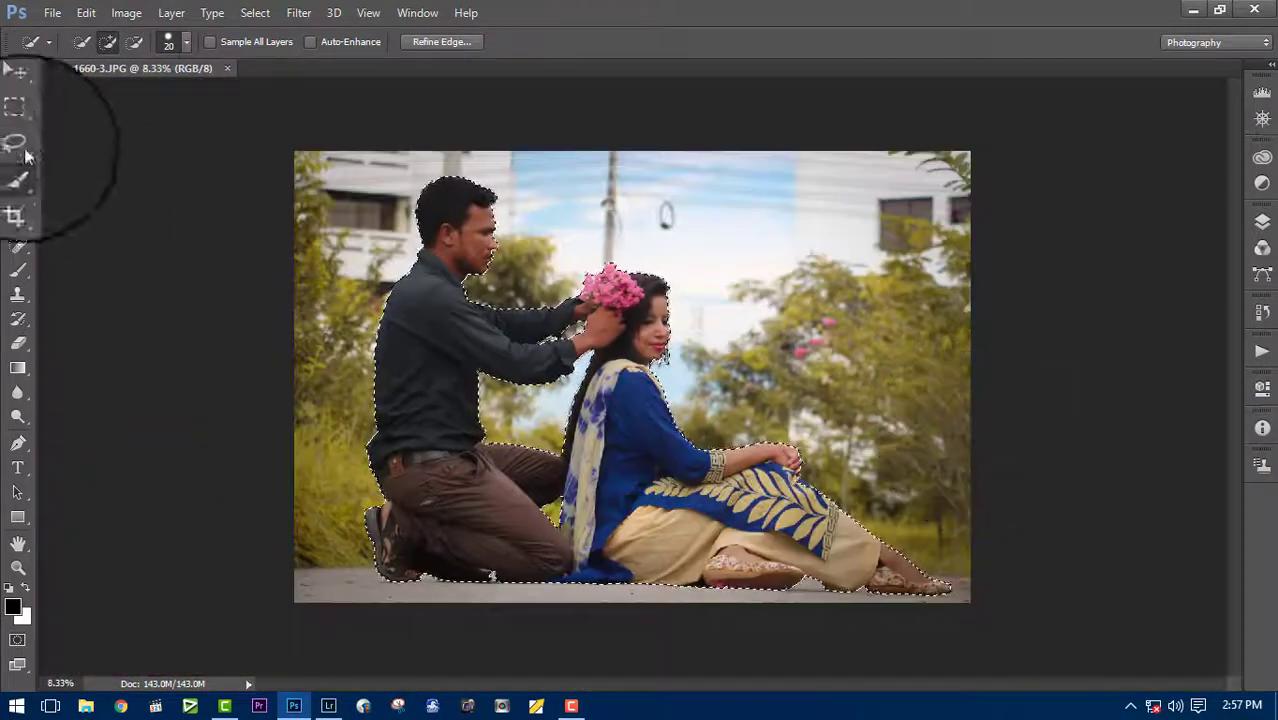
Step: Open Refine Edge with a red overlay preview and zoom in on the man
{"action": "left_click", "coordinate": [424, 45]}
{"action": "left_click_drag", "start_coordinate": [600, 146], "coordinate": [920, 102]}
{"action": "left_click", "coordinate": [935, 180]}
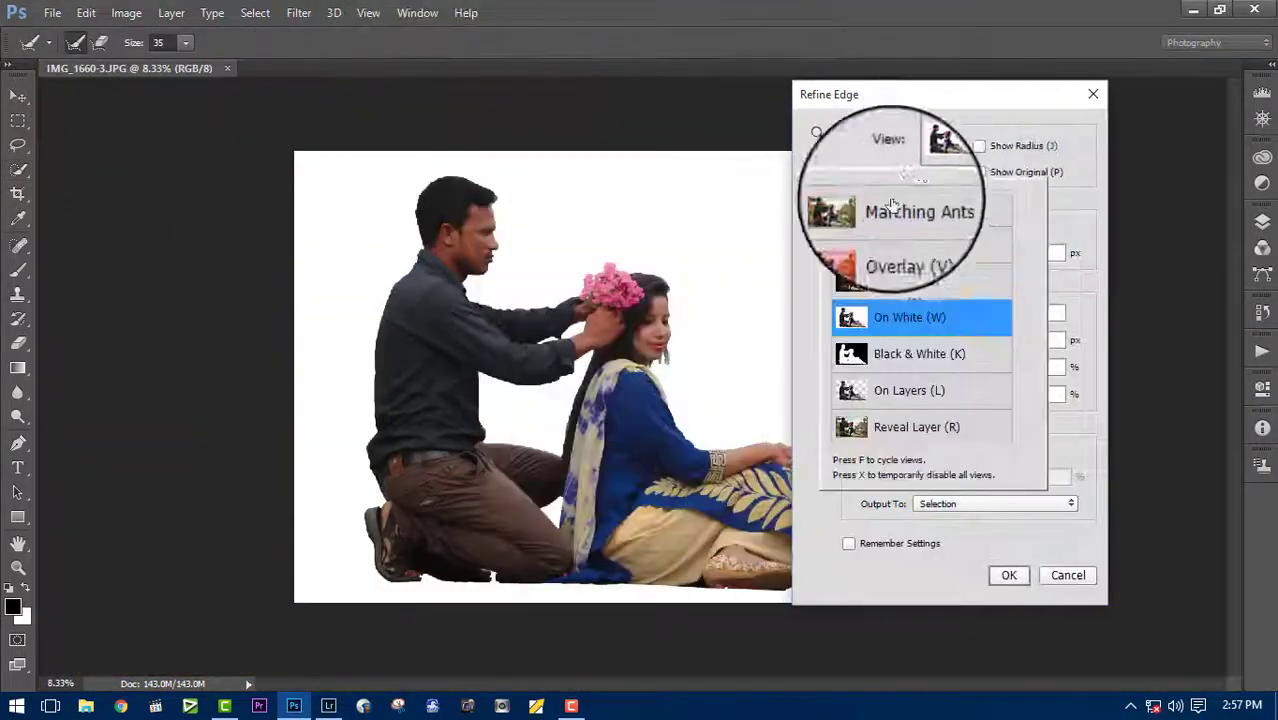
{"action": "left_click", "coordinate": [903, 102]}
{"action": "key", "text": "ctrl+plus"}
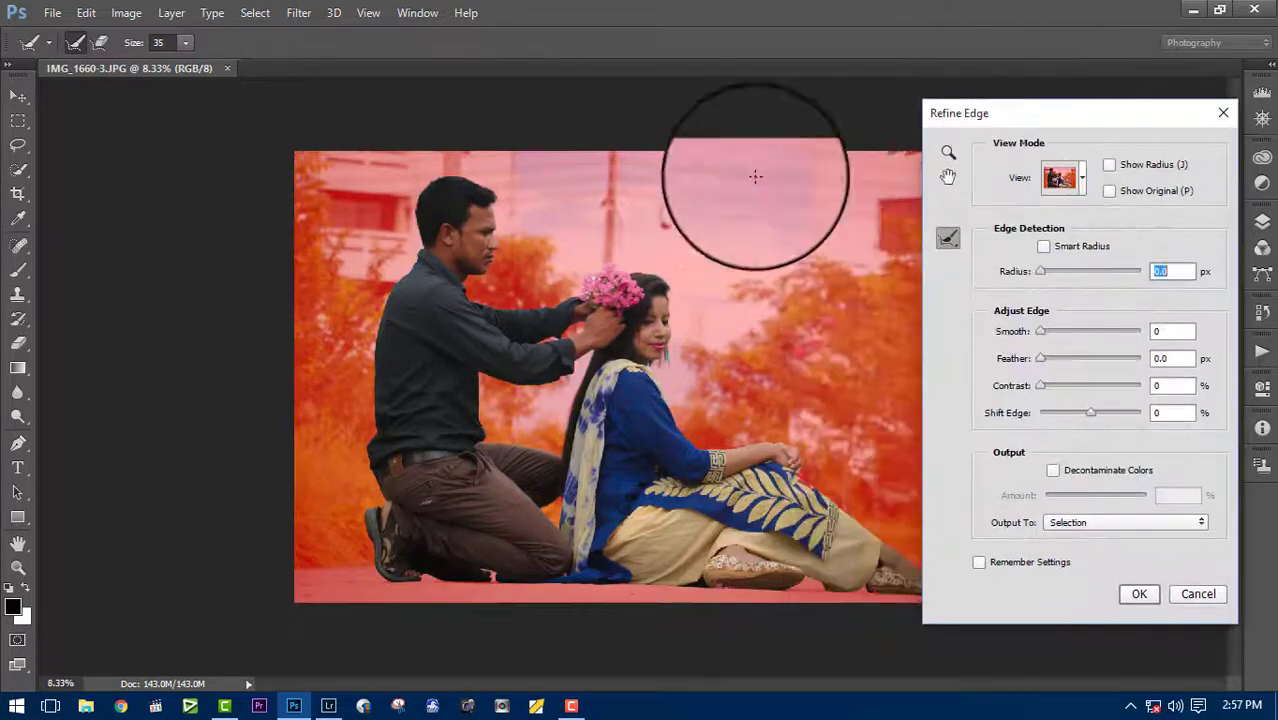
{"action": "key", "text": "ctrl+plus"}
{"action": "key", "text": "ctrl+plus"}
{"action": "key", "text": "ctrl+plus"}
{"action": "key", "text": "ctrl+plus"}
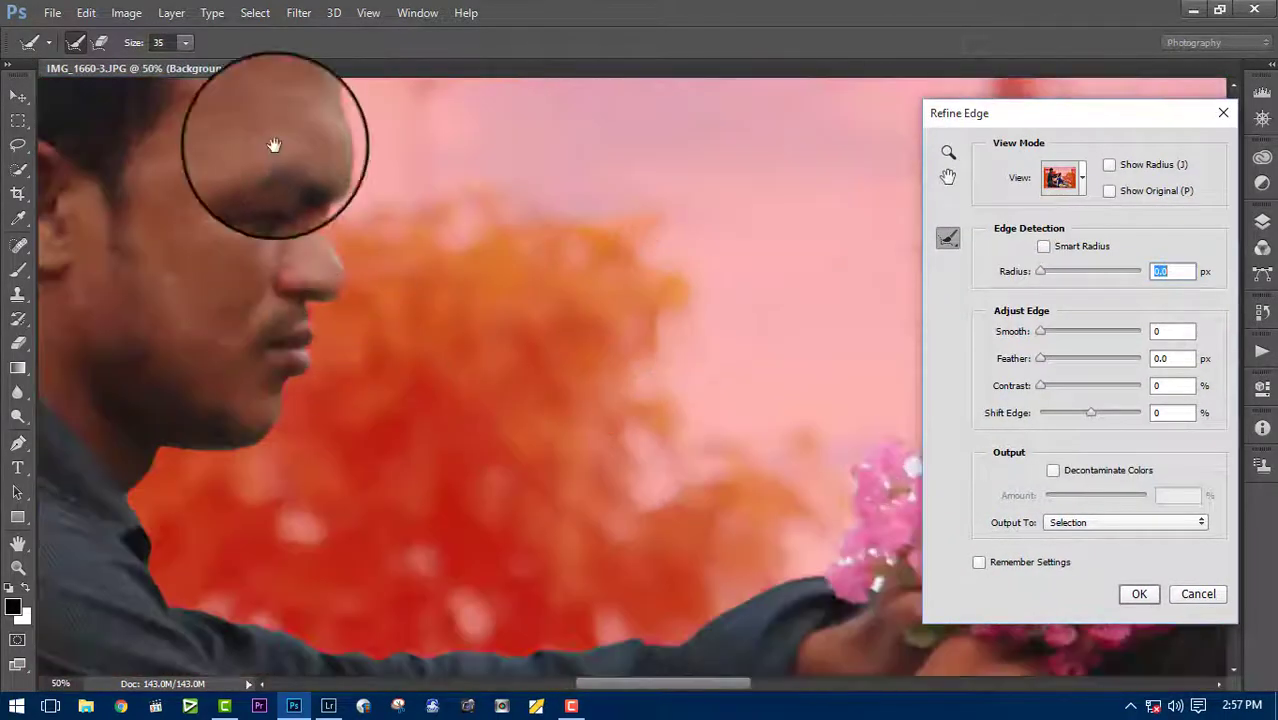
Step: Refine the edges of the man's hair, nose, lips and chin
{"action": "mouse_move", "coordinate": [274, 137]}
{"action": "left_mouse_down"}
{"action": "mouse_move", "coordinate": [661, 291]}
{"action": "mouse_move", "coordinate": [656, 317]}
{"action": "mouse_move", "coordinate": [699, 300]}
{"action": "mouse_move", "coordinate": [523, 224]}
{"action": "left_mouse_up"}
{"action": "mouse_move", "coordinate": [366, 236]}
{"action": "left_mouse_down"}
{"action": "mouse_move", "coordinate": [271, 317]}
{"action": "mouse_move", "coordinate": [237, 422]}
{"action": "mouse_move", "coordinate": [260, 558]}
{"action": "mouse_move", "coordinate": [542, 528]}
{"action": "mouse_move", "coordinate": [536, 262]}
{"action": "mouse_move", "coordinate": [505, 277]}
{"action": "mouse_move", "coordinate": [453, 382]}
{"action": "mouse_move", "coordinate": [491, 505]}
{"action": "mouse_move", "coordinate": [342, 531]}
{"action": "mouse_move", "coordinate": [371, 491]}
{"action": "mouse_move", "coordinate": [501, 455]}
{"action": "mouse_move", "coordinate": [531, 322]}
{"action": "mouse_move", "coordinate": [637, 459]}
{"action": "mouse_move", "coordinate": [718, 456]}
{"action": "left_mouse_up"}
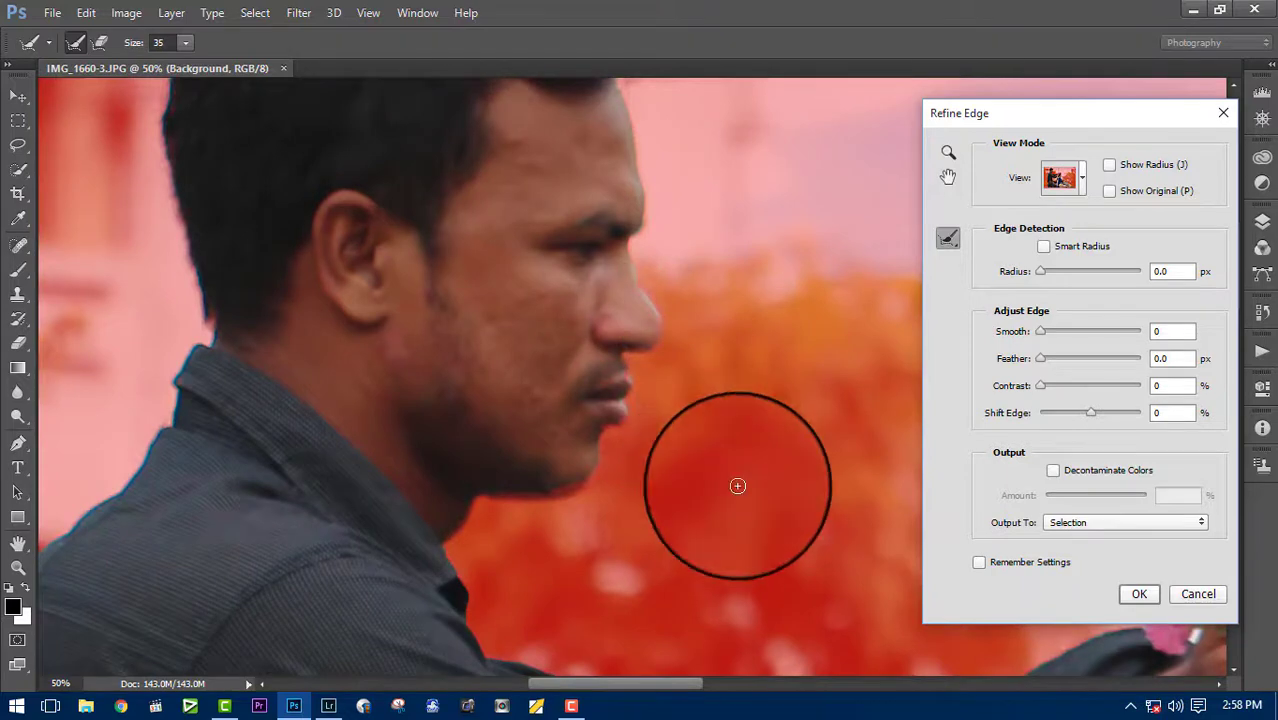
{"action": "mouse_move", "coordinate": [698, 502]}
{"action": "left_mouse_down"}
{"action": "mouse_move", "coordinate": [710, 395]}
{"action": "mouse_move", "coordinate": [645, 511]}
{"action": "mouse_move", "coordinate": [570, 448]}
{"action": "mouse_move", "coordinate": [605, 288]}
{"action": "mouse_move", "coordinate": [581, 259]}
{"action": "left_mouse_up"}
{"action": "scroll", "coordinate": [630, 498], "scroll_direction": "up", "scroll_amount": 1}
{"action": "mouse_move", "coordinate": [601, 311]}
{"action": "left_mouse_down"}
{"action": "mouse_move", "coordinate": [613, 371]}
{"action": "mouse_move", "coordinate": [619, 362]}
{"action": "left_mouse_up"}
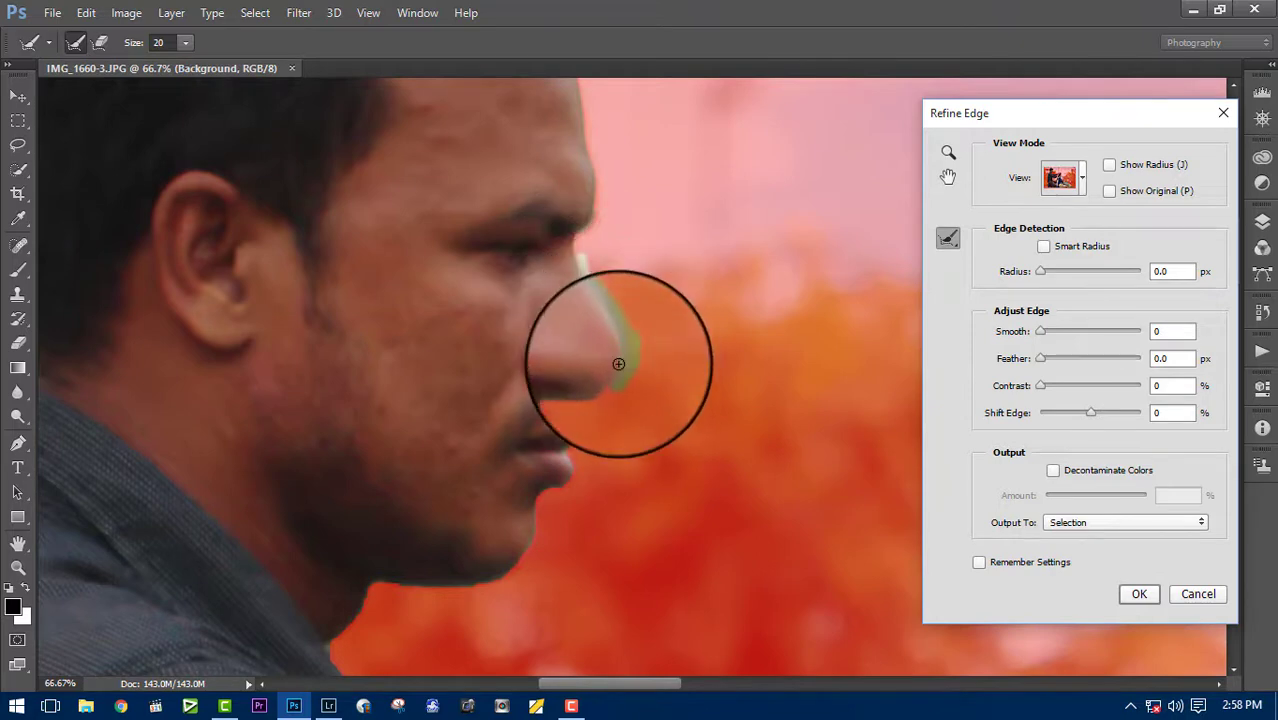
{"action": "left_click_drag", "start_coordinate": [570, 403], "coordinate": [631, 487]}
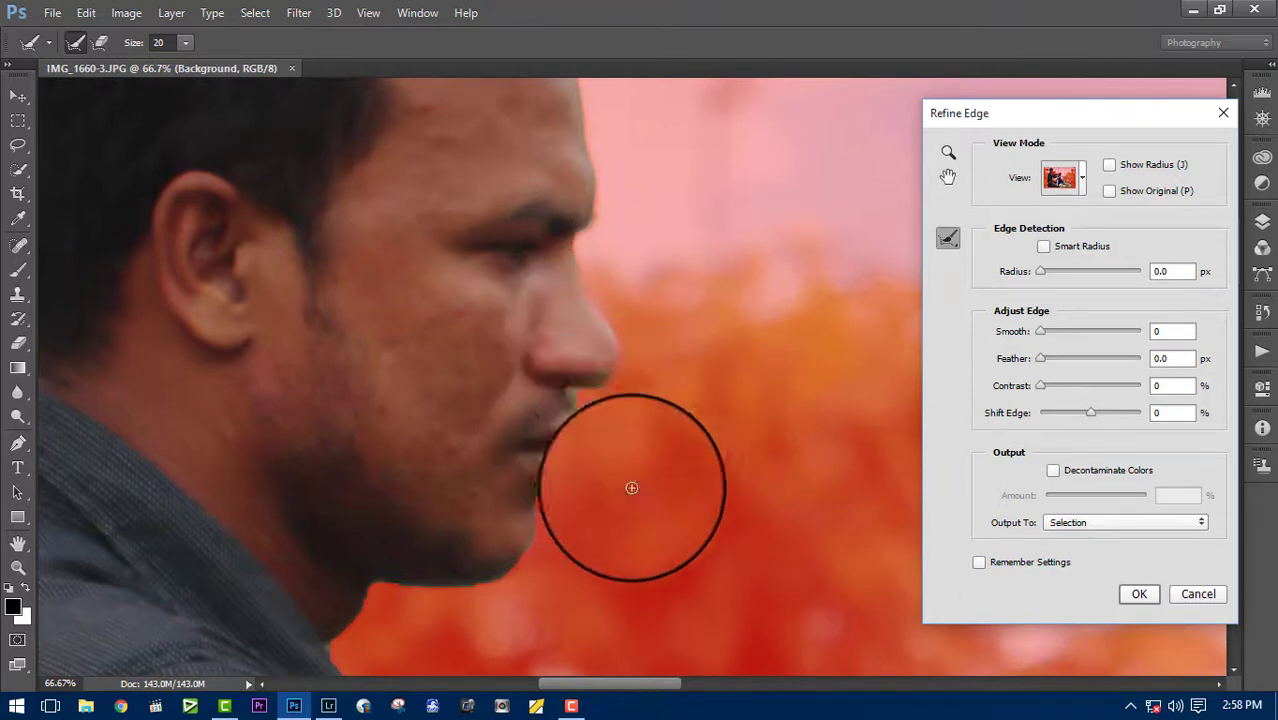
{"action": "left_click_drag", "start_coordinate": [647, 347], "coordinate": [668, 508]}
Step: Refine the outline of the woman's hair, correcting overbrushed areas along the top
{"action": "scroll", "coordinate": [230, 209], "scroll_direction": "down", "scroll_amount": 5}
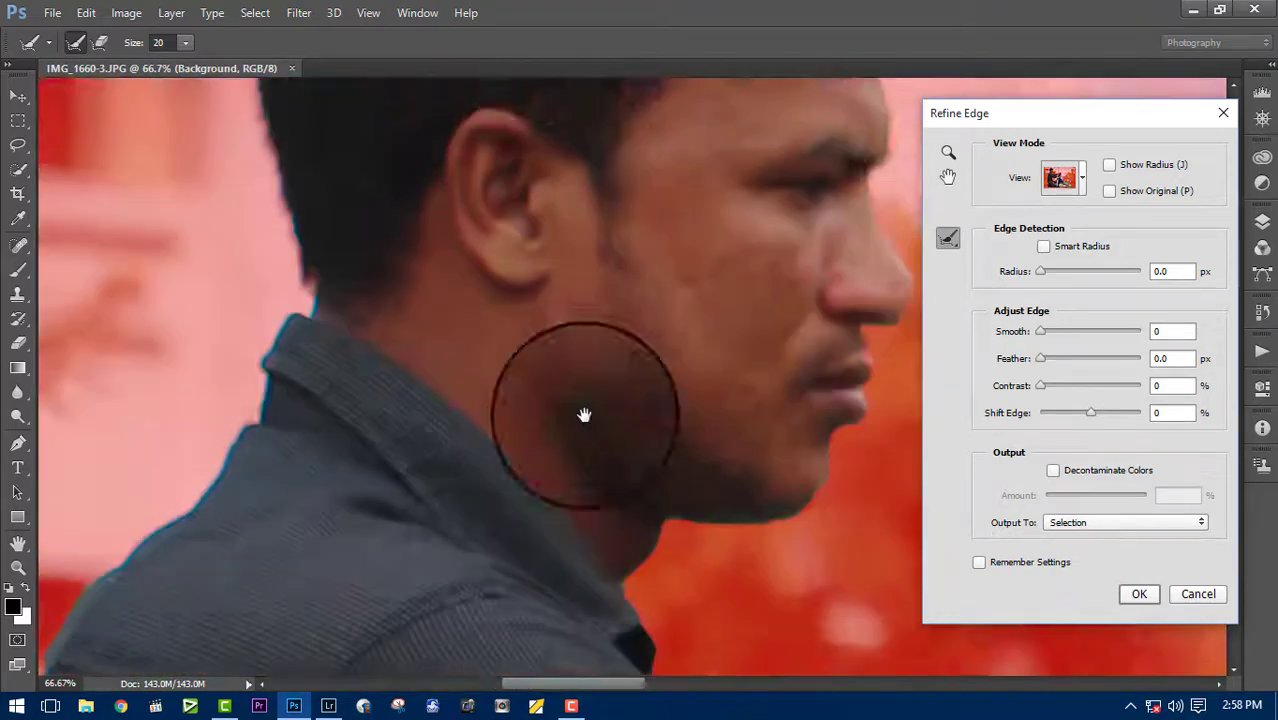
{"action": "scroll", "coordinate": [585, 414], "scroll_direction": "down", "scroll_amount": 5}
{"action": "scroll", "coordinate": [385, 351], "scroll_direction": "right", "scroll_amount": 5}
{"action": "scroll", "coordinate": [476, 479], "scroll_direction": "up", "scroll_amount": 3}
{"action": "scroll", "coordinate": [363, 453], "scroll_direction": "right", "scroll_amount": 5}
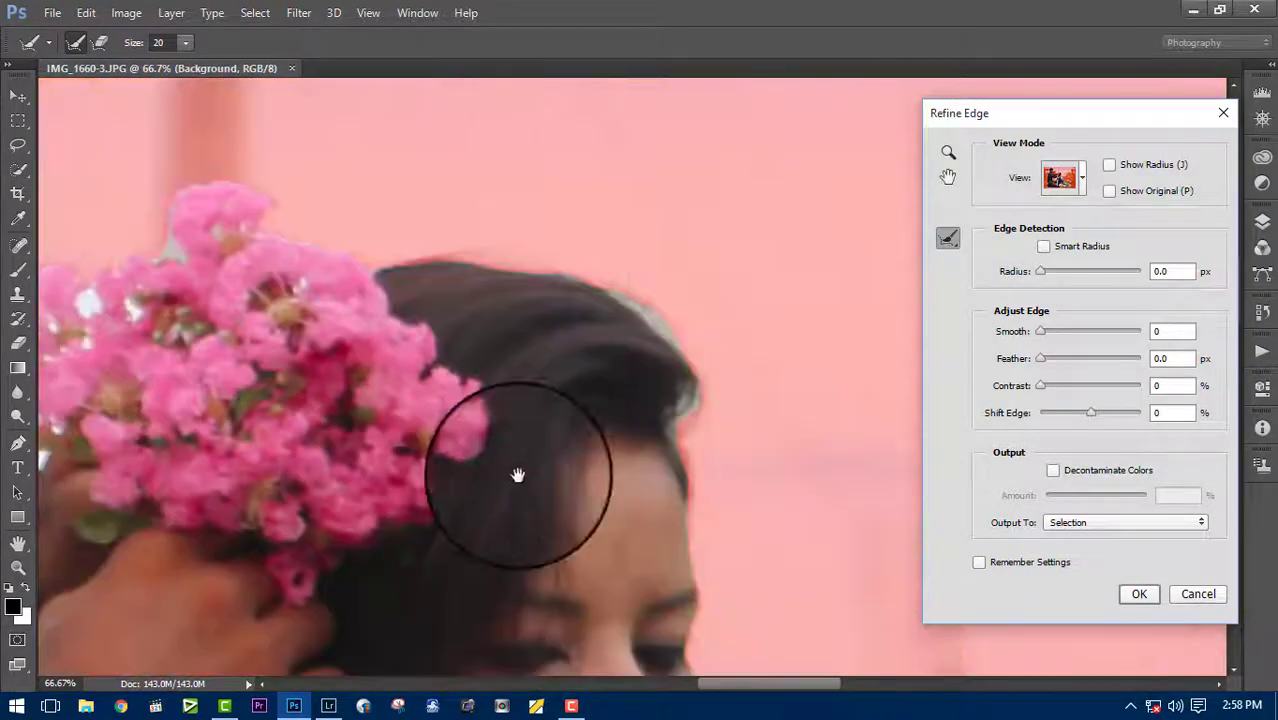
{"action": "mouse_move", "coordinate": [594, 283]}
{"action": "left_mouse_down"}
{"action": "mouse_move", "coordinate": [699, 371]}
{"action": "mouse_move", "coordinate": [708, 425]}
{"action": "mouse_move", "coordinate": [690, 411]}
{"action": "mouse_move", "coordinate": [685, 442]}
{"action": "mouse_move", "coordinate": [710, 417]}
{"action": "left_mouse_up"}
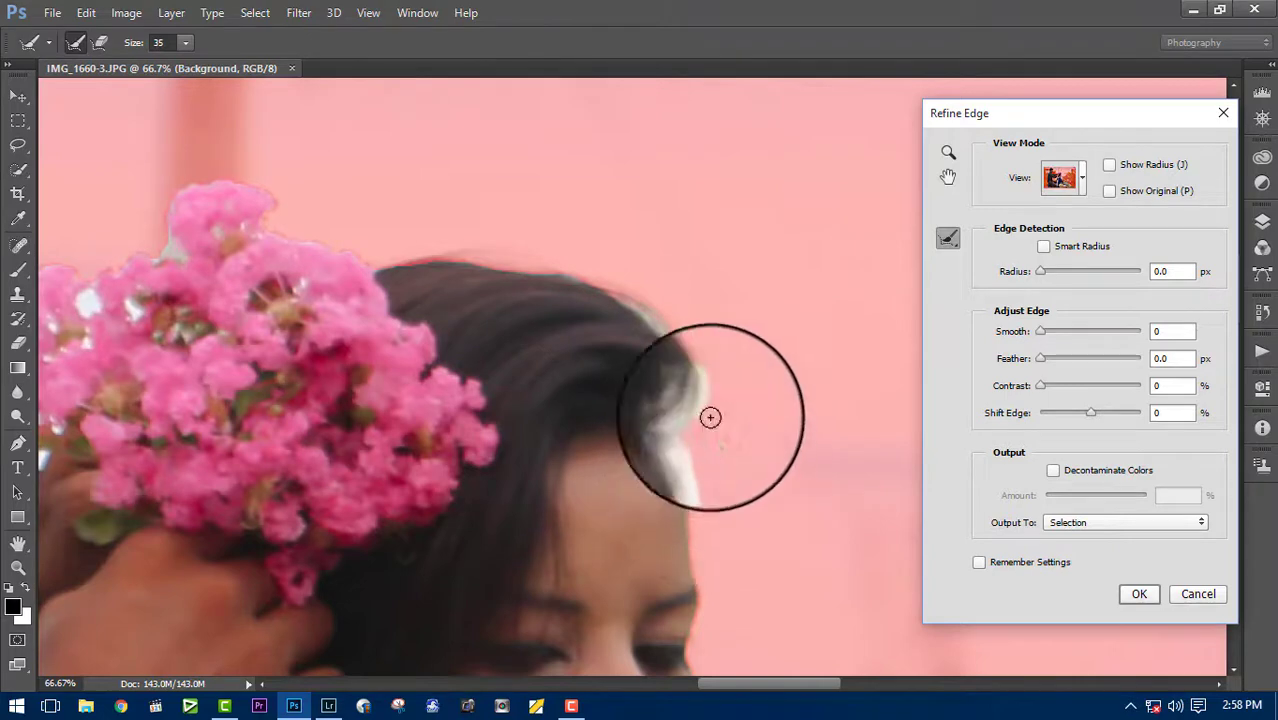
{"action": "mouse_move", "coordinate": [701, 341]}
{"action": "left_mouse_down", "text": "alt"}
{"action": "mouse_move", "coordinate": [670, 380]}
{"action": "mouse_move", "coordinate": [676, 428]}
{"action": "mouse_move", "coordinate": [782, 443]}
{"action": "left_mouse_up", "text": "alt"}
{"action": "left_click_drag", "start_coordinate": [799, 397], "coordinate": [682, 427]}
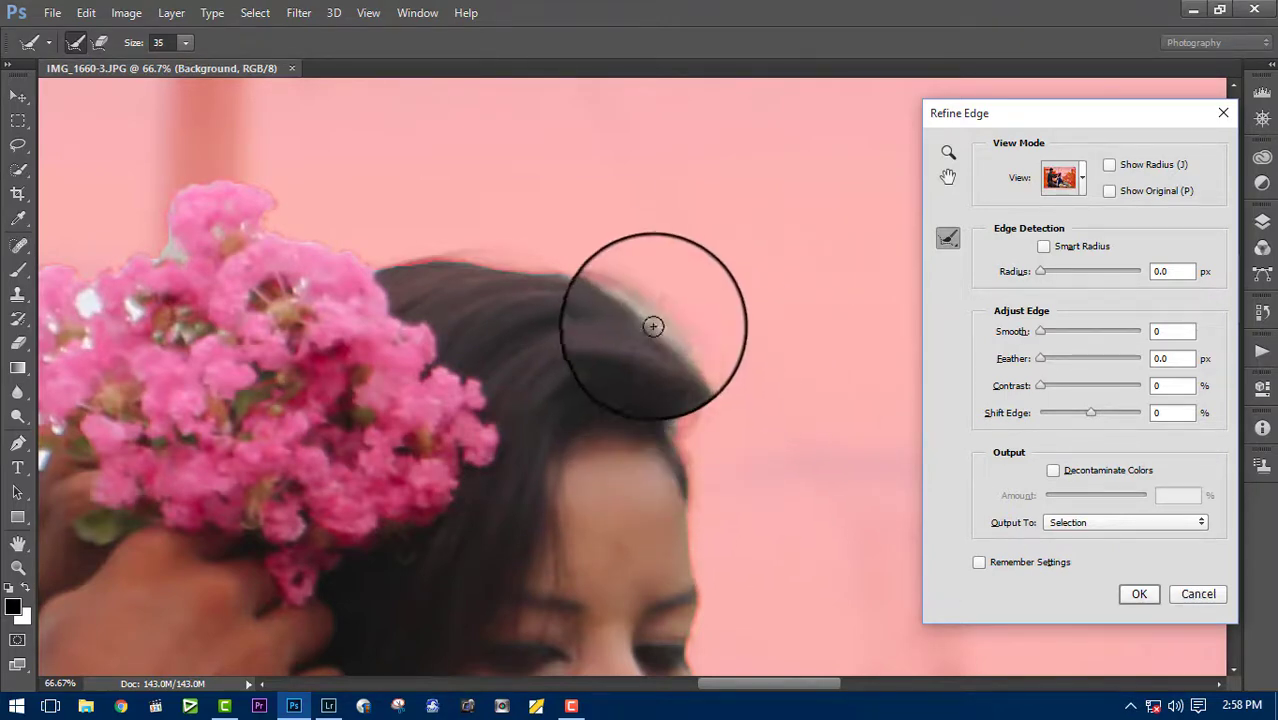
{"action": "left_click_drag", "start_coordinate": [567, 274], "coordinate": [571, 289], "text": "alt"}
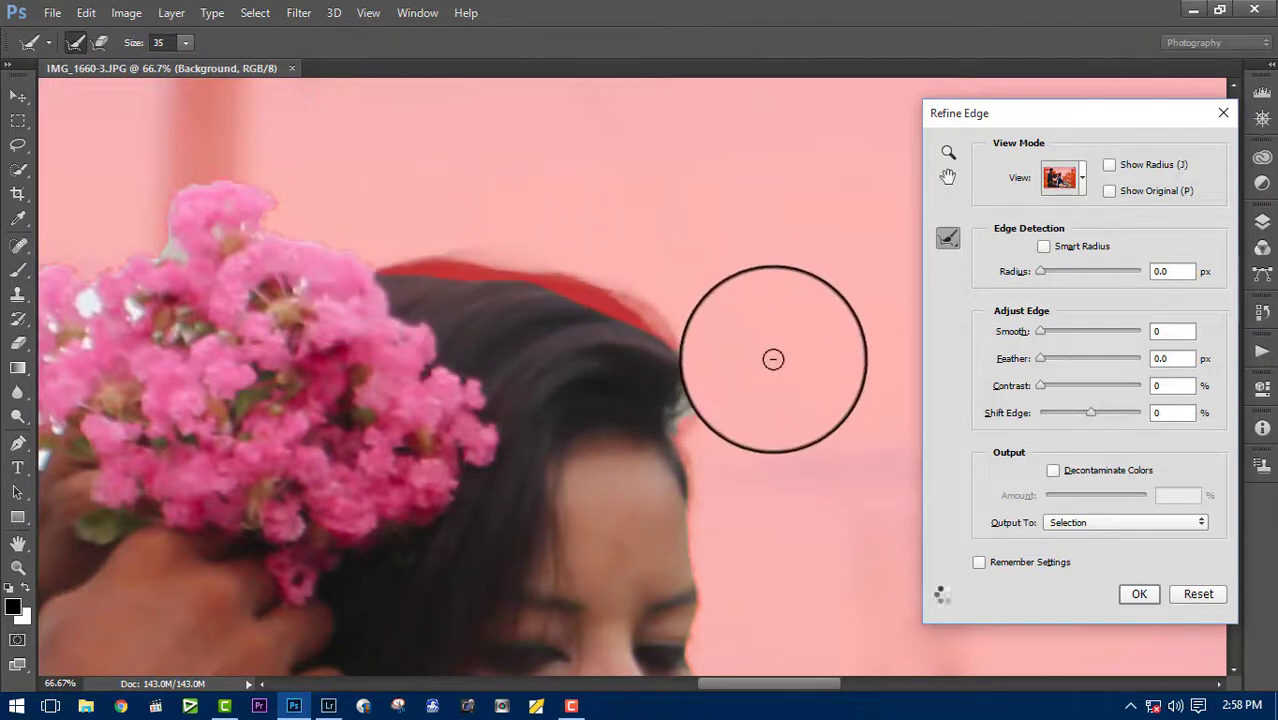
{"action": "left_click_drag", "start_coordinate": [793, 485], "coordinate": [677, 243]}
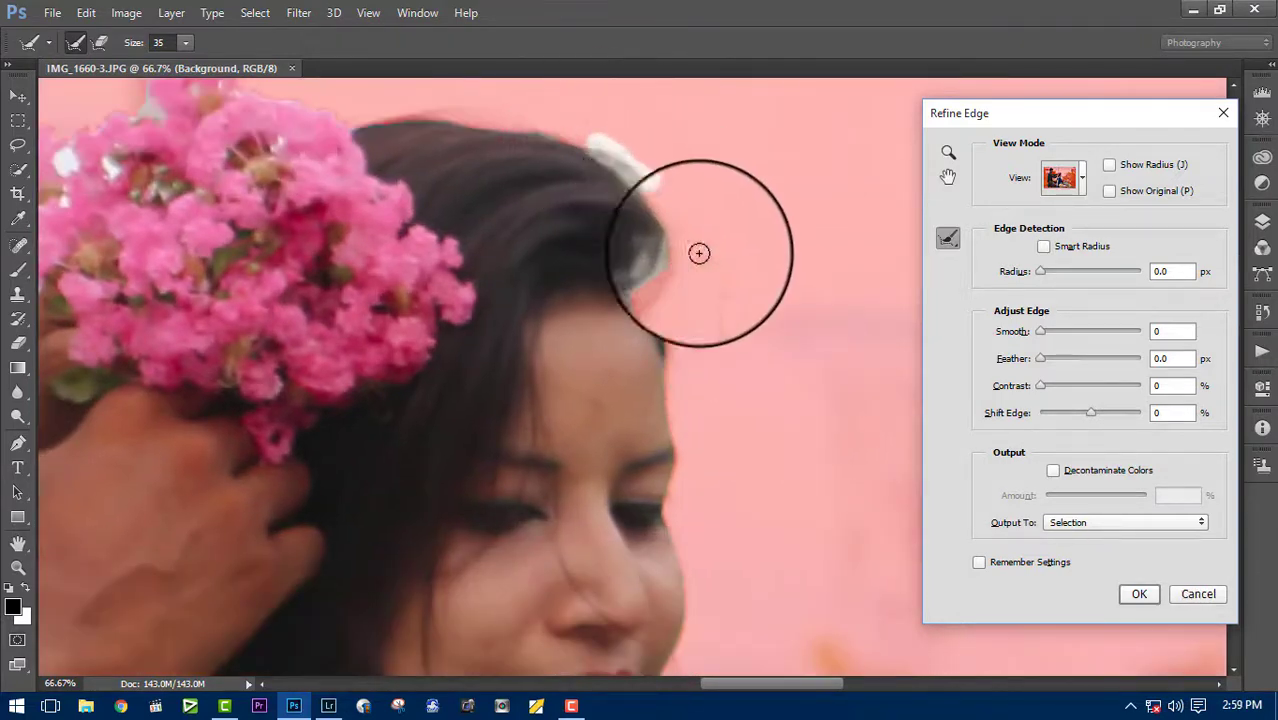
{"action": "left_click_drag", "start_coordinate": [655, 287], "coordinate": [779, 469]}
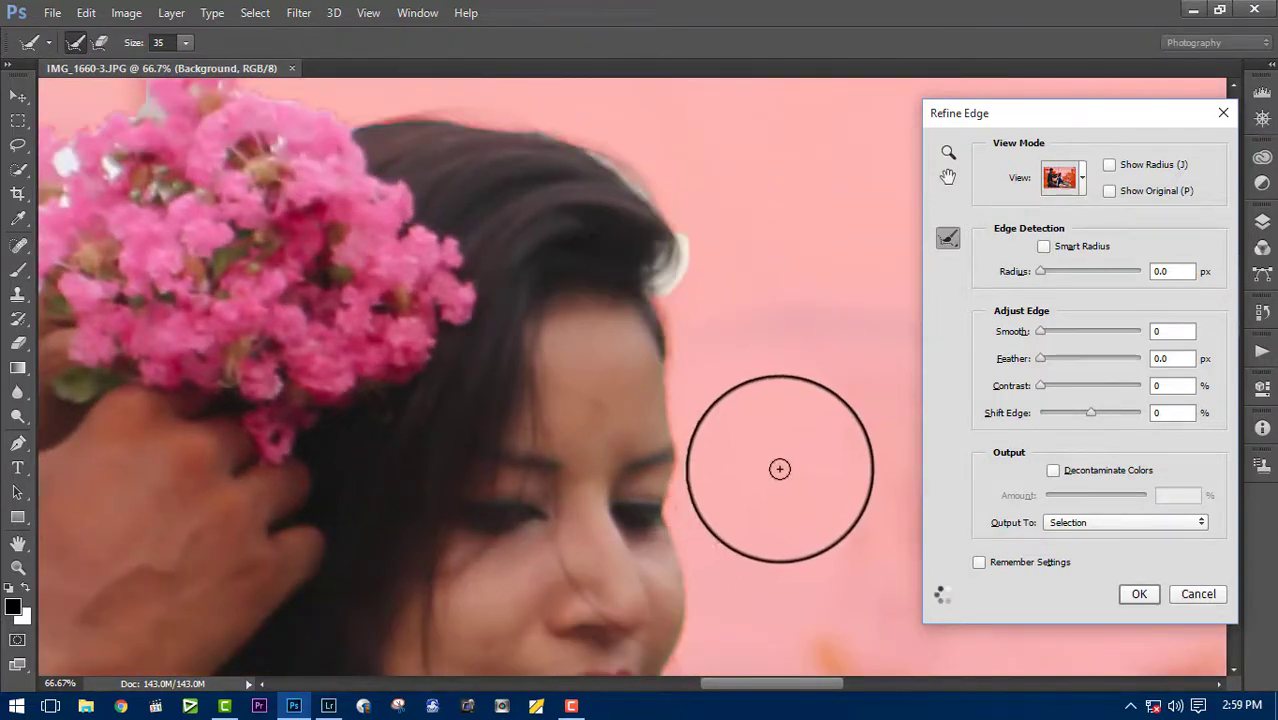
Step: Refine around the earring and loose hair, then add a slight feather
{"action": "scroll", "coordinate": [759, 427], "scroll_direction": "down", "scroll_amount": 5}
{"action": "left_click_drag", "start_coordinate": [699, 420], "coordinate": [624, 271]}
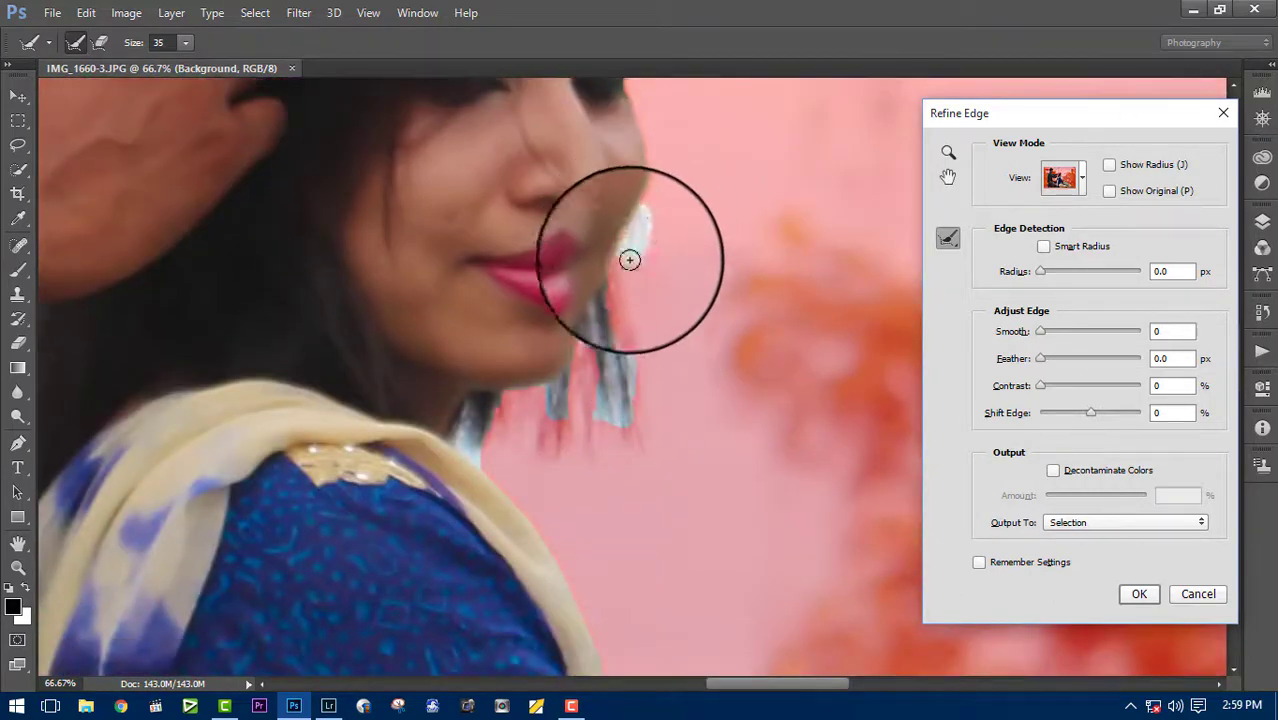
{"action": "mouse_move", "coordinate": [635, 392]}
{"action": "left_mouse_down"}
{"action": "mouse_move", "coordinate": [585, 348]}
{"action": "mouse_move", "coordinate": [693, 406]}
{"action": "left_mouse_up"}
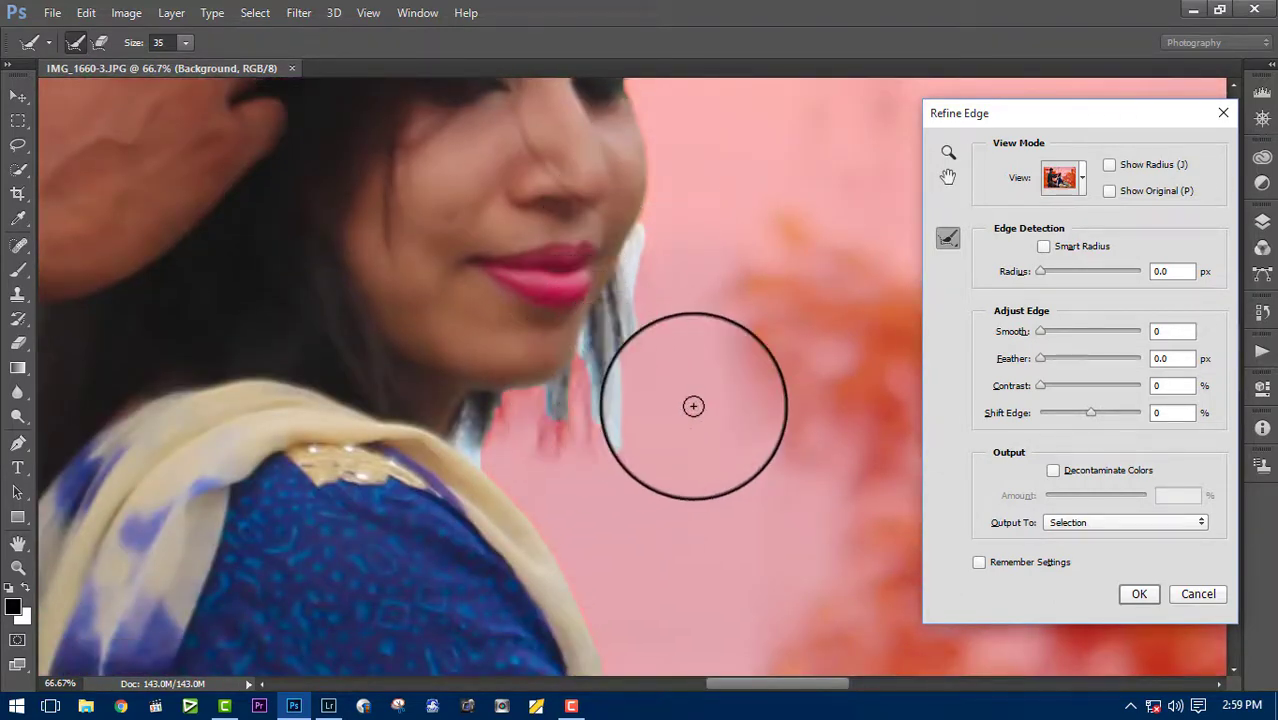
{"action": "mouse_move", "coordinate": [607, 311]}
{"action": "left_mouse_down"}
{"action": "mouse_move", "coordinate": [648, 462]}
{"action": "mouse_move", "coordinate": [605, 479]}
{"action": "mouse_move", "coordinate": [620, 378]}
{"action": "mouse_move", "coordinate": [479, 436]}
{"action": "mouse_move", "coordinate": [494, 471]}
{"action": "left_mouse_up"}
{"action": "left_click_drag", "start_coordinate": [680, 568], "coordinate": [519, 305]}
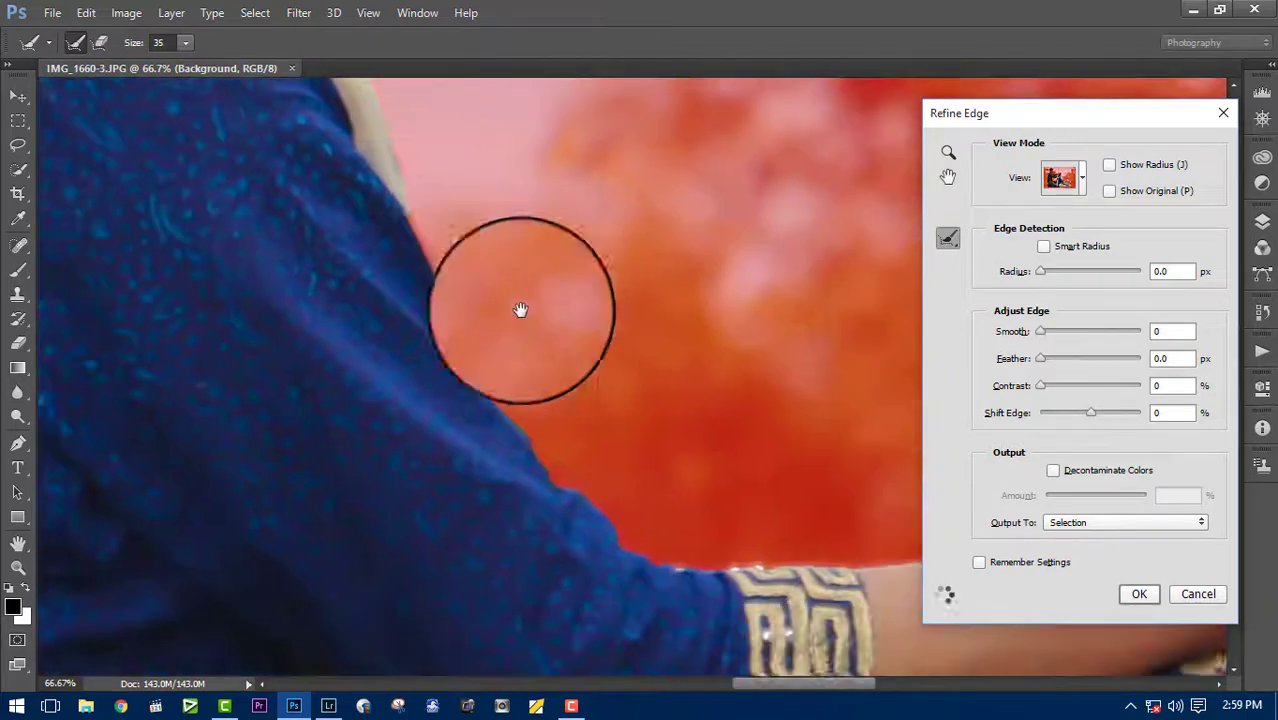
{"action": "scroll", "coordinate": [708, 436], "scroll_direction": "down", "scroll_amount": 3}
{"action": "scroll", "coordinate": [726, 474], "scroll_direction": "up", "scroll_amount": 2}
{"action": "mouse_move", "coordinate": [726, 474]}
{"action": "left_mouse_down"}
{"action": "mouse_move", "coordinate": [234, 351]}
{"action": "mouse_move", "coordinate": [719, 491]}
{"action": "mouse_move", "coordinate": [565, 183]}
{"action": "mouse_move", "coordinate": [361, 454]}
{"action": "left_mouse_up"}
{"action": "left_click_drag", "start_coordinate": [1038, 362], "coordinate": [1064, 364]}
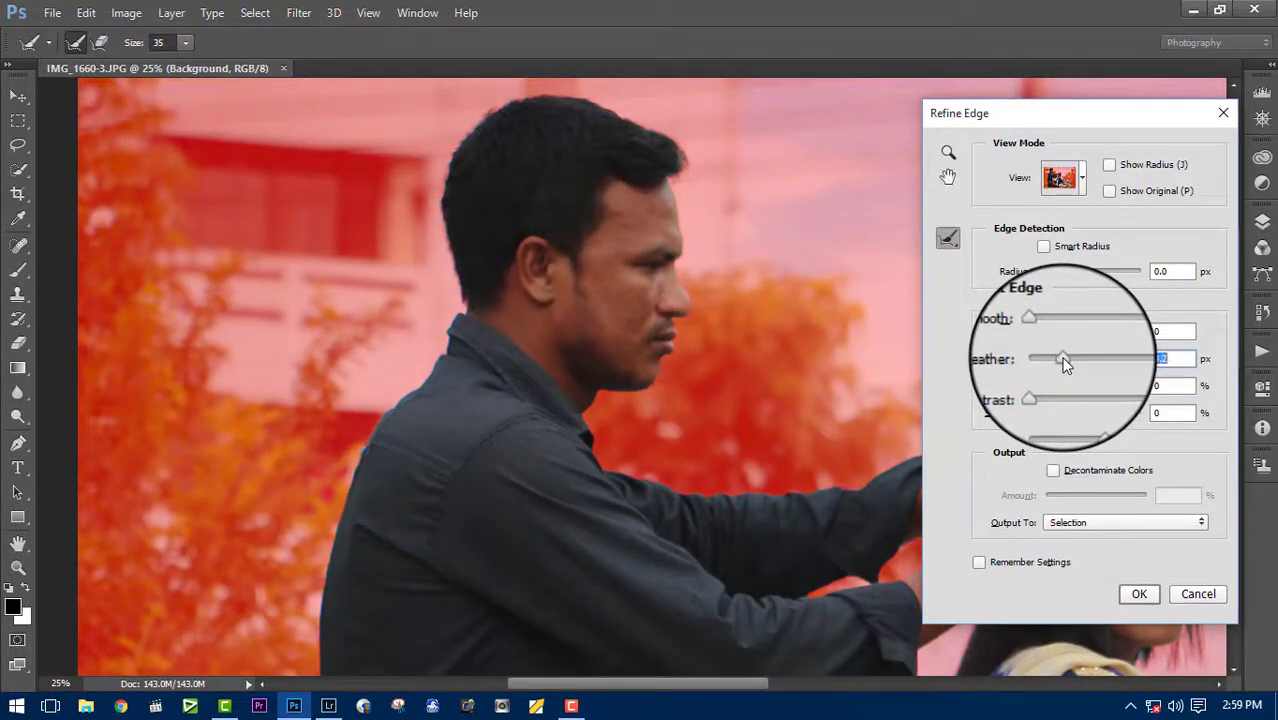
Step: Apply the refined edge and save the selection as channel '01'
{"action": "left_click", "coordinate": [1136, 592]}
{"action": "key", "text": "ctrl+minus"}
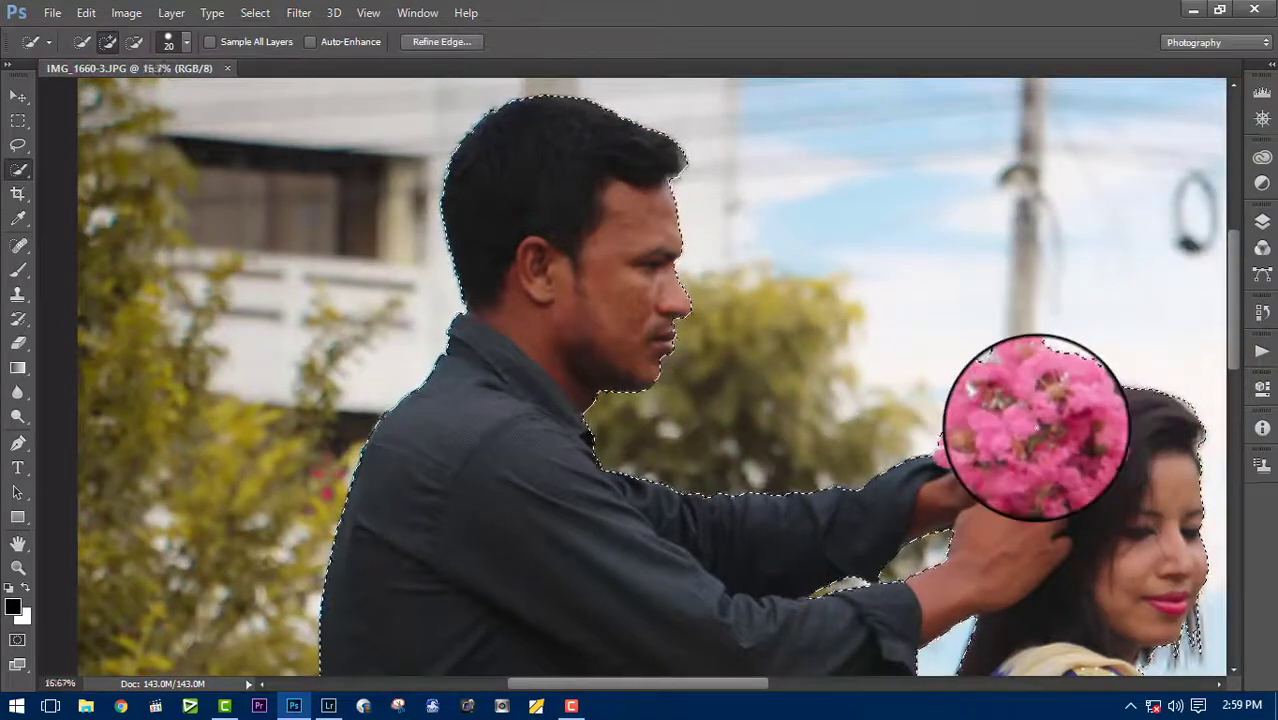
{"action": "key", "text": "ctrl+minus"}
{"action": "key", "text": "ctrl+minus"}
{"action": "left_click", "coordinate": [212, 12]}
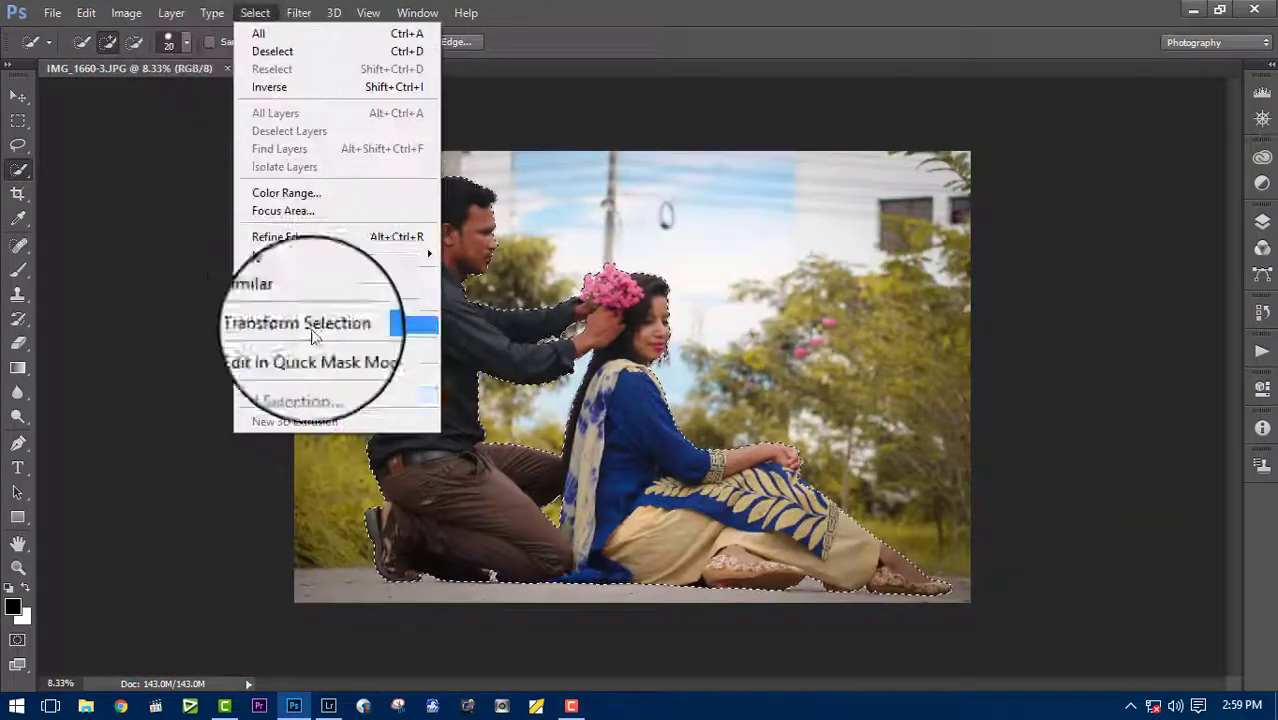
{"action": "left_click", "coordinate": [317, 396]}
{"action": "type", "text": "01"}
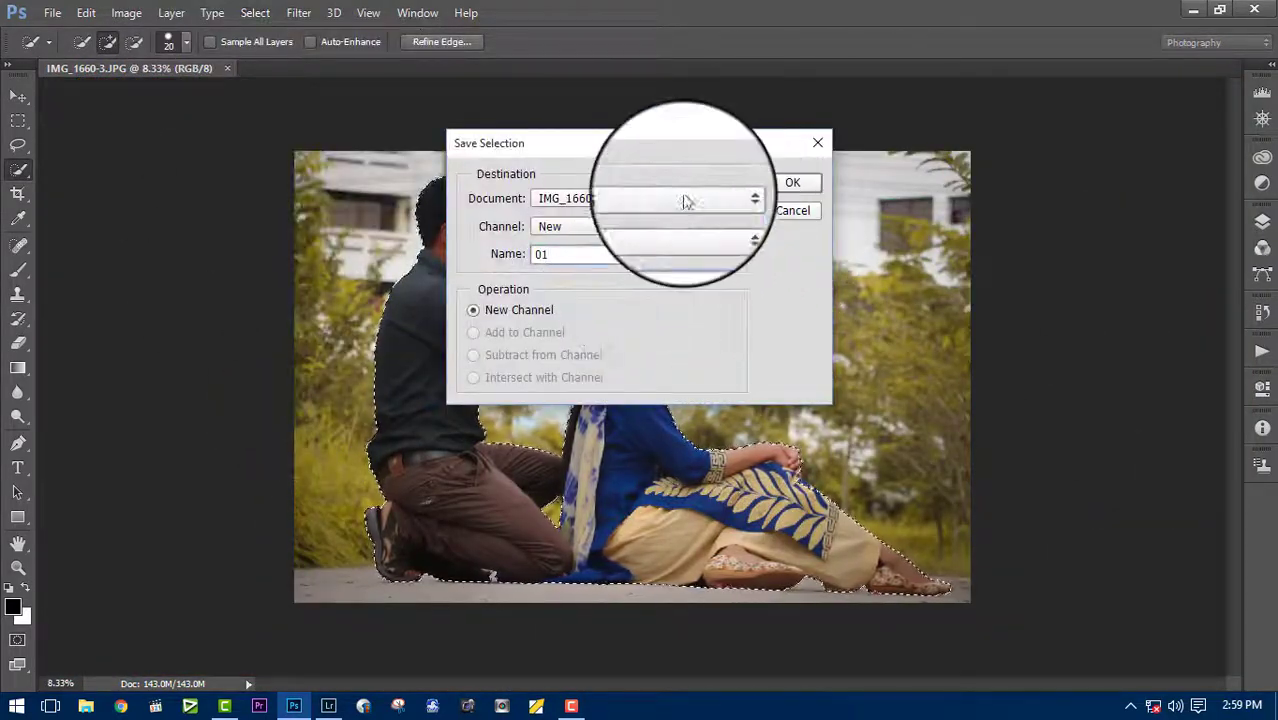
{"action": "left_click", "coordinate": [778, 183]}
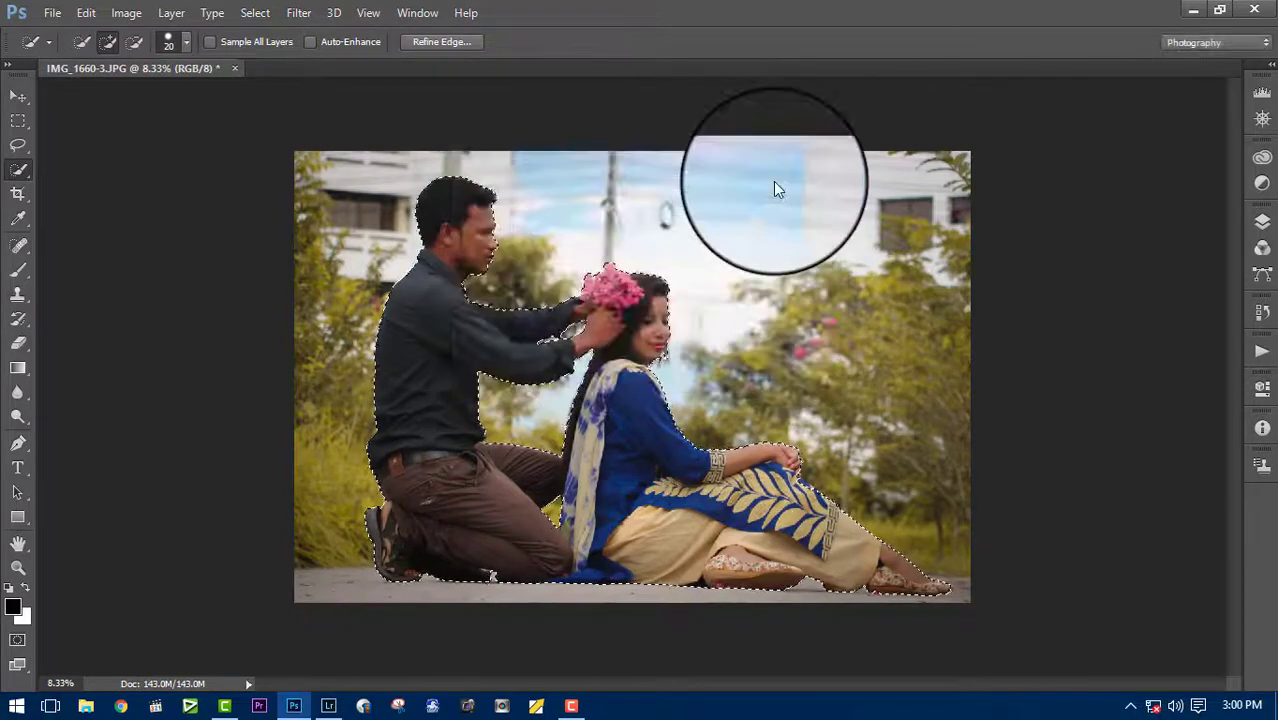
Step: Select the Move tool, show the Layers panel and zoom in on the couple
{"action": "left_click", "coordinate": [18, 97]}
{"action": "left_click", "coordinate": [1262, 222]}
{"action": "key", "text": "ctrl+plus"}
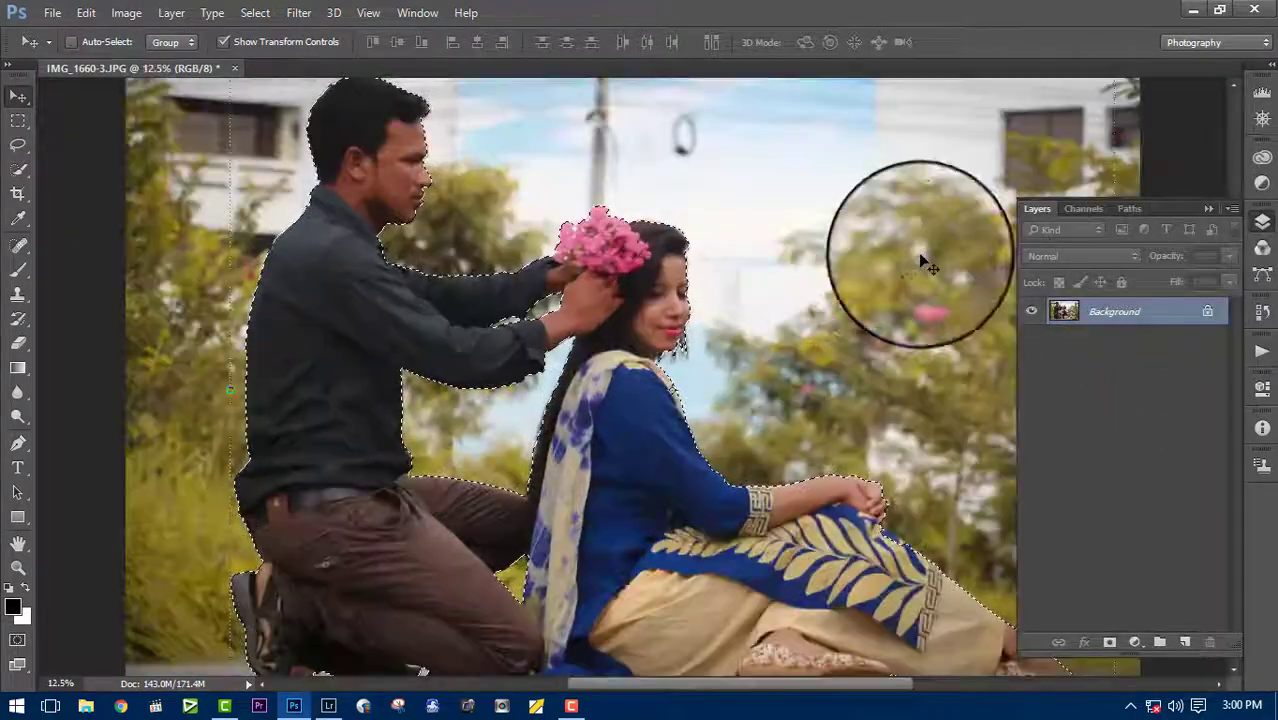
{"action": "key", "text": "ctrl+plus"}
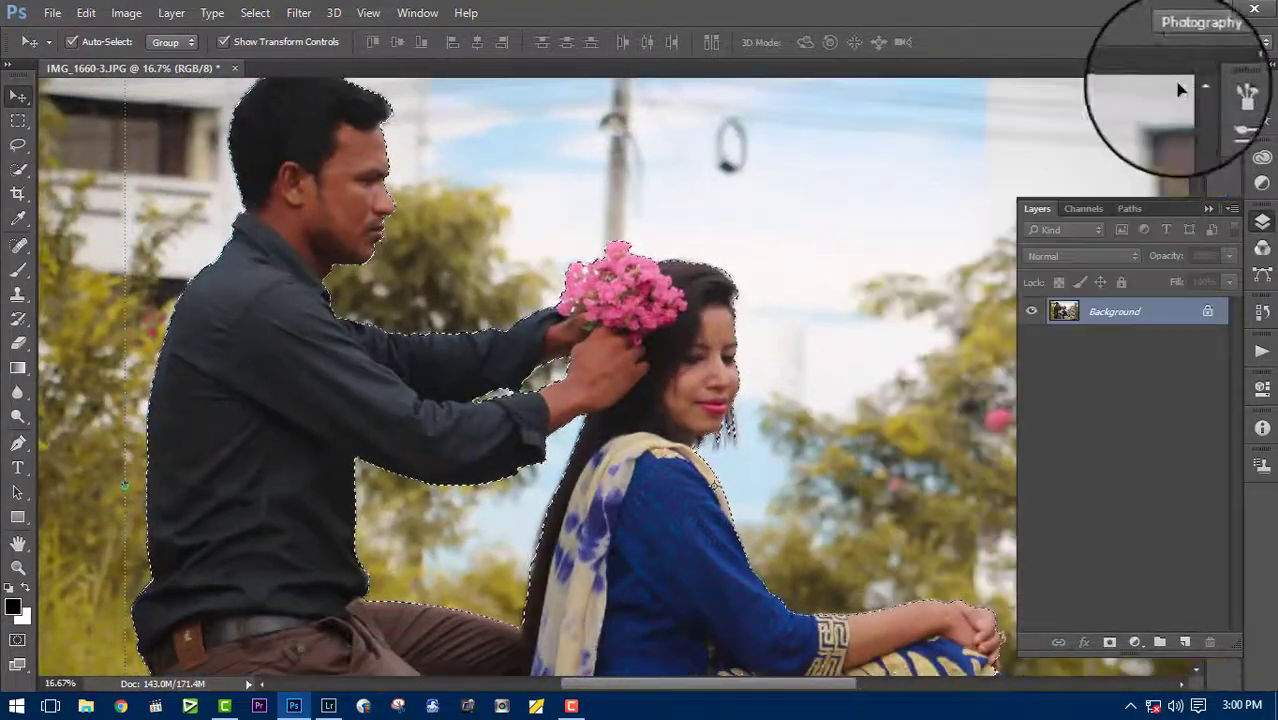
{"action": "left_click", "coordinate": [171, 13]}
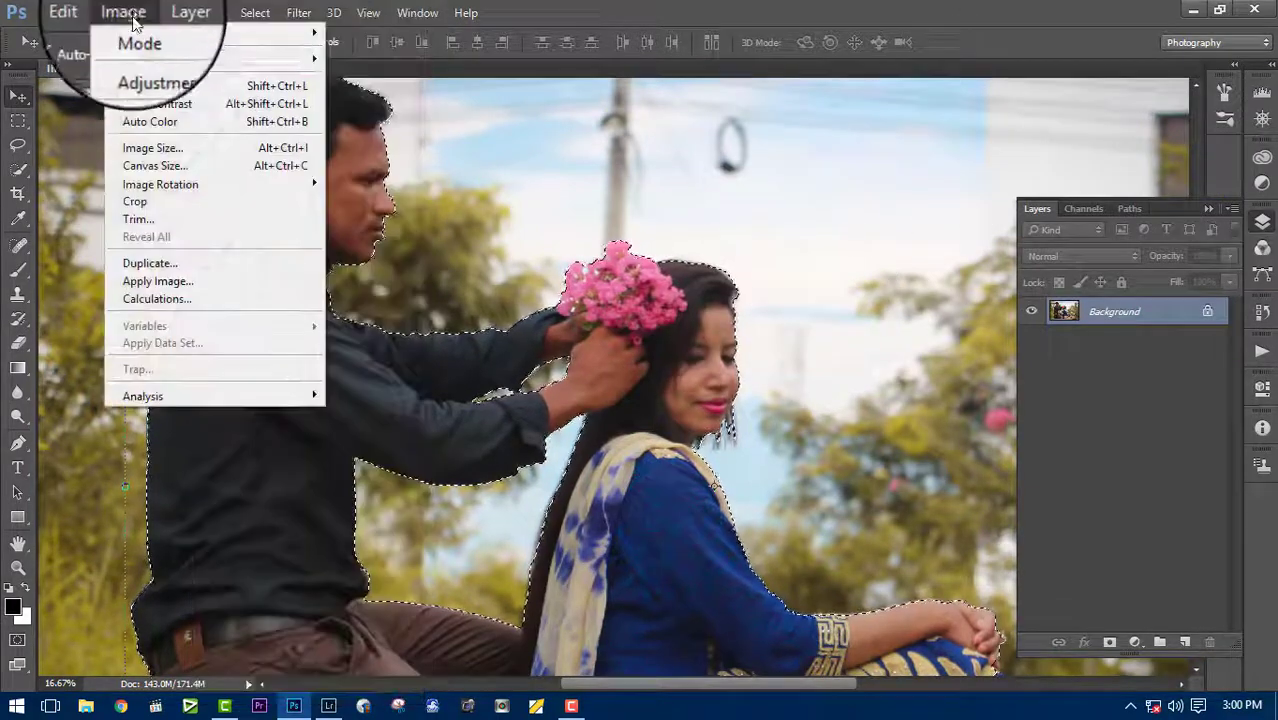
Step: Nudge the couple's colour balance slightly toward cyan
{"action": "left_click", "coordinate": [455, 183]}
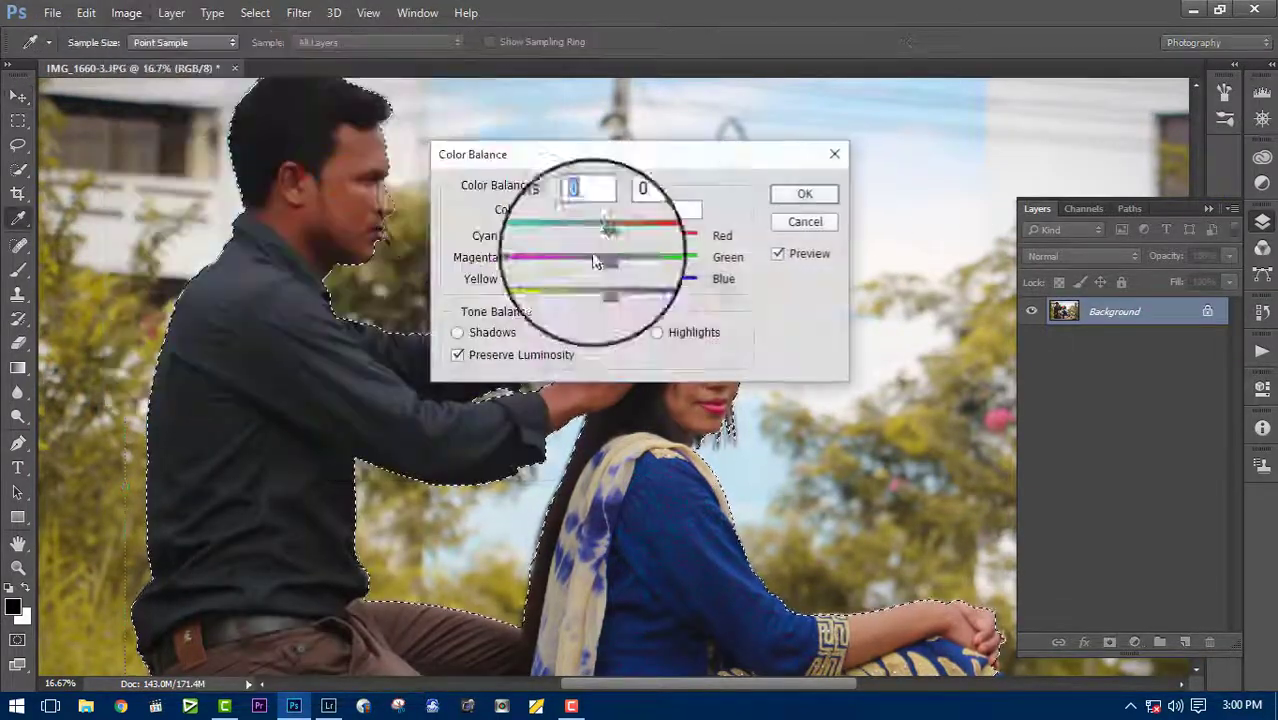
{"action": "left_click_drag", "start_coordinate": [676, 156], "coordinate": [1047, 123]}
{"action": "left_click_drag", "start_coordinate": [968, 197], "coordinate": [970, 194]}
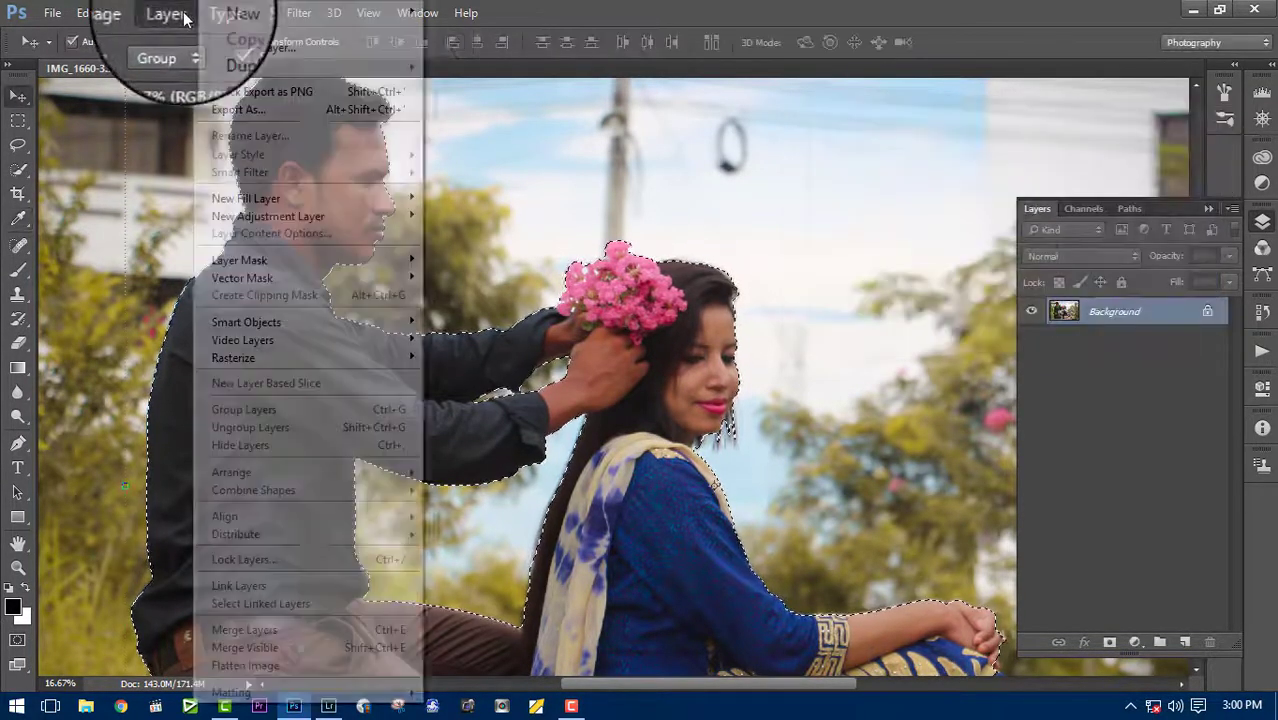
{"action": "mouse_move", "coordinate": [154, 60]}
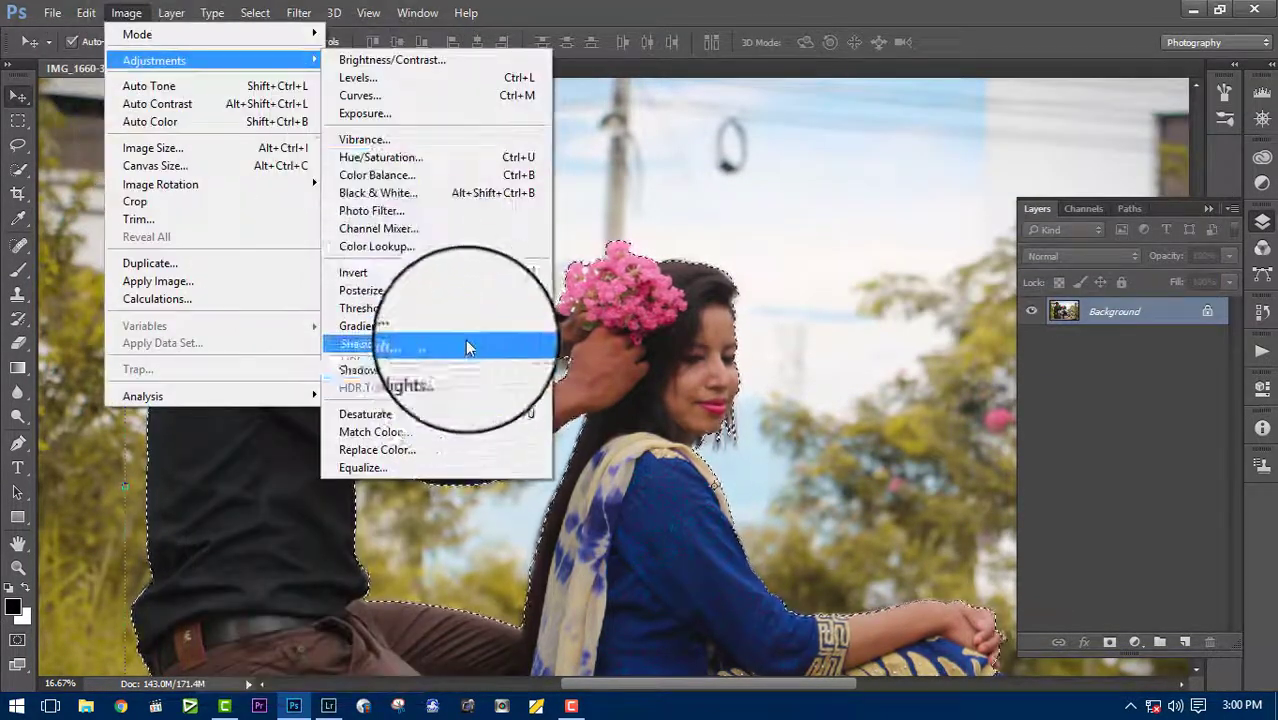
Step: In Selective Color, add a little black to the Blacks and pull magenta out of the Blues
{"action": "left_click", "coordinate": [467, 347]}
{"action": "left_click_drag", "start_coordinate": [560, 135], "coordinate": [817, 142]}
{"action": "left_click", "coordinate": [880, 215]}
{"action": "left_click", "coordinate": [856, 382]}
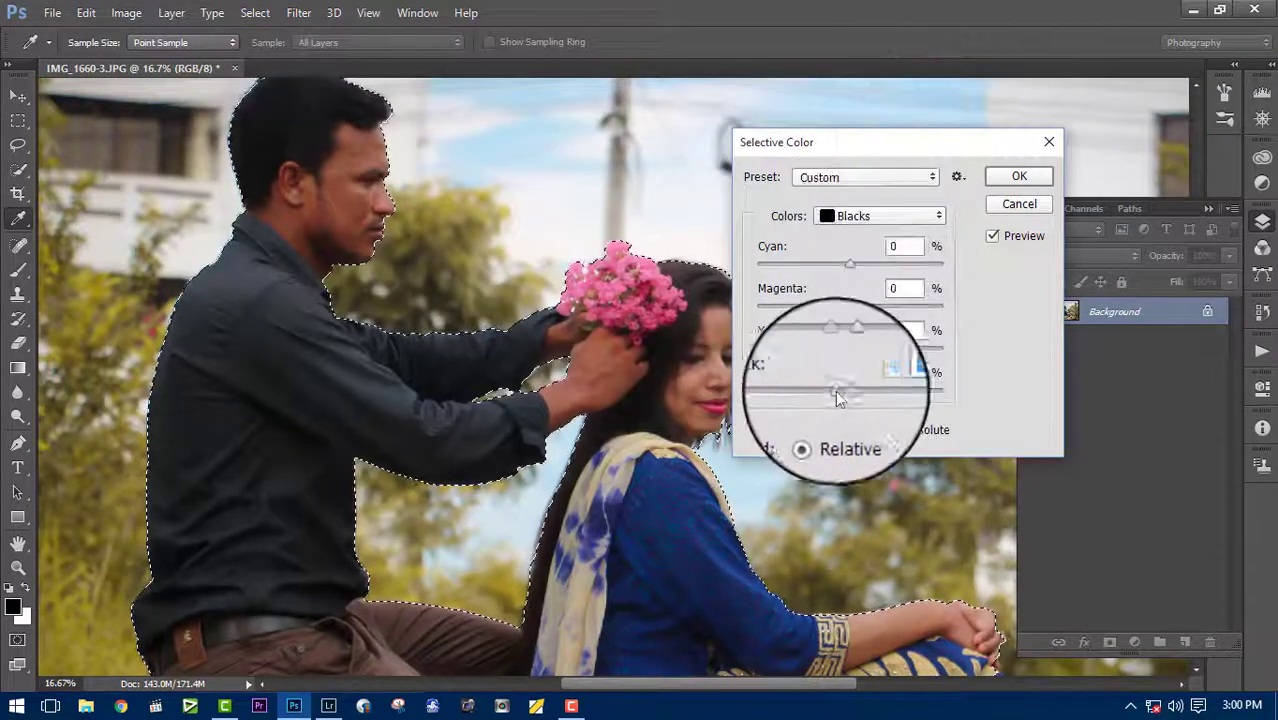
{"action": "left_click_drag", "start_coordinate": [839, 397], "coordinate": [854, 394]}
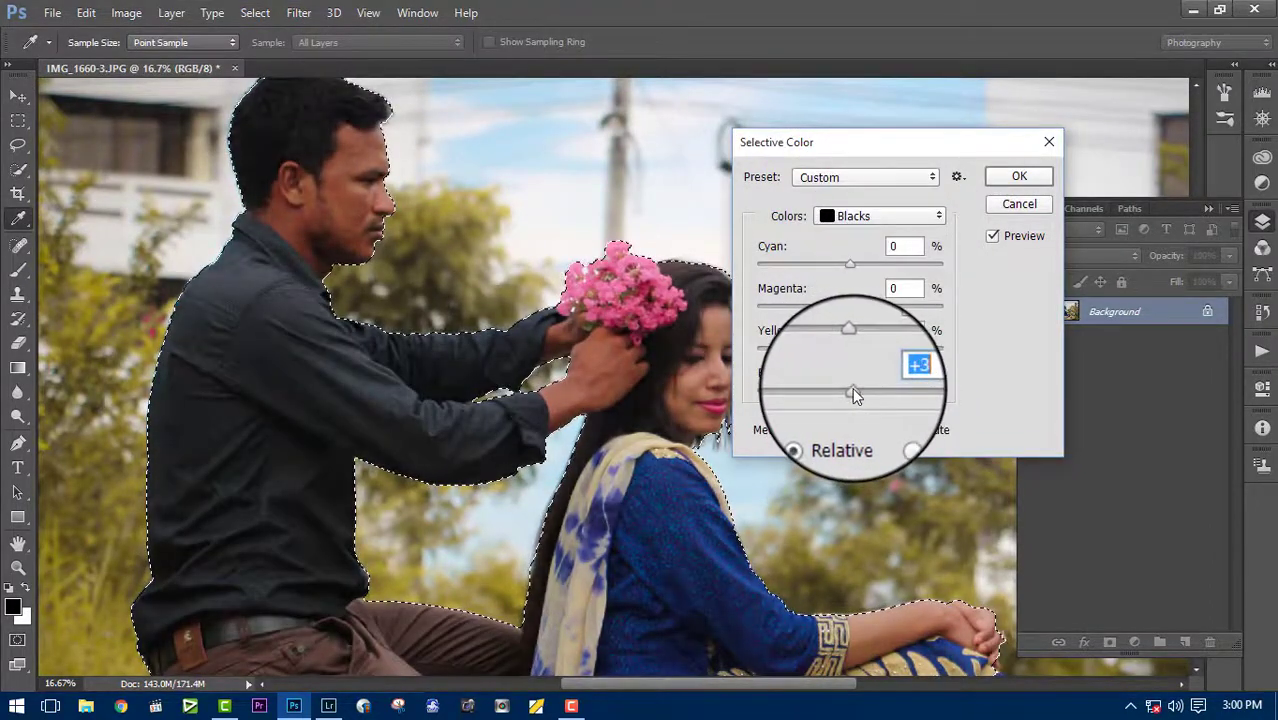
{"action": "left_click_drag", "start_coordinate": [901, 145], "coordinate": [980, 126]}
{"action": "left_click", "coordinate": [958, 197]}
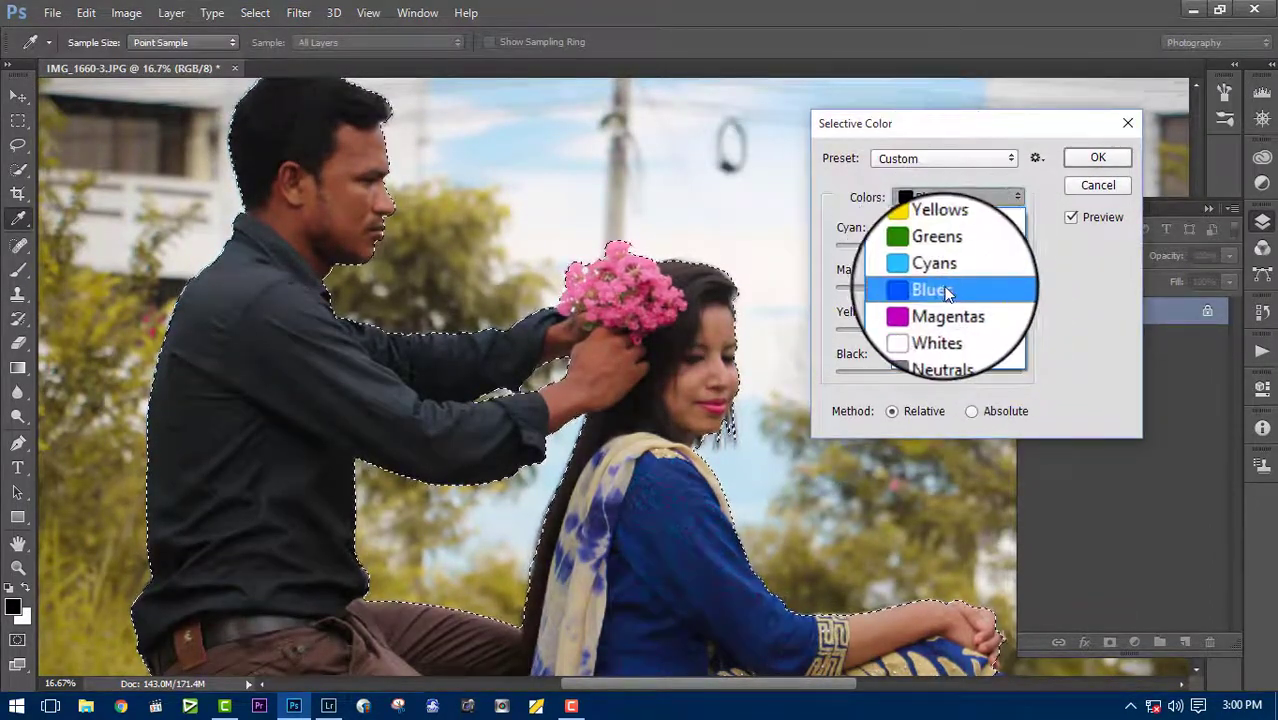
{"action": "left_click", "coordinate": [946, 290]}
{"action": "mouse_move", "coordinate": [928, 246]}
{"action": "left_mouse_down"}
{"action": "mouse_move", "coordinate": [942, 246]}
{"action": "mouse_move", "coordinate": [877, 290]}
{"action": "mouse_move", "coordinate": [924, 290]}
{"action": "mouse_move", "coordinate": [950, 331]}
{"action": "mouse_move", "coordinate": [901, 330]}
{"action": "mouse_move", "coordinate": [934, 371]}
{"action": "left_mouse_up"}
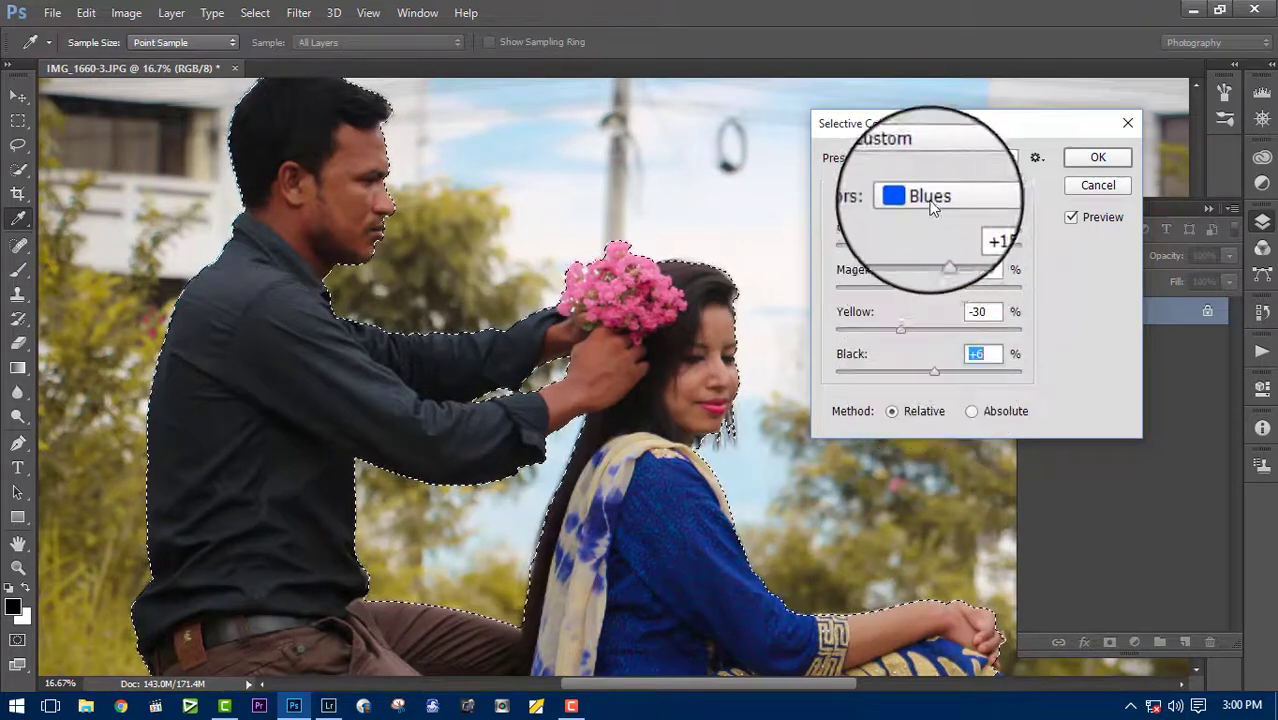
Step: Boost magenta, cut yellow and add black in the Magentas range
{"action": "left_click", "coordinate": [930, 197]}
{"action": "left_click", "coordinate": [930, 298]}
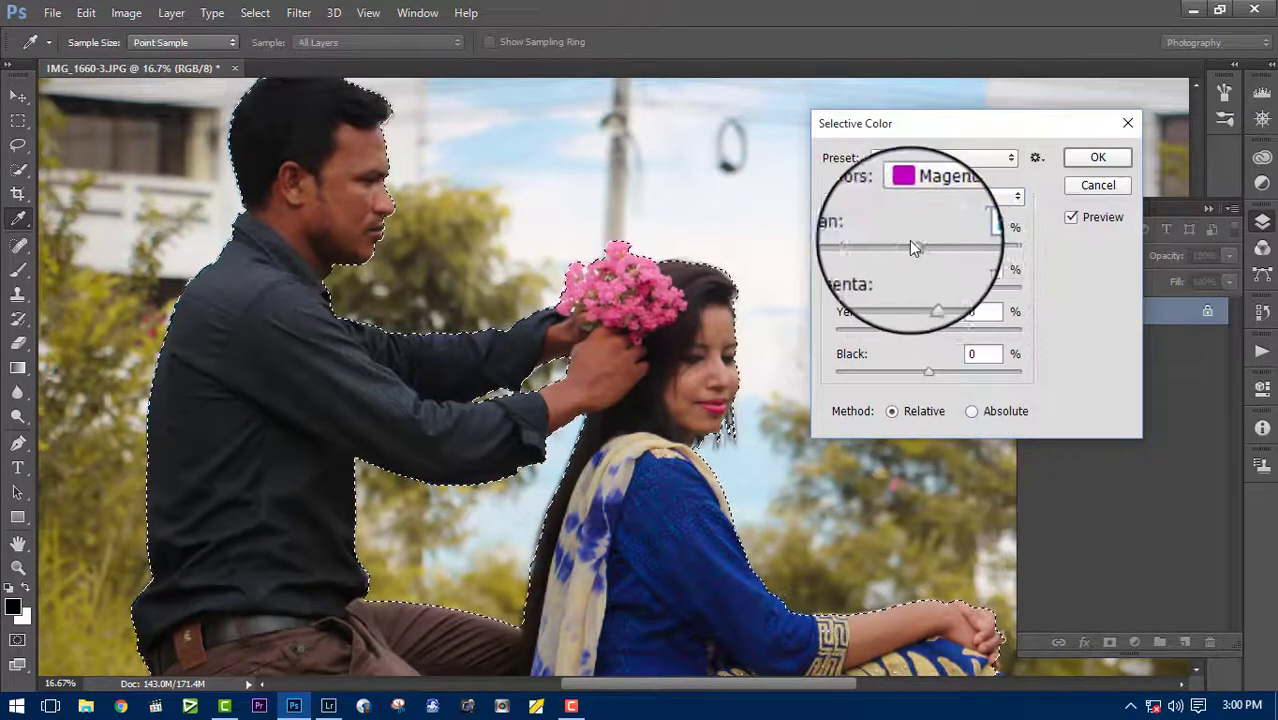
{"action": "left_click_drag", "start_coordinate": [856, 287], "coordinate": [976, 287]}
{"action": "mouse_move", "coordinate": [929, 329]}
{"action": "left_mouse_down"}
{"action": "mouse_move", "coordinate": [843, 338]}
{"action": "mouse_move", "coordinate": [889, 330]}
{"action": "left_mouse_up"}
{"action": "left_click_drag", "start_coordinate": [864, 371], "coordinate": [938, 371]}
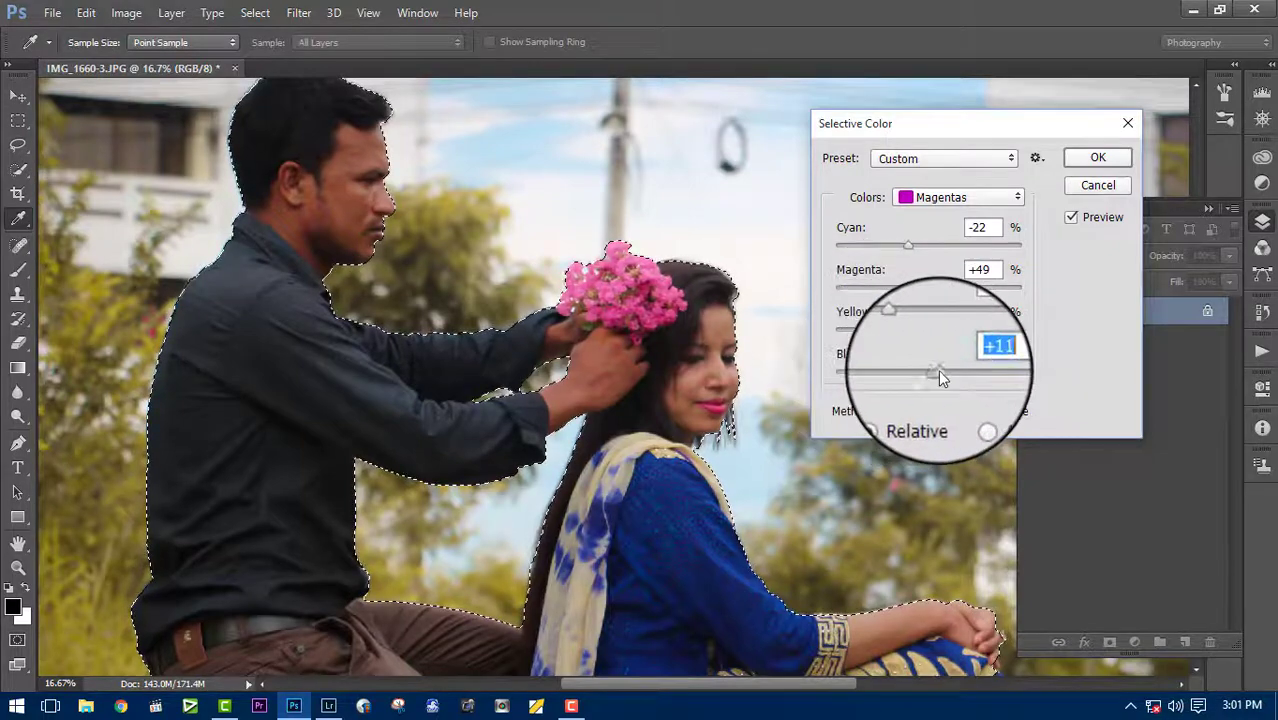
Step: Shift cyan, reduce magenta and yellow, and add black in the Yellows, then apply Selective Color
{"action": "left_click", "coordinate": [930, 197]}
{"action": "left_click", "coordinate": [930, 232]}
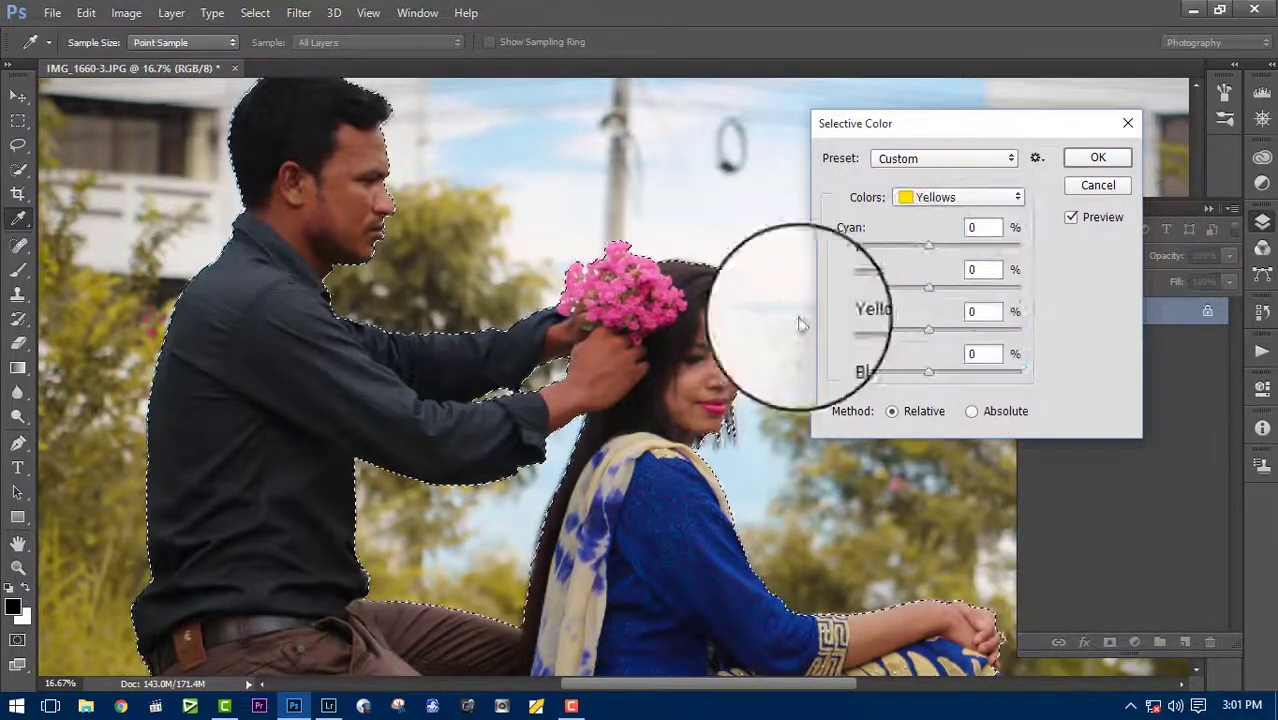
{"action": "scroll", "coordinate": [759, 457], "scroll_direction": "down", "scroll_amount": 5}
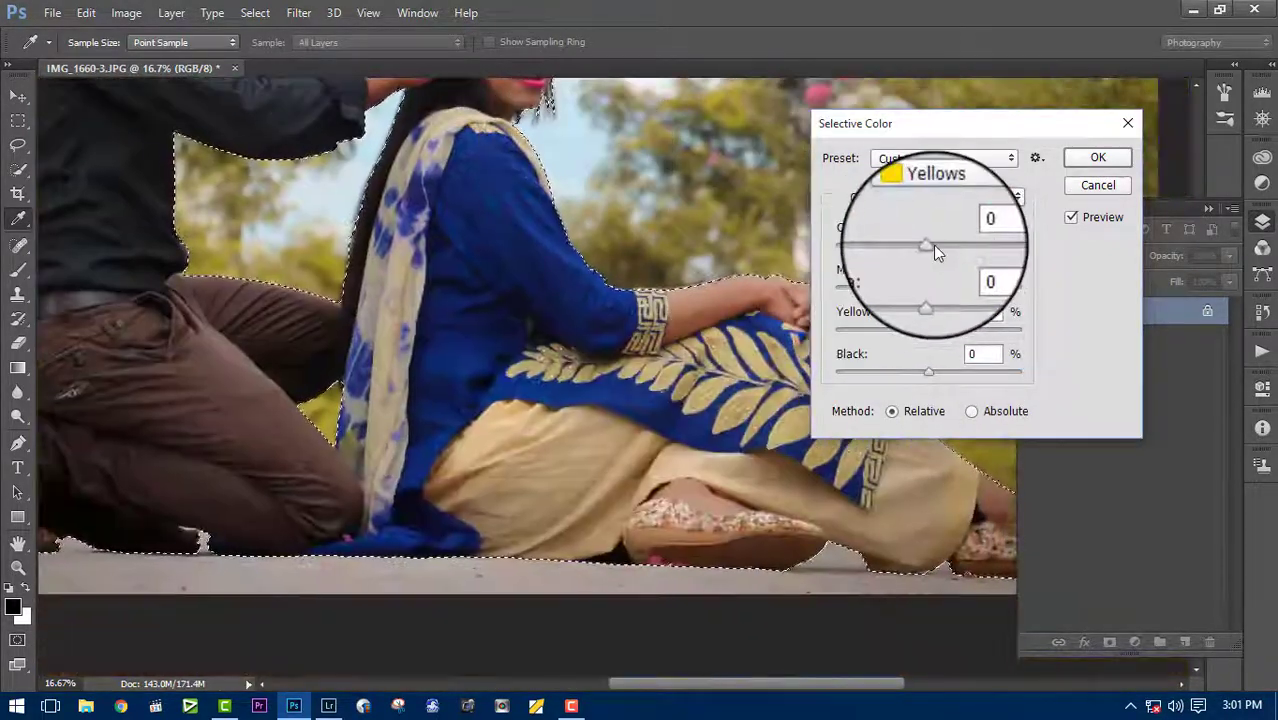
{"action": "scroll", "coordinate": [600, 337], "scroll_direction": "up", "scroll_amount": 3}
{"action": "mouse_move", "coordinate": [926, 245]}
{"action": "left_mouse_down"}
{"action": "mouse_move", "coordinate": [960, 245]}
{"action": "mouse_move", "coordinate": [908, 245]}
{"action": "left_mouse_up"}
{"action": "left_click_drag", "start_coordinate": [928, 288], "coordinate": [888, 291]}
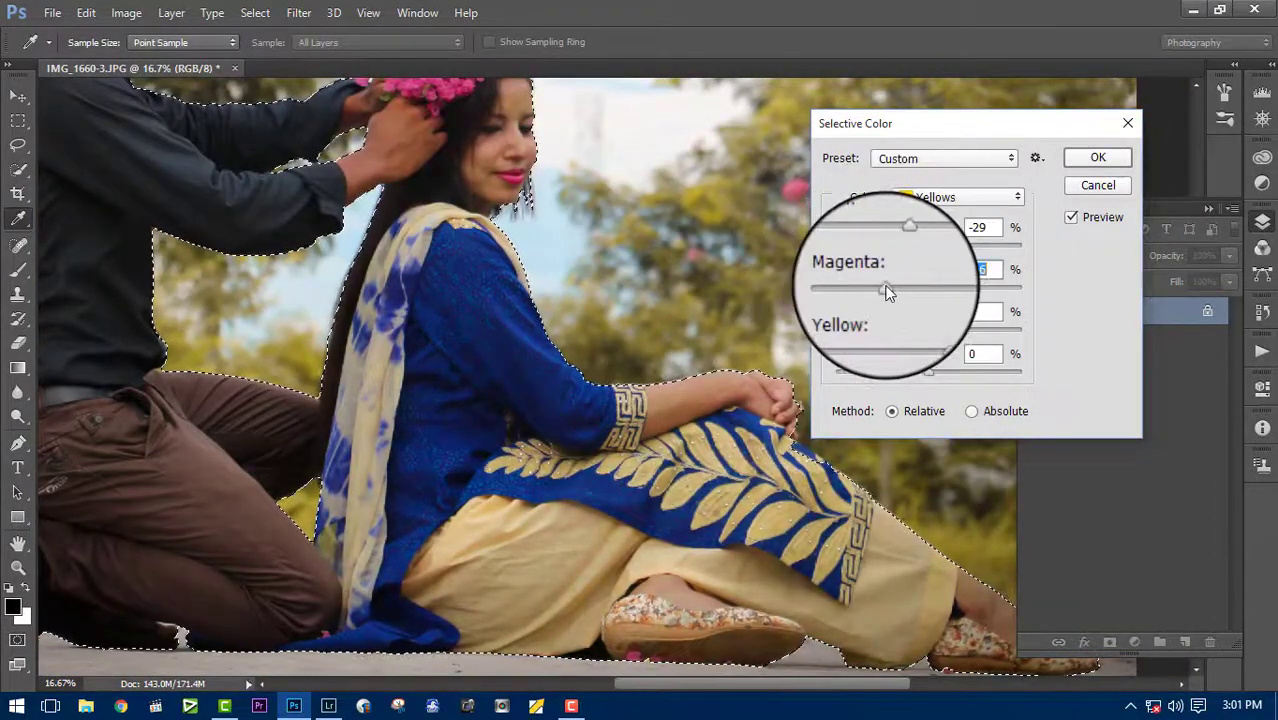
{"action": "left_click_drag", "start_coordinate": [928, 329], "coordinate": [890, 332]}
{"action": "left_click_drag", "start_coordinate": [928, 373], "coordinate": [954, 374]}
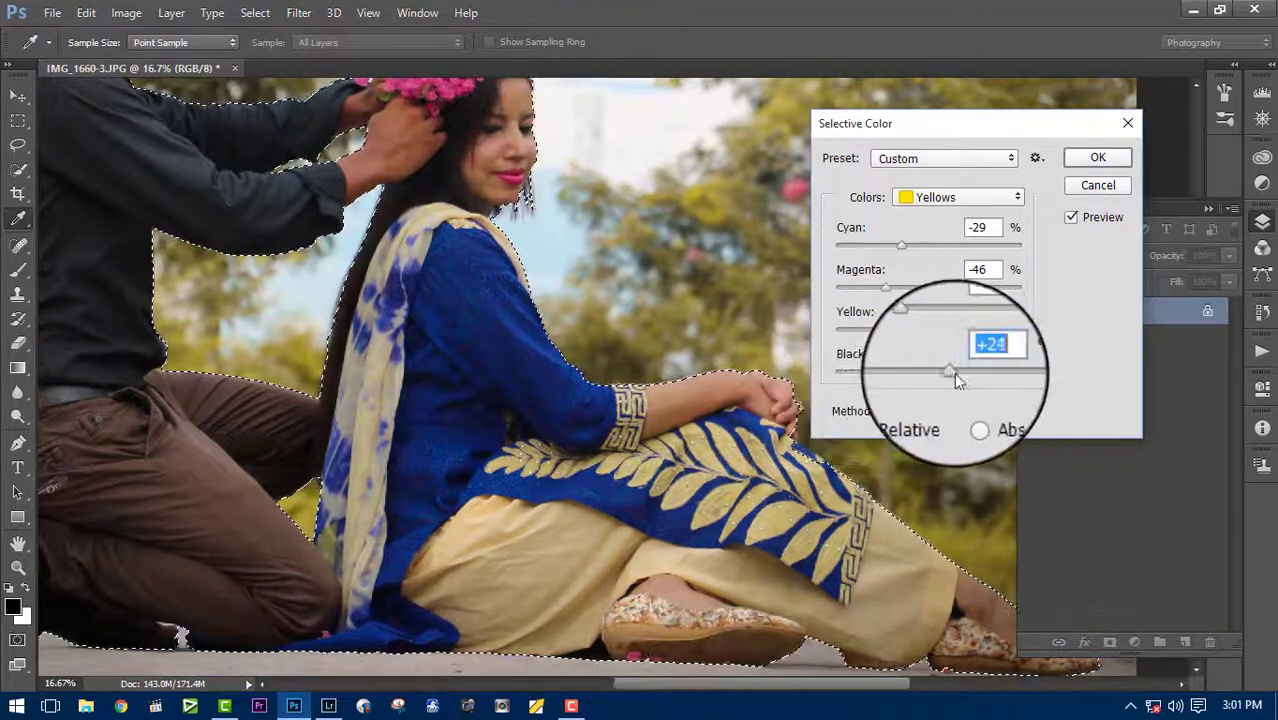
{"action": "left_click", "coordinate": [1097, 157]}
Step: Run a second Selective Color pass that reduces black in the Neutrals, then zoom out
{"action": "scroll", "coordinate": [632, 219], "scroll_direction": "up", "scroll_amount": 3}
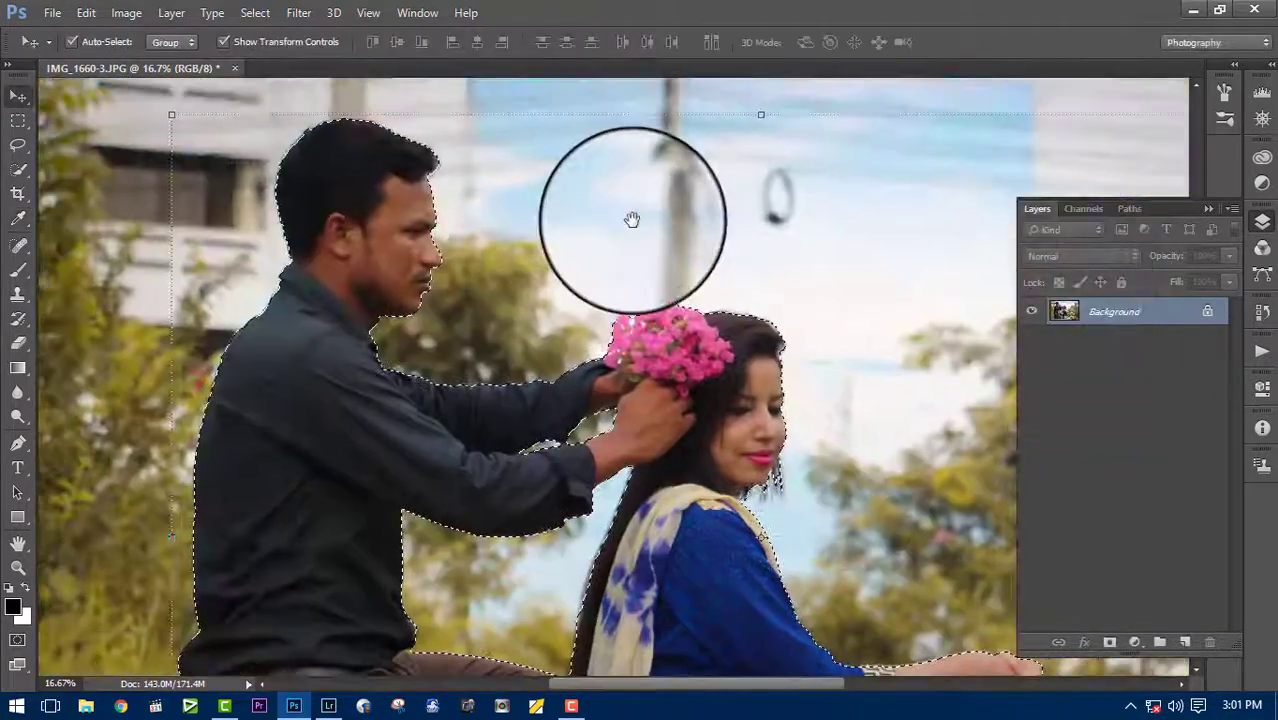
{"action": "scroll", "coordinate": [736, 271], "scroll_direction": "down", "scroll_amount": 2}
{"action": "scroll", "coordinate": [736, 333], "scroll_direction": "down", "scroll_amount": 2}
{"action": "scroll", "coordinate": [736, 313], "scroll_direction": "up", "scroll_amount": 3}
{"action": "scroll", "coordinate": [515, 313], "scroll_direction": "up", "scroll_amount": 2}
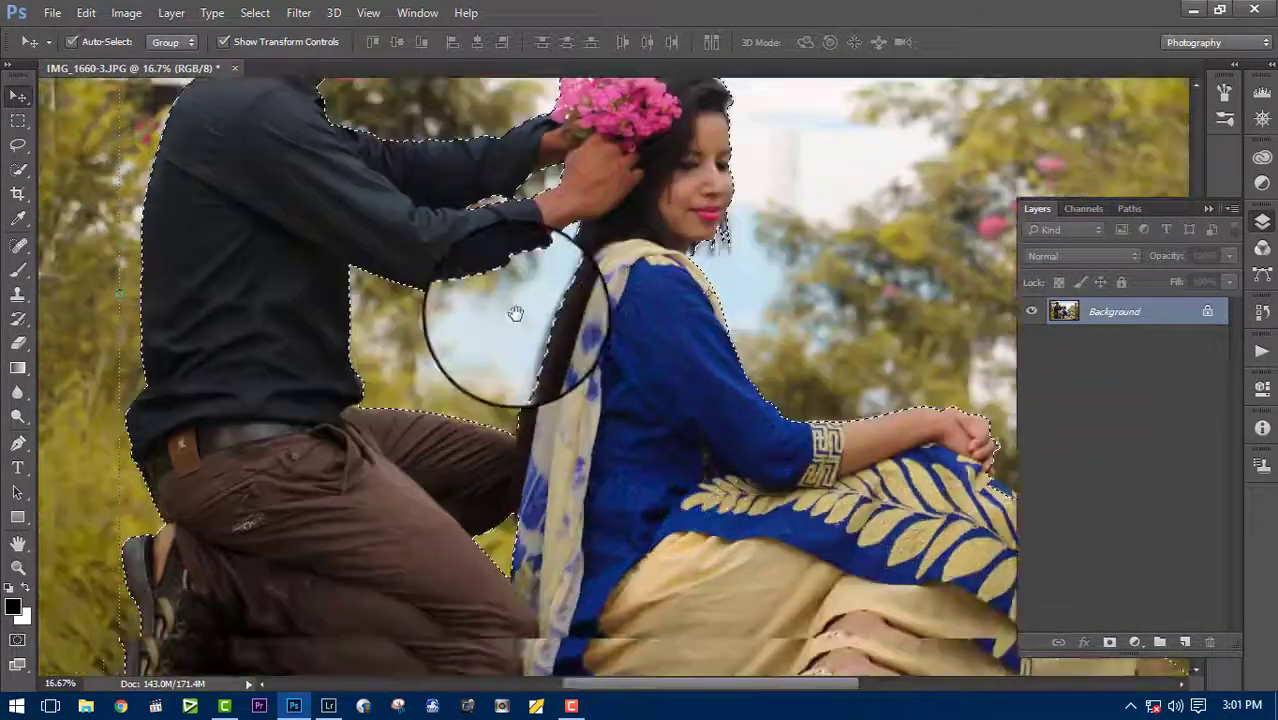
{"action": "left_click", "coordinate": [126, 12]}
{"action": "mouse_move", "coordinate": [154, 60]}
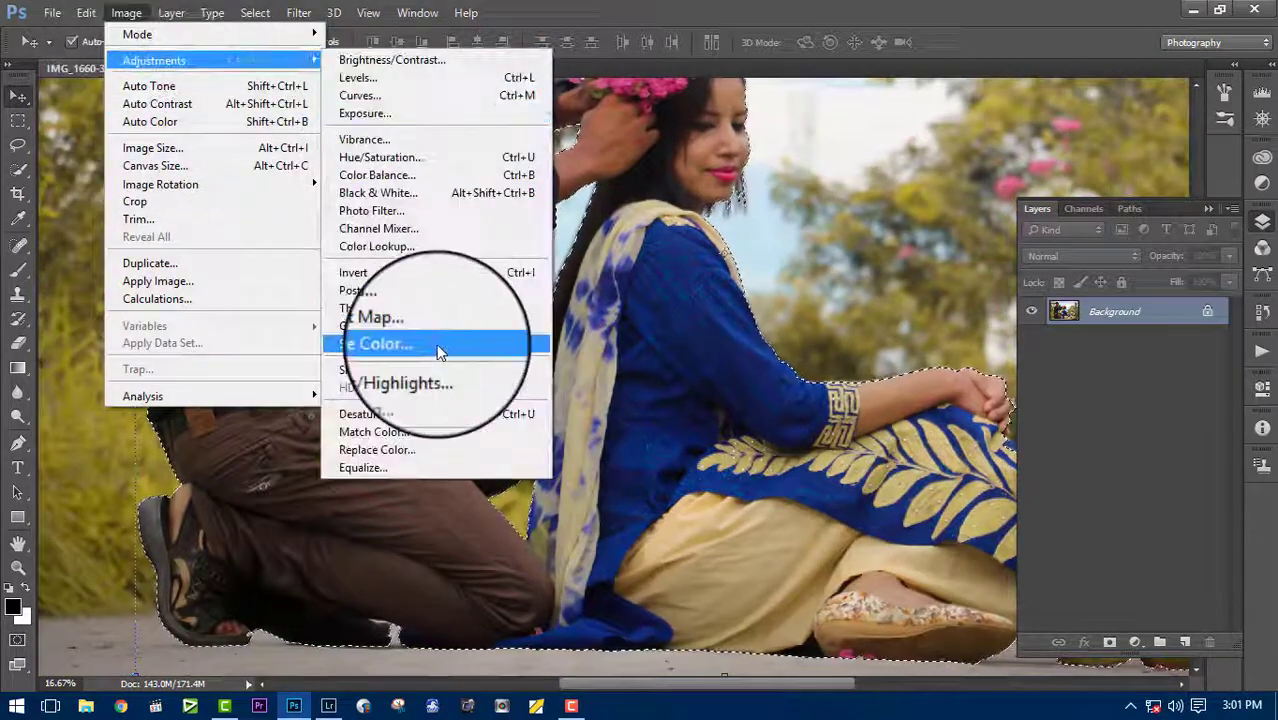
{"action": "left_click", "coordinate": [438, 345]}
{"action": "left_click_drag", "start_coordinate": [900, 125], "coordinate": [630, 265]}
{"action": "left_click", "coordinate": [690, 340]}
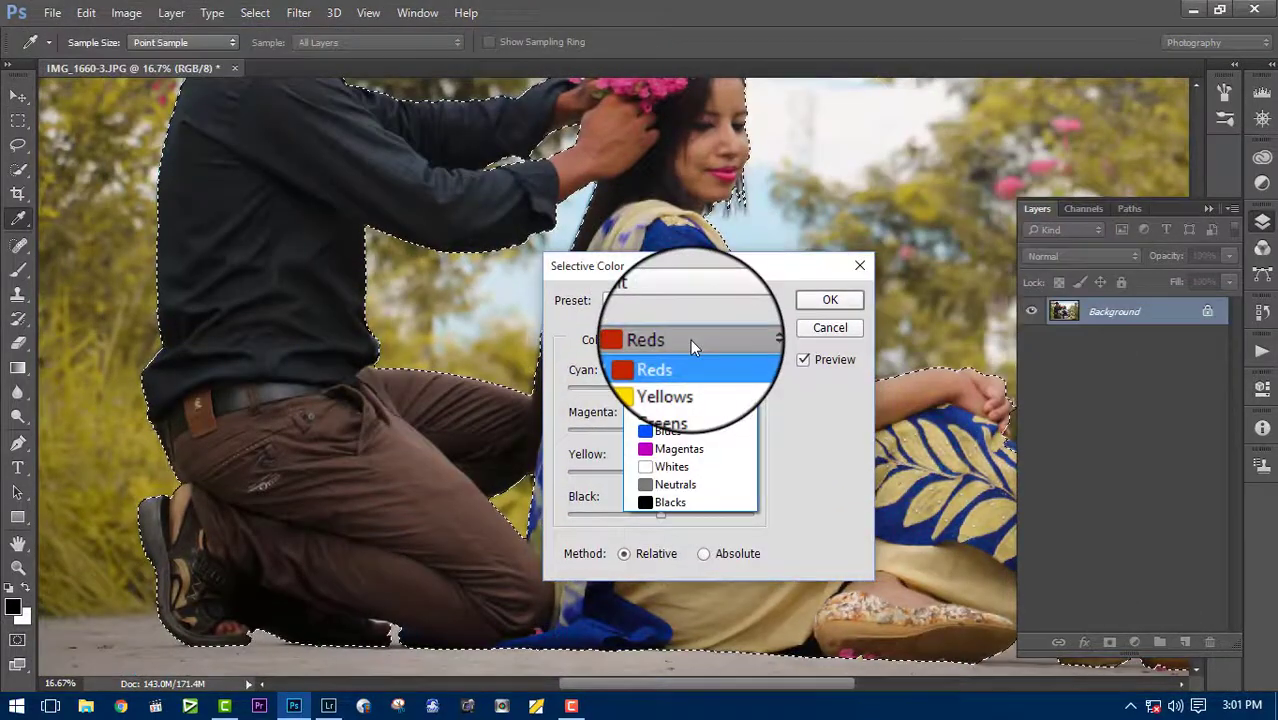
{"action": "left_click", "coordinate": [690, 484]}
{"action": "mouse_move", "coordinate": [660, 514]}
{"action": "left_mouse_down"}
{"action": "mouse_move", "coordinate": [625, 516]}
{"action": "mouse_move", "coordinate": [648, 519]}
{"action": "left_mouse_up"}
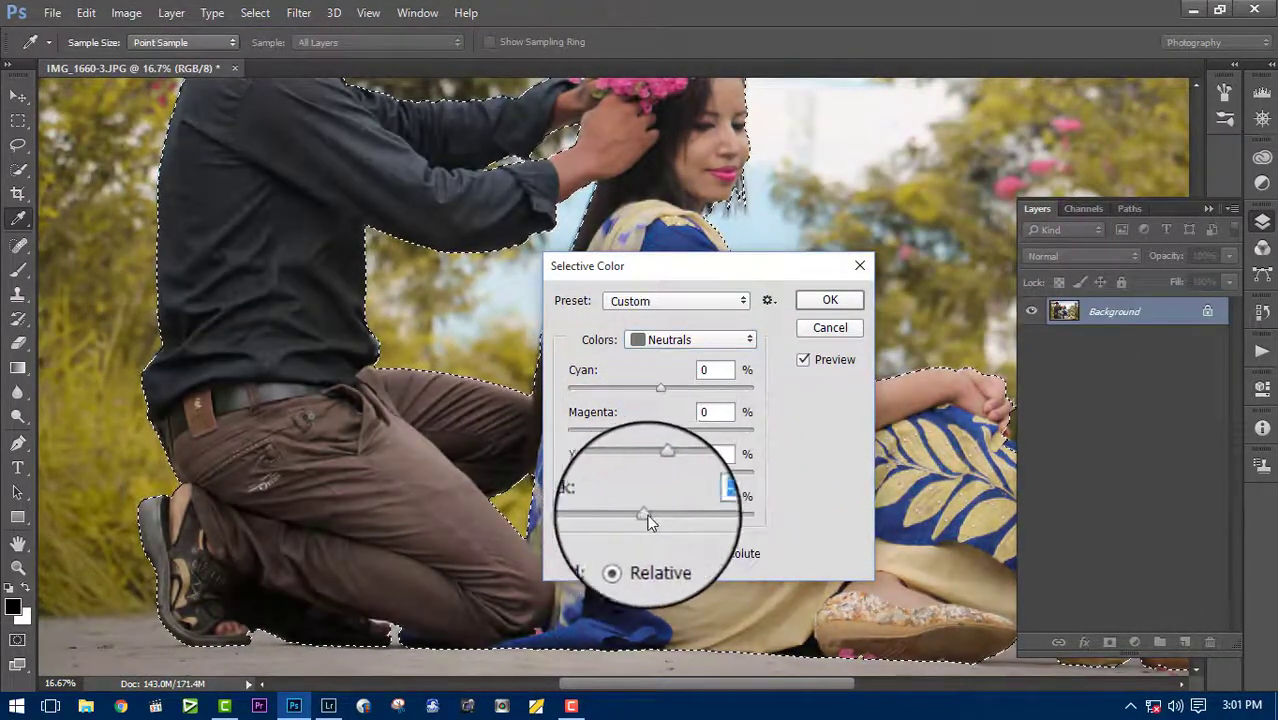
{"action": "left_click", "coordinate": [830, 300]}
{"action": "key", "text": "v"}
{"action": "key", "text": "ctrl+minus"}
{"action": "key", "text": "ctrl+minus"}
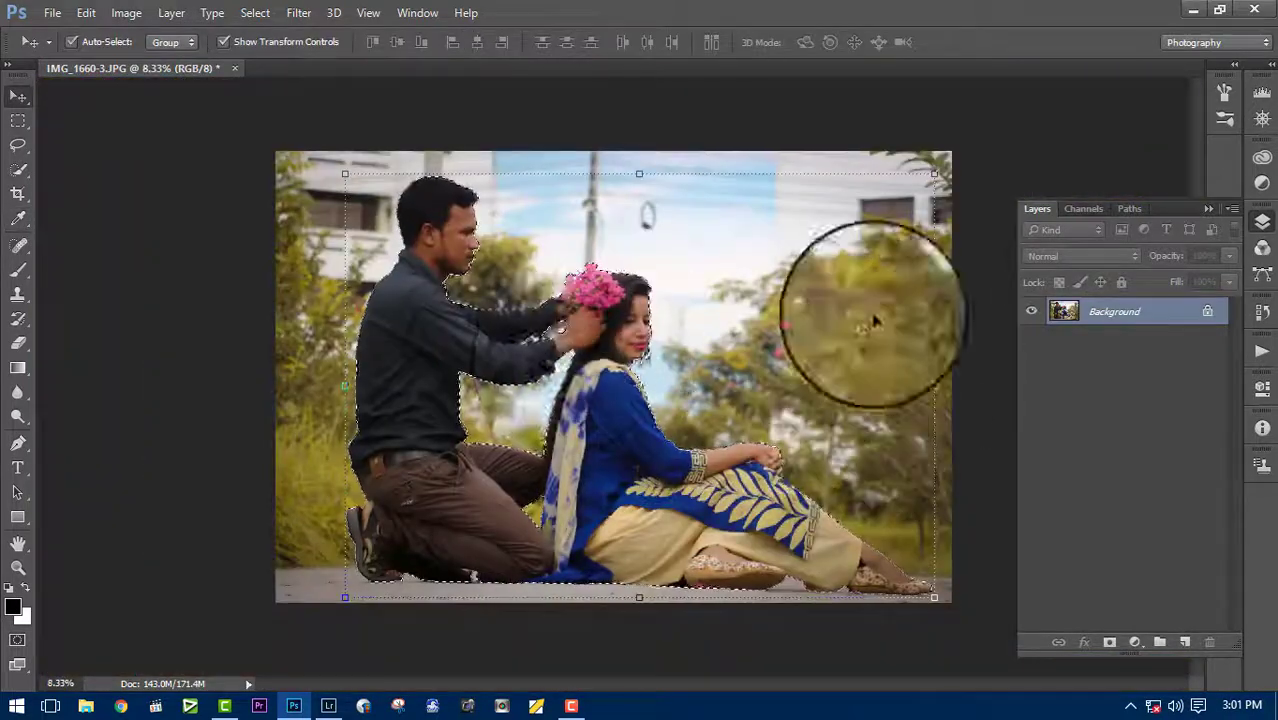
Step: Remove Layer 1, leaving the Background photo layer selected
{"action": "left_click", "coordinate": [18, 169]}
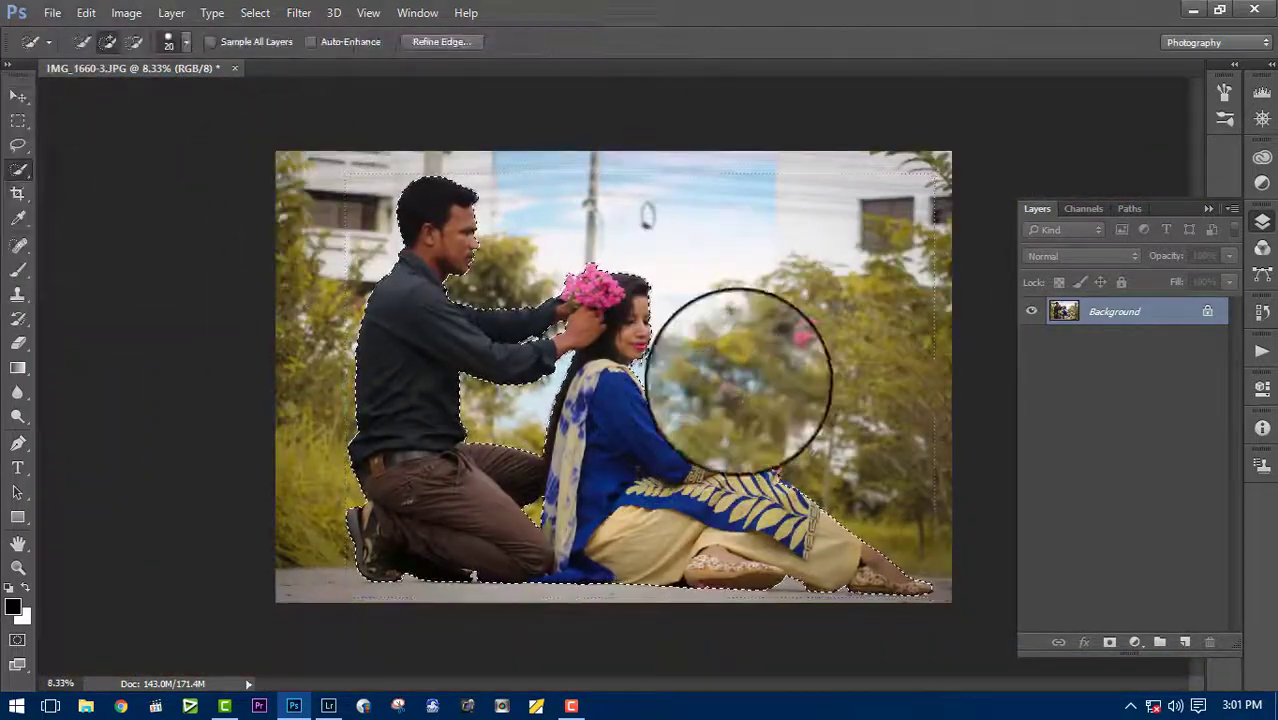
{"action": "left_click", "coordinate": [18, 95]}
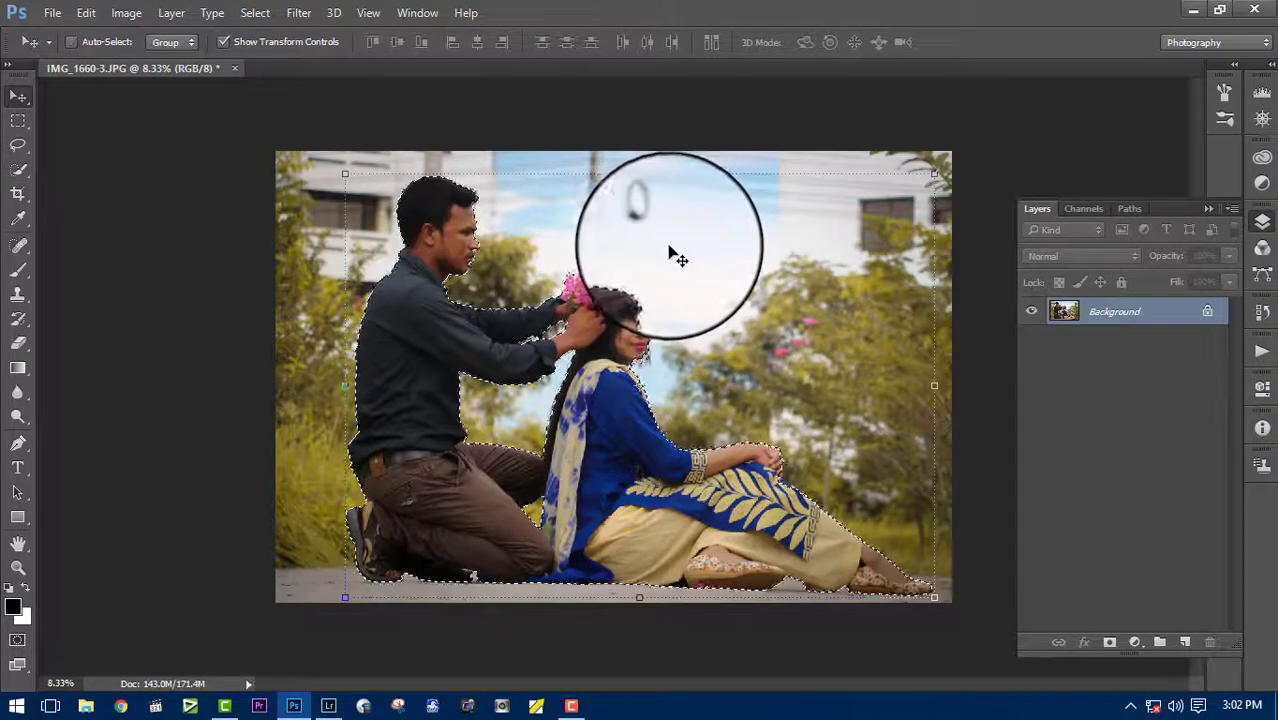
{"action": "key", "text": "ctrl+j"}
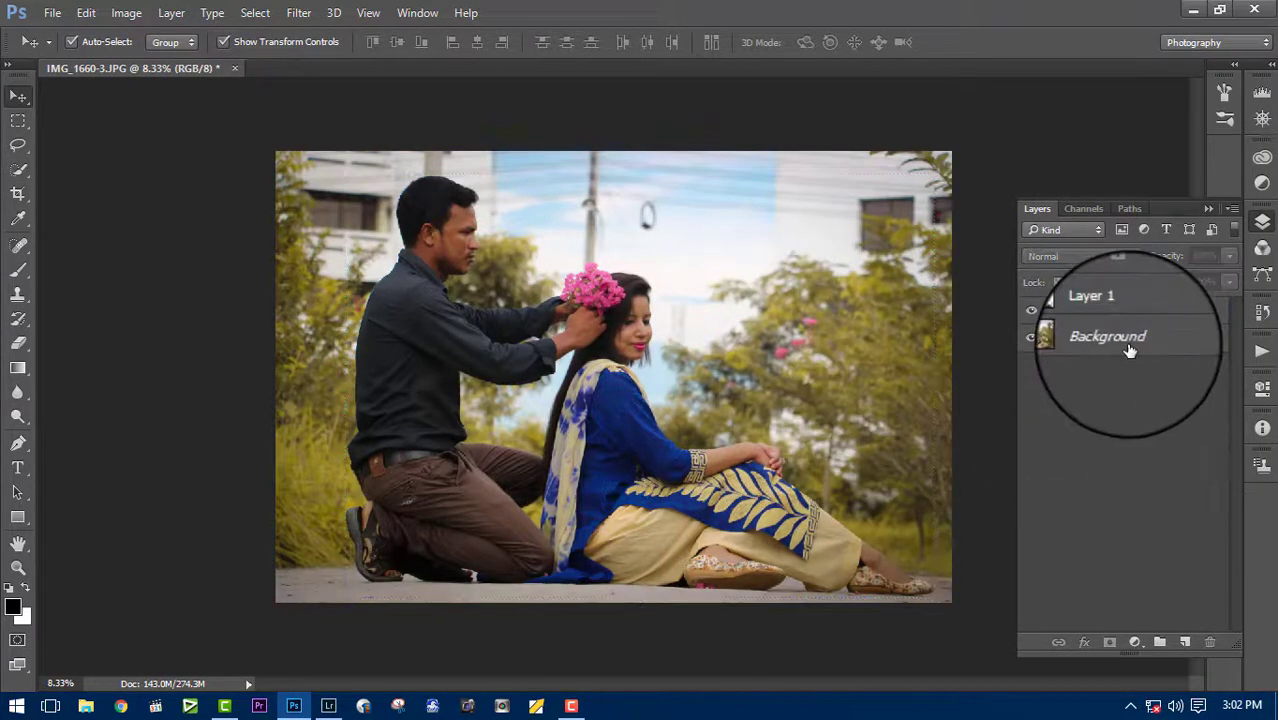
{"action": "left_click", "coordinate": [1129, 350]}
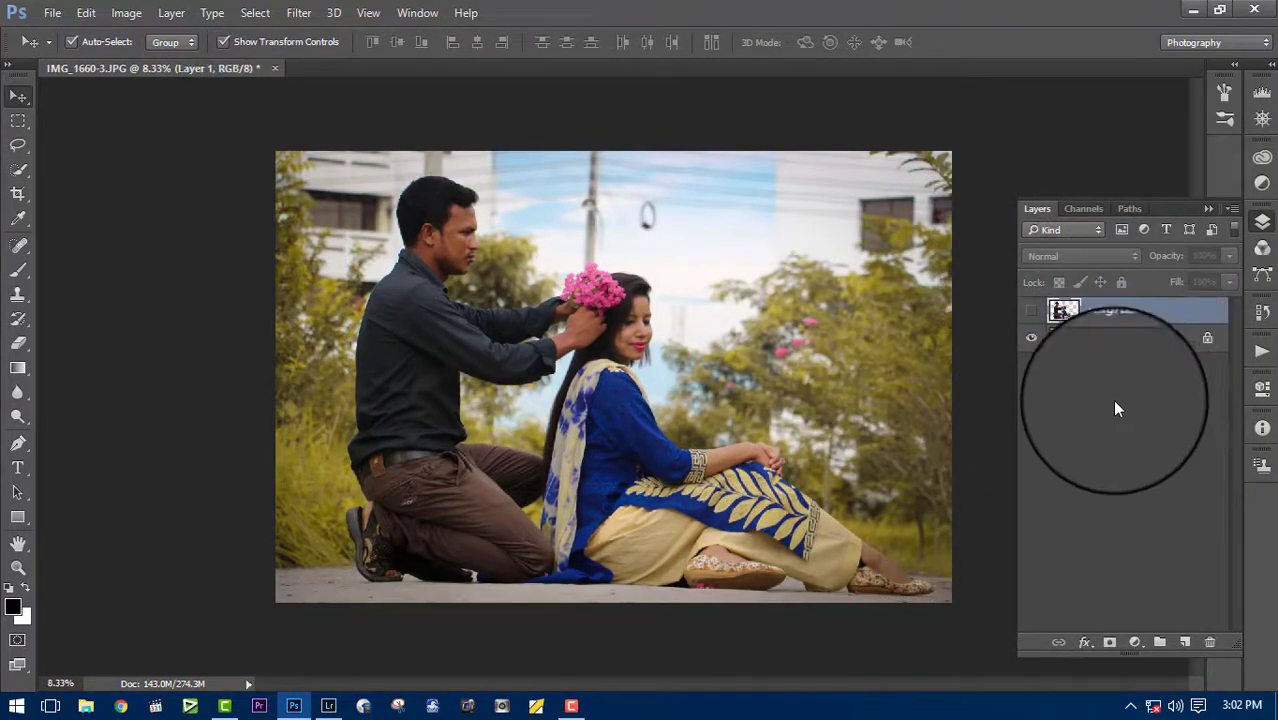
{"action": "key", "text": "ctrl+z"}
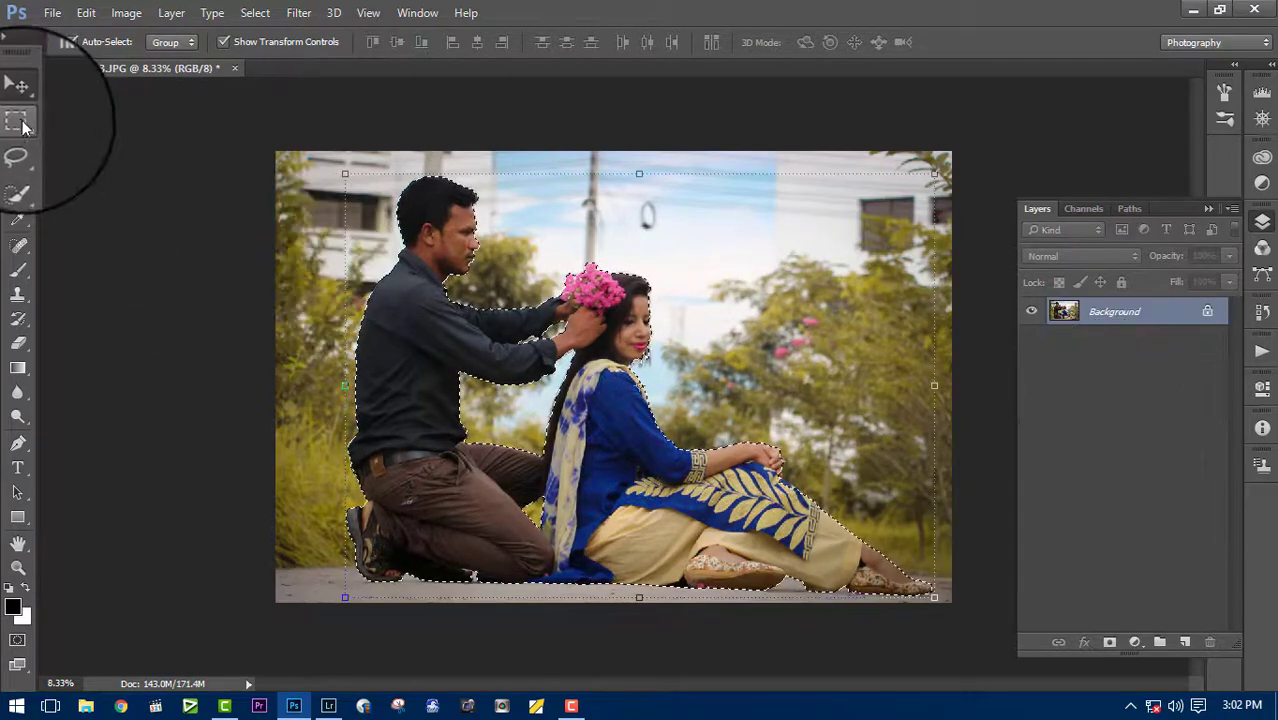
Step: Invert the selection to the background around the couple and start a Tilt-Shift blur
{"action": "left_click", "coordinate": [18, 169]}
{"action": "right_click", "coordinate": [675, 250]}
{"action": "left_click", "coordinate": [728, 251]}
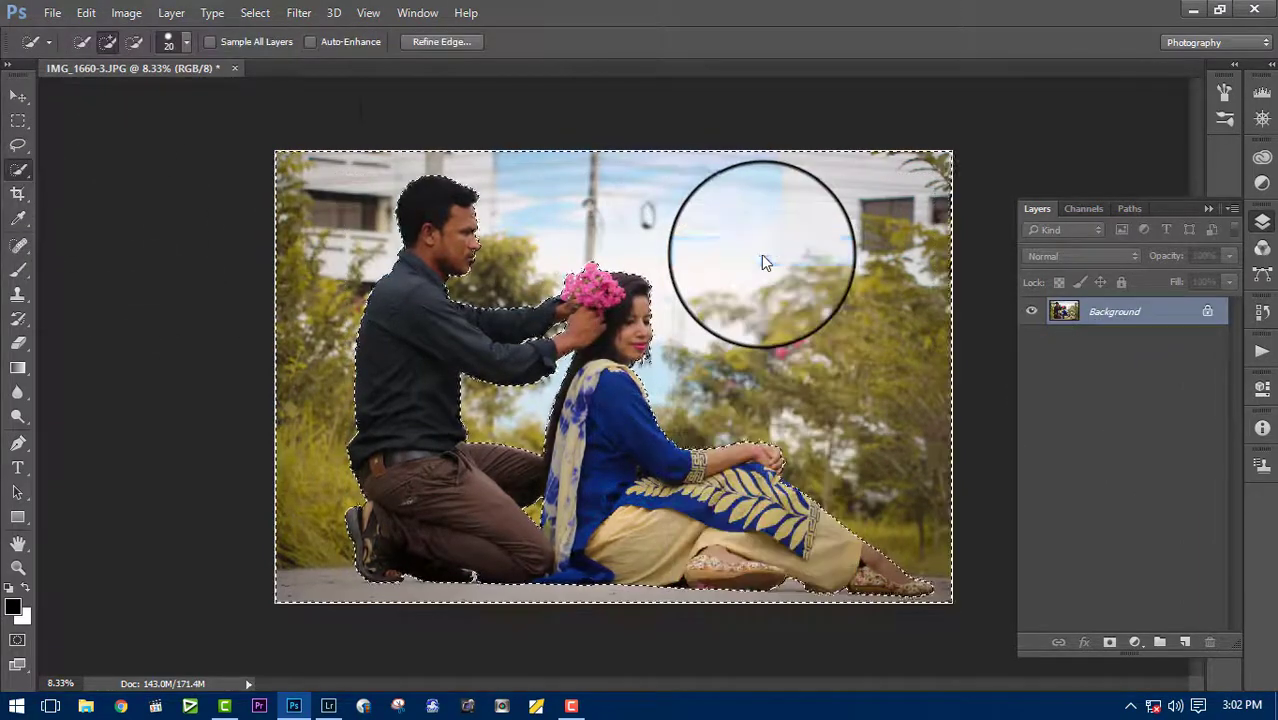
{"action": "left_click", "coordinate": [298, 12]}
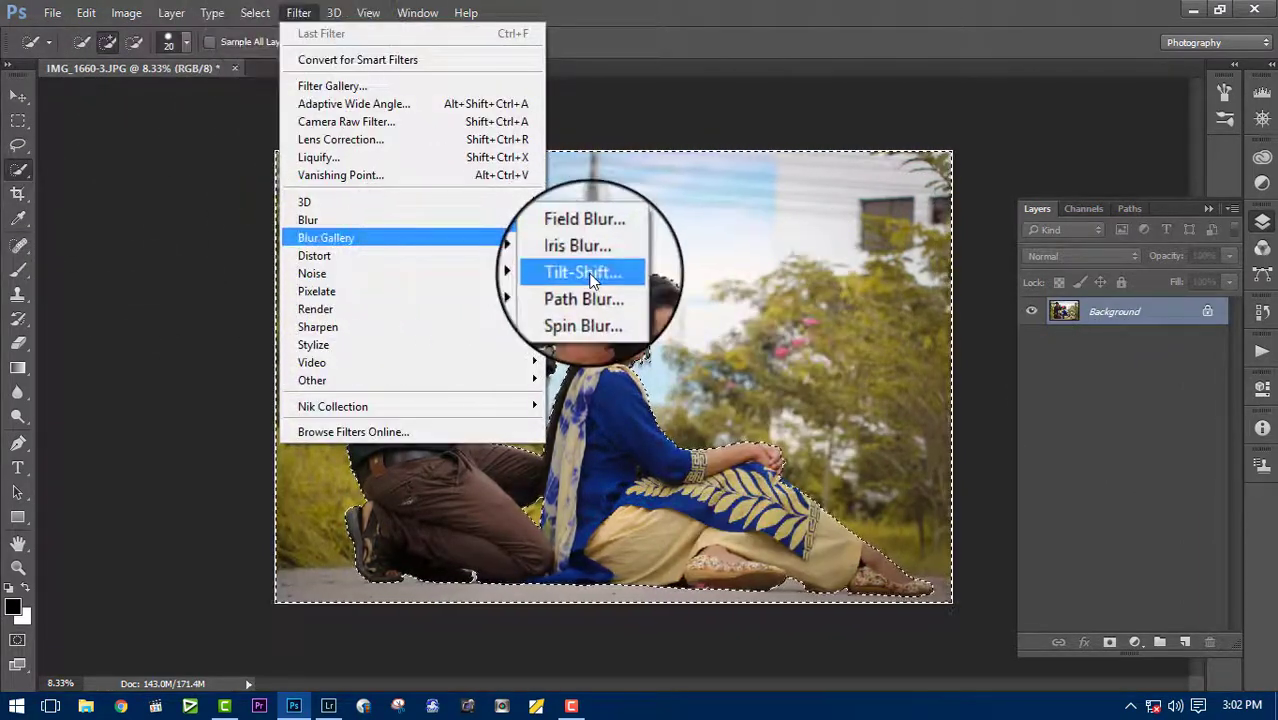
{"action": "left_click", "coordinate": [585, 272]}
Step: Set the Tilt-Shift blur to 74 px and light bokeh to 5%, shaping the sharp band
{"action": "left_click_drag", "start_coordinate": [530, 374], "coordinate": [524, 535]}
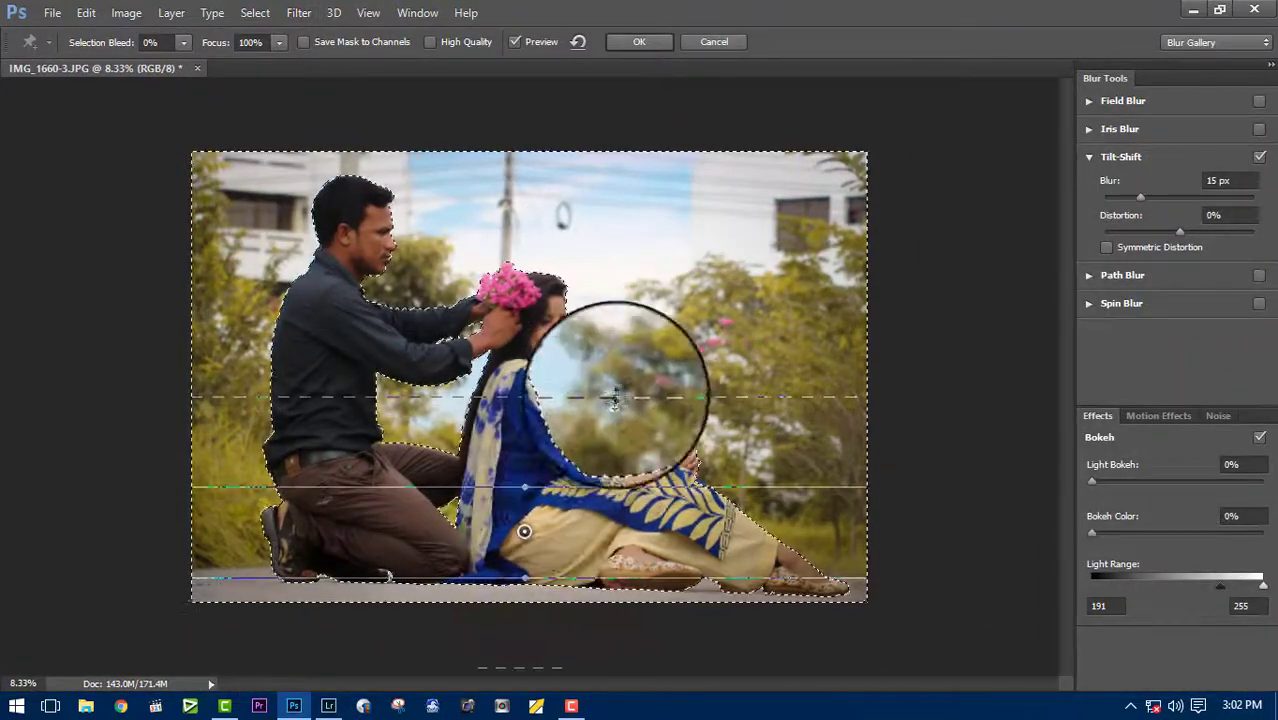
{"action": "left_click_drag", "start_coordinate": [1141, 197], "coordinate": [1180, 197]}
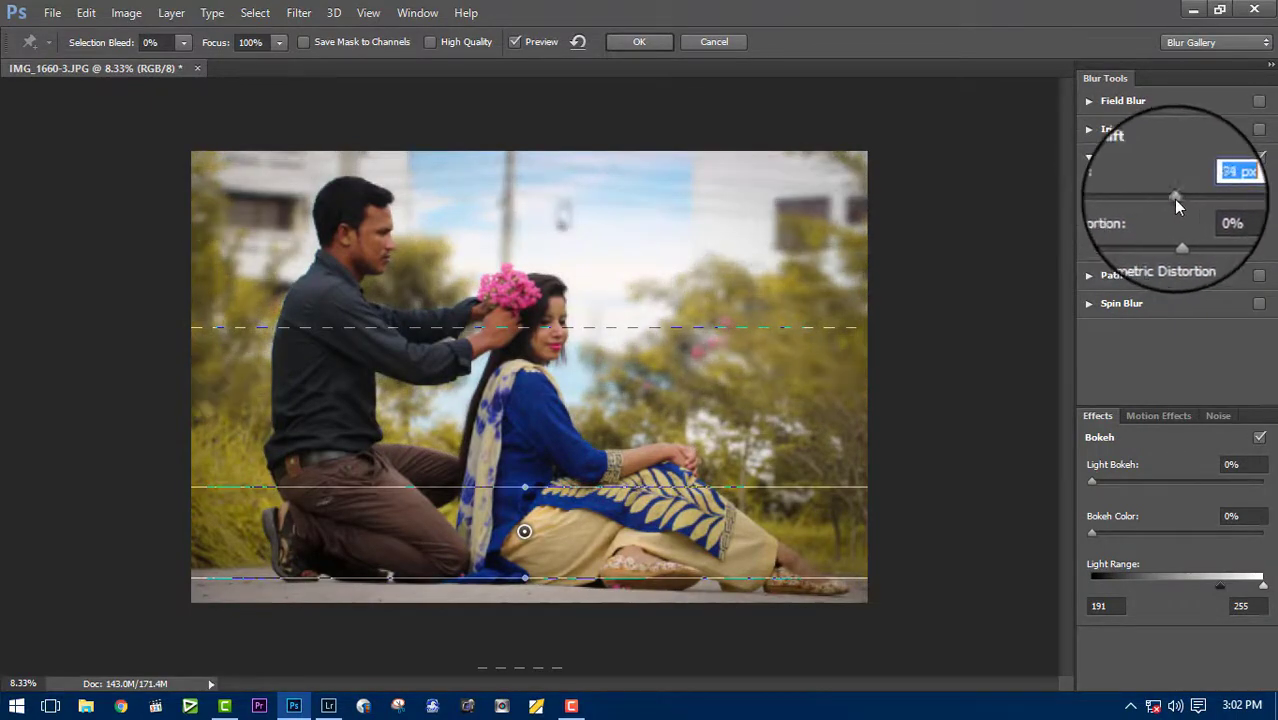
{"action": "left_click_drag", "start_coordinate": [685, 327], "coordinate": [685, 227]}
{"action": "left_click_drag", "start_coordinate": [660, 487], "coordinate": [668, 437]}
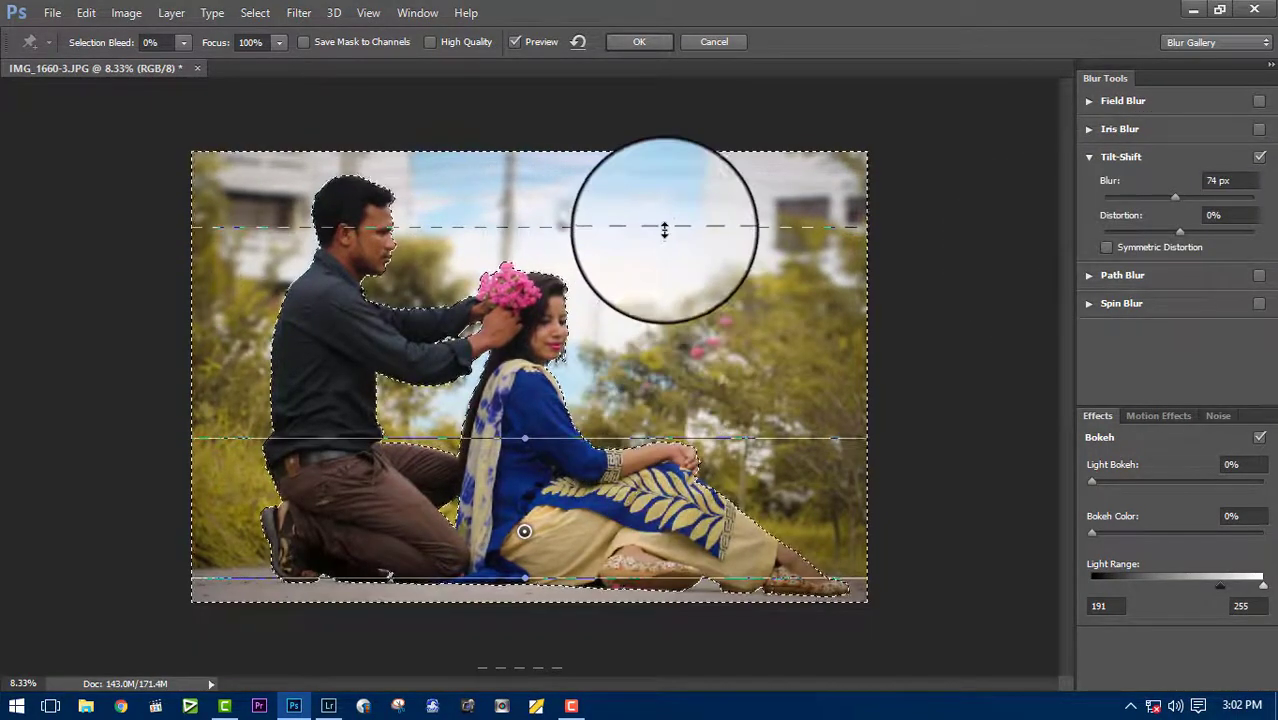
{"action": "left_click_drag", "start_coordinate": [663, 228], "coordinate": [670, 267]}
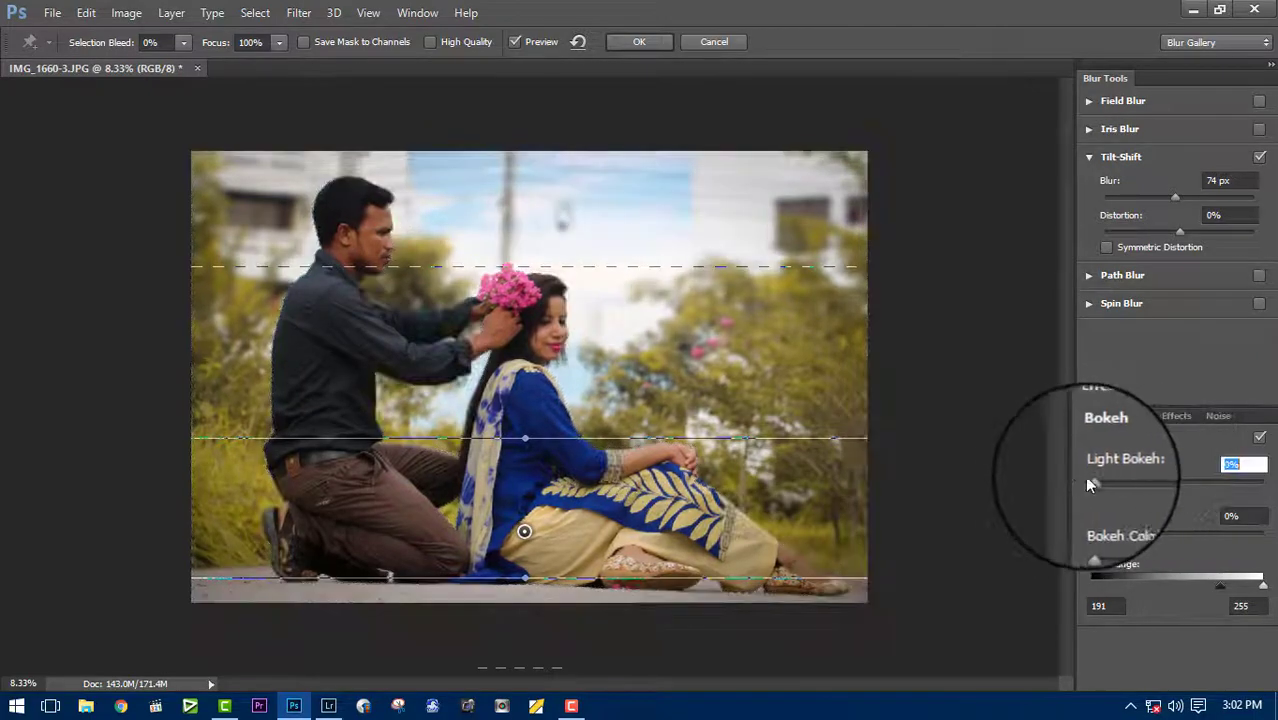
{"action": "left_click_drag", "start_coordinate": [1086, 474], "coordinate": [1099, 473]}
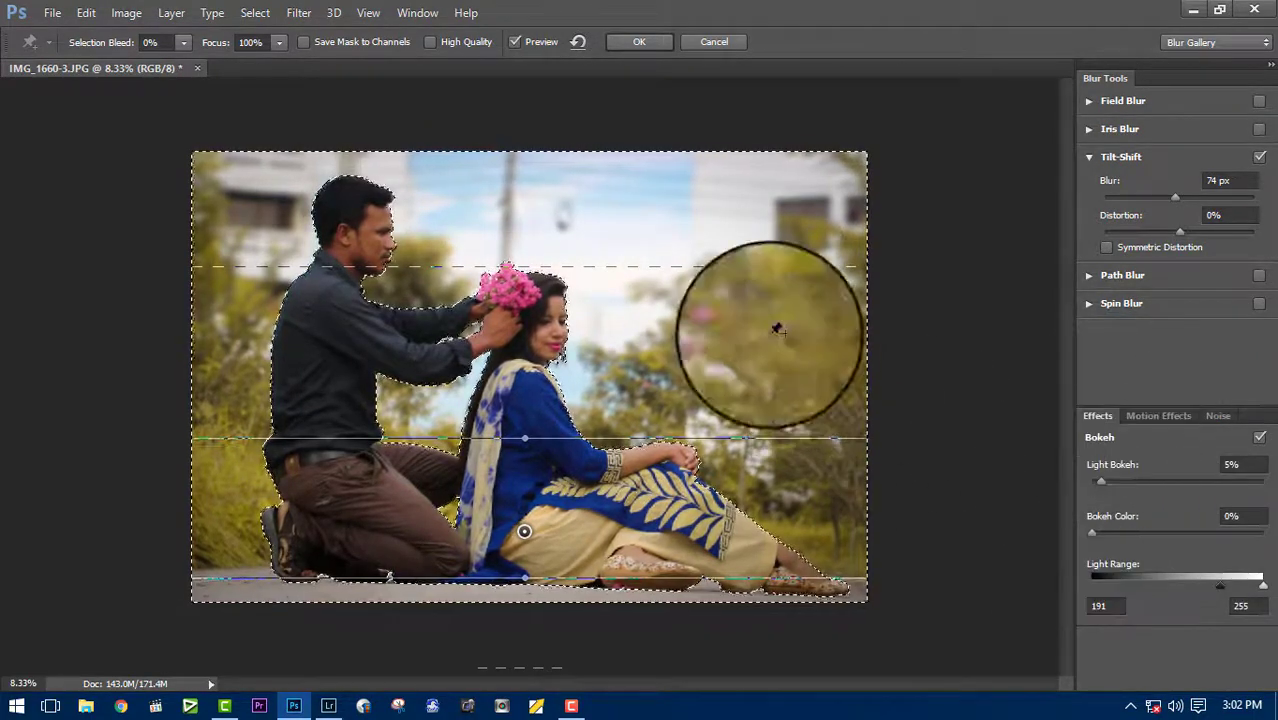
Step: Raise and level the focus lines over the couple, then apply the blur
{"action": "left_click_drag", "start_coordinate": [752, 437], "coordinate": [735, 397]}
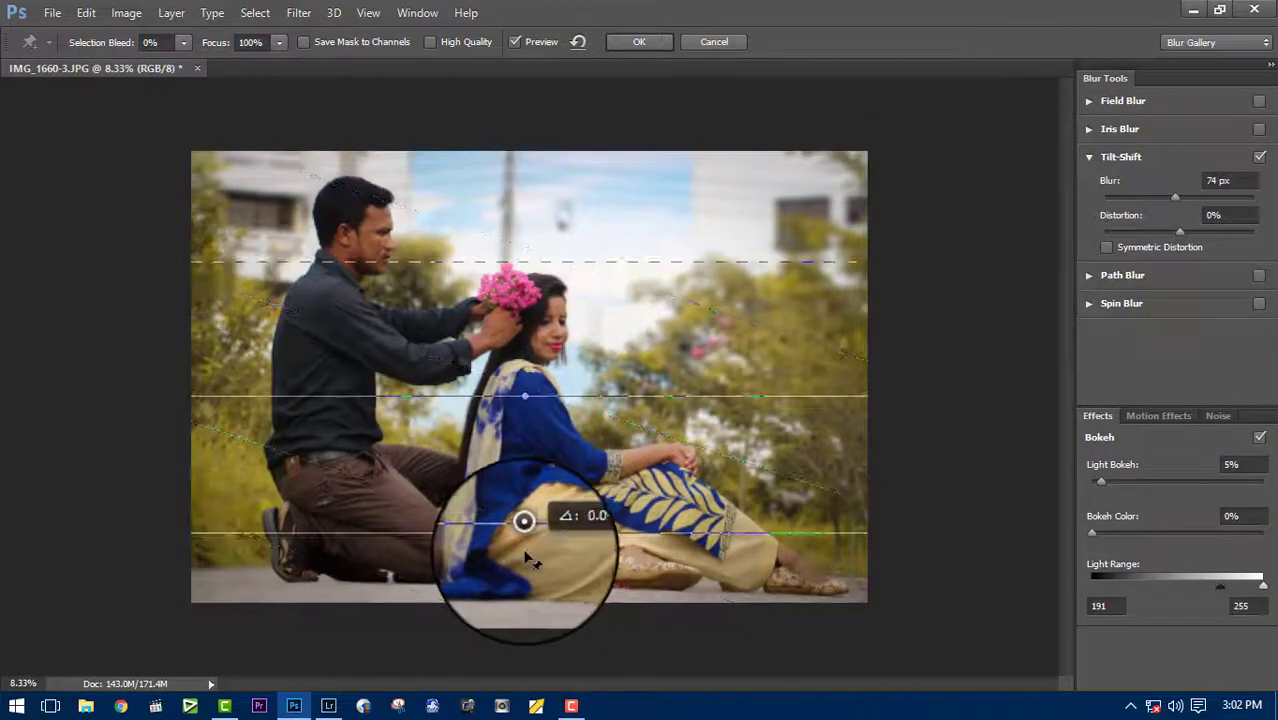
{"action": "left_click_drag", "start_coordinate": [633, 397], "coordinate": [633, 358]}
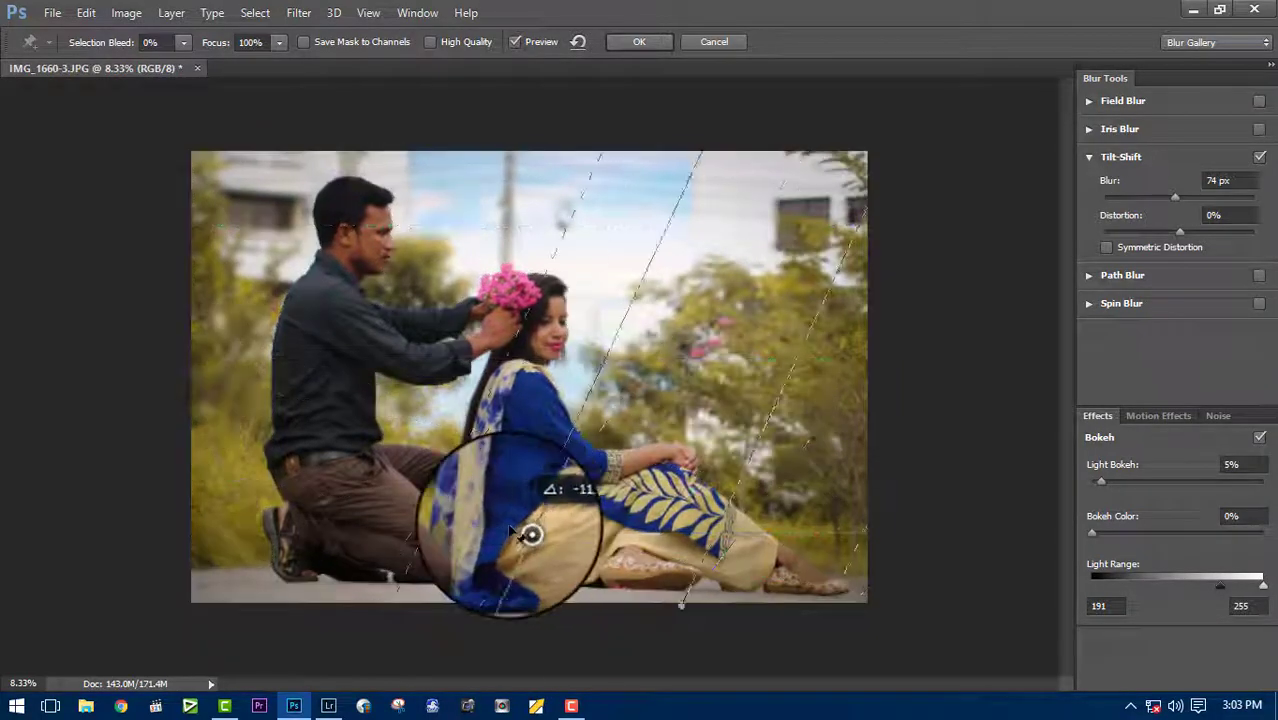
{"action": "left_click_drag", "start_coordinate": [548, 530], "coordinate": [506, 546]}
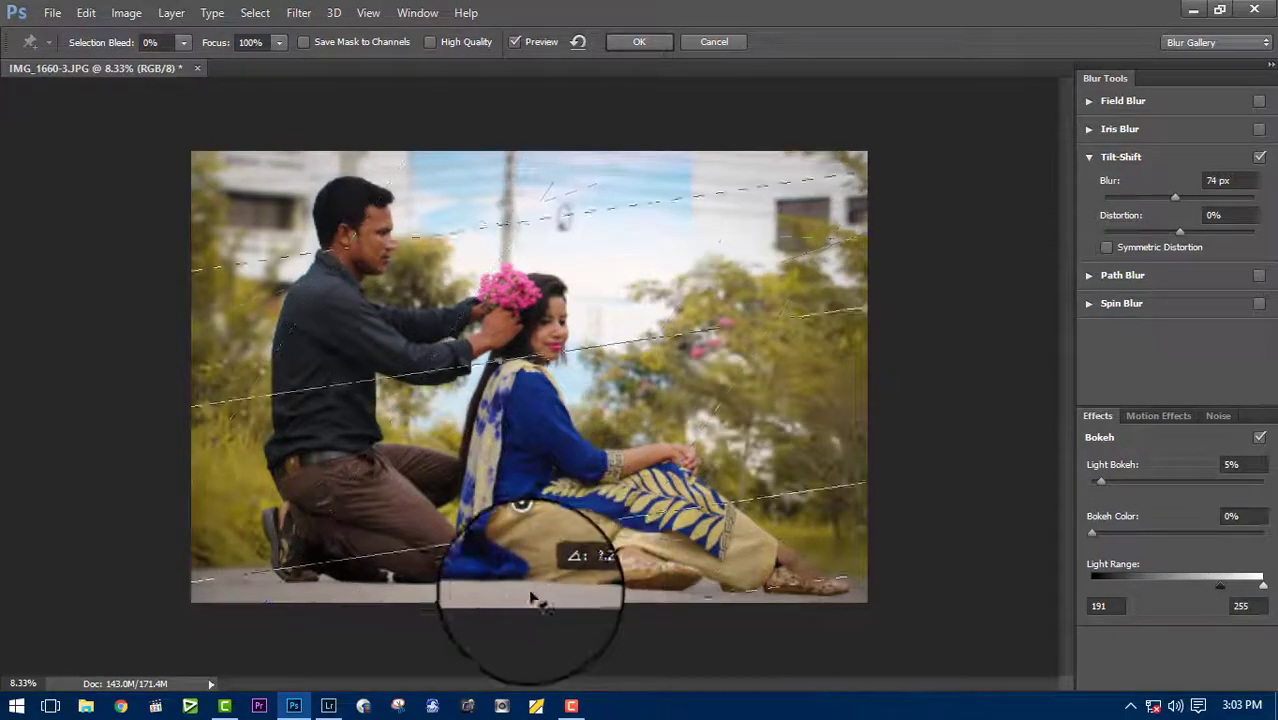
{"action": "left_click_drag", "start_coordinate": [524, 531], "coordinate": [519, 537]}
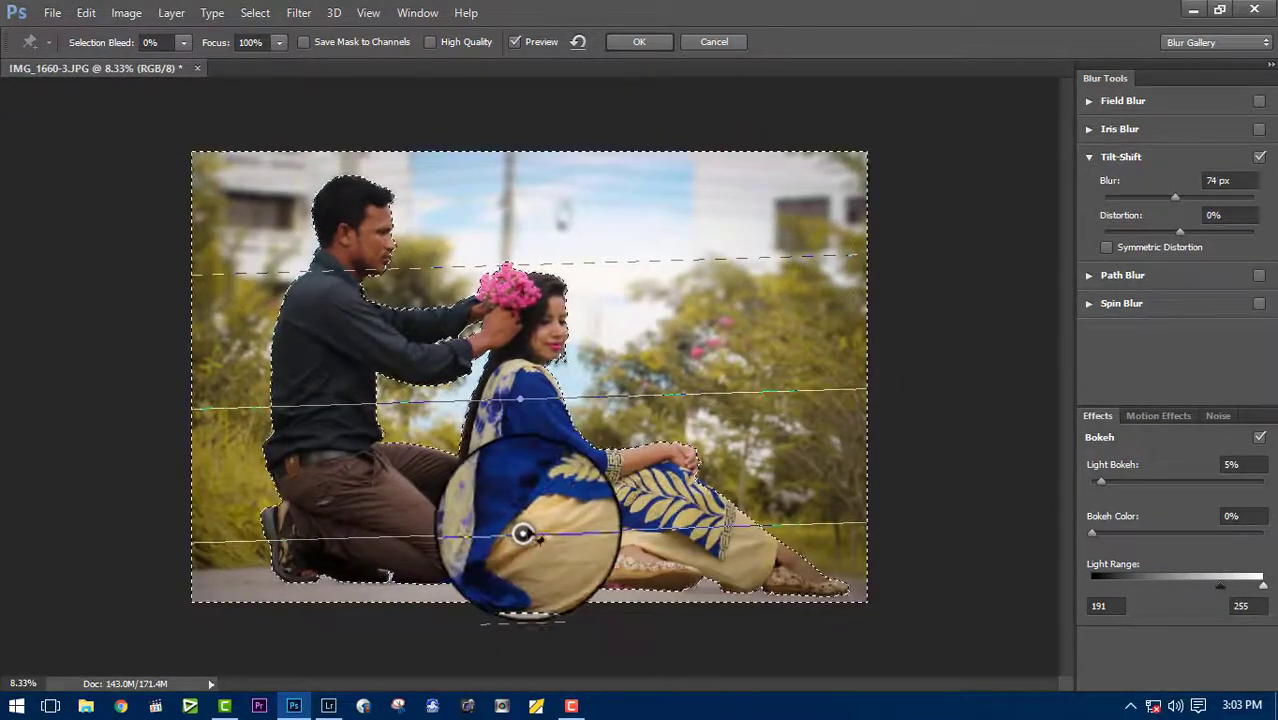
{"action": "mouse_move", "coordinate": [555, 545]}
{"action": "left_mouse_down"}
{"action": "mouse_move", "coordinate": [548, 530]}
{"action": "mouse_move", "coordinate": [524, 531]}
{"action": "left_mouse_up"}
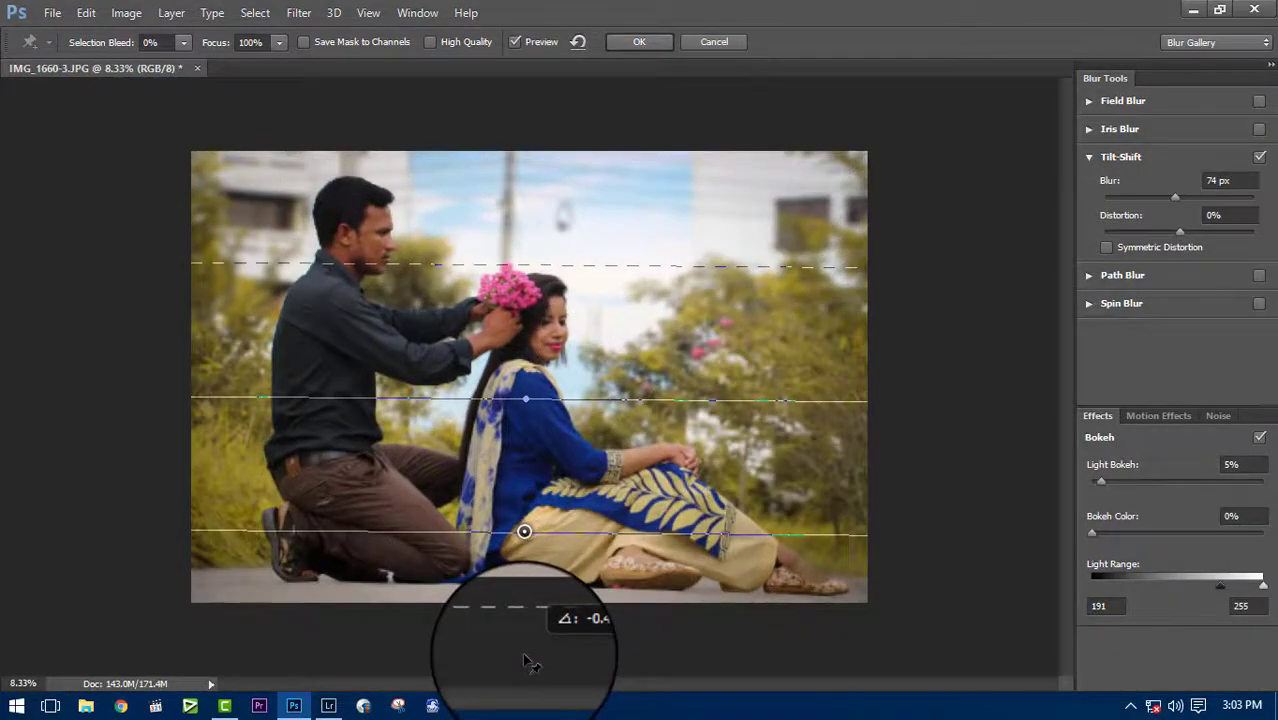
{"action": "left_click", "coordinate": [639, 44]}
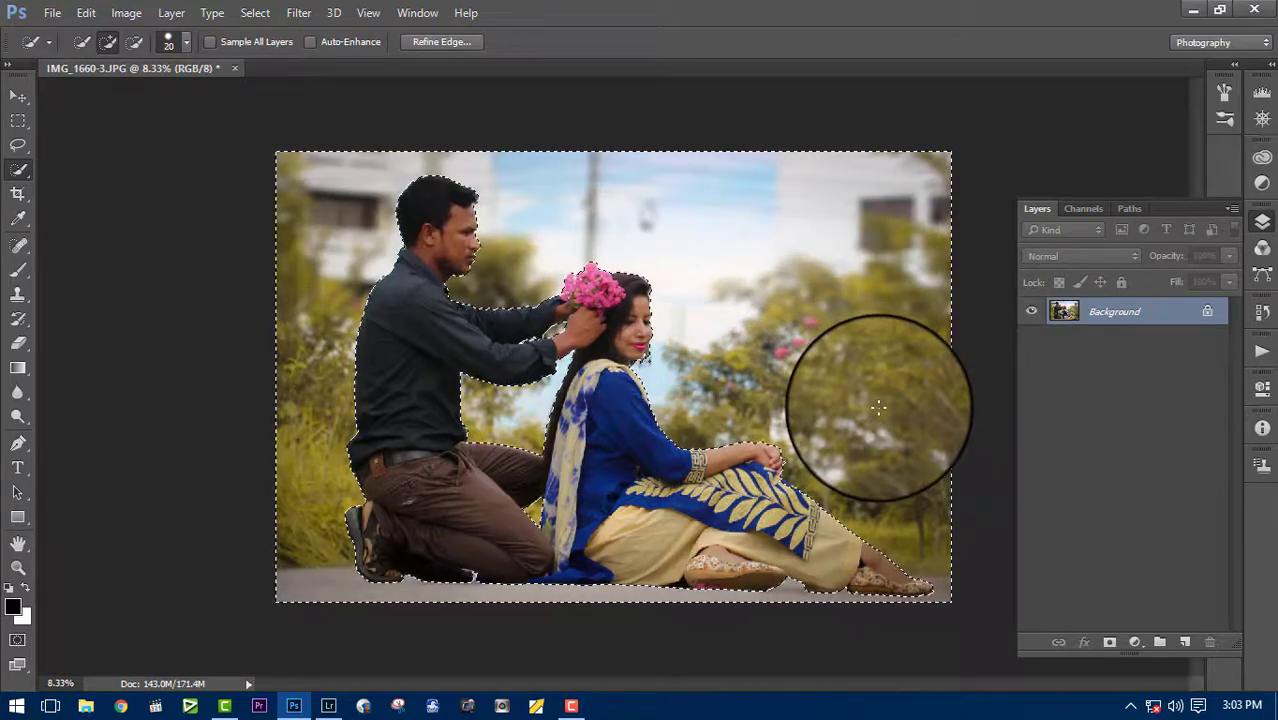
Step: Open Dance-Girl-PSD-File from the Photoshop folder on the EXTRA (J:) drive
{"action": "right_click", "coordinate": [560, 66]}
{"action": "left_click", "coordinate": [710, 175]}
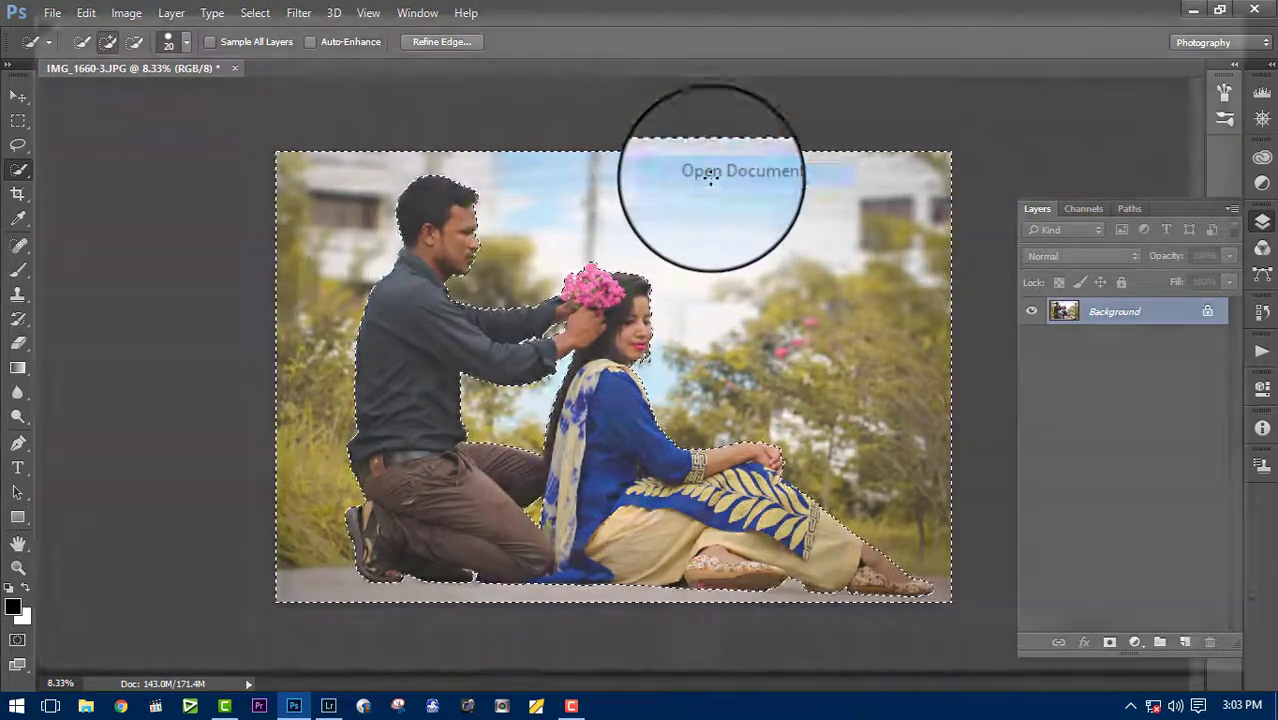
{"action": "left_click", "coordinate": [80, 486]}
{"action": "double_click", "coordinate": [255, 249]}
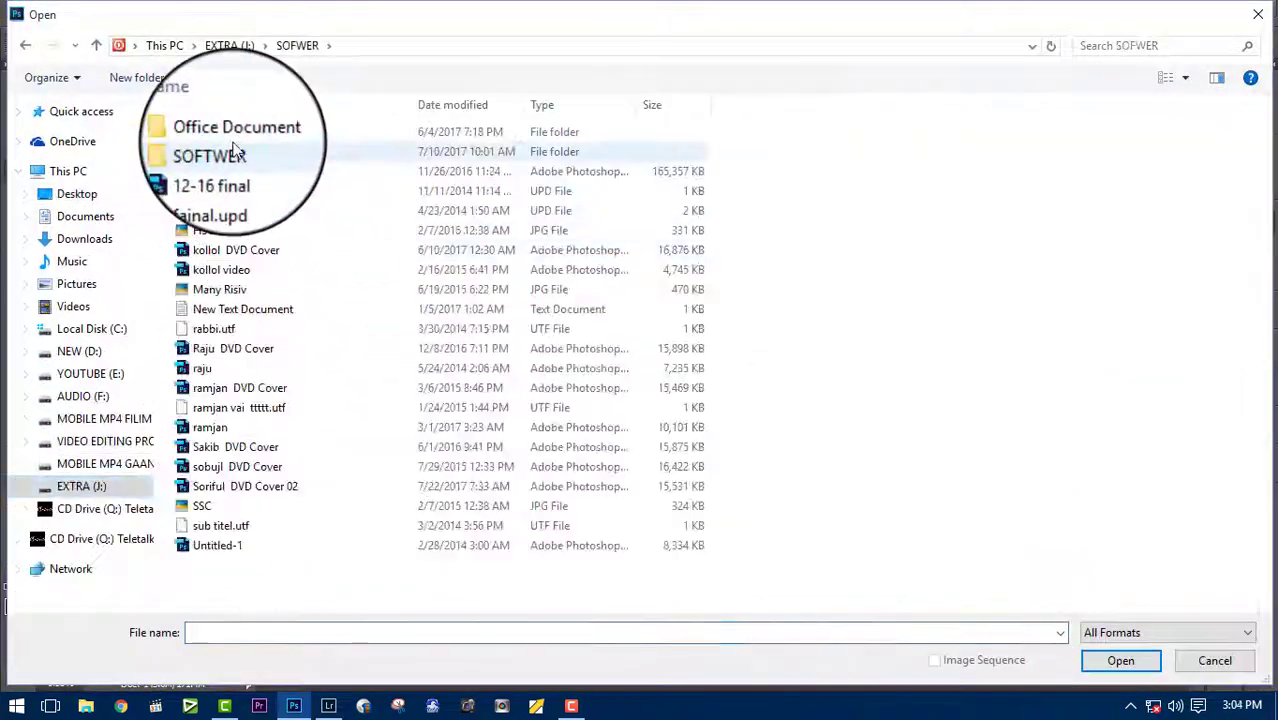
{"action": "double_click", "coordinate": [237, 151]}
{"action": "double_click", "coordinate": [222, 131]}
{"action": "scroll", "coordinate": [600, 330], "scroll_direction": "down", "scroll_amount": 5}
{"action": "left_click", "coordinate": [765, 527]}
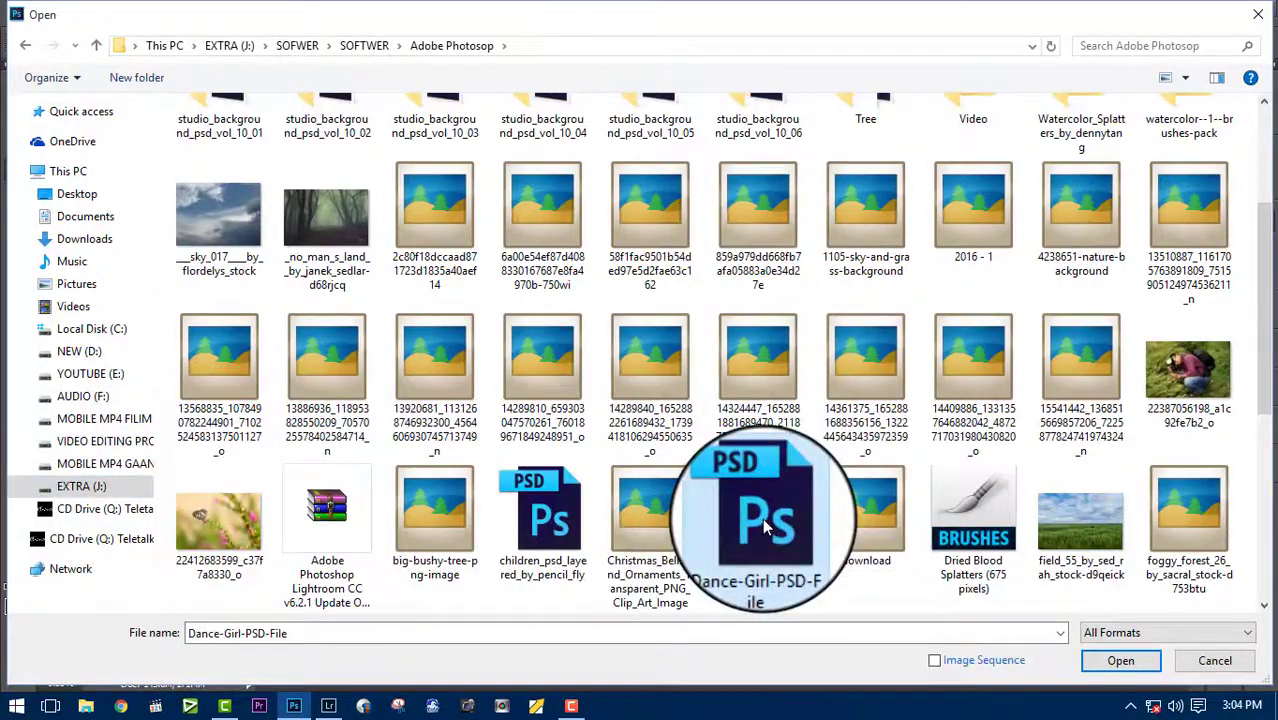
{"action": "double_click", "coordinate": [762, 518]}
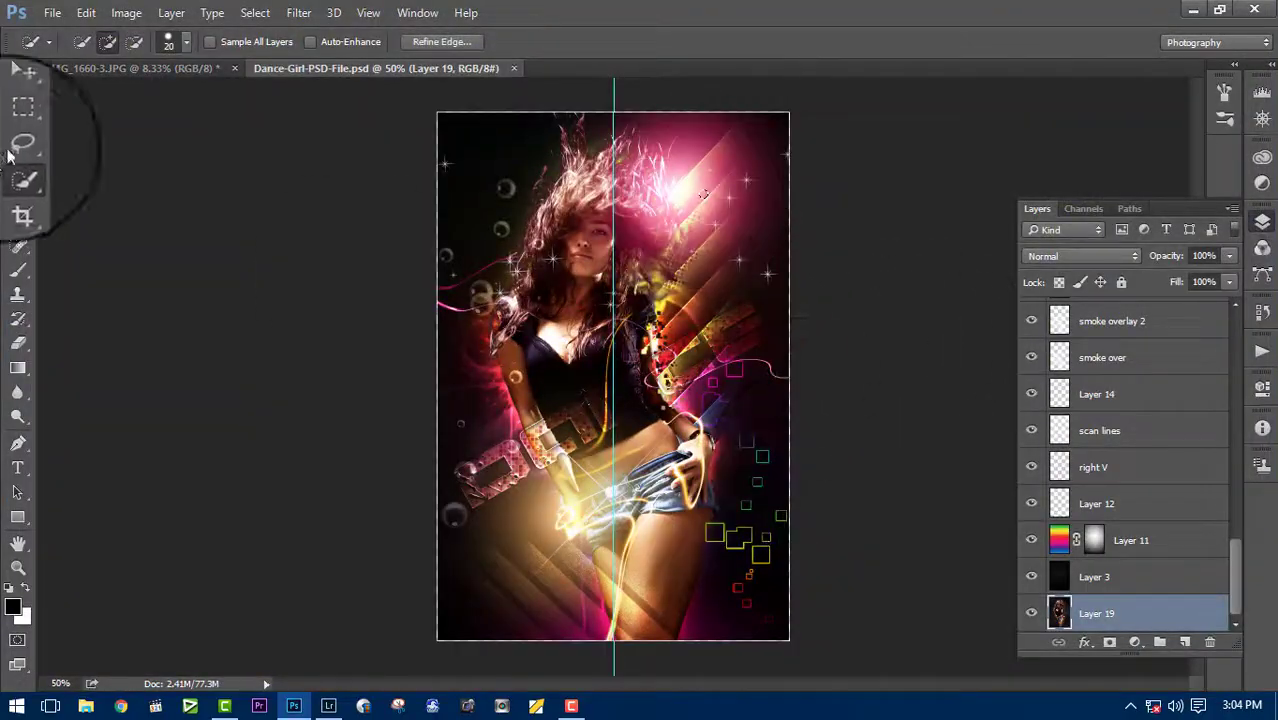
Step: Drag the poster's pink glow layer into the couple photo and rotate it into place
{"action": "left_click", "coordinate": [18, 95]}
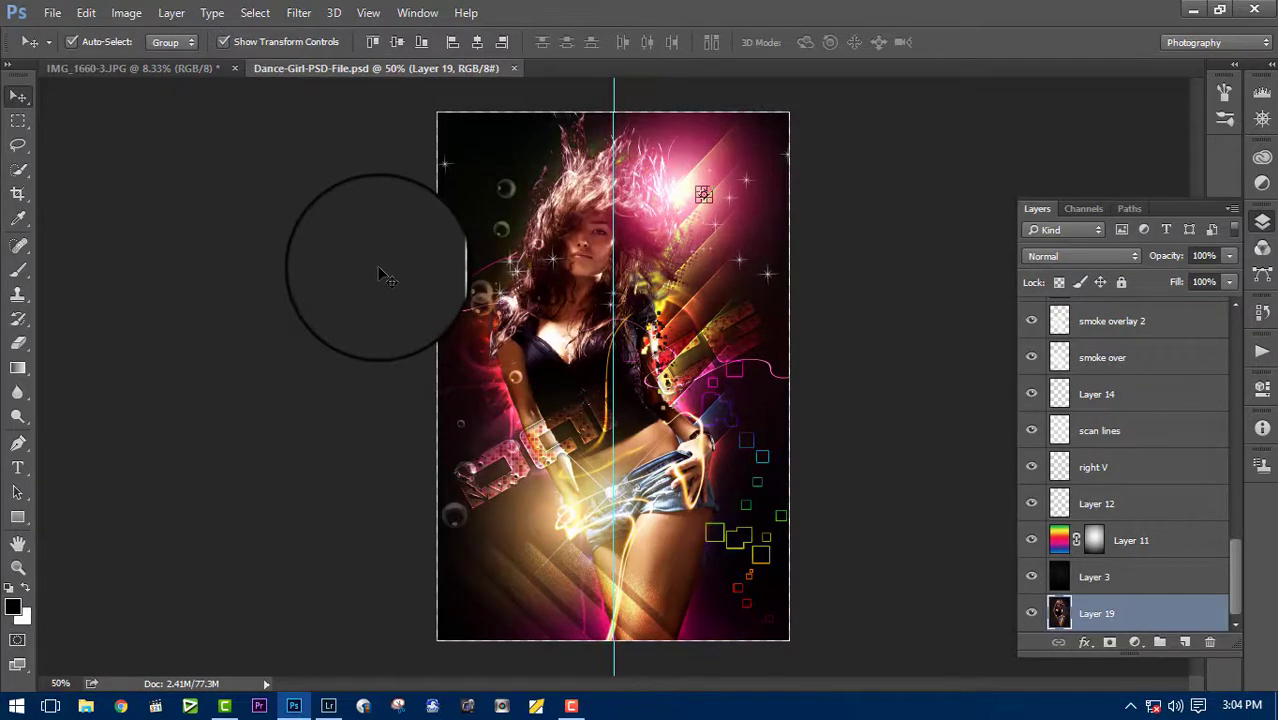
{"action": "left_click_drag", "start_coordinate": [688, 230], "coordinate": [200, 140]}
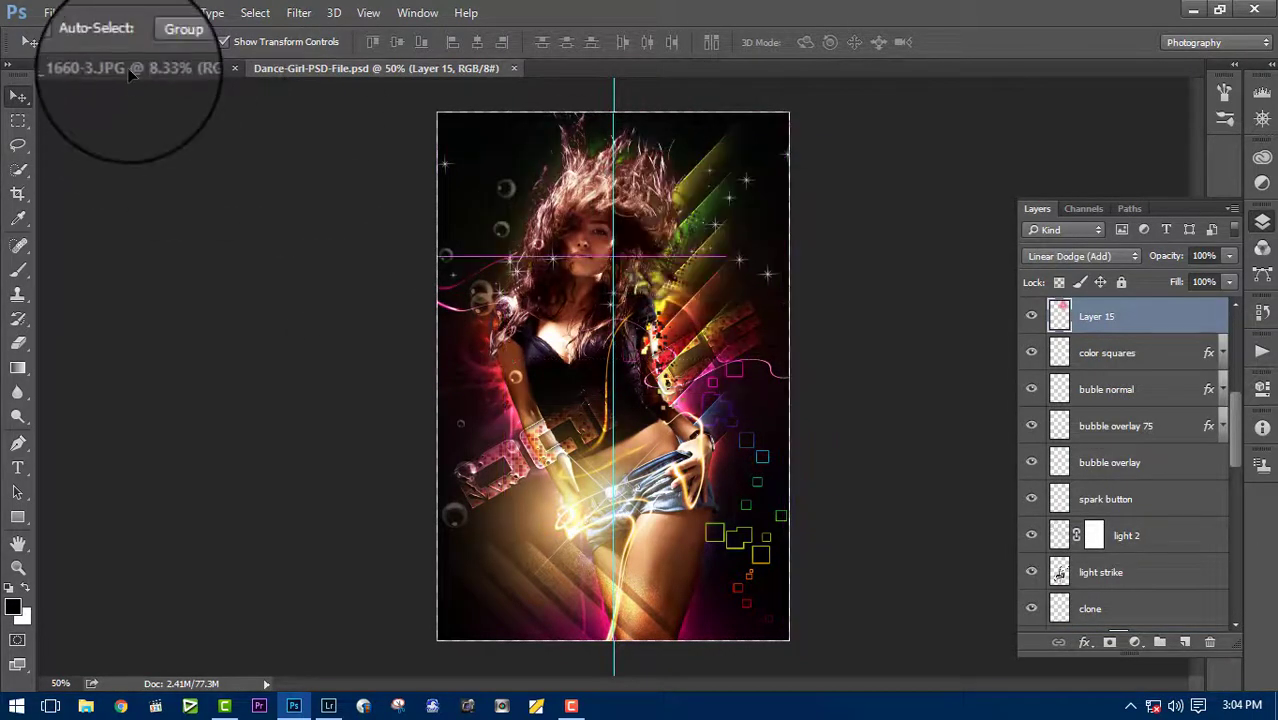
{"action": "left_click_drag", "start_coordinate": [129, 74], "coordinate": [740, 268]}
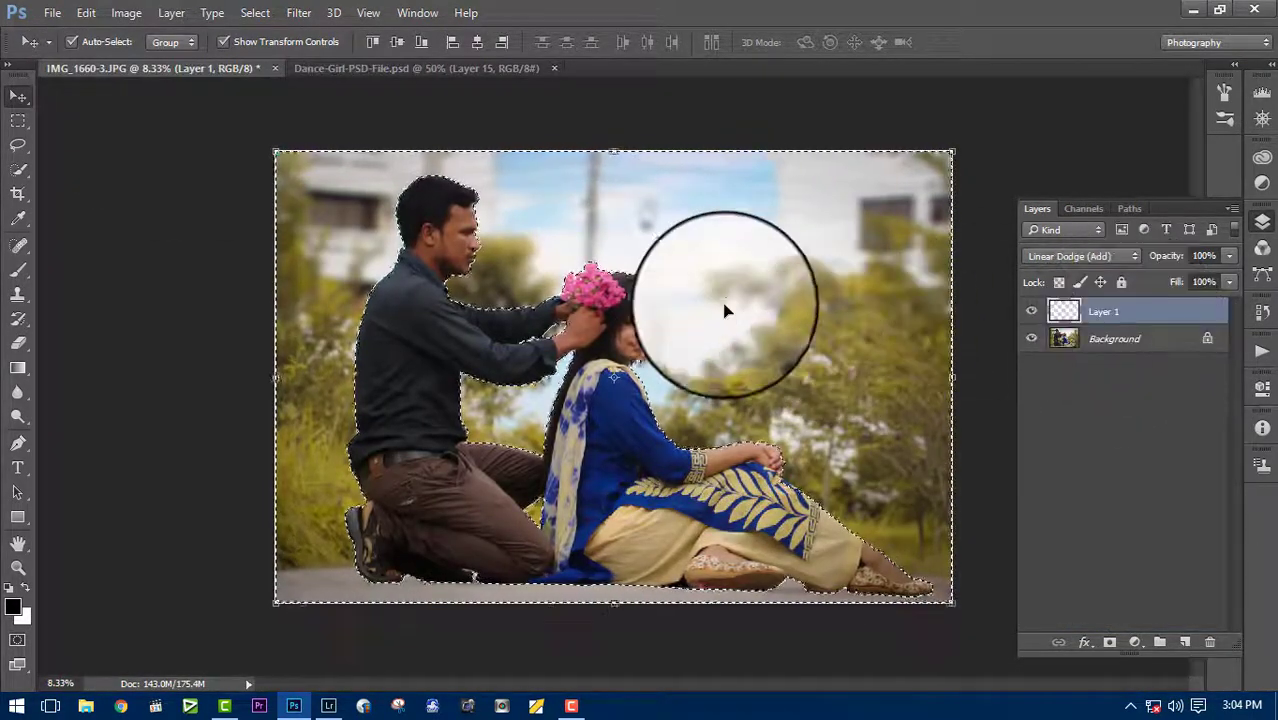
{"action": "mouse_move", "coordinate": [727, 311]}
{"action": "left_mouse_down"}
{"action": "mouse_move", "coordinate": [840, 312]}
{"action": "mouse_move", "coordinate": [571, 286]}
{"action": "left_mouse_up"}
{"action": "key", "text": "ctrl+t"}
{"action": "mouse_move", "coordinate": [756, 600]}
{"action": "left_mouse_down"}
{"action": "mouse_move", "coordinate": [950, 453]}
{"action": "mouse_move", "coordinate": [722, 100]}
{"action": "left_mouse_up"}
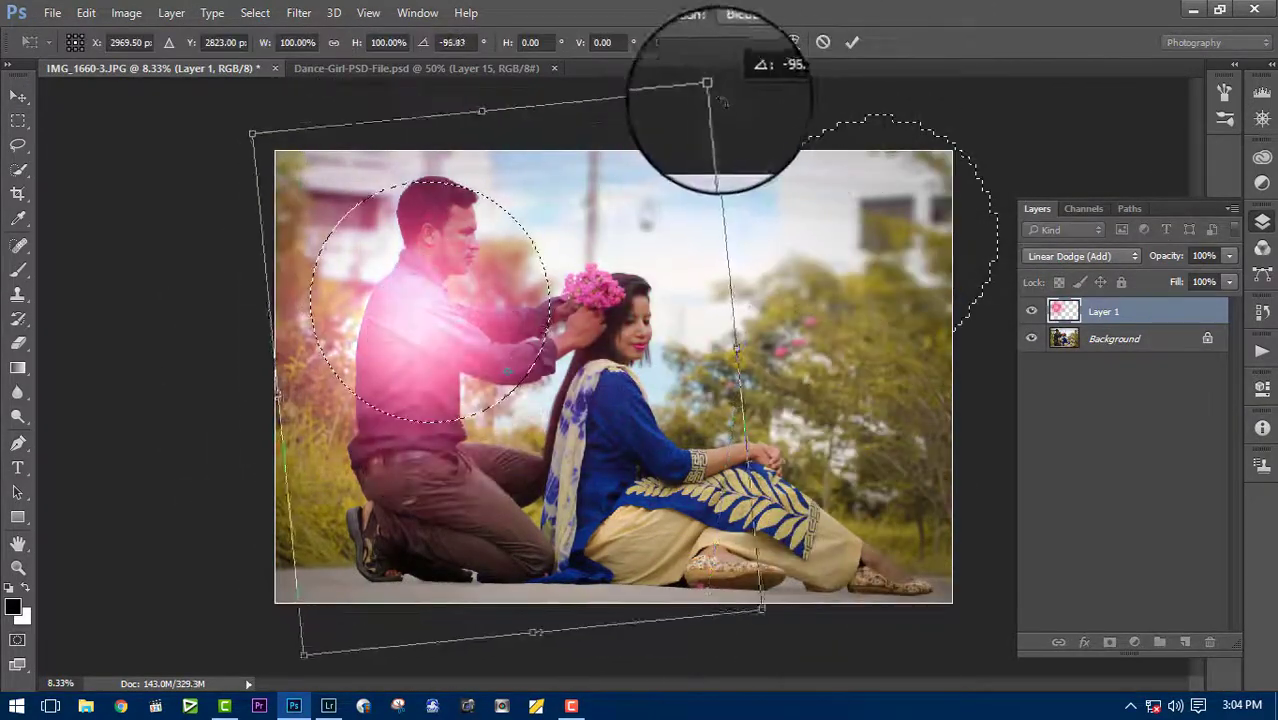
{"action": "key", "text": "Return"}
{"action": "mouse_move", "coordinate": [442, 428]}
{"action": "left_mouse_down"}
{"action": "mouse_move", "coordinate": [508, 408]}
{"action": "mouse_move", "coordinate": [533, 446]}
{"action": "mouse_move", "coordinate": [408, 342]}
{"action": "mouse_move", "coordinate": [333, 244]}
{"action": "mouse_move", "coordinate": [308, 342]}
{"action": "mouse_move", "coordinate": [500, 390]}
{"action": "mouse_move", "coordinate": [896, 408]}
{"action": "mouse_move", "coordinate": [866, 293]}
{"action": "mouse_move", "coordinate": [321, 240]}
{"action": "left_mouse_up"}
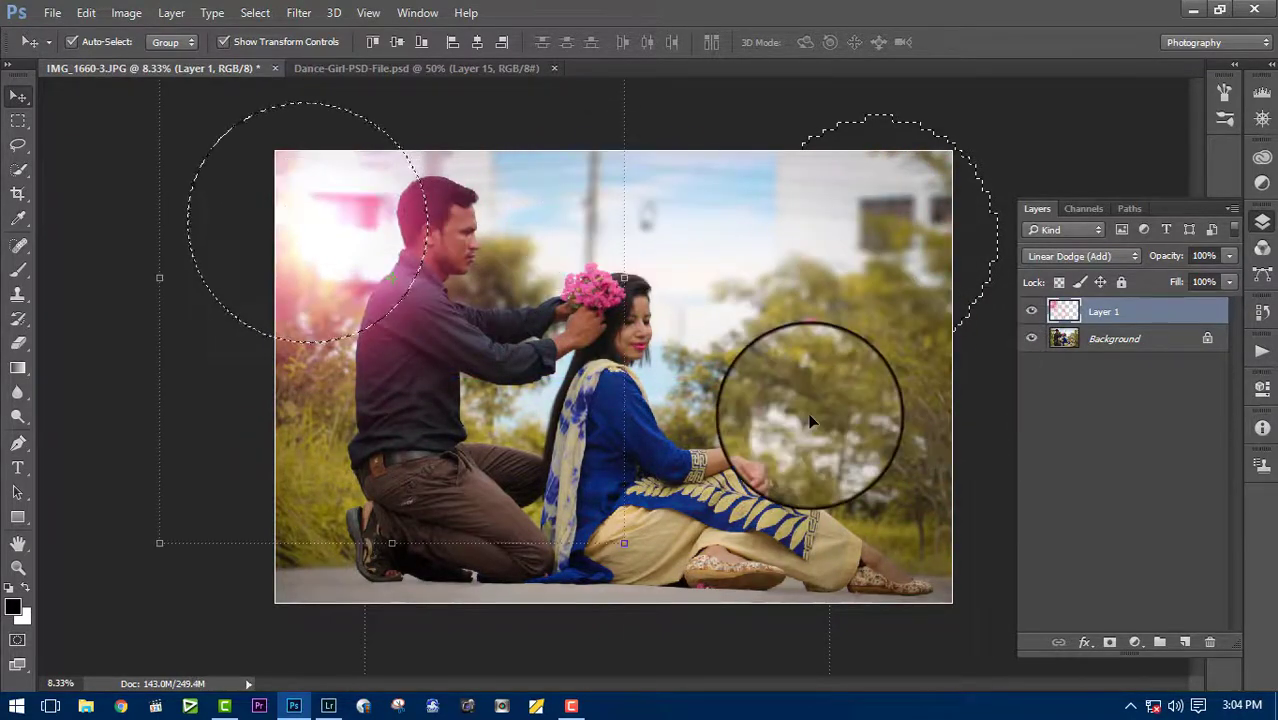
Step: Enlarge the pink glow into the photo's top-left corner and lower its opacity to 74%
{"action": "key", "text": "ctrl+t"}
{"action": "left_click_drag", "start_coordinate": [623, 542], "coordinate": [557, 466]}
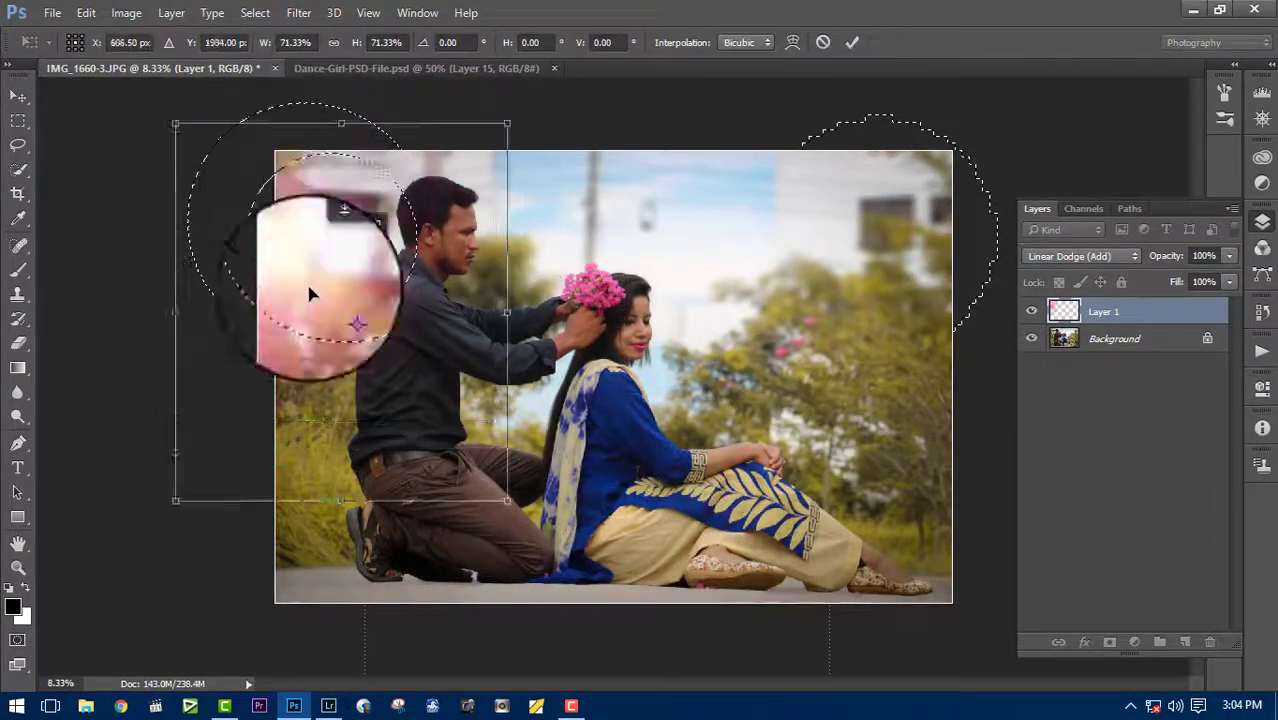
{"action": "left_click_drag", "start_coordinate": [365, 238], "coordinate": [326, 365]}
{"action": "left_click_drag", "start_coordinate": [518, 216], "coordinate": [670, 45]}
{"action": "left_click_drag", "start_coordinate": [384, 358], "coordinate": [328, 243]}
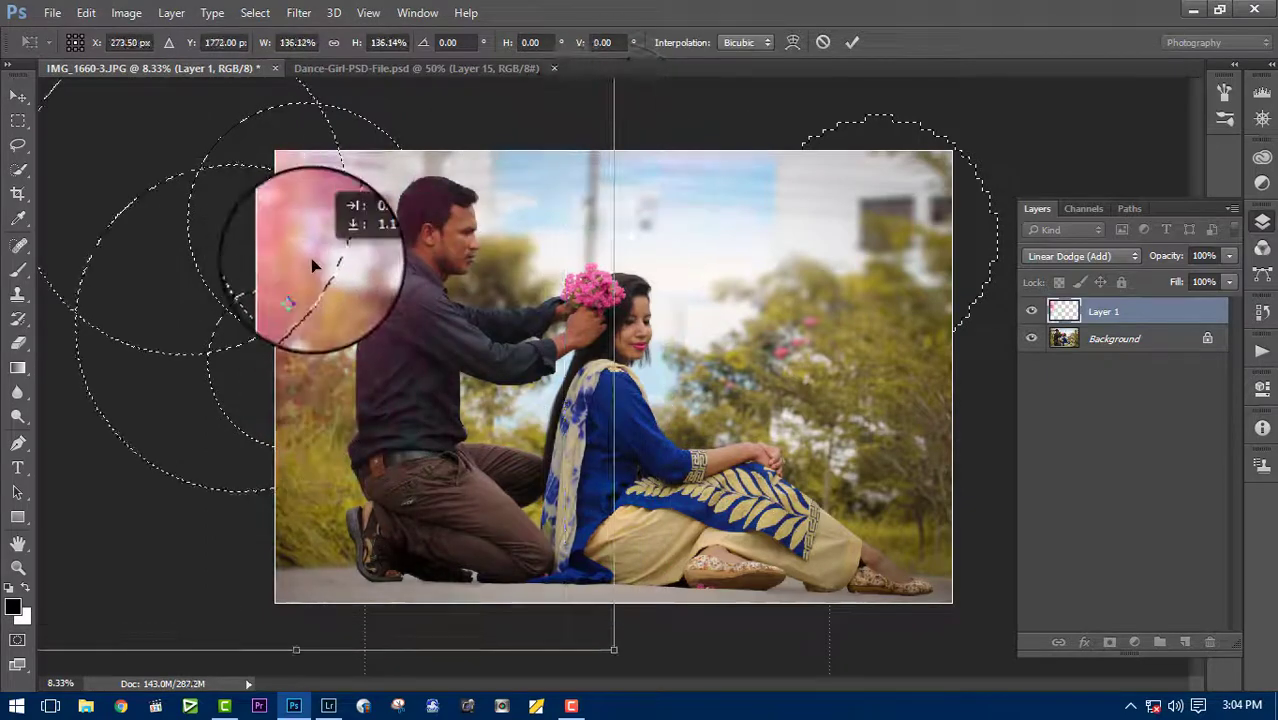
{"action": "key", "text": "Return"}
{"action": "left_click", "coordinate": [1229, 256]}
{"action": "left_click_drag", "start_coordinate": [1229, 275], "coordinate": [1193, 279]}
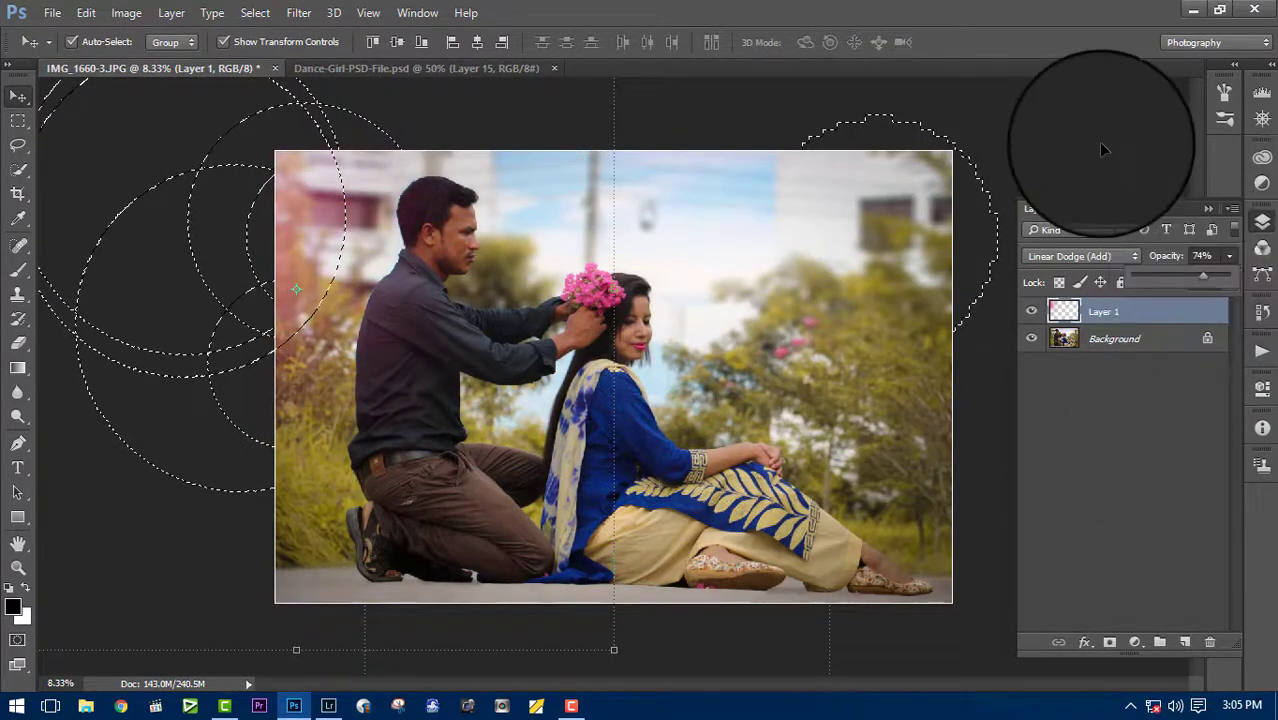
{"action": "left_click", "coordinate": [340, 68]}
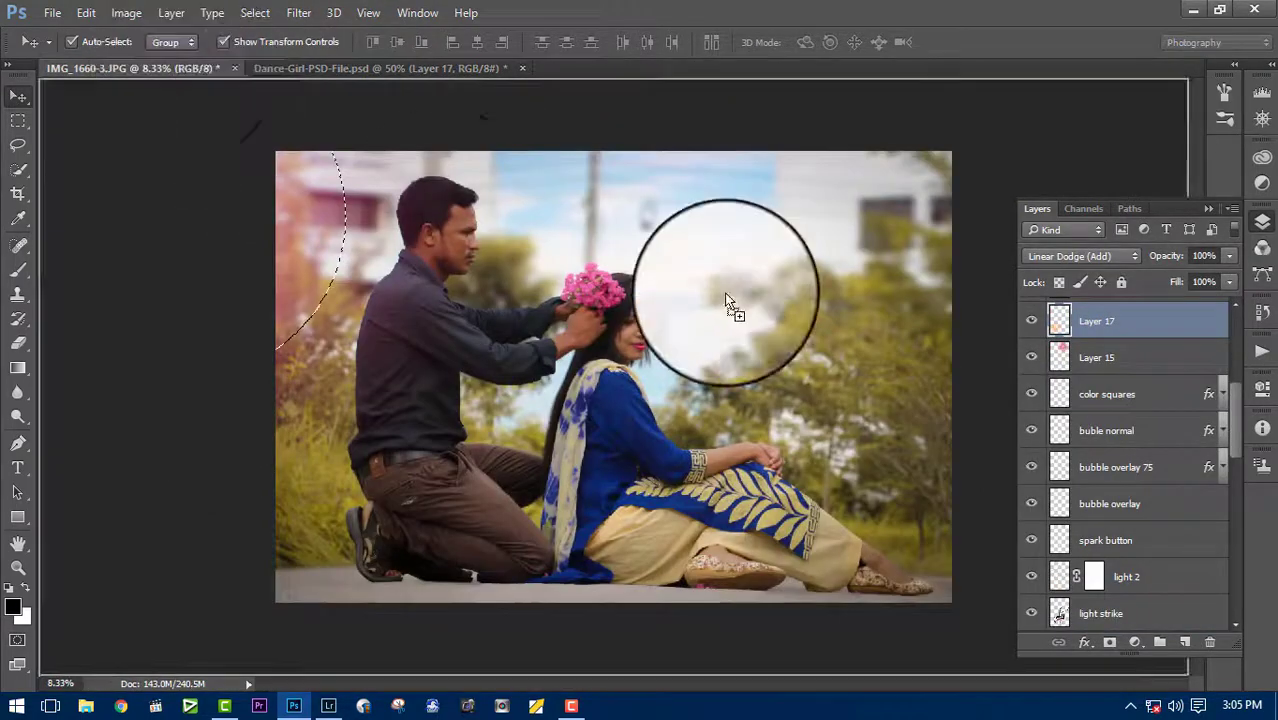
Step: Delete the misplaced bubble layer from the couple photo
{"action": "mouse_move", "coordinate": [492, 543]}
{"action": "left_mouse_down"}
{"action": "mouse_move", "coordinate": [838, 370]}
{"action": "mouse_move", "coordinate": [1155, 358]}
{"action": "left_mouse_up"}
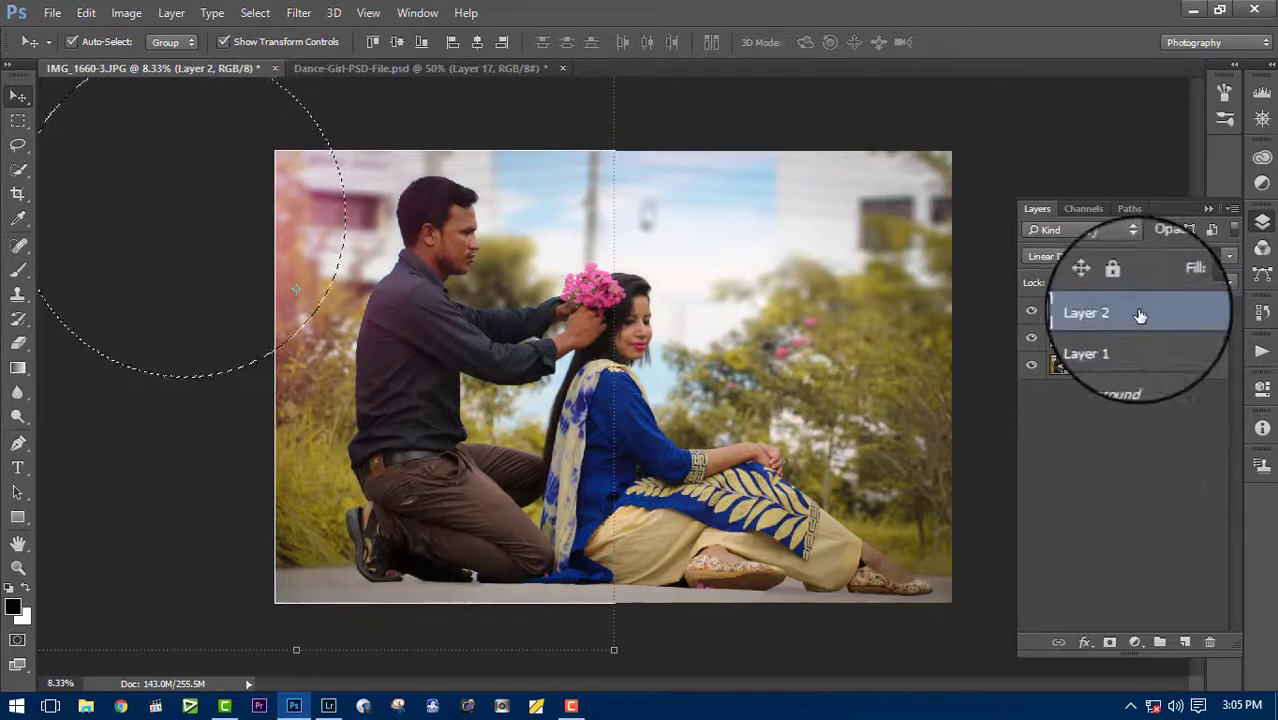
{"action": "key", "text": "Delete"}
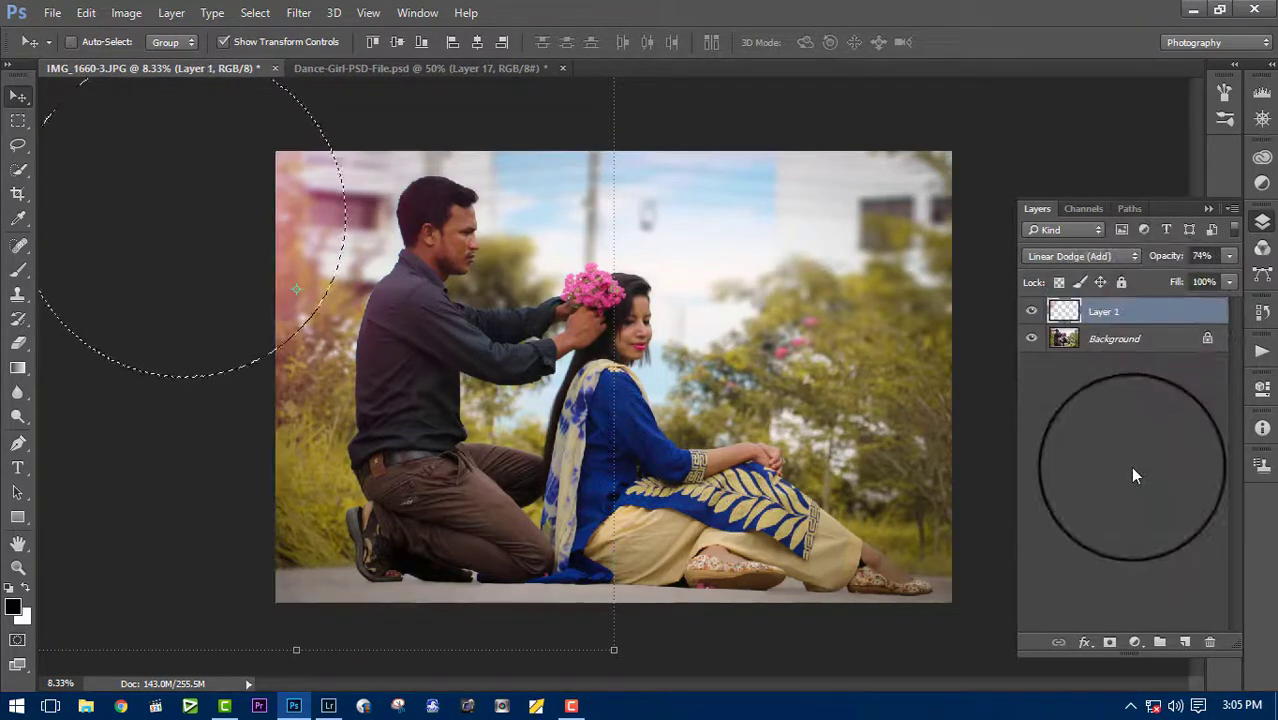
{"action": "left_click", "coordinate": [1115, 338]}
{"action": "left_click", "coordinate": [392, 67]}
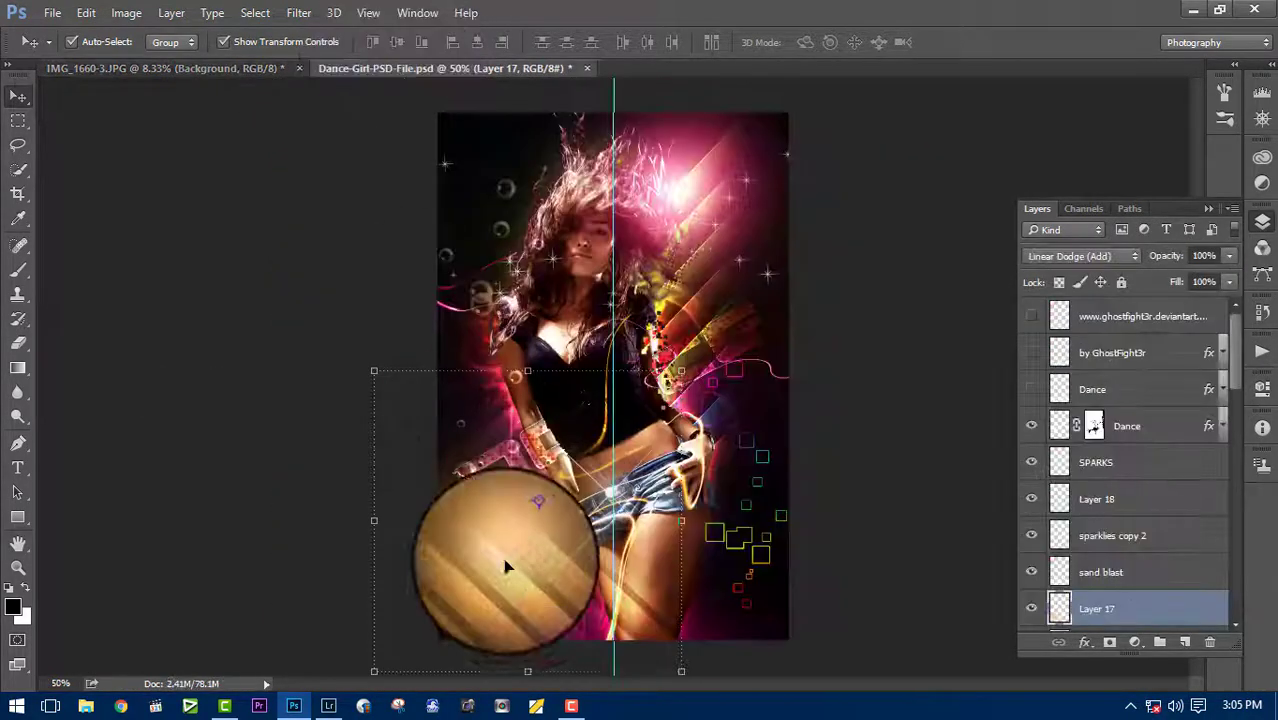
Step: Bring the Linear Dodge glow layer into the couple photo and enlarge it across the image
{"action": "left_click_drag", "start_coordinate": [505, 562], "coordinate": [818, 315]}
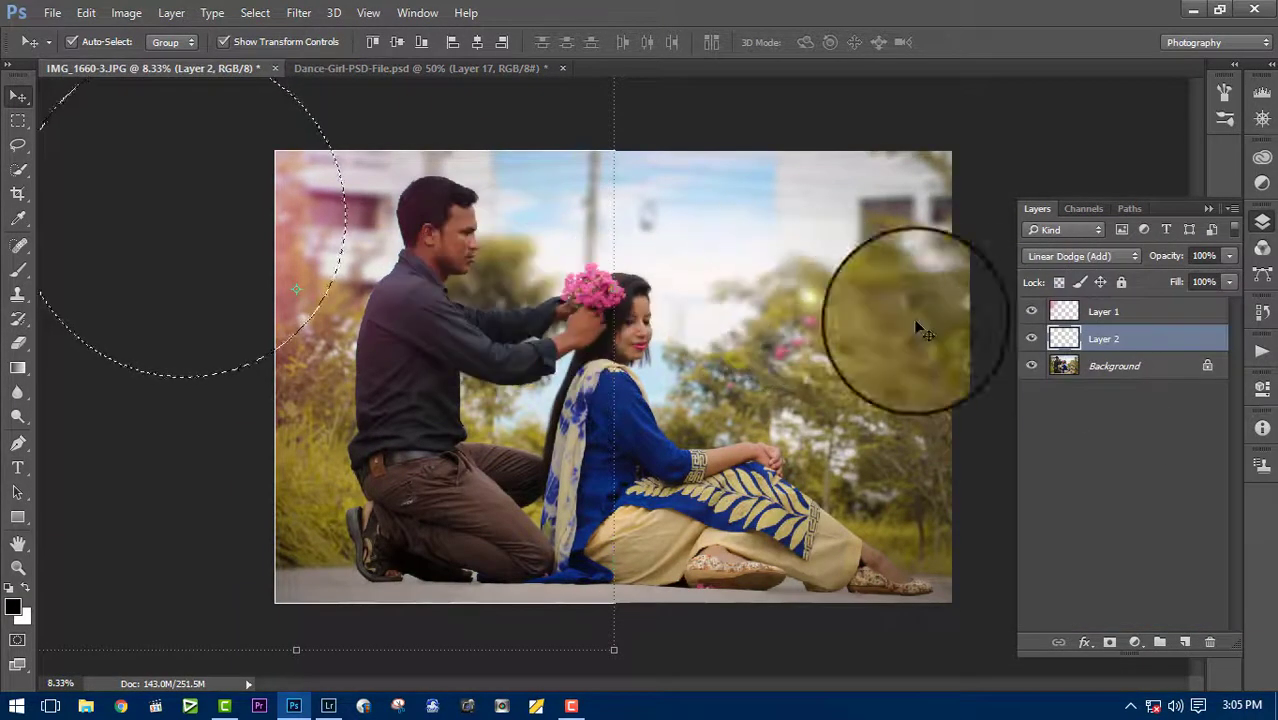
{"action": "left_click_drag", "start_coordinate": [920, 330], "coordinate": [878, 318]}
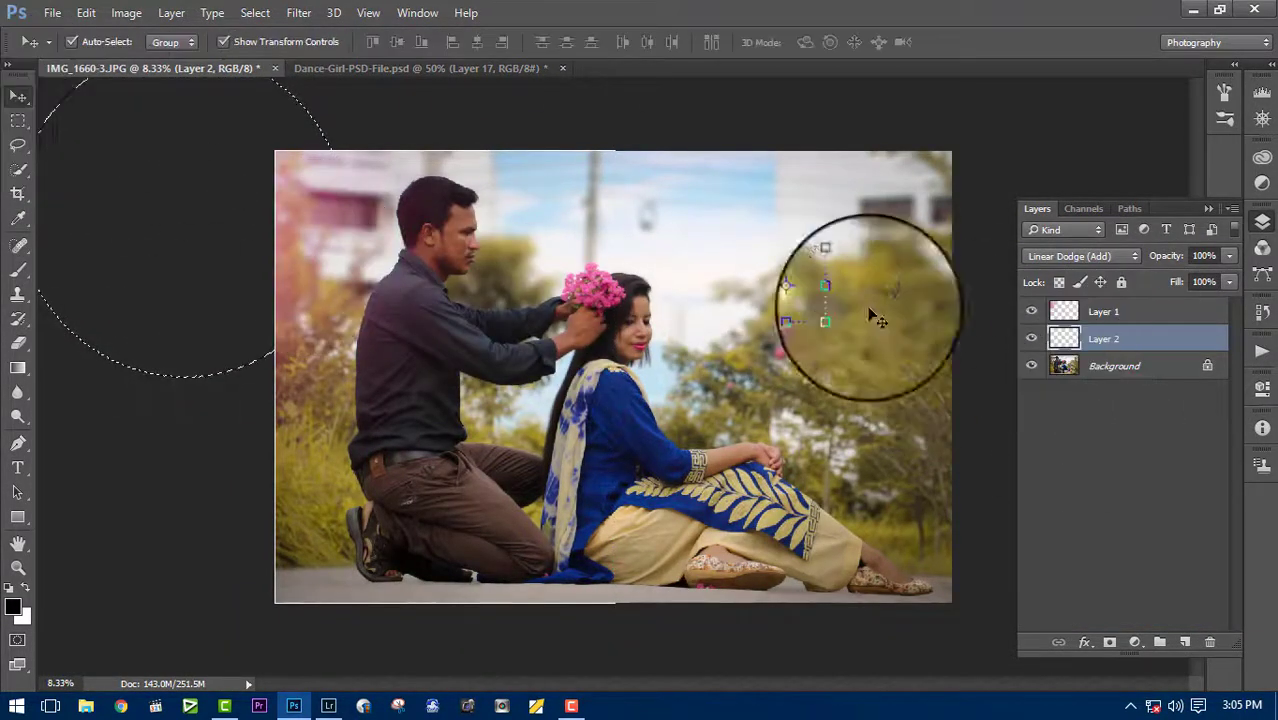
{"action": "key", "text": "ctrl+t"}
{"action": "left_click_drag", "start_coordinate": [890, 240], "coordinate": [1127, 108]}
{"action": "left_click_drag", "start_coordinate": [779, 365], "coordinate": [656, 452]}
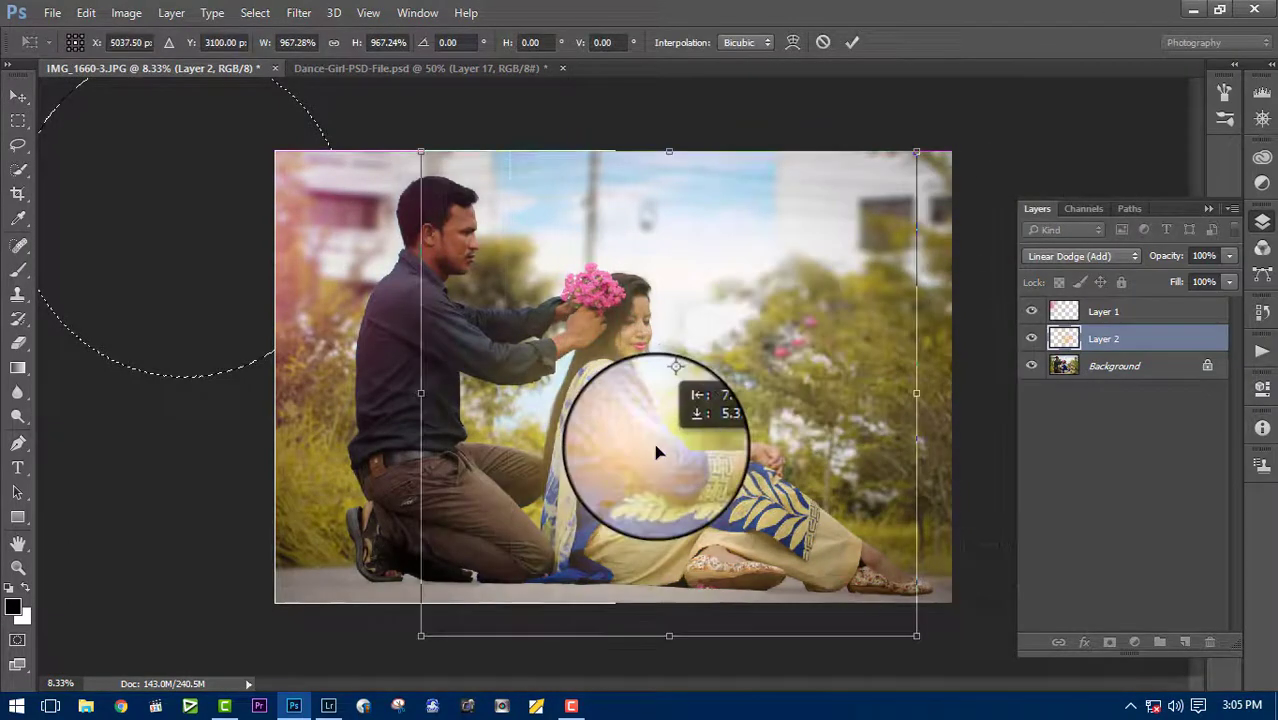
Step: Squash and lower the glow so it spreads warmly across the couple, then commit the transform
{"action": "left_click_drag", "start_coordinate": [916, 152], "coordinate": [898, 168]}
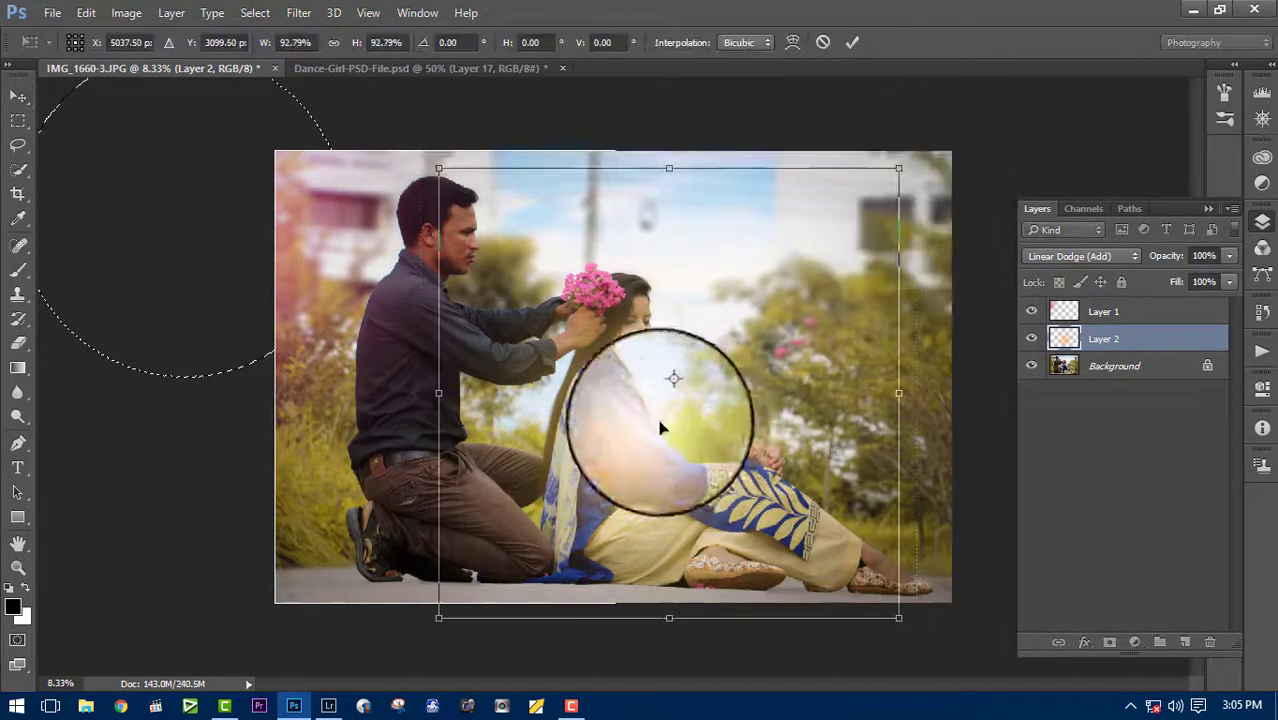
{"action": "mouse_move", "coordinate": [660, 428]}
{"action": "left_mouse_down"}
{"action": "mouse_move", "coordinate": [862, 455]}
{"action": "mouse_move", "coordinate": [608, 403]}
{"action": "mouse_move", "coordinate": [628, 366]}
{"action": "mouse_move", "coordinate": [672, 506]}
{"action": "left_mouse_up"}
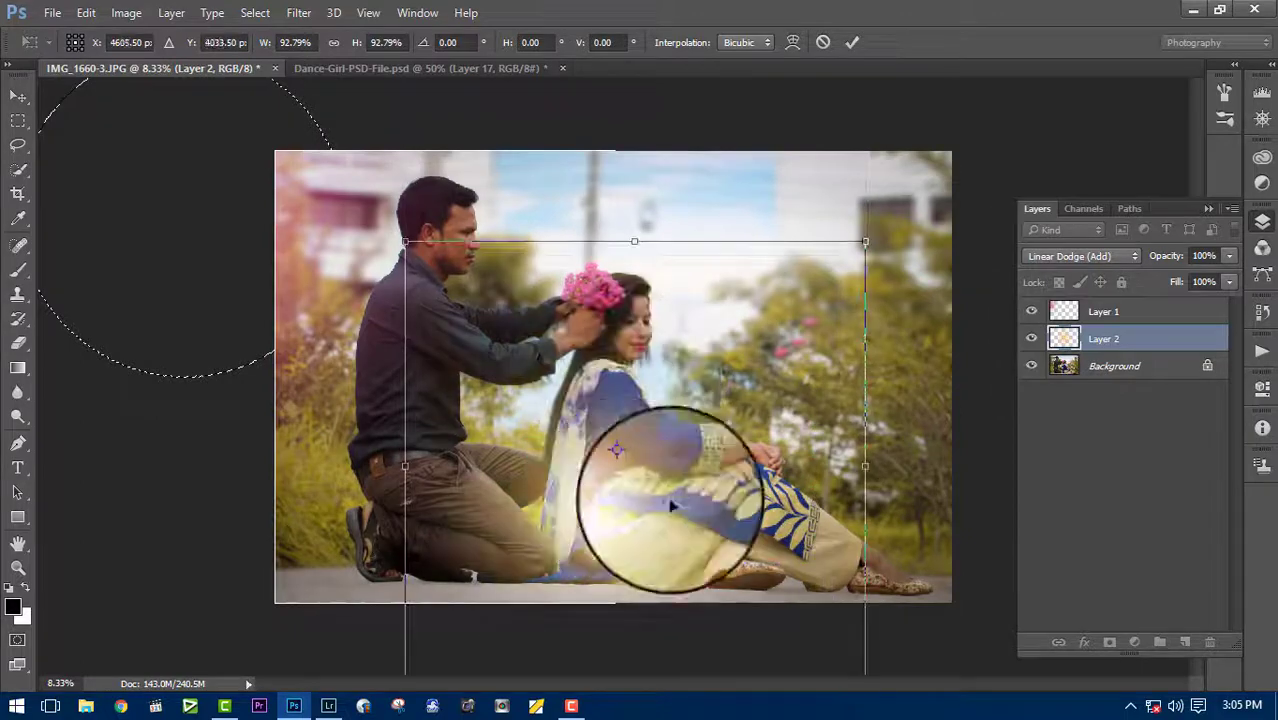
{"action": "left_click_drag", "start_coordinate": [634, 241], "coordinate": [627, 456]}
{"action": "left_click_drag", "start_coordinate": [684, 485], "coordinate": [1141, 214]}
{"action": "left_click_drag", "start_coordinate": [633, 509], "coordinate": [653, 480]}
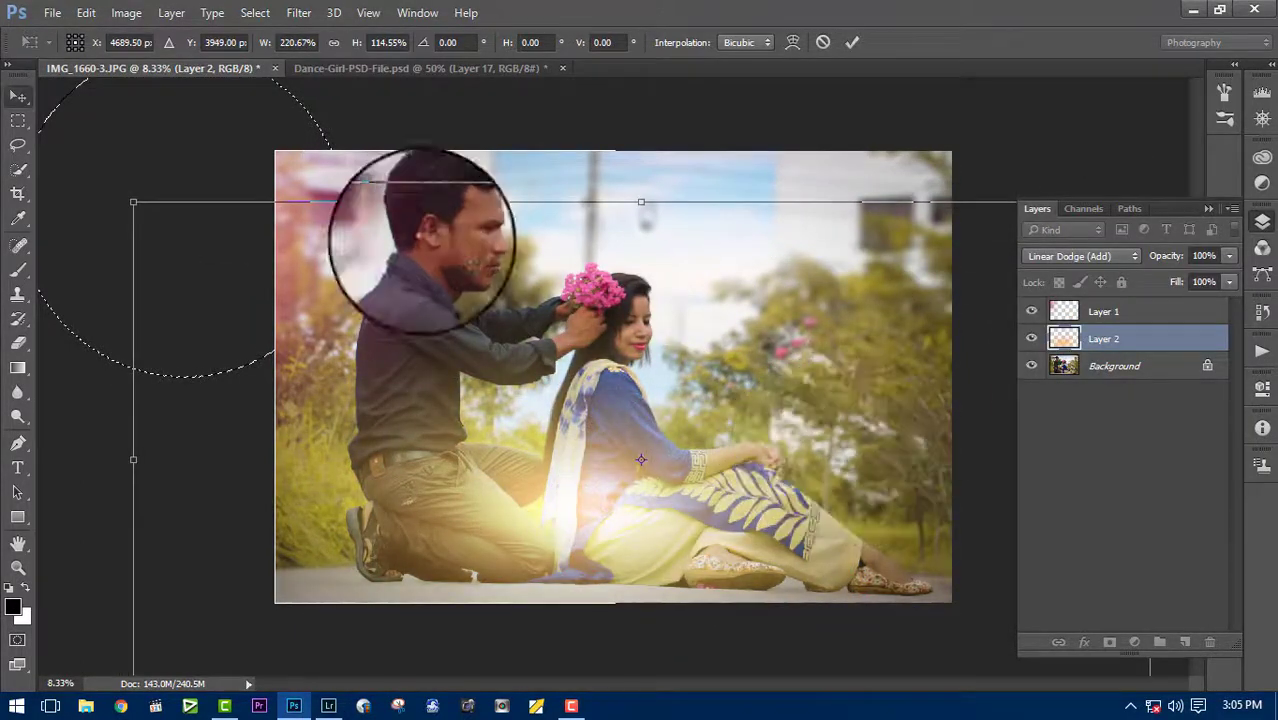
{"action": "key", "text": "Return"}
{"action": "left_click", "coordinate": [255, 13]}
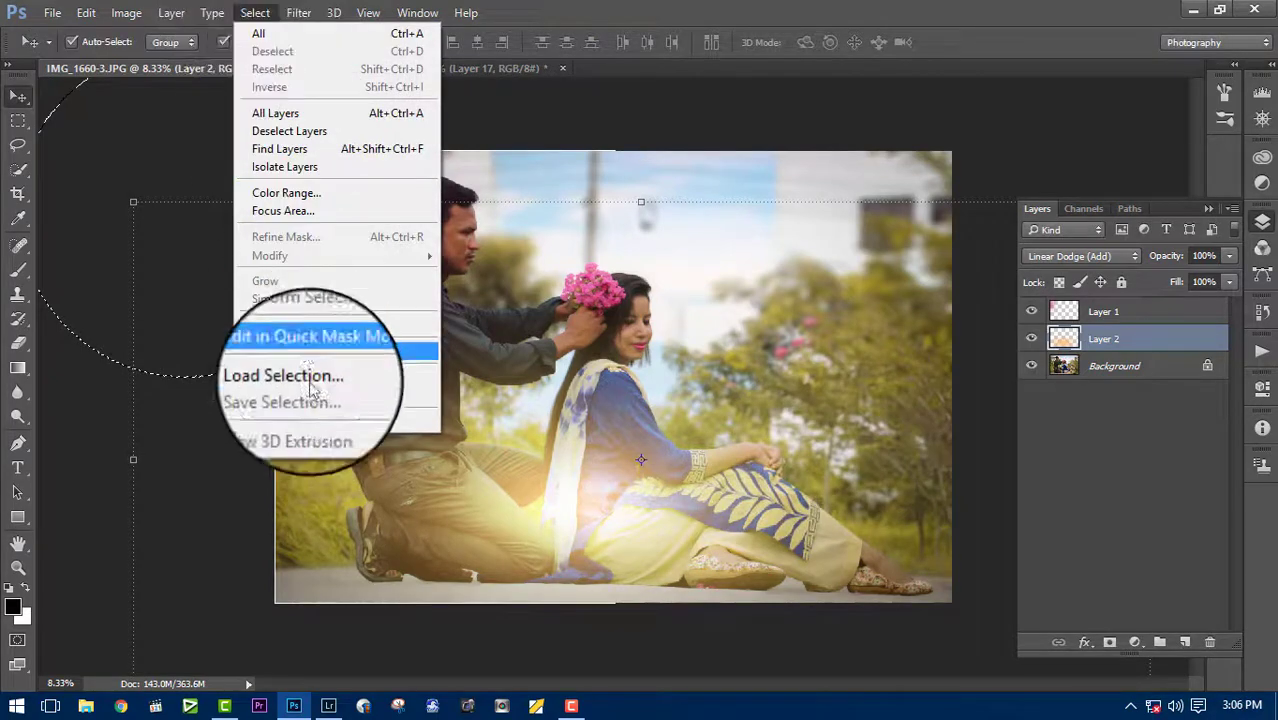
{"action": "mouse_move", "coordinate": [255, 13]}
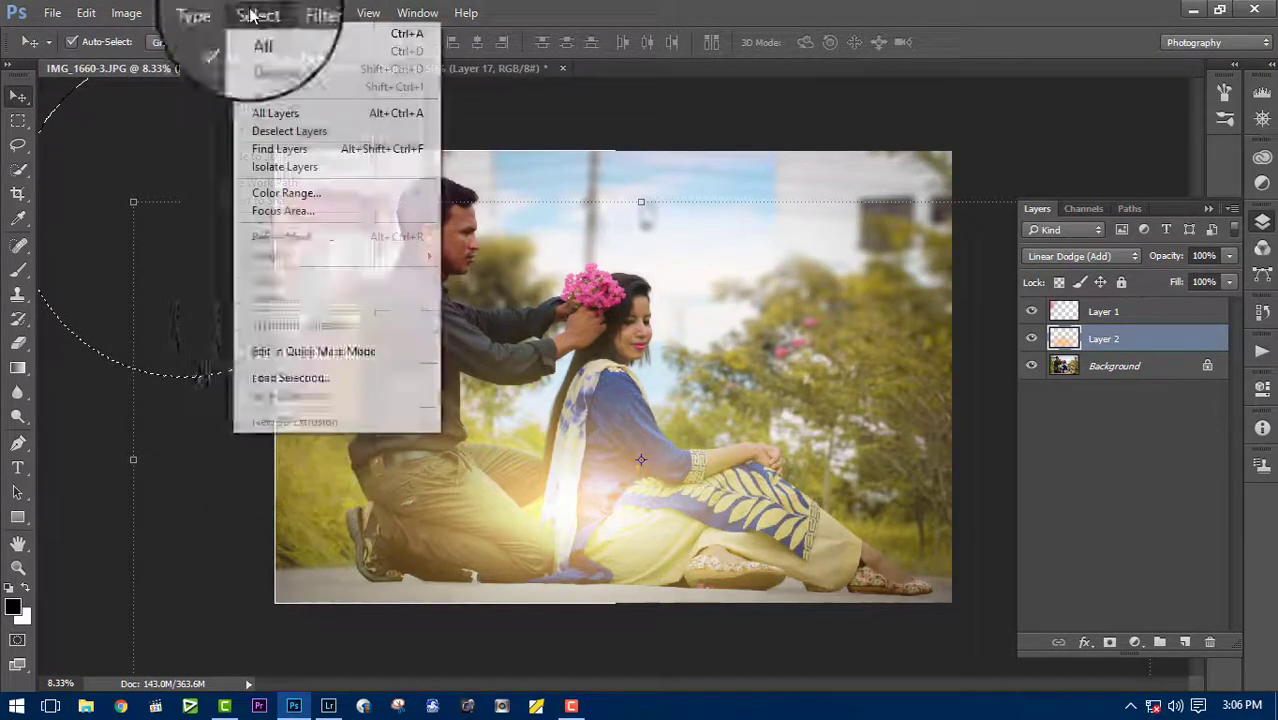
Step: Load the saved channel 01 selection and copy it into a new Layer 3
{"action": "left_click", "coordinate": [290, 373]}
{"action": "left_click", "coordinate": [640, 228]}
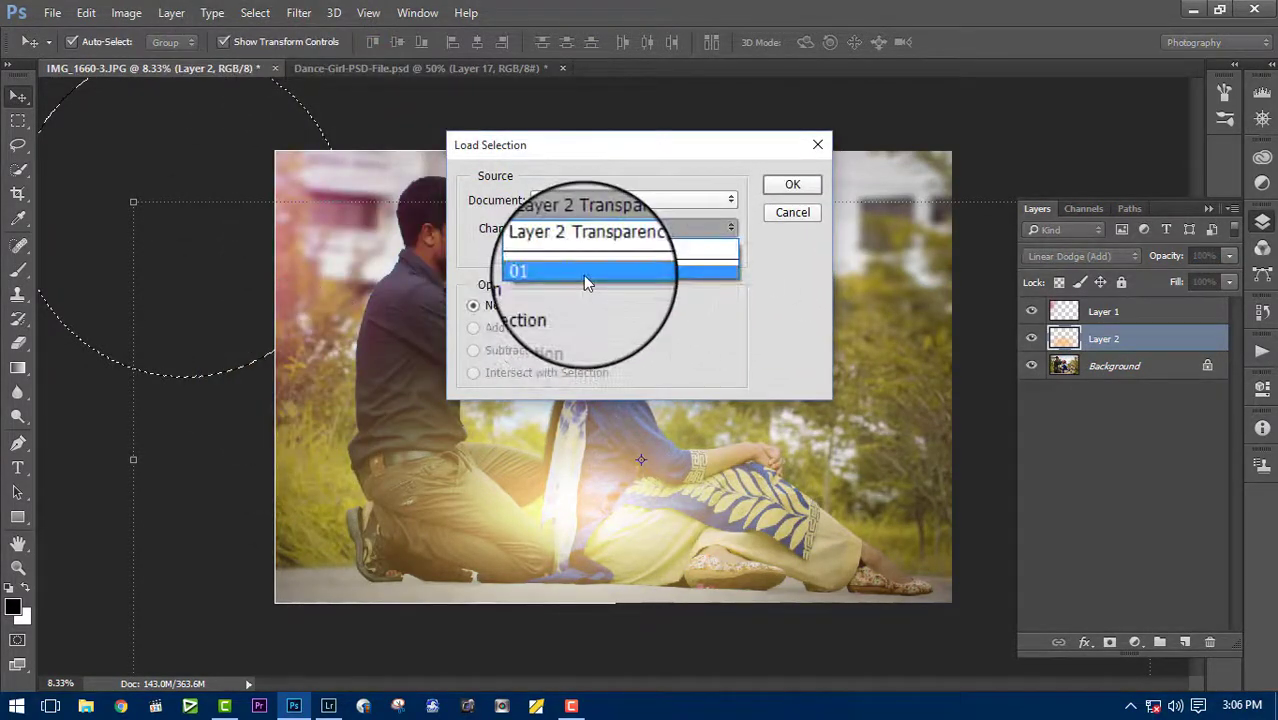
{"action": "left_click", "coordinate": [583, 275]}
{"action": "left_click", "coordinate": [793, 184]}
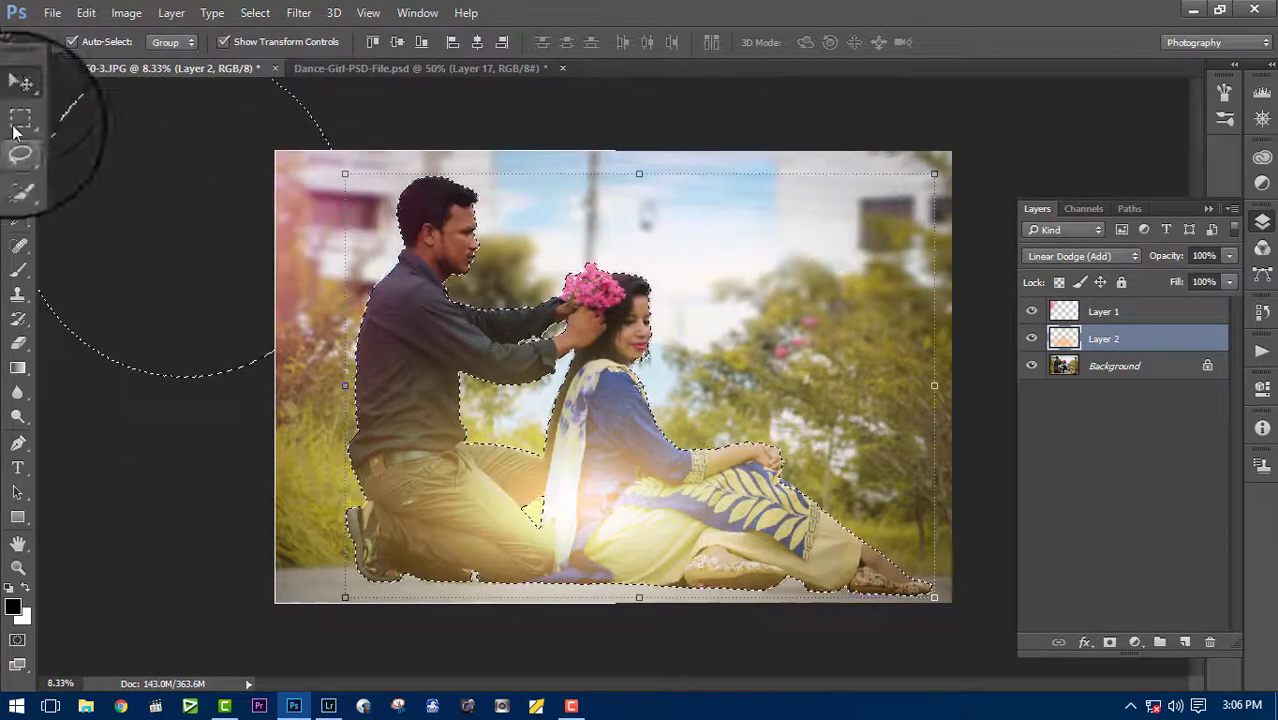
{"action": "key", "text": "ctrl+j"}
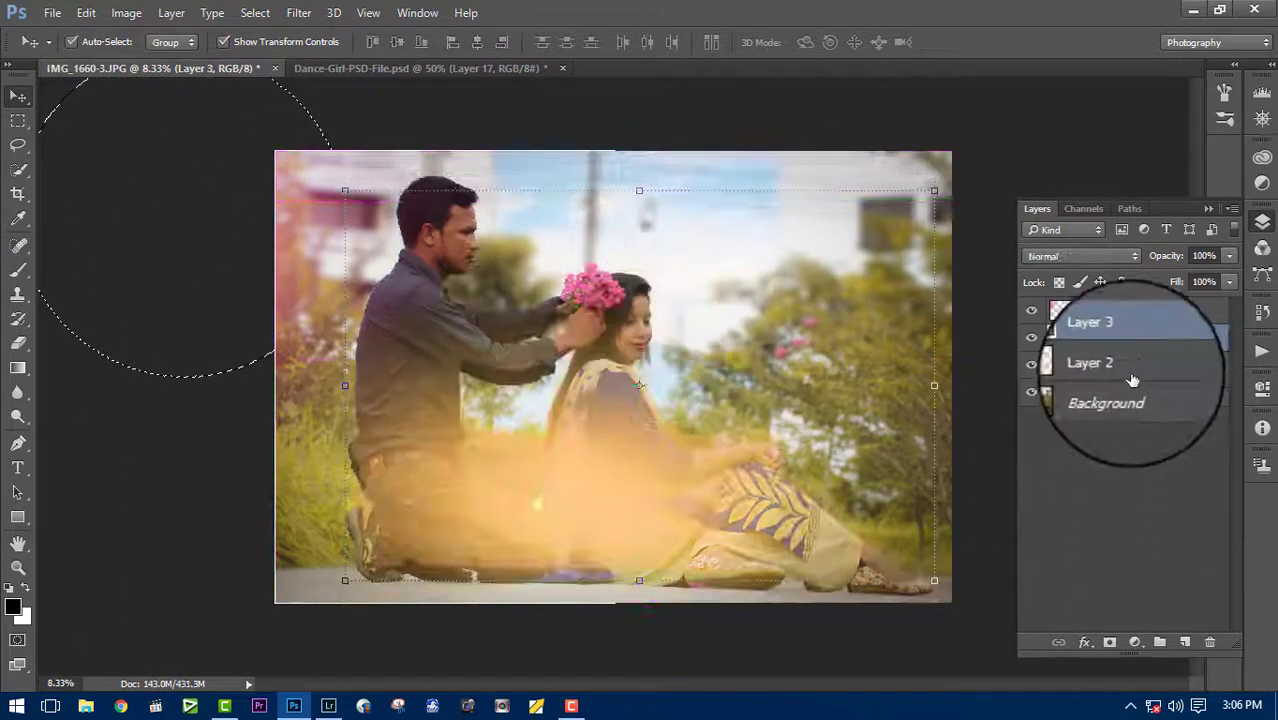
Step: Restack the layers as Layer 1, Layer 0, Layer 3, Layer 2, with the photo above both glows
{"action": "left_click_drag", "start_coordinate": [1149, 496], "coordinate": [611, 522]}
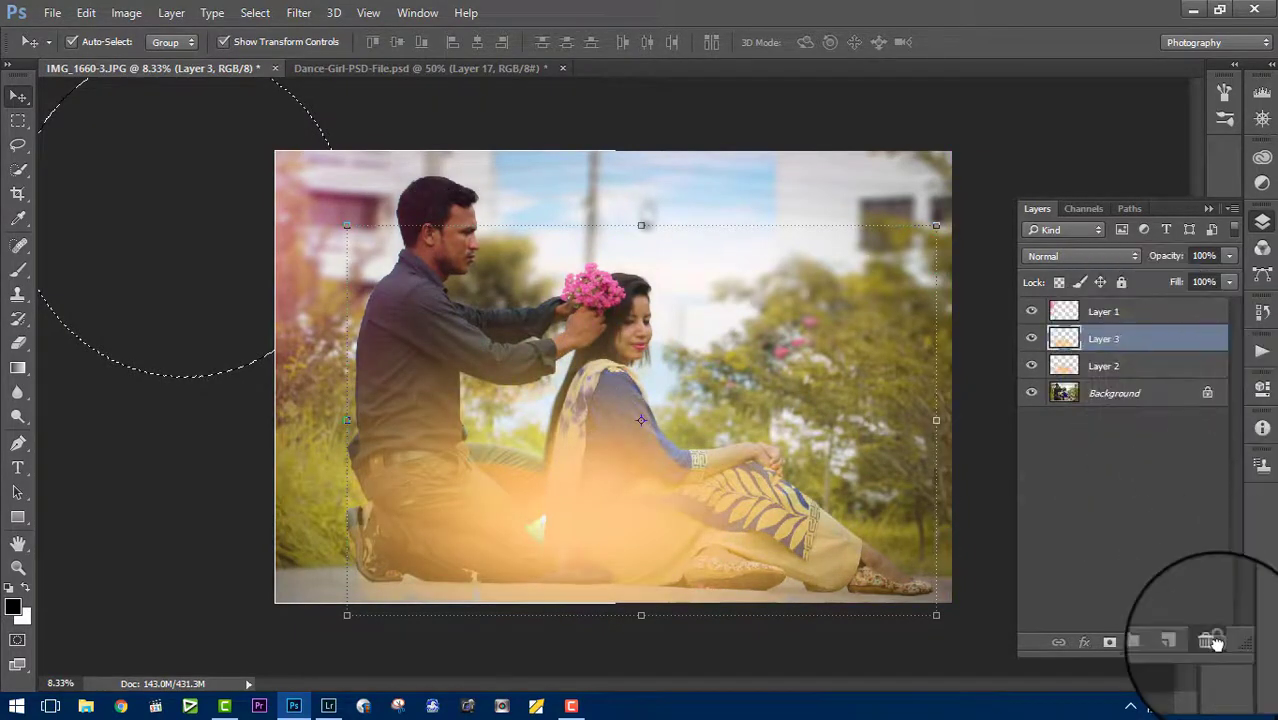
{"action": "left_click_drag", "start_coordinate": [1141, 342], "coordinate": [1158, 473]}
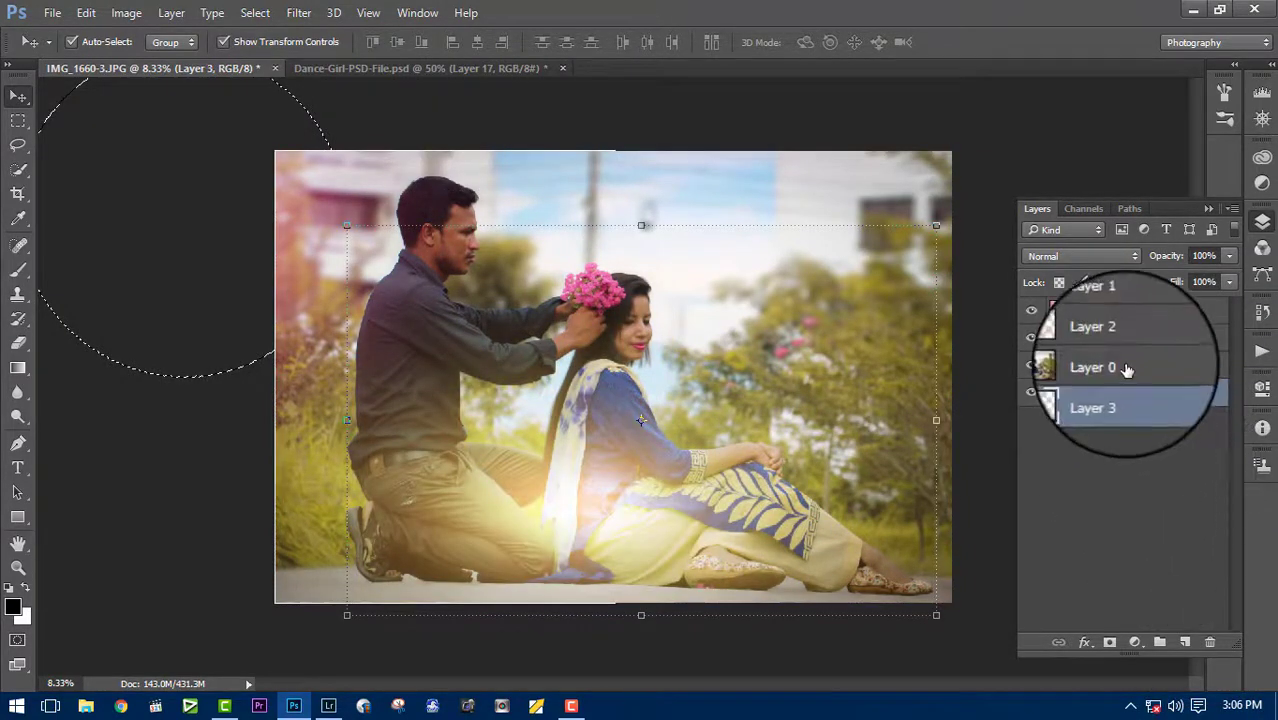
{"action": "left_click_drag", "start_coordinate": [1133, 338], "coordinate": [1146, 483]}
{"action": "left_click_drag", "start_coordinate": [1128, 423], "coordinate": [1135, 400]}
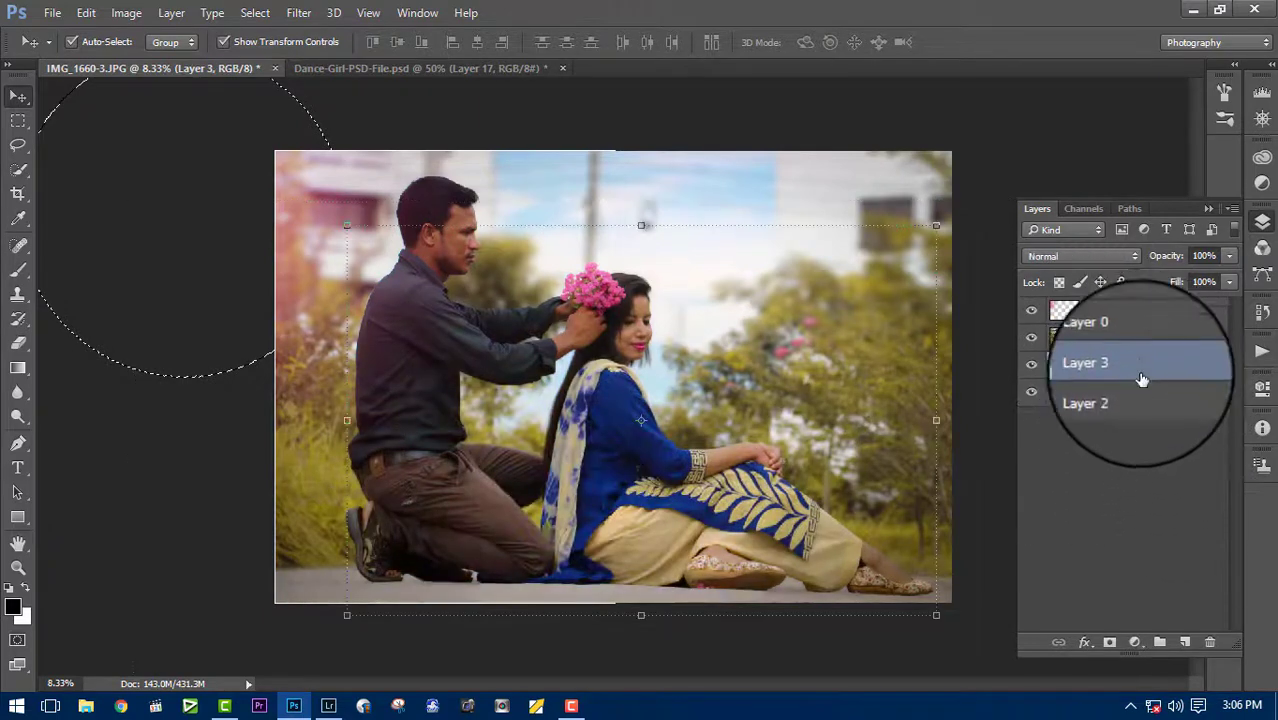
{"action": "left_click_drag", "start_coordinate": [613, 399], "coordinate": [805, 484]}
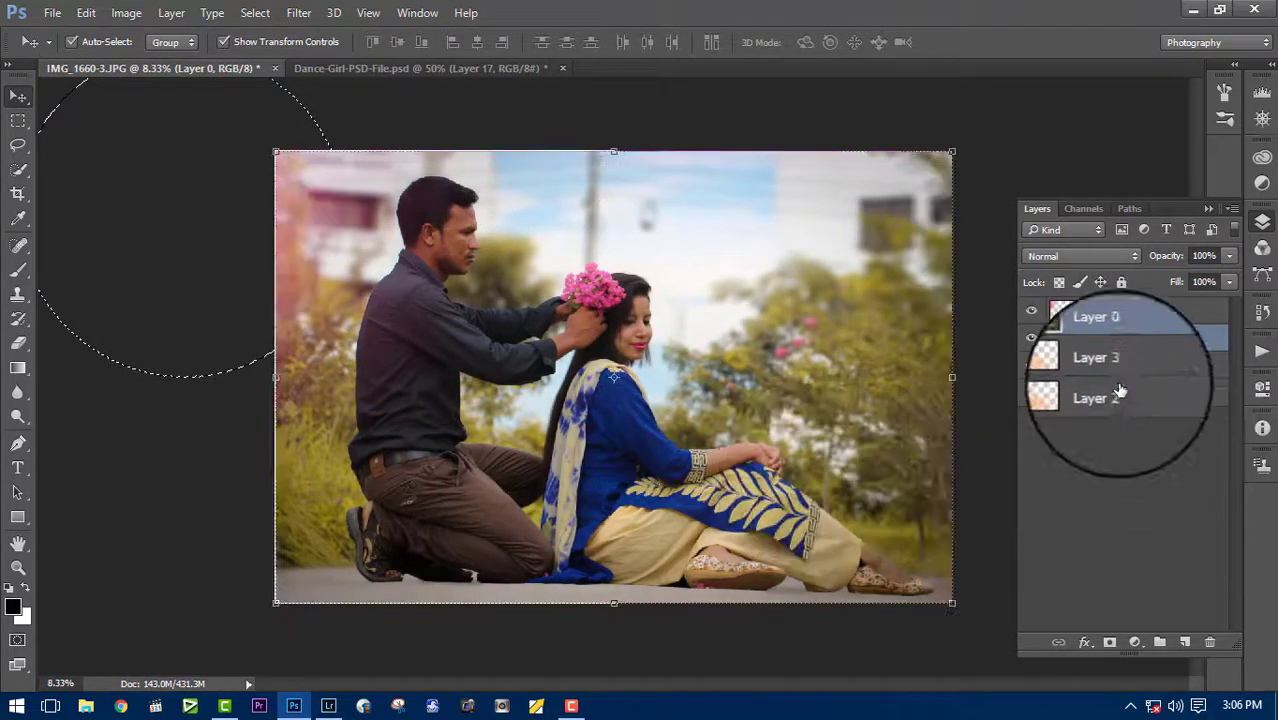
{"action": "left_click_drag", "start_coordinate": [1150, 366], "coordinate": [1160, 318]}
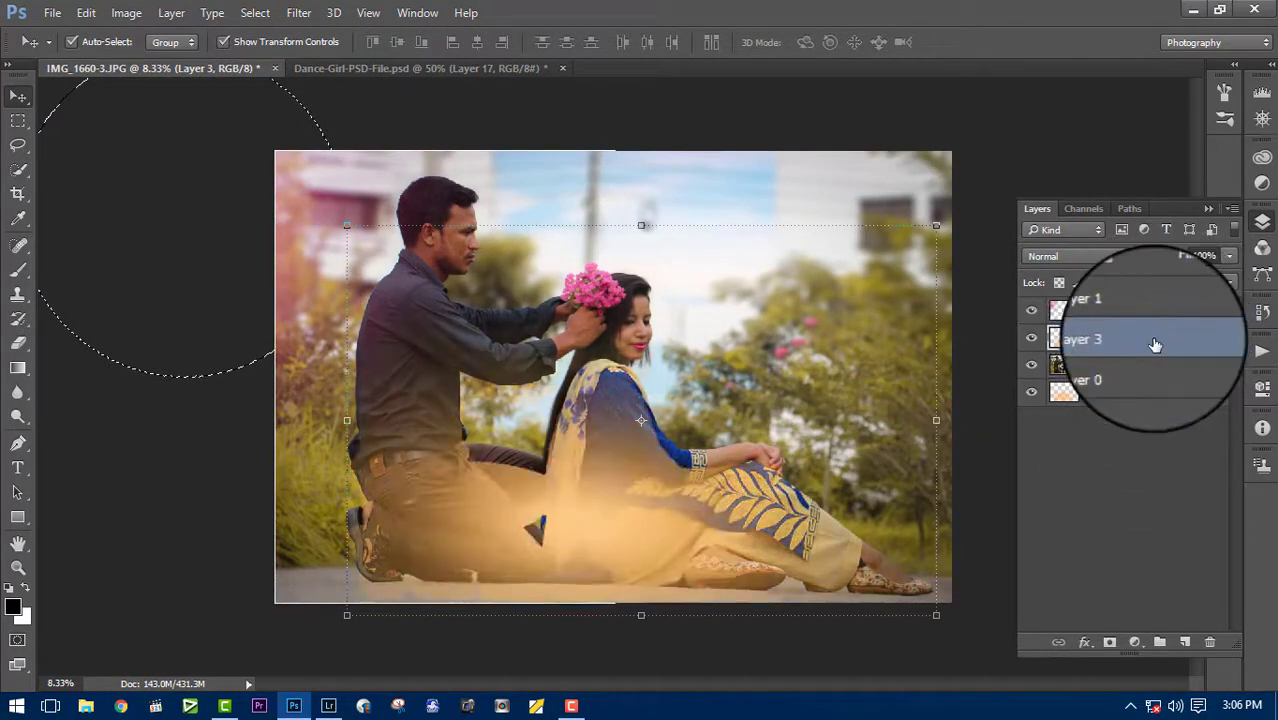
{"action": "left_click_drag", "start_coordinate": [1152, 376], "coordinate": [1150, 372]}
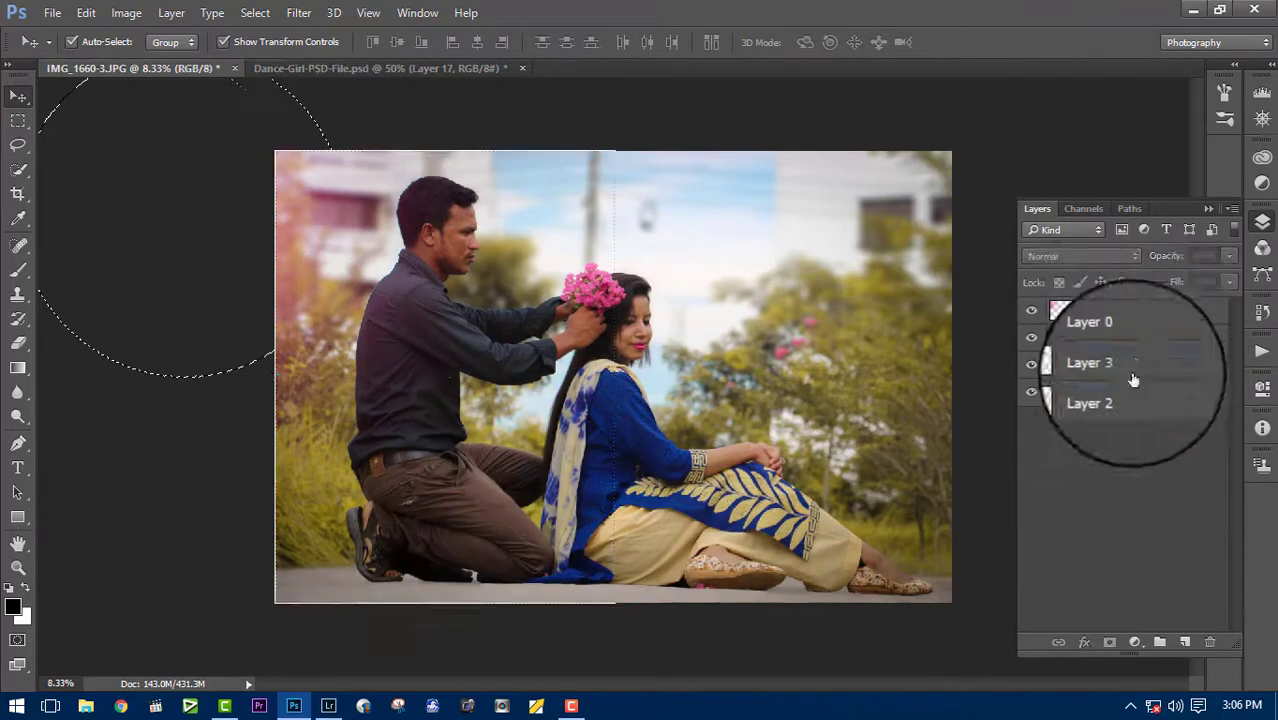
{"action": "left_click_drag", "start_coordinate": [599, 357], "coordinate": [627, 357]}
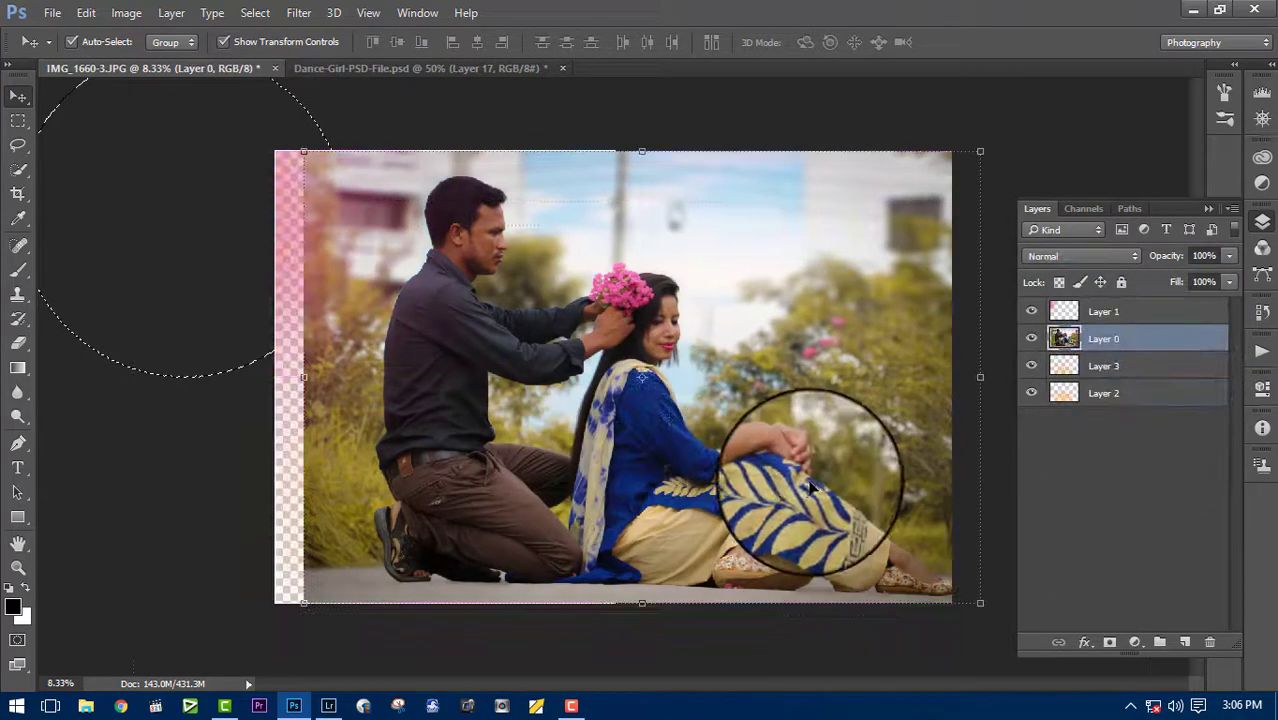
{"action": "key", "text": "ctrl+z"}
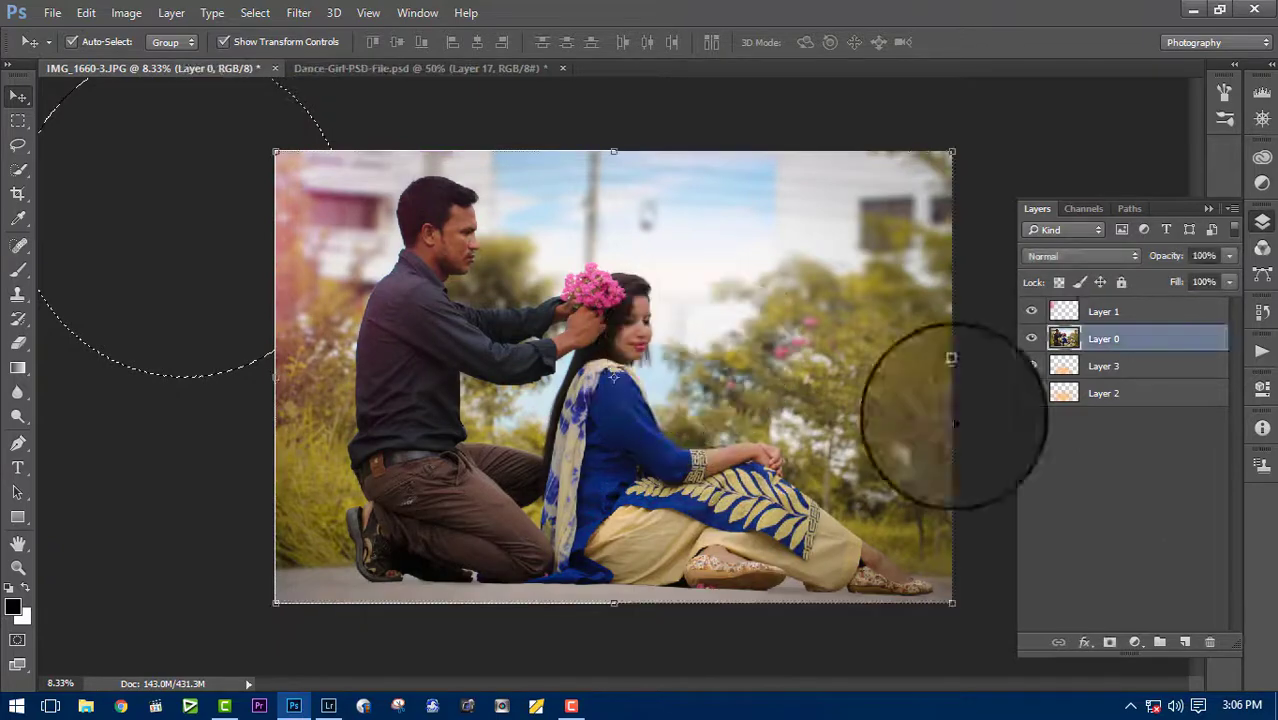
{"action": "left_click", "coordinate": [1119, 514]}
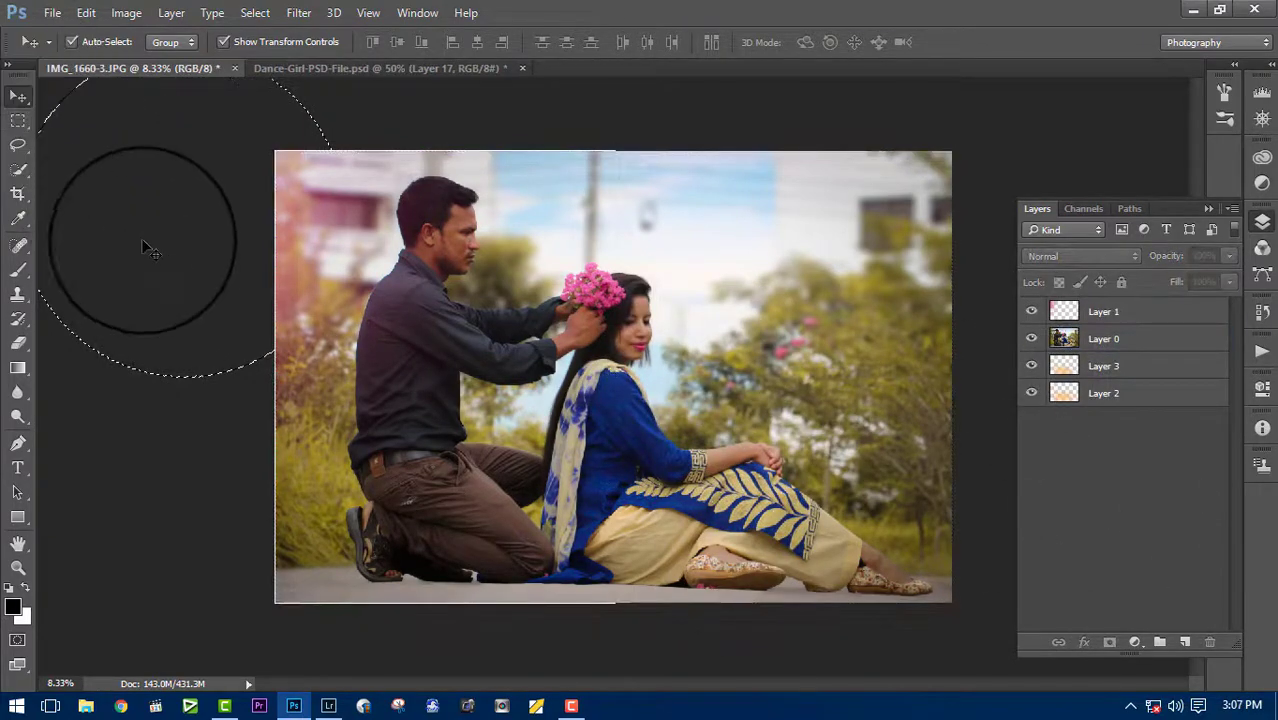
{"action": "scroll", "coordinate": [148, 248], "scroll_direction": "up", "scroll_amount": 3}
{"action": "scroll", "coordinate": [155, 243], "scroll_direction": "up", "scroll_amount": 2}
Step: Heal blemishes on the man's lower cheek, forehead and cheeks with the healing brush
{"action": "mouse_move", "coordinate": [339, 198]}
{"action": "left_mouse_down"}
{"action": "mouse_move", "coordinate": [443, 338]}
{"action": "mouse_move", "coordinate": [585, 385]}
{"action": "left_mouse_up"}
{"action": "scroll", "coordinate": [670, 391], "scroll_direction": "up", "scroll_amount": 1}
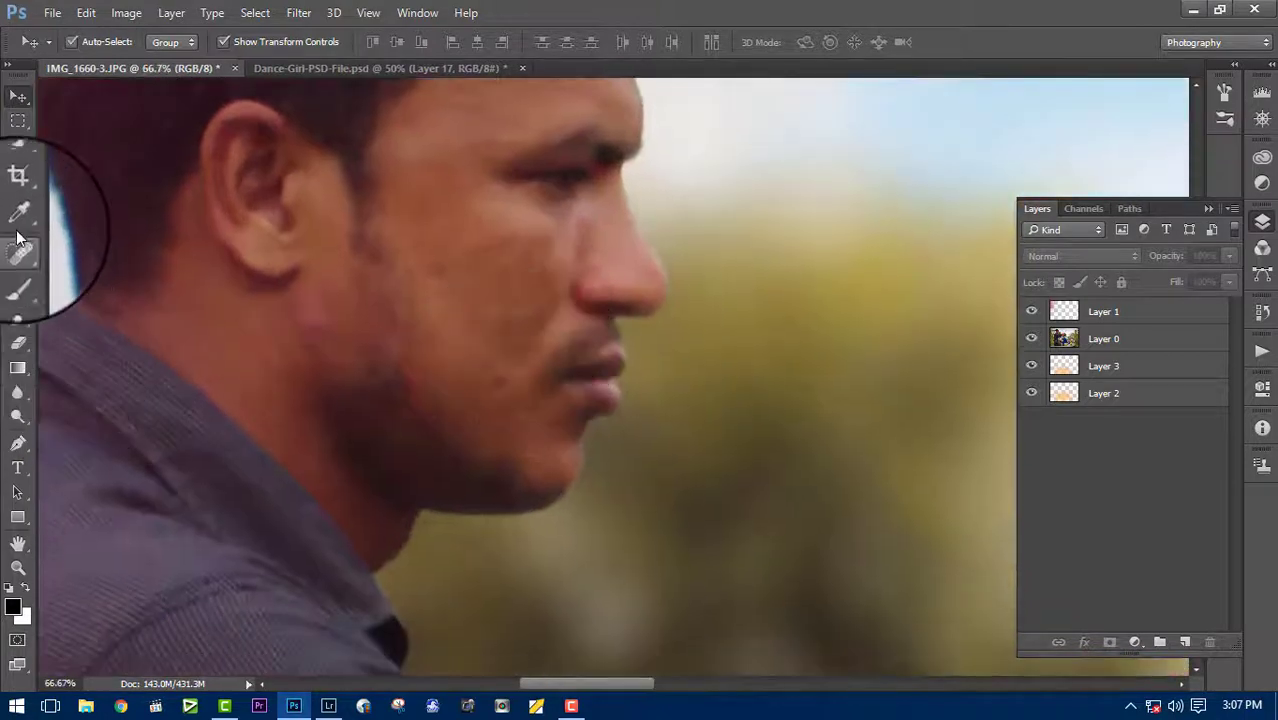
{"action": "left_click", "coordinate": [1142, 343]}
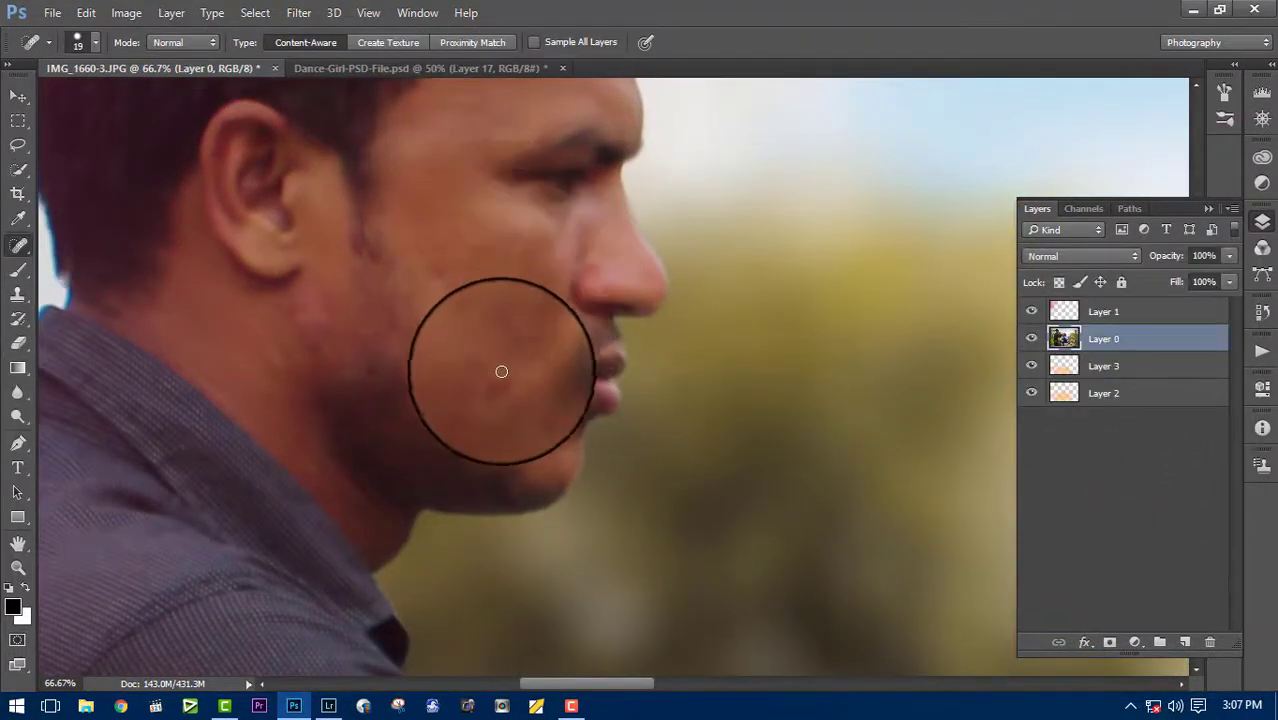
{"action": "left_click_drag", "start_coordinate": [519, 414], "coordinate": [479, 428]}
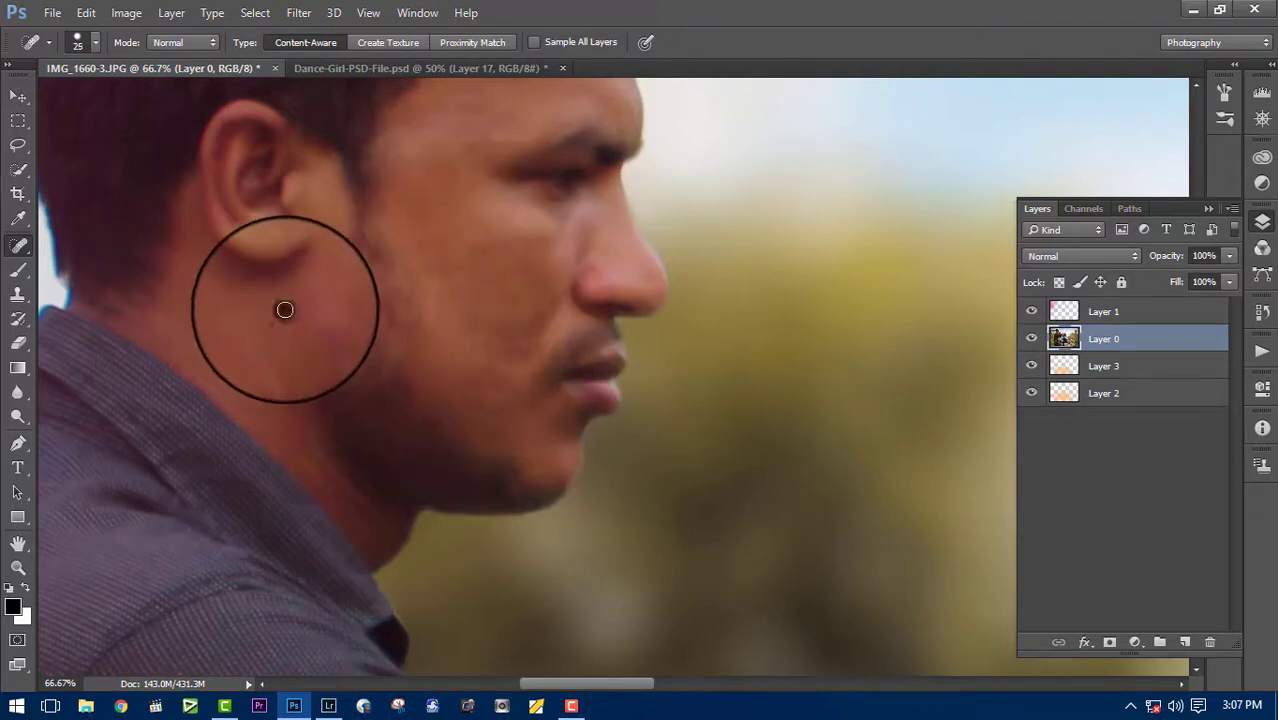
{"action": "key", "text": "bracketright"}
{"action": "left_click_drag", "start_coordinate": [446, 224], "coordinate": [336, 324]}
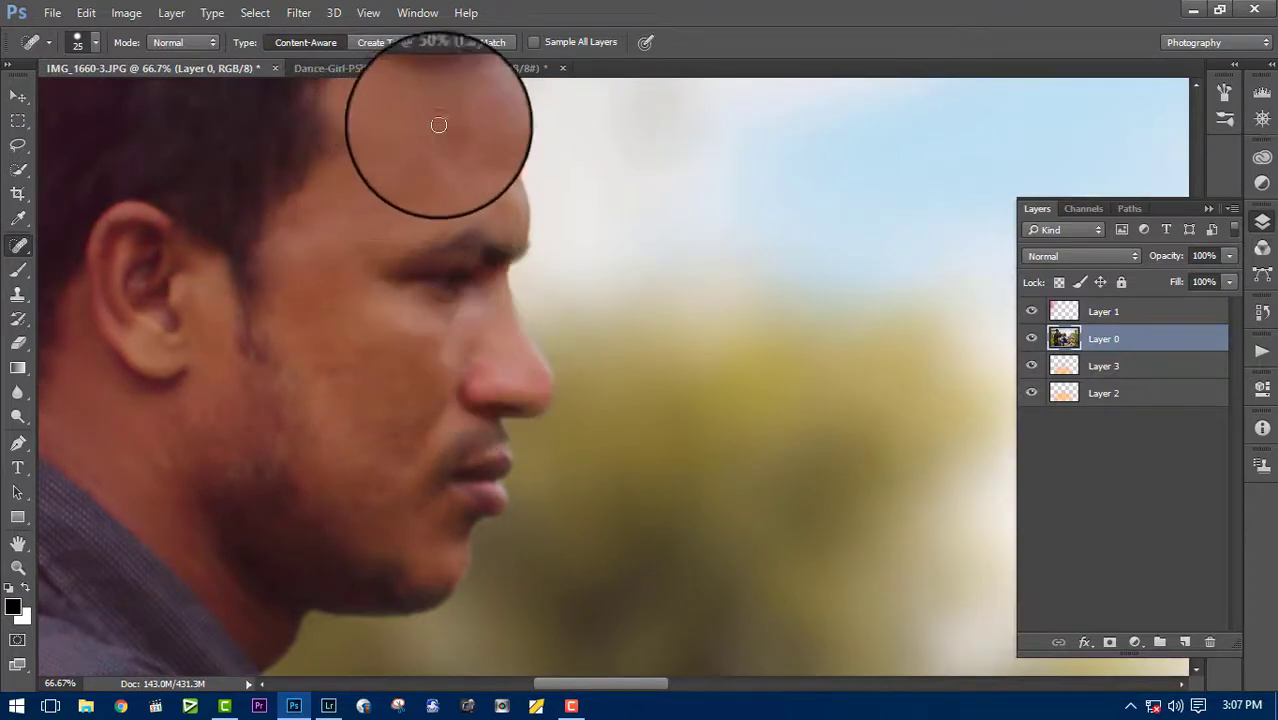
{"action": "left_click", "coordinate": [470, 147]}
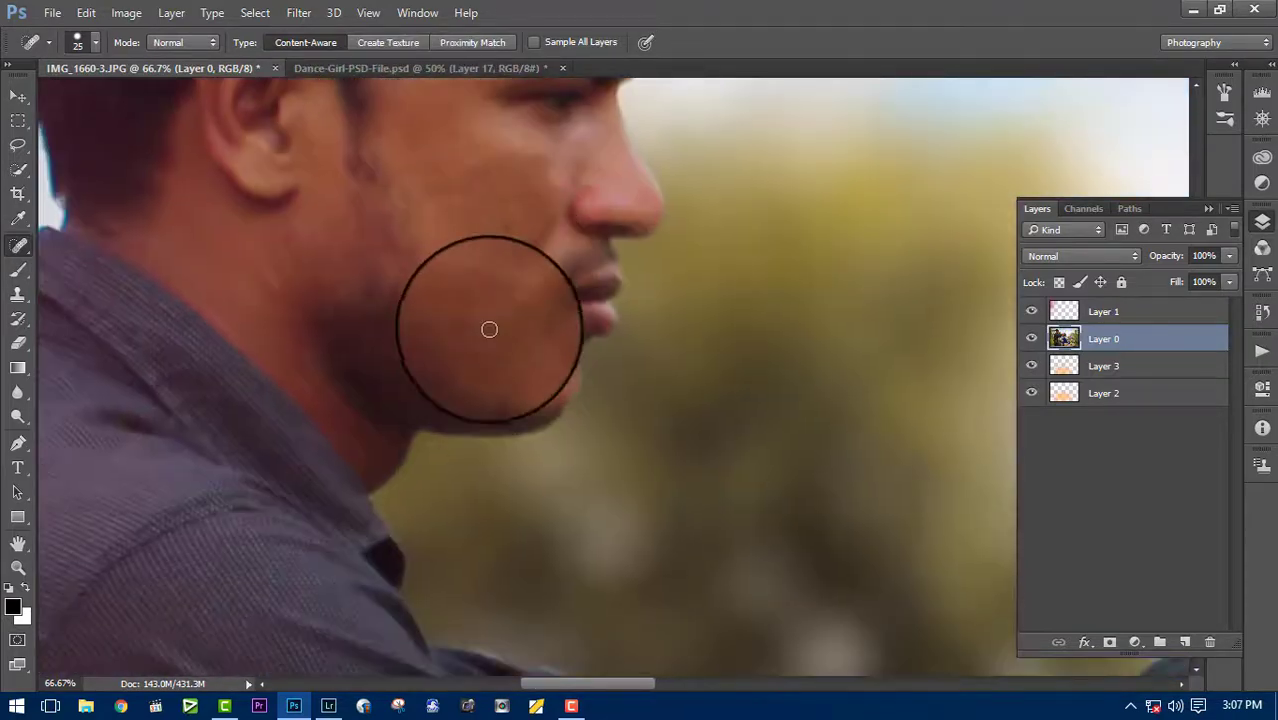
{"action": "left_click", "coordinate": [466, 283]}
{"action": "left_click", "coordinate": [502, 262]}
{"action": "scroll", "coordinate": [799, 305], "scroll_direction": "down", "scroll_amount": 1}
{"action": "scroll", "coordinate": [785, 328], "scroll_direction": "down", "scroll_amount": 2}
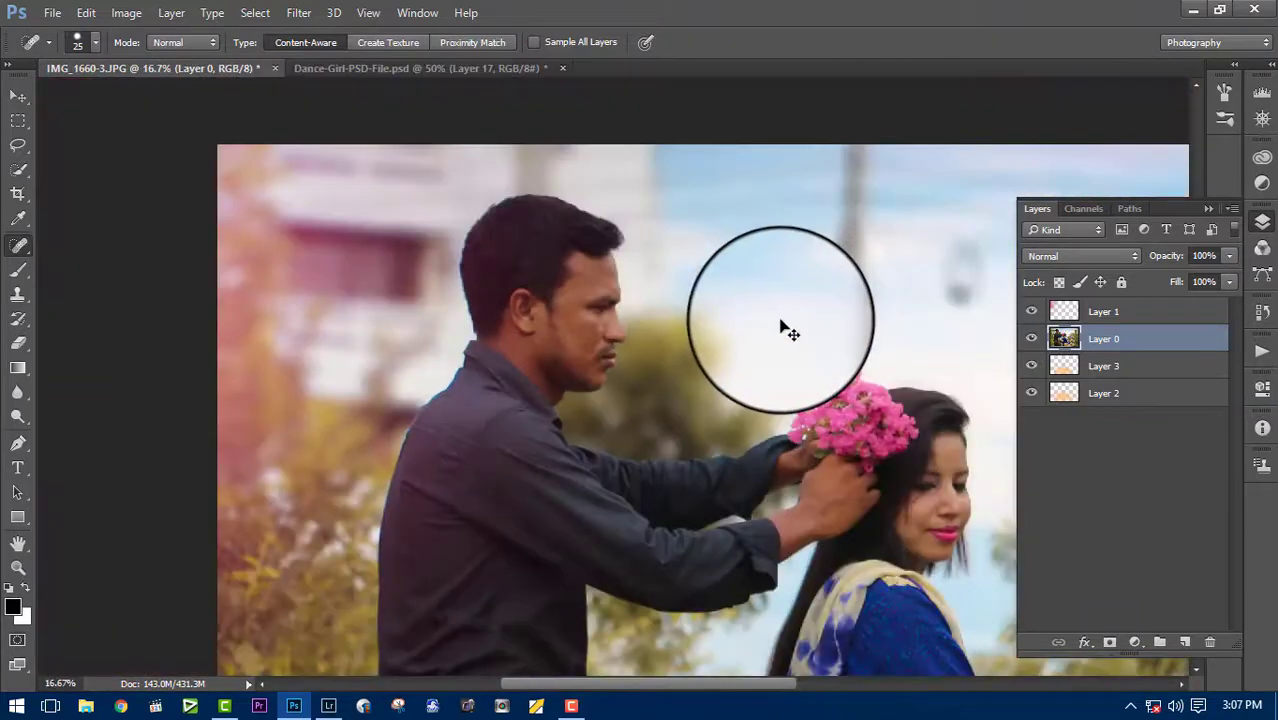
{"action": "scroll", "coordinate": [698, 243], "scroll_direction": "up", "scroll_amount": 1}
Step: Draw an elliptical selection around the man's head
{"action": "left_click_drag", "start_coordinate": [698, 243], "coordinate": [633, 303]}
{"action": "right_click", "coordinate": [18, 120]}
{"action": "left_click", "coordinate": [100, 137]}
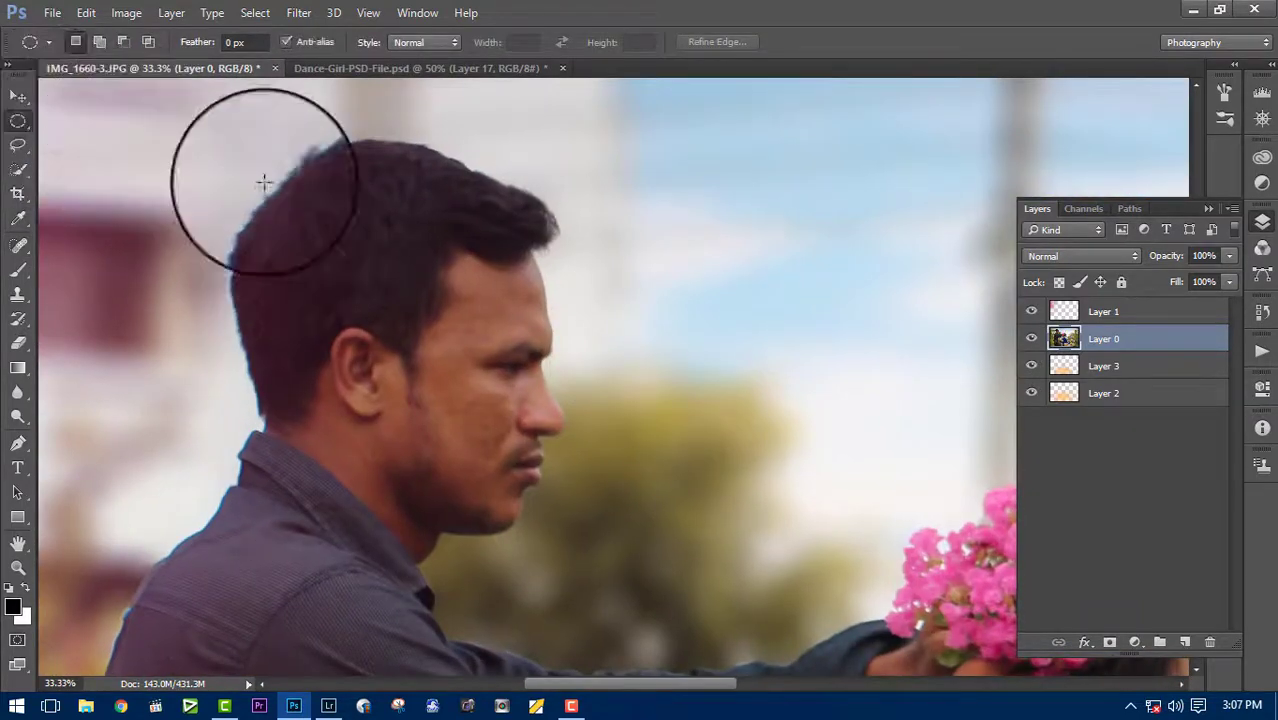
{"action": "left_click_drag", "start_coordinate": [230, 130], "coordinate": [615, 600]}
Step: Apply the Camera Raw Filter with Detail luminance noise reduction of 69 to the selected head
{"action": "left_click", "coordinate": [299, 12]}
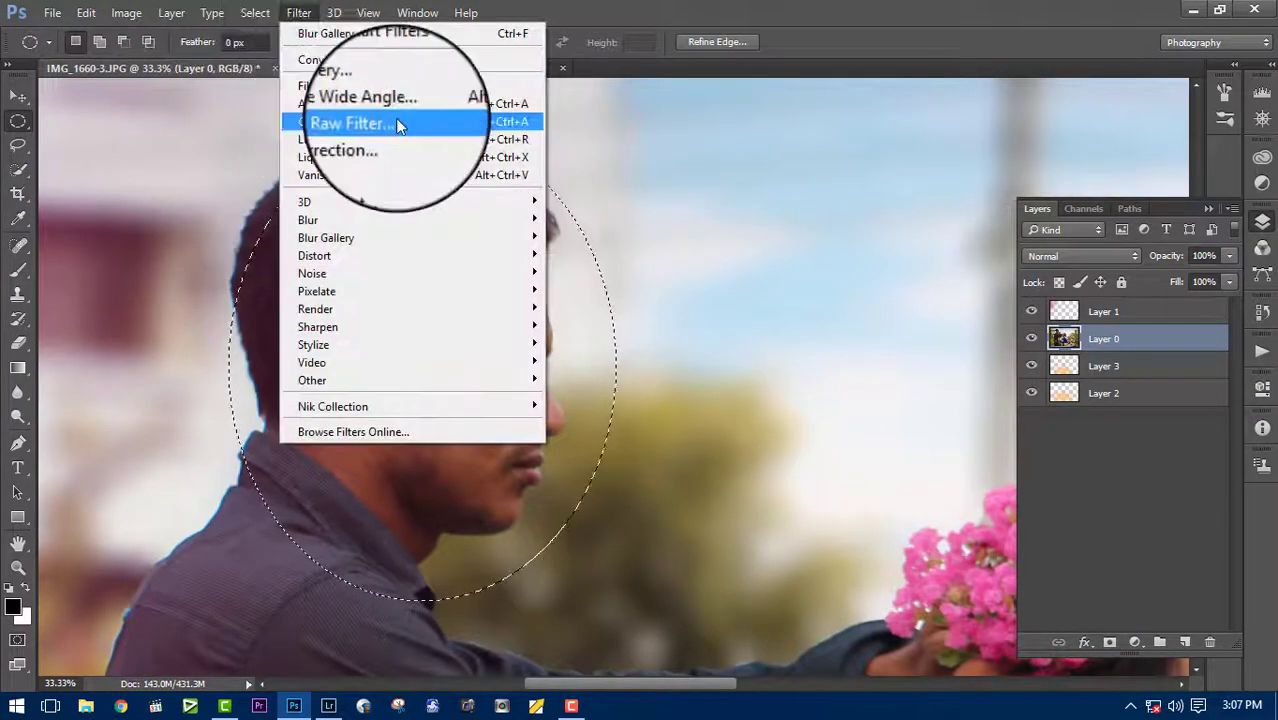
{"action": "left_click", "coordinate": [395, 120]}
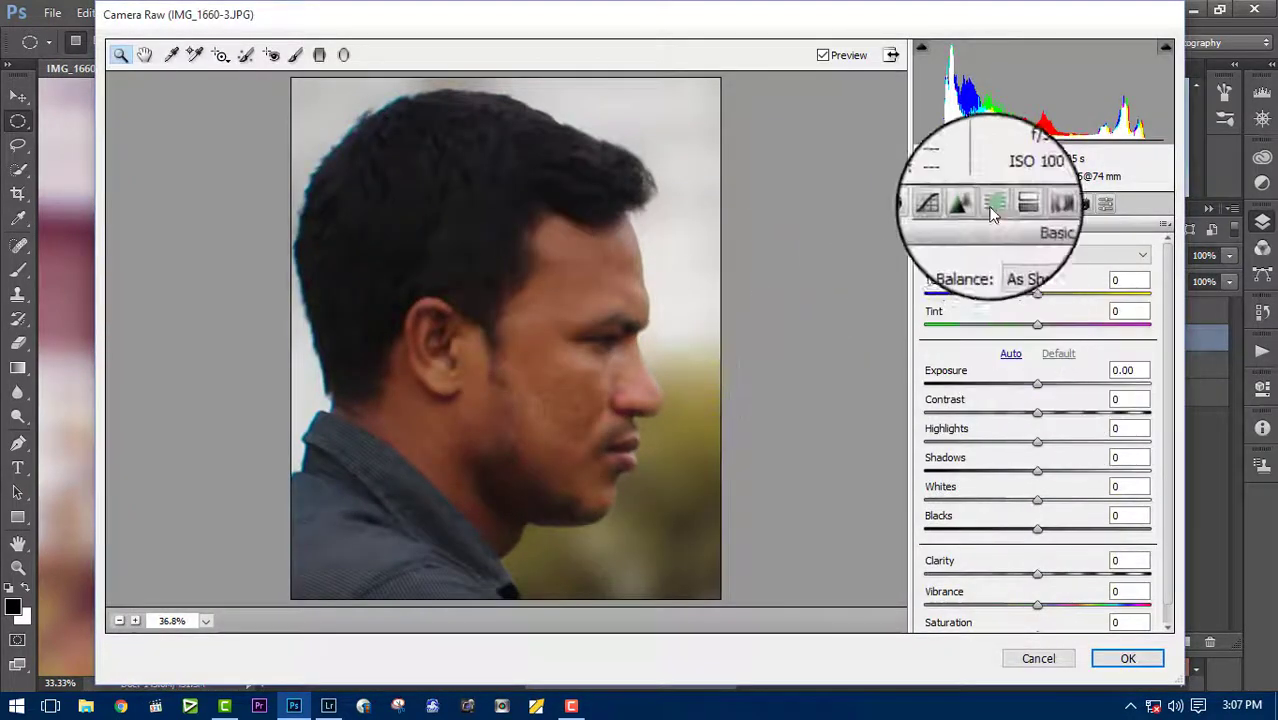
{"action": "left_click", "coordinate": [970, 204]}
{"action": "left_click_drag", "start_coordinate": [925, 434], "coordinate": [1080, 435]}
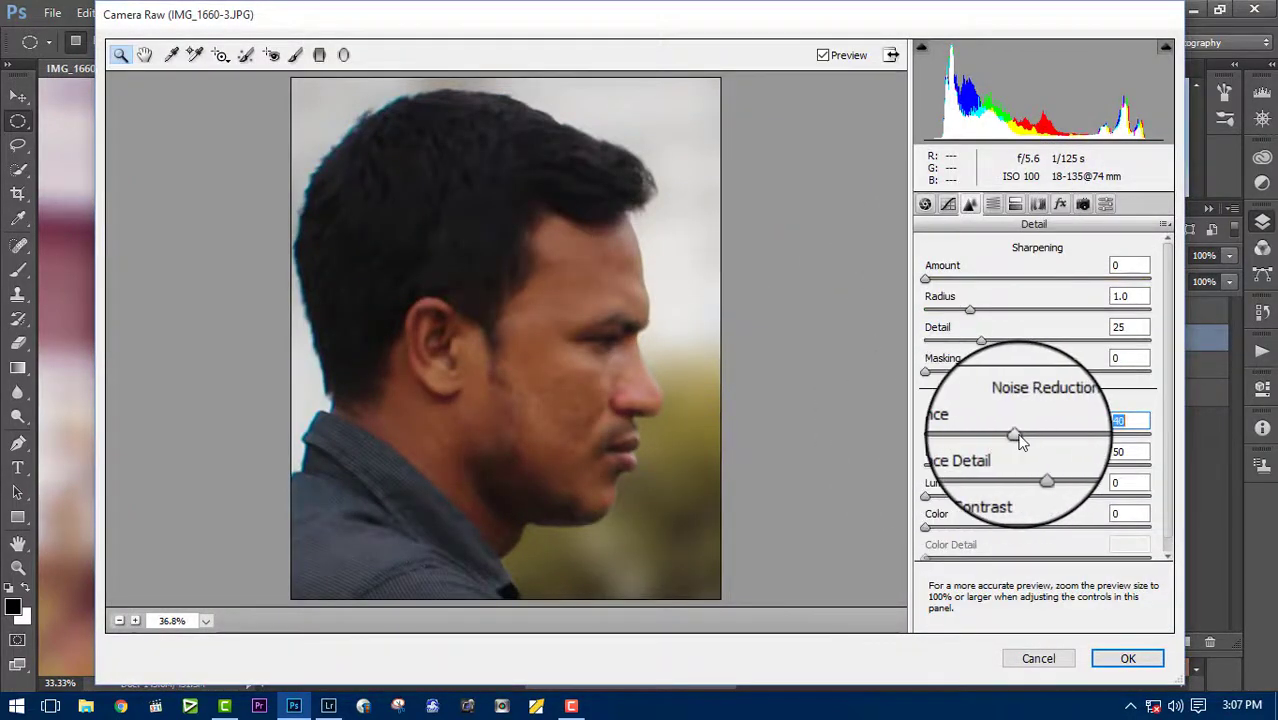
{"action": "left_click", "coordinate": [1128, 658]}
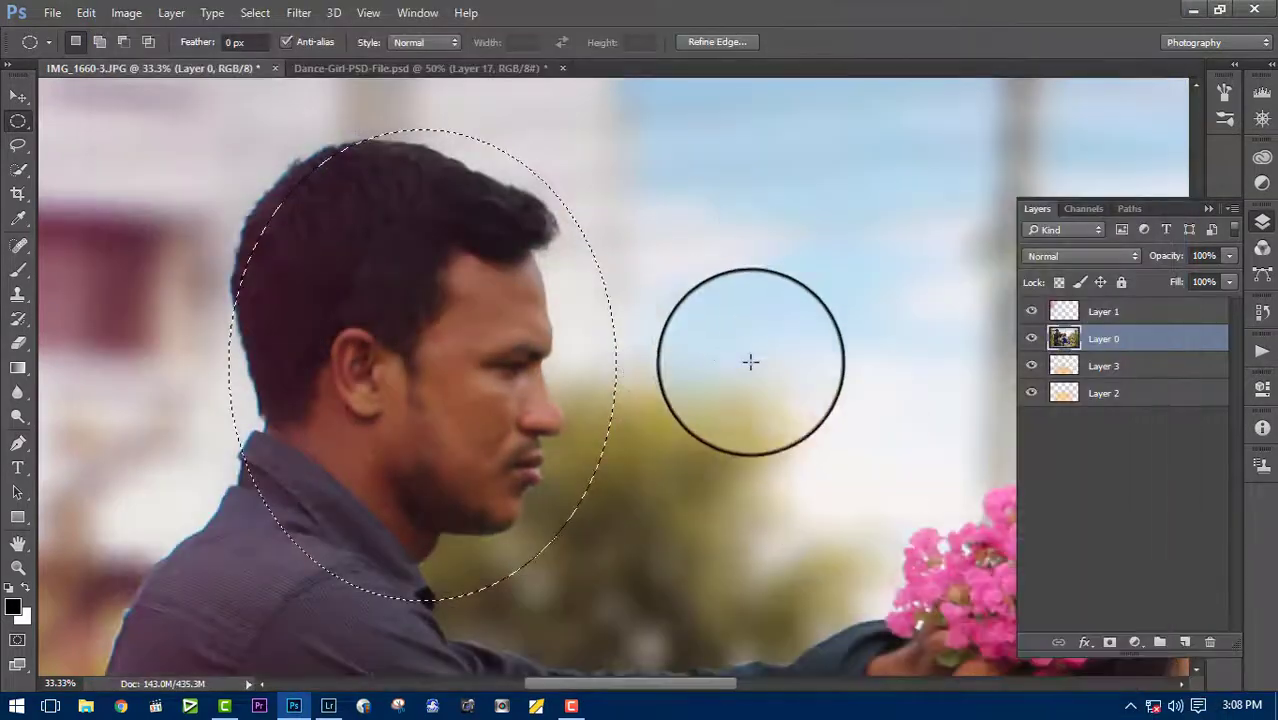
{"action": "scroll", "coordinate": [705, 348], "scroll_direction": "down", "scroll_amount": 2}
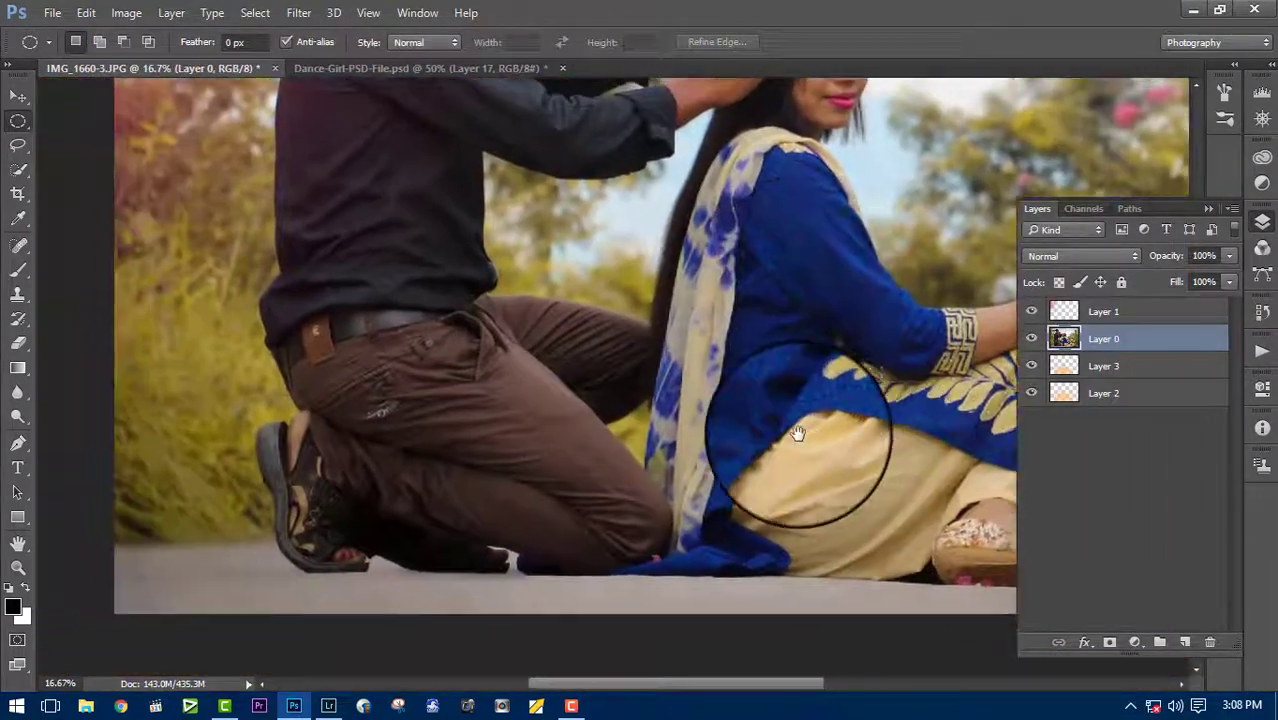
Step: Select the man's trousers with Quick Selection and confirm it with Refine Edge
{"action": "left_click_drag", "start_coordinate": [797, 433], "coordinate": [812, 448]}
{"action": "left_click", "coordinate": [17, 169]}
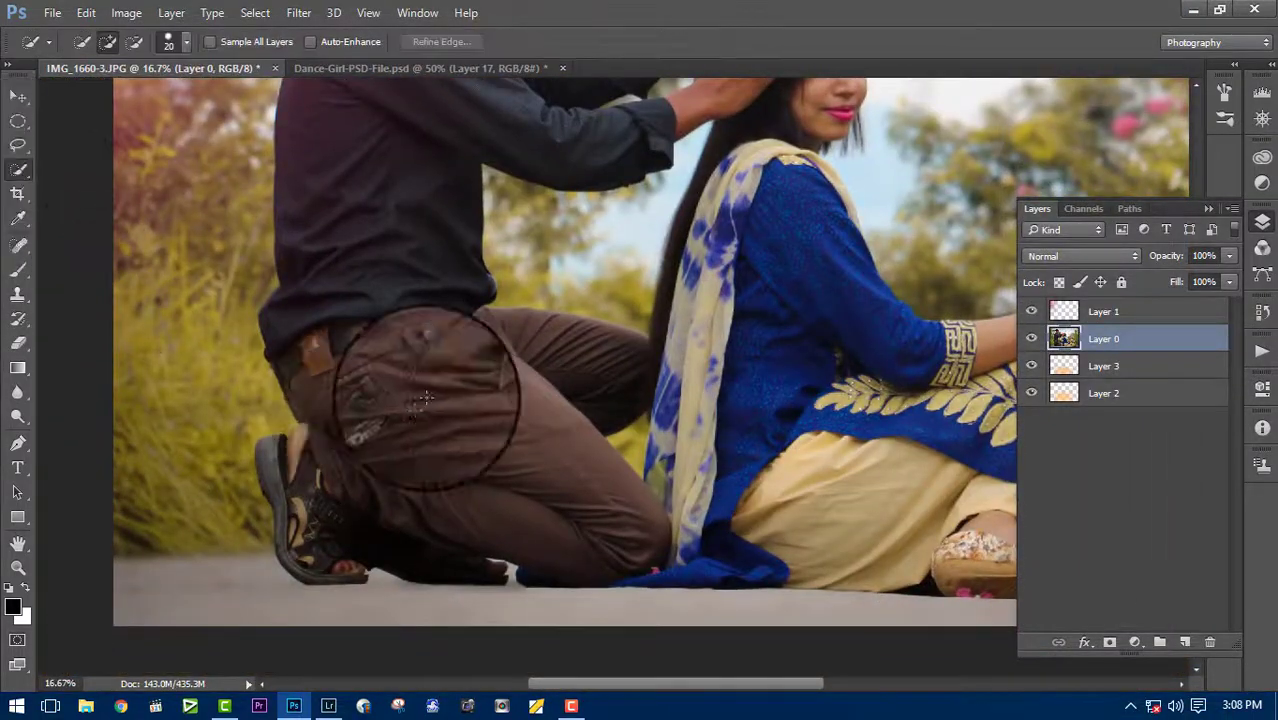
{"action": "mouse_move", "coordinate": [410, 372]}
{"action": "left_mouse_down"}
{"action": "mouse_move", "coordinate": [590, 300]}
{"action": "mouse_move", "coordinate": [585, 470]}
{"action": "mouse_move", "coordinate": [562, 542]}
{"action": "mouse_move", "coordinate": [328, 375]}
{"action": "mouse_move", "coordinate": [228, 428]}
{"action": "mouse_move", "coordinate": [414, 599]}
{"action": "mouse_move", "coordinate": [503, 577]}
{"action": "mouse_move", "coordinate": [334, 571]}
{"action": "mouse_move", "coordinate": [320, 549]}
{"action": "mouse_move", "coordinate": [520, 570]}
{"action": "mouse_move", "coordinate": [559, 605]}
{"action": "mouse_move", "coordinate": [639, 576]}
{"action": "mouse_move", "coordinate": [676, 545]}
{"action": "mouse_move", "coordinate": [657, 472]}
{"action": "mouse_move", "coordinate": [605, 434]}
{"action": "mouse_move", "coordinate": [656, 400]}
{"action": "mouse_move", "coordinate": [662, 342]}
{"action": "left_mouse_up"}
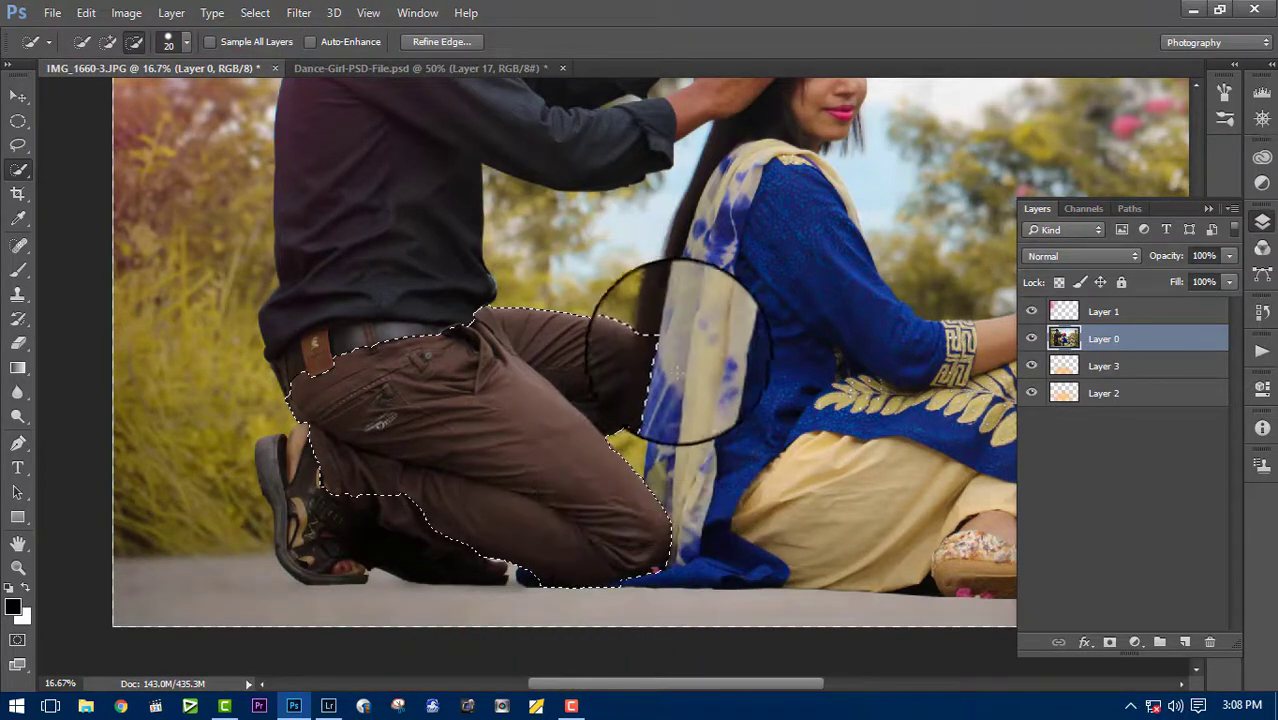
{"action": "left_click", "coordinate": [441, 41]}
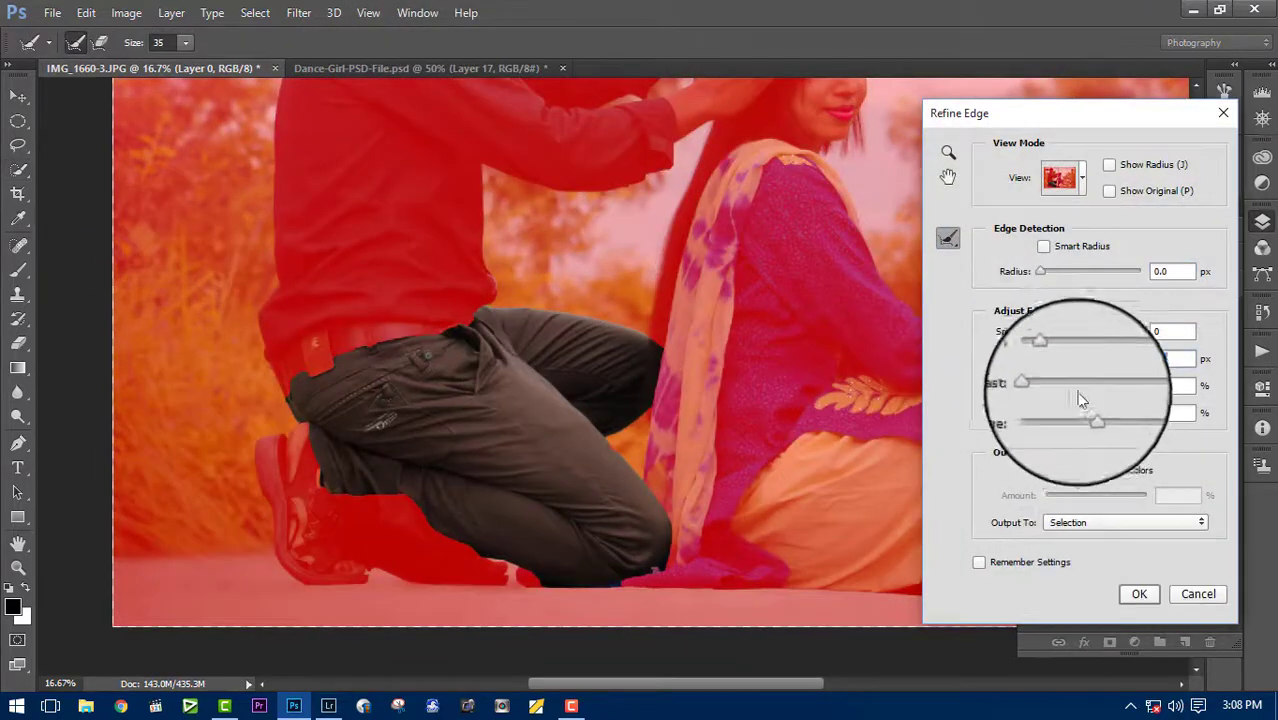
{"action": "left_click", "coordinate": [1139, 593]}
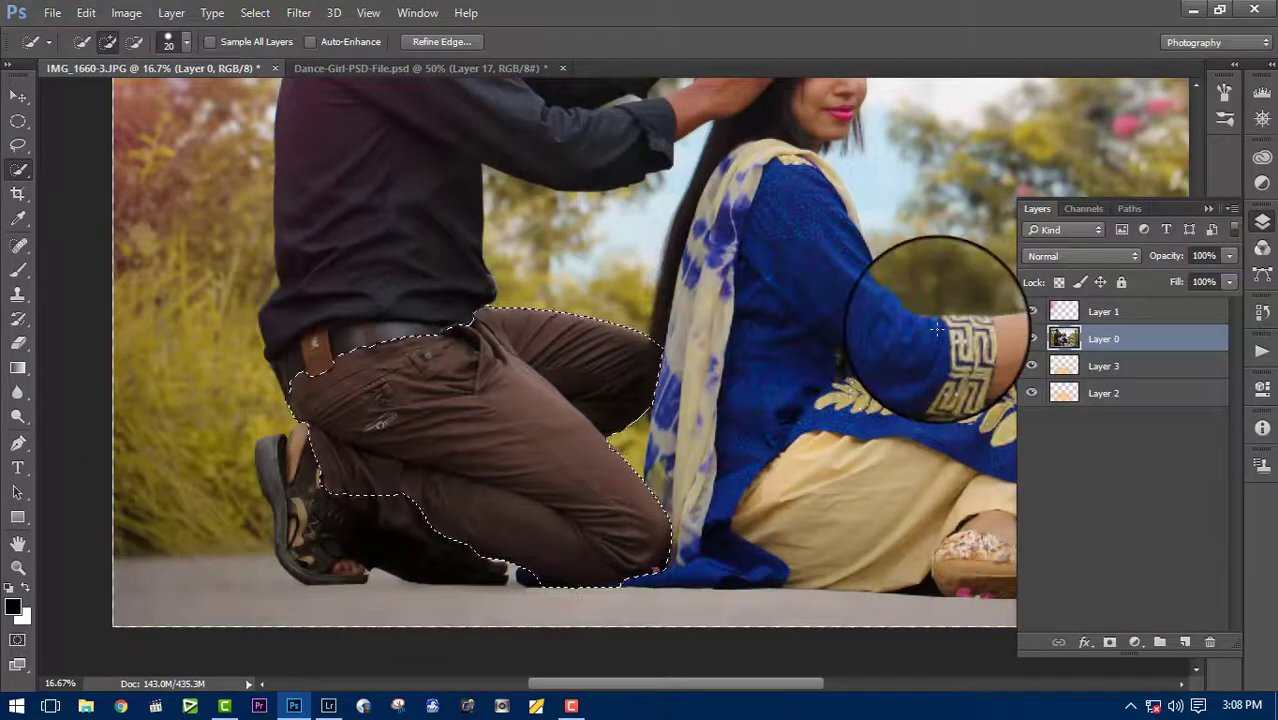
Step: Turn the trousers purple with Levels, raising the Blue channel midtone to about 1.46
{"action": "key", "text": "ctrl+l"}
{"action": "left_click_drag", "start_coordinate": [600, 108], "coordinate": [991, 175]}
{"action": "left_click", "coordinate": [980, 249]}
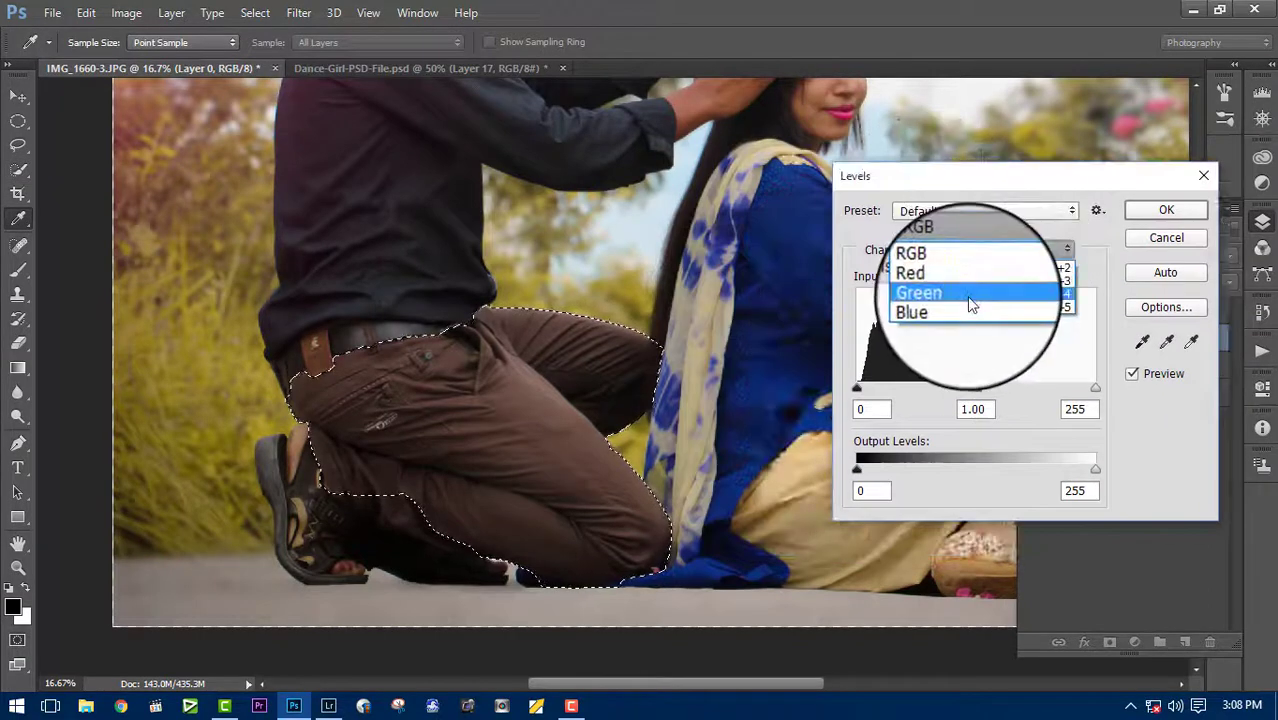
{"action": "left_click", "coordinate": [940, 317]}
{"action": "mouse_move", "coordinate": [976, 388]}
{"action": "left_mouse_down"}
{"action": "mouse_move", "coordinate": [932, 390]}
{"action": "mouse_move", "coordinate": [1021, 389]}
{"action": "mouse_move", "coordinate": [943, 389]}
{"action": "left_mouse_up"}
{"action": "left_click", "coordinate": [980, 249]}
{"action": "left_click", "coordinate": [966, 297]}
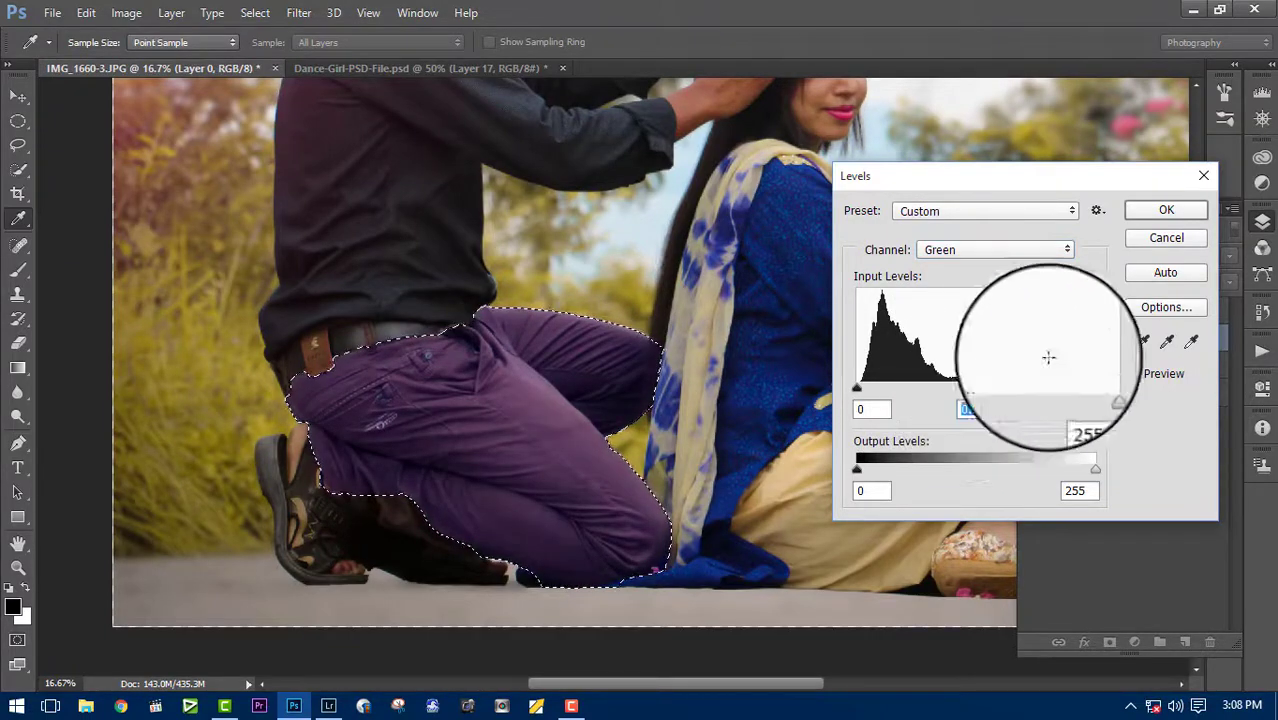
{"action": "key", "text": "Return"}
{"action": "left_click", "coordinate": [18, 145]}
Step: Deselect the trousers and scroll around the photo
{"action": "key", "text": "ctrl+d"}
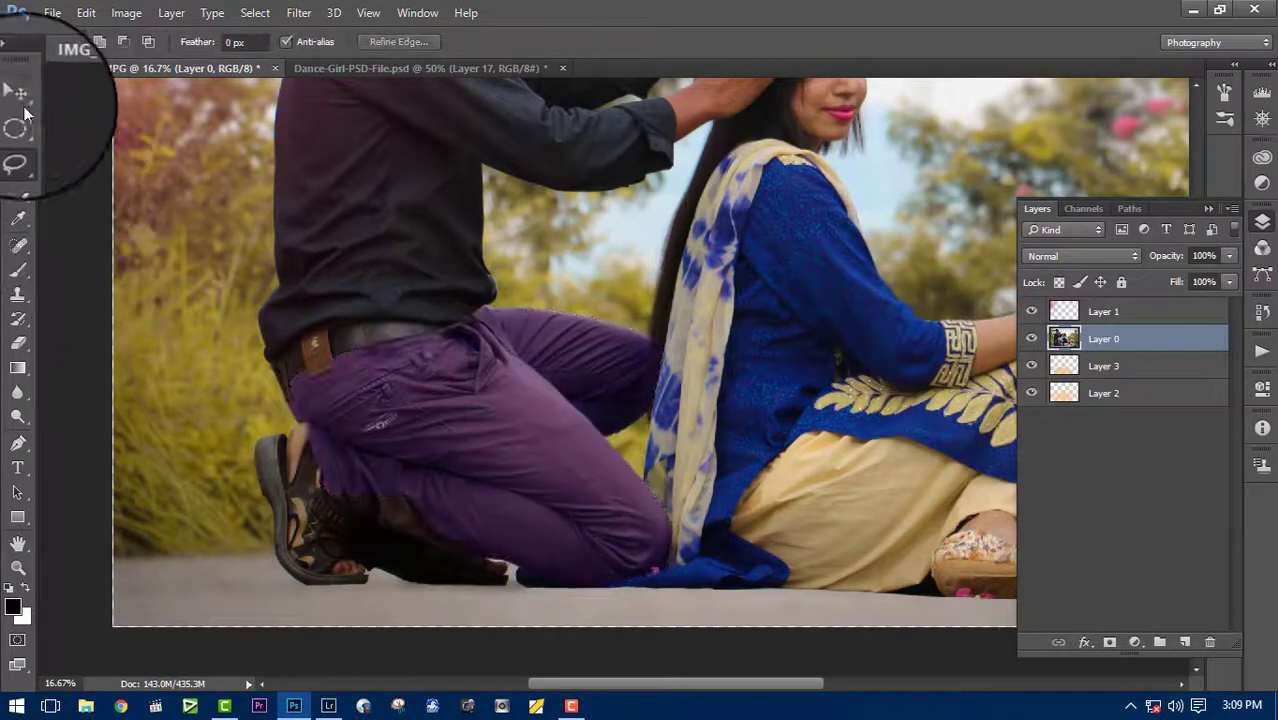
{"action": "left_click", "coordinate": [20, 97]}
{"action": "scroll", "coordinate": [850, 328], "scroll_direction": "down", "scroll_amount": 1}
{"action": "scroll", "coordinate": [876, 391], "scroll_direction": "down", "scroll_amount": 1}
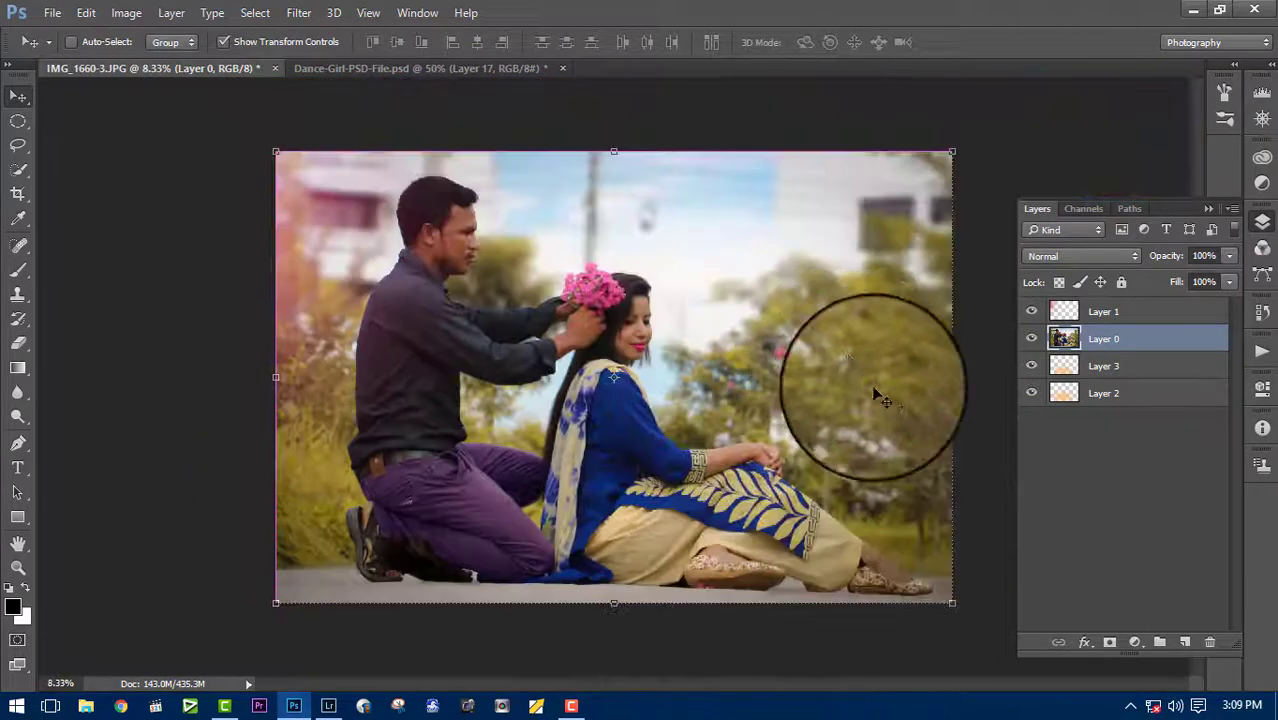
{"action": "scroll", "coordinate": [966, 432], "scroll_direction": "down", "scroll_amount": 1}
{"action": "scroll", "coordinate": [966, 432], "scroll_direction": "up", "scroll_amount": 1}
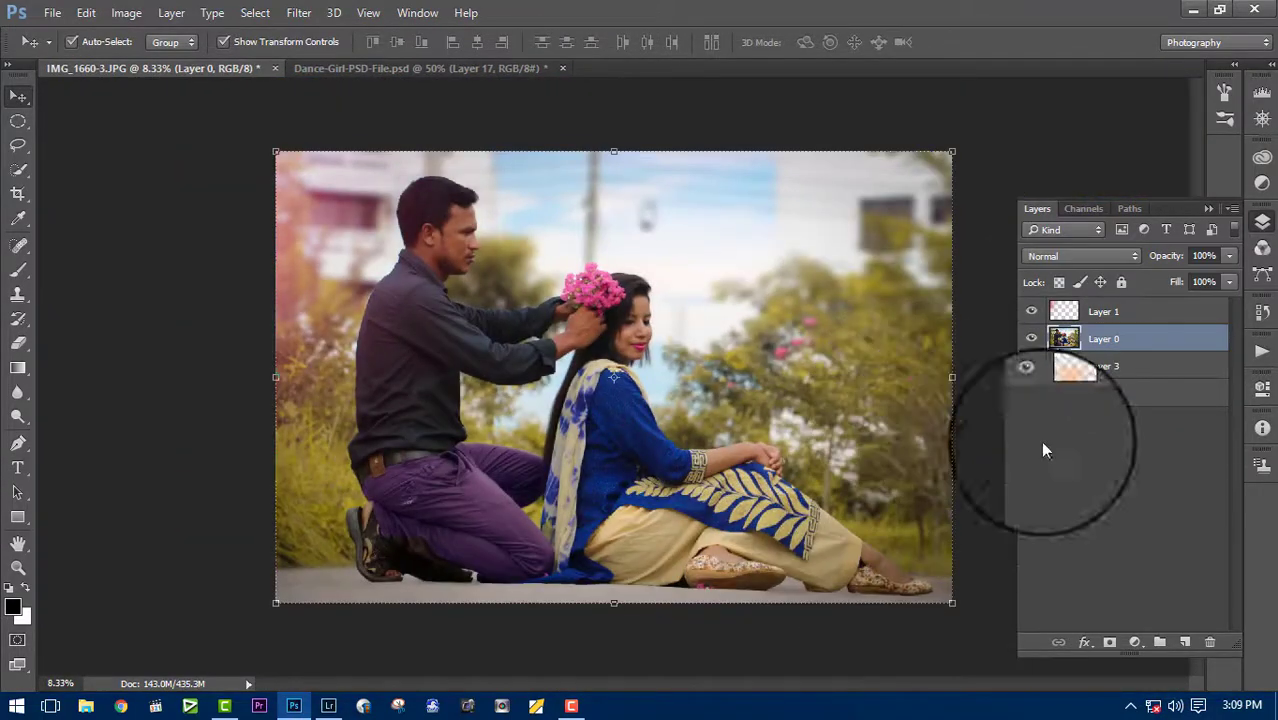
Step: Lasso the trees on the right side and feather the selection by 250 pixels
{"action": "left_click", "coordinate": [18, 145]}
{"action": "mouse_move", "coordinate": [715, 318]}
{"action": "left_mouse_down"}
{"action": "mouse_move", "coordinate": [985, 252]}
{"action": "mouse_move", "coordinate": [712, 322]}
{"action": "left_mouse_up"}
{"action": "left_click", "coordinate": [934, 352]}
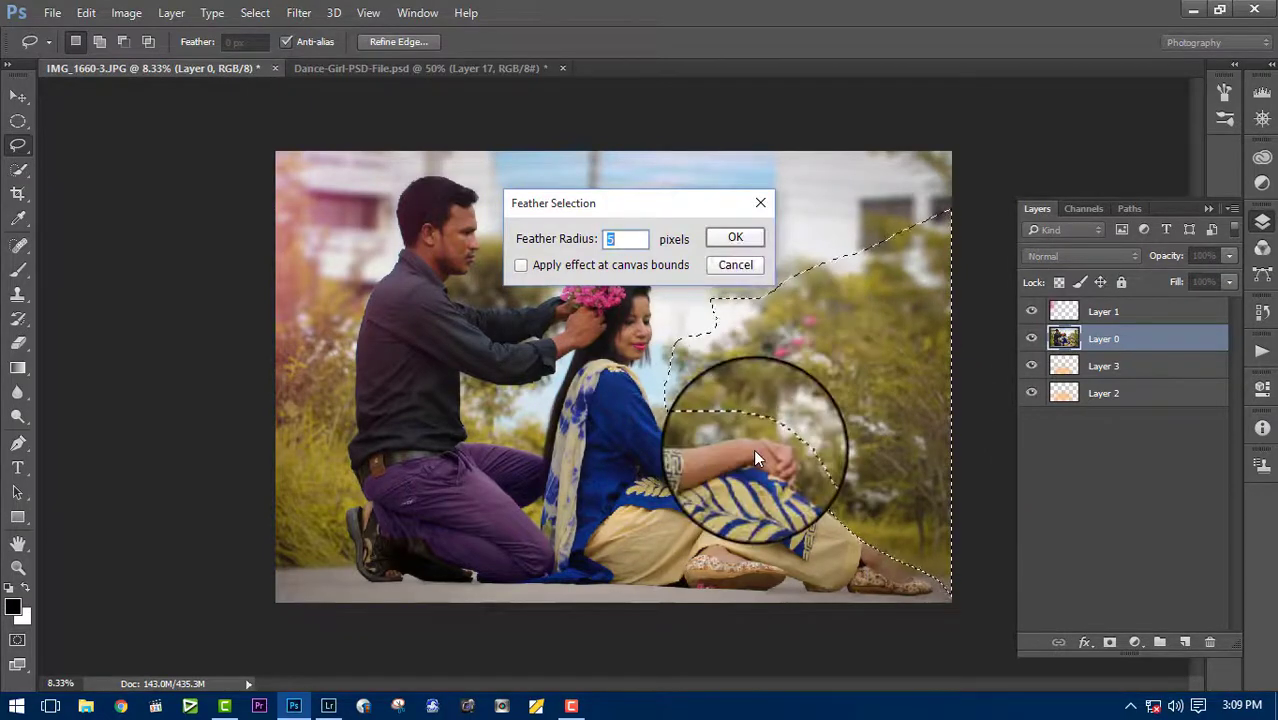
{"action": "type", "text": "250"}
{"action": "left_click", "coordinate": [733, 236]}
Step: Apply Levels to the trees with the Green channel midtone lifted to 1.16
{"action": "key", "text": "ctrl+l"}
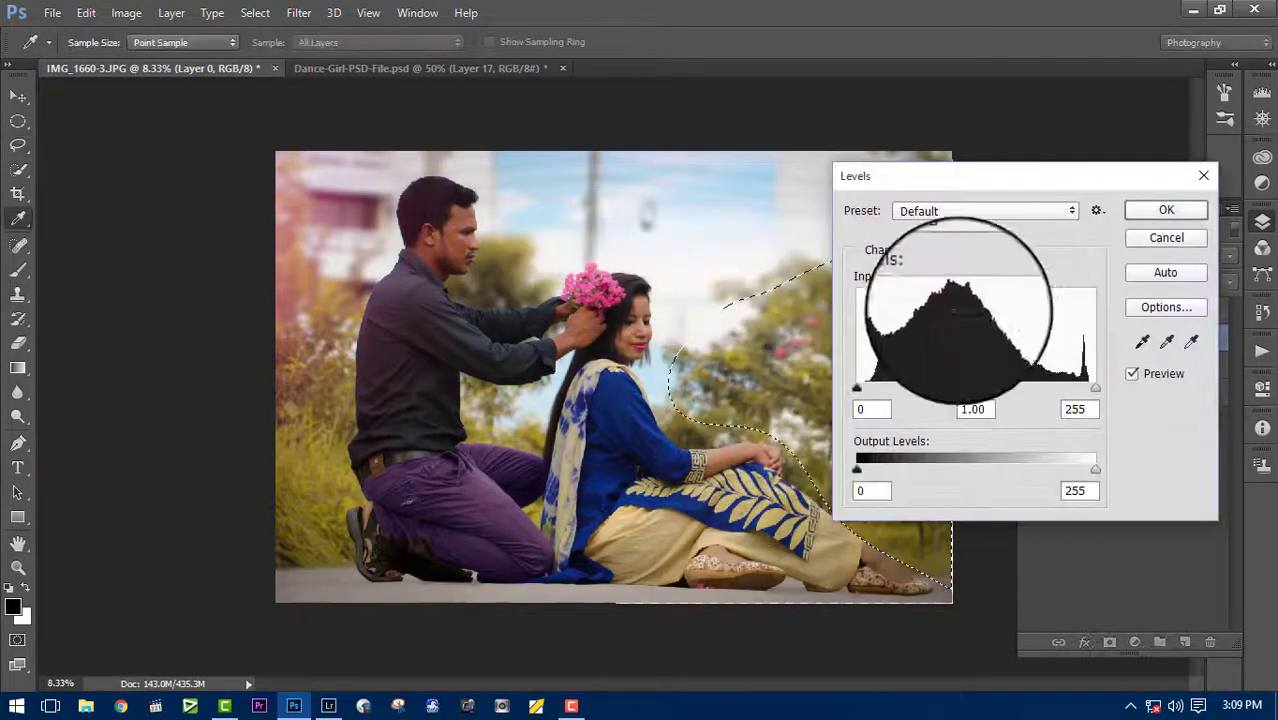
{"action": "left_click", "coordinate": [960, 252]}
{"action": "left_click", "coordinate": [966, 300]}
{"action": "mouse_move", "coordinate": [967, 387]}
{"action": "left_mouse_down"}
{"action": "mouse_move", "coordinate": [955, 388]}
{"action": "mouse_move", "coordinate": [965, 392]}
{"action": "left_mouse_up"}
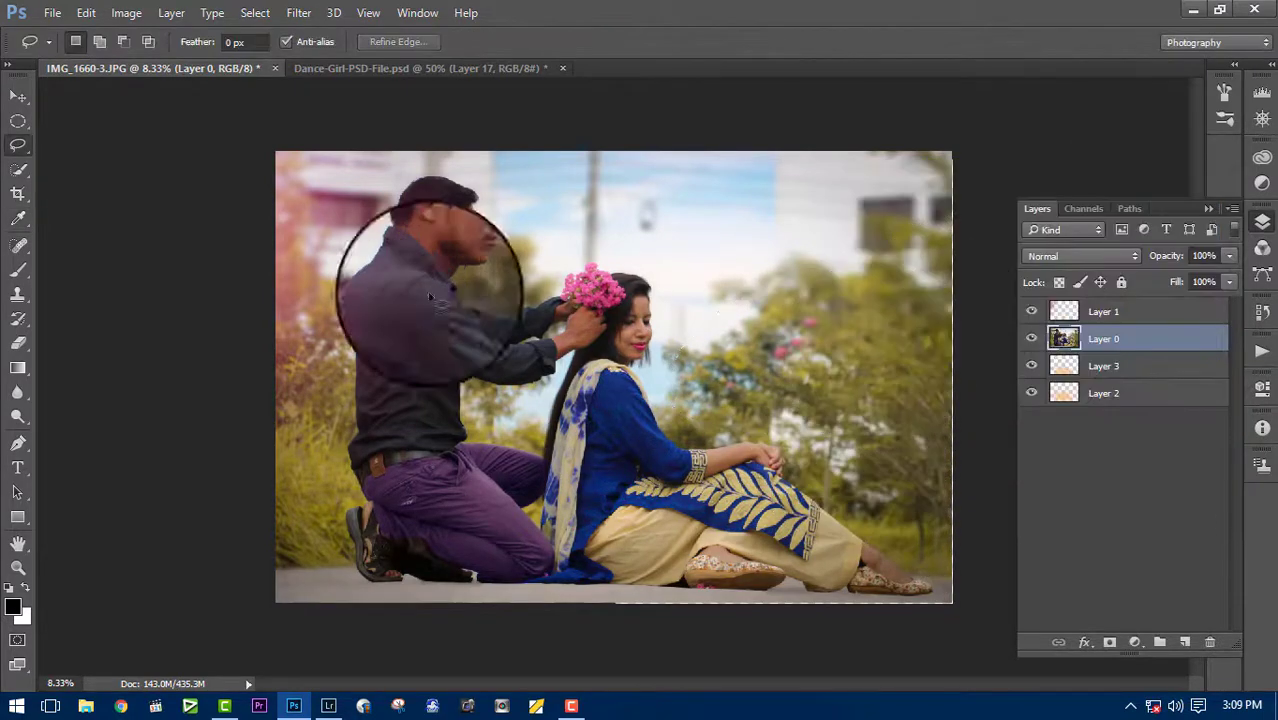
{"action": "left_click", "coordinate": [18, 95]}
{"action": "key", "text": "ctrl+plus"}
{"action": "key", "text": "ctrl+plus"}
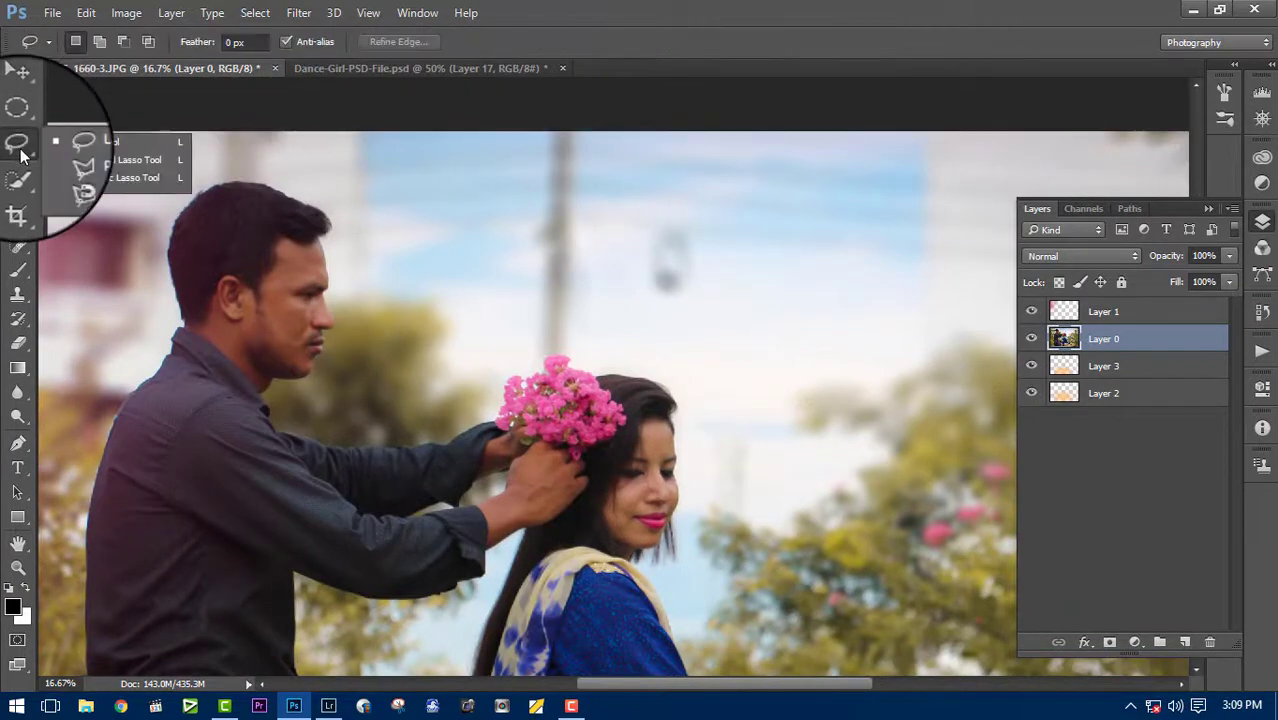
Step: Outline the pole with the Polygonal Lasso and remove it with a Content-Aware fill
{"action": "left_click", "coordinate": [130, 159]}
{"action": "left_click", "coordinate": [548, 130]}
{"action": "left_click", "coordinate": [542, 351]}
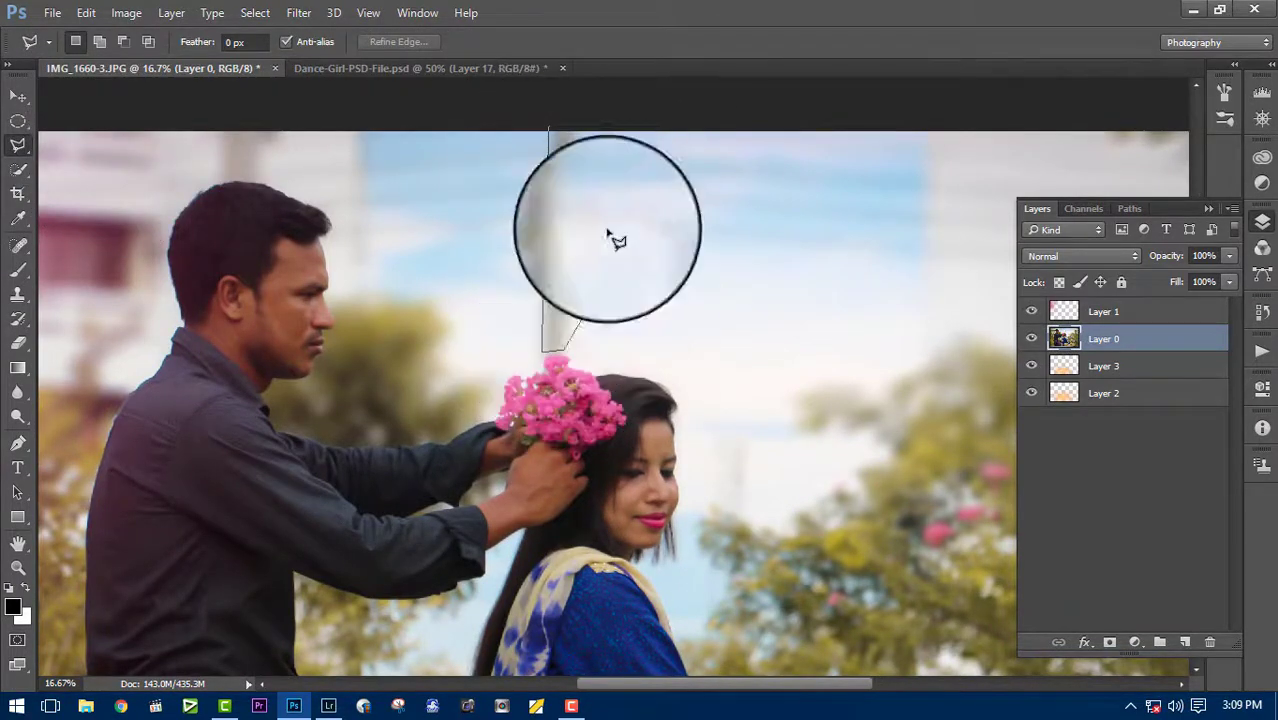
{"action": "right_click", "coordinate": [558, 172]}
{"action": "left_click", "coordinate": [651, 430]}
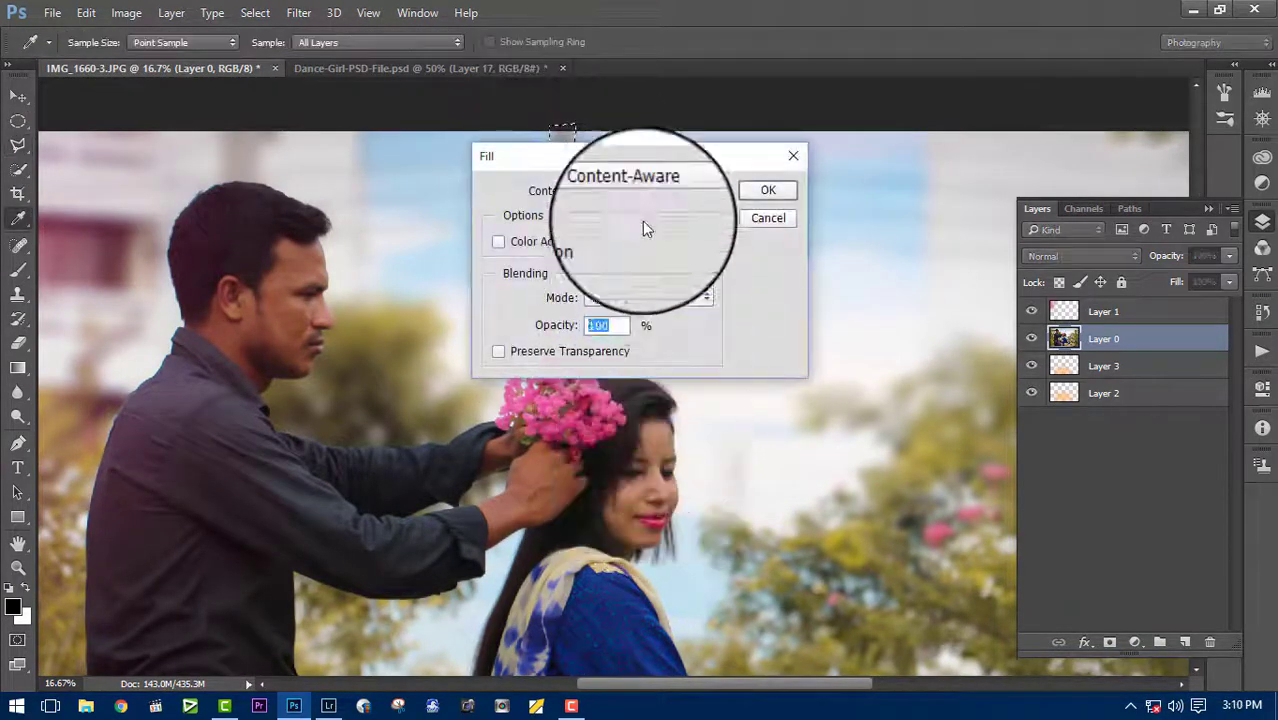
{"action": "left_click", "coordinate": [757, 197]}
Step: Content-Aware fill the thin leftover strip of pole at the top
{"action": "left_click", "coordinate": [540, 127]}
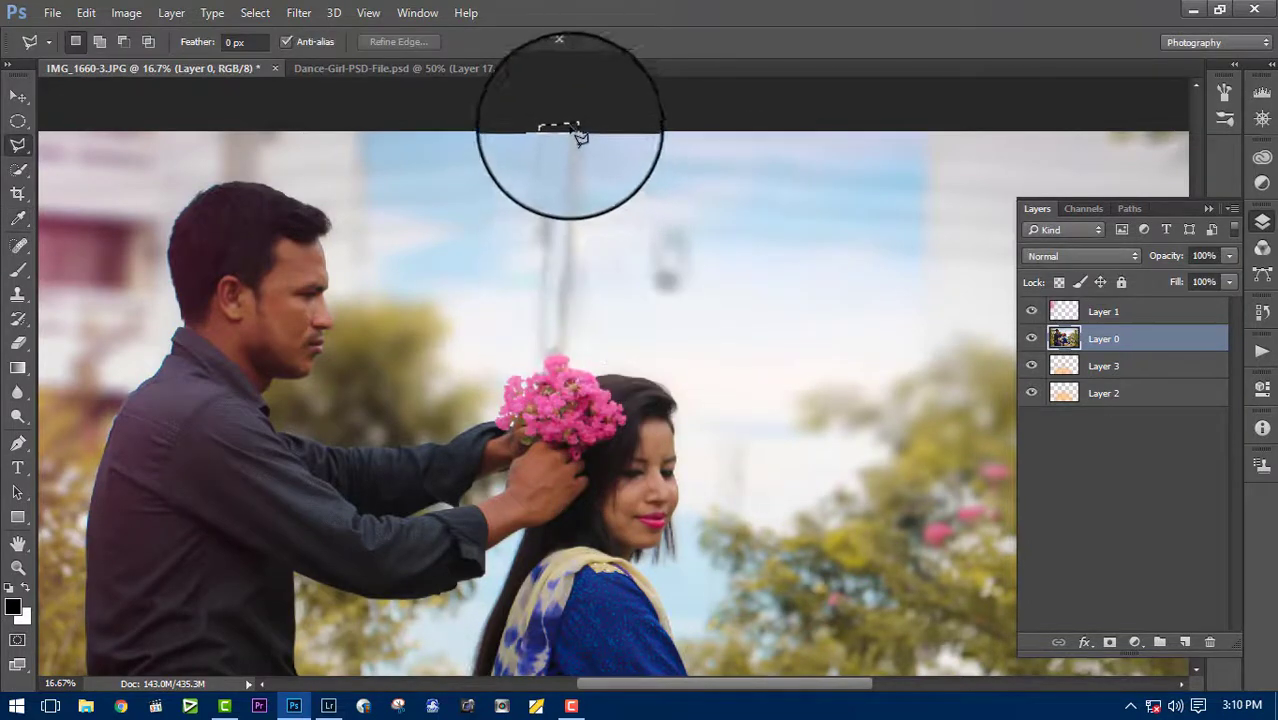
{"action": "left_click", "coordinate": [551, 348]}
{"action": "left_click", "coordinate": [575, 347]}
{"action": "left_click", "coordinate": [601, 112]}
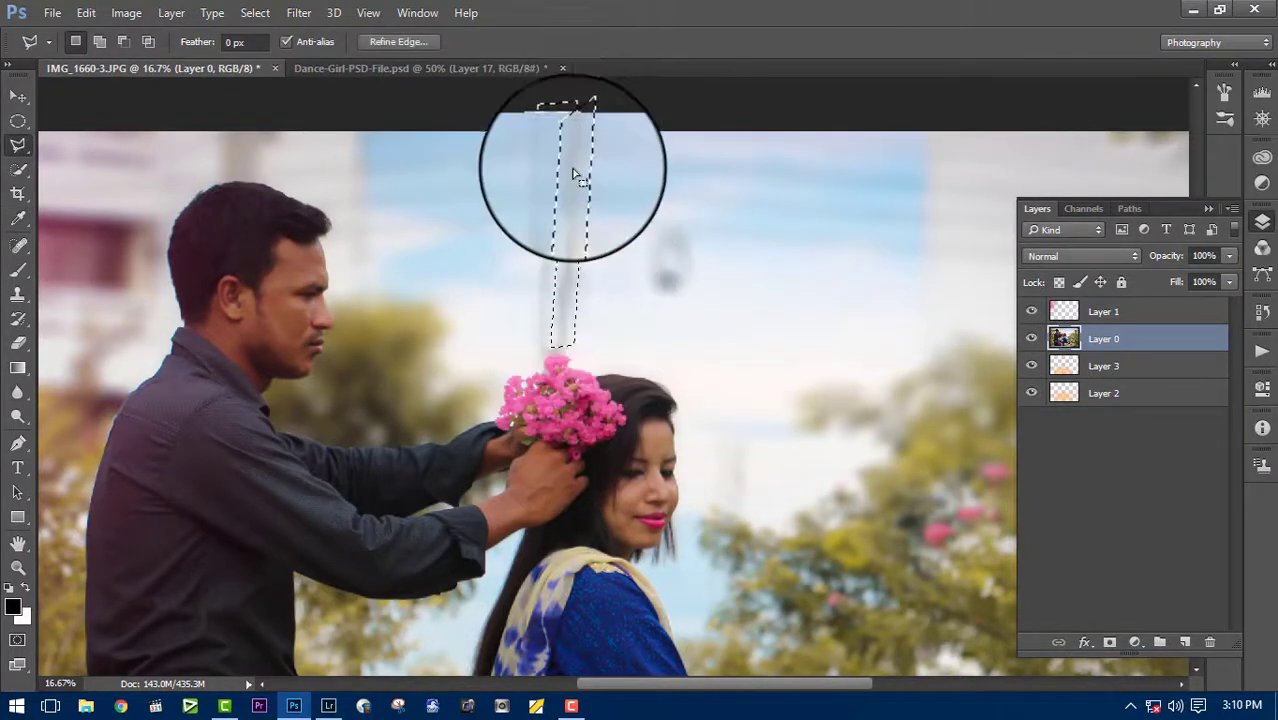
{"action": "right_click", "coordinate": [573, 175]}
{"action": "left_click", "coordinate": [635, 432]}
{"action": "left_click", "coordinate": [775, 195]}
Step: Outline the last remaining pole strip and Content-Aware fill it with sky
{"action": "left_click", "coordinate": [540, 100]}
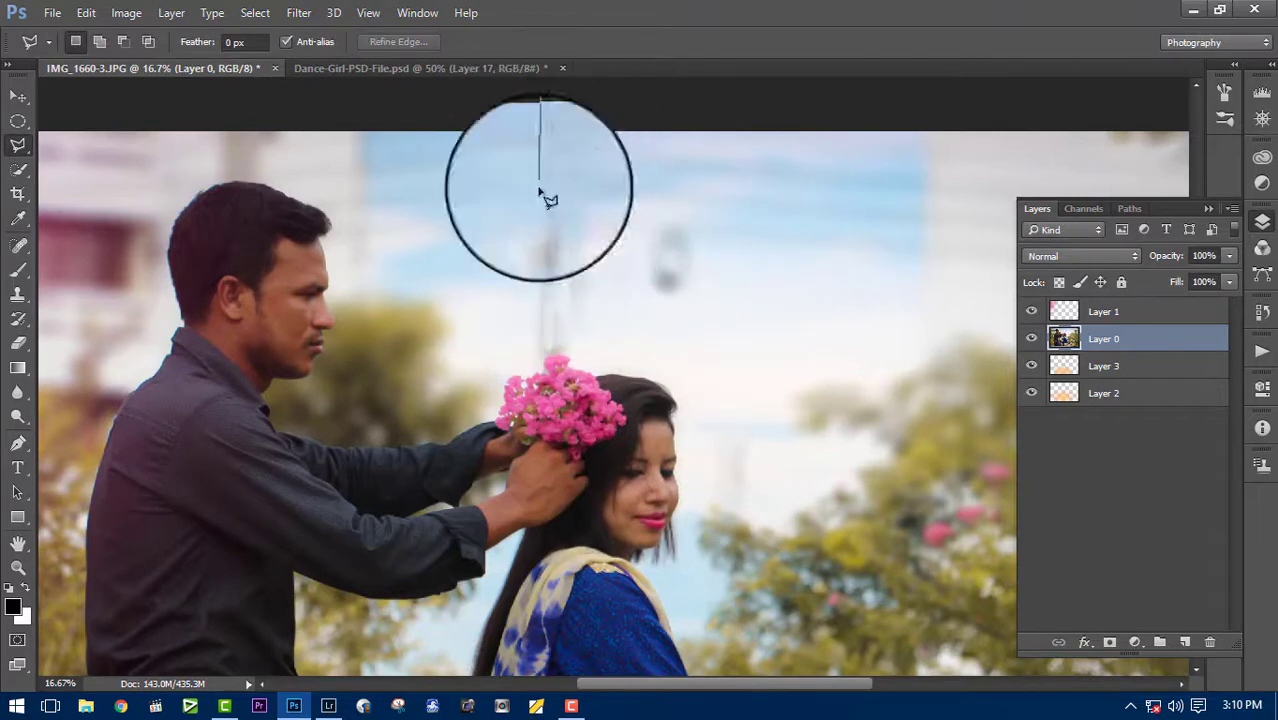
{"action": "left_click", "coordinate": [538, 352]}
{"action": "left_click", "coordinate": [560, 352]}
{"action": "left_click", "coordinate": [585, 123]}
{"action": "left_click", "coordinate": [540, 102]}
{"action": "right_click", "coordinate": [549, 189]}
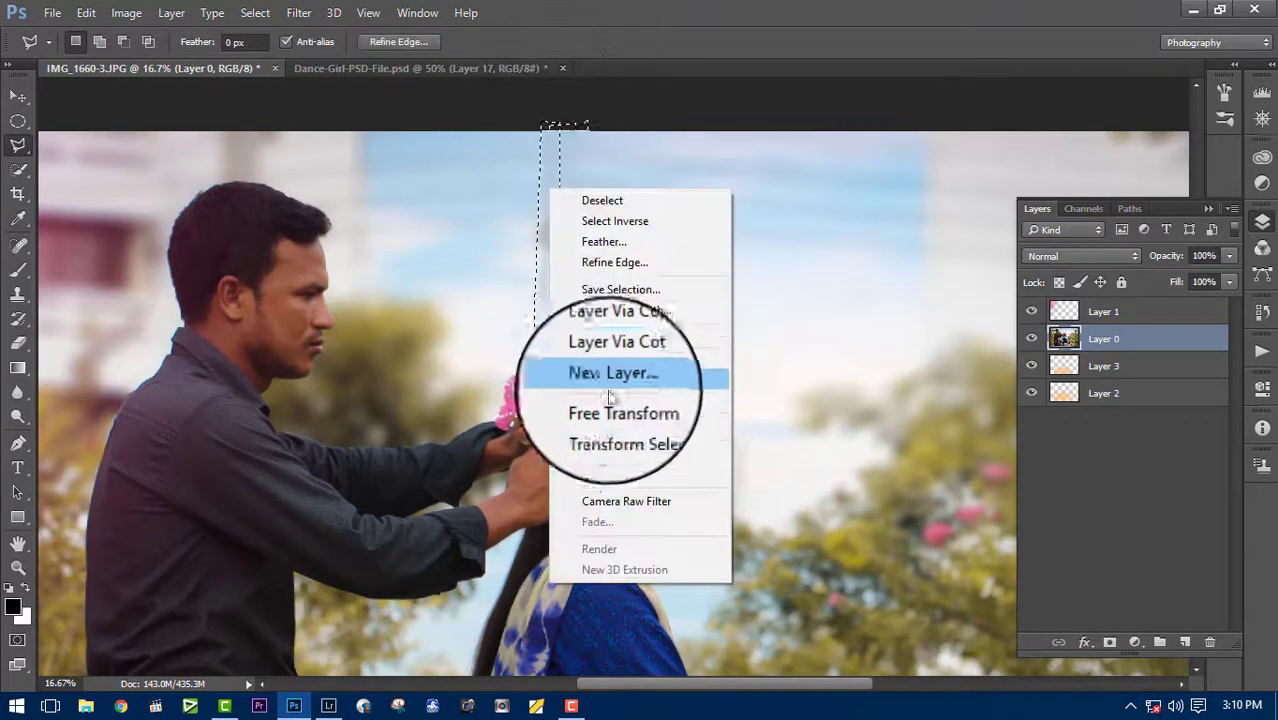
{"action": "left_click", "coordinate": [610, 439]}
{"action": "left_click", "coordinate": [760, 165]}
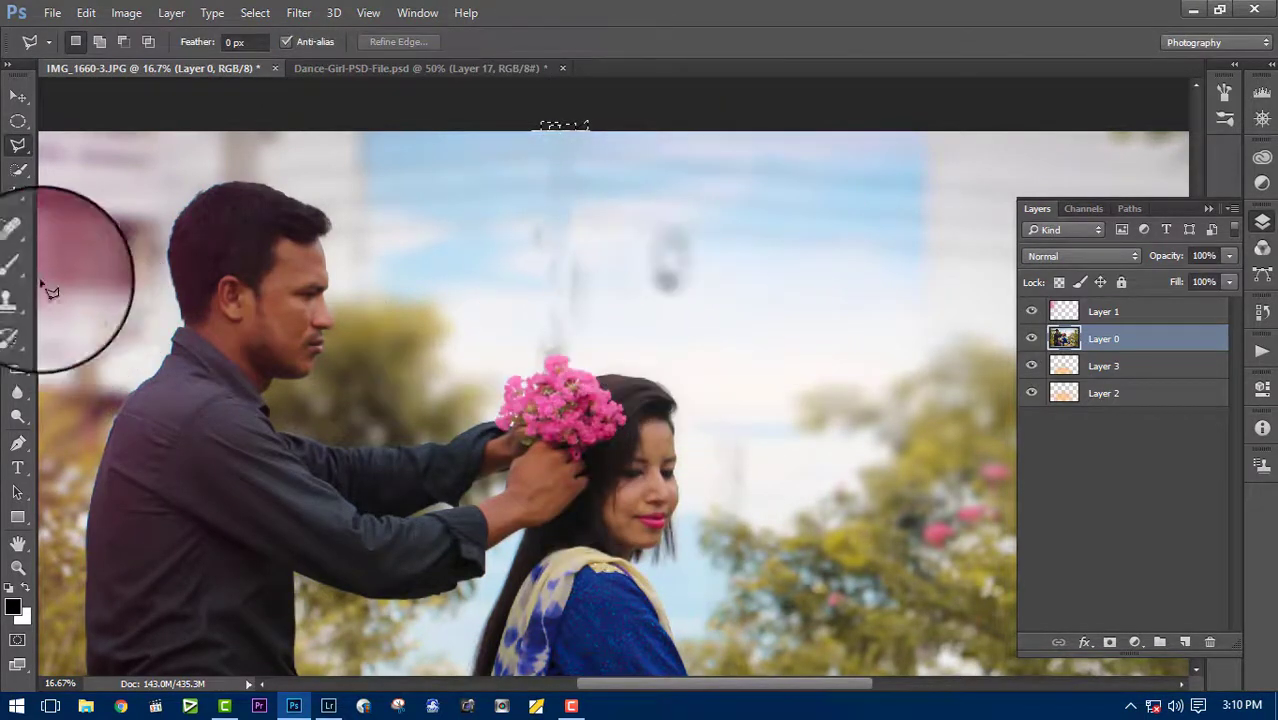
Step: Spot-heal the leftover pole traces and dark marks in the sky
{"action": "left_click", "coordinate": [18, 244]}
{"action": "left_click_drag", "start_coordinate": [574, 256], "coordinate": [571, 330]}
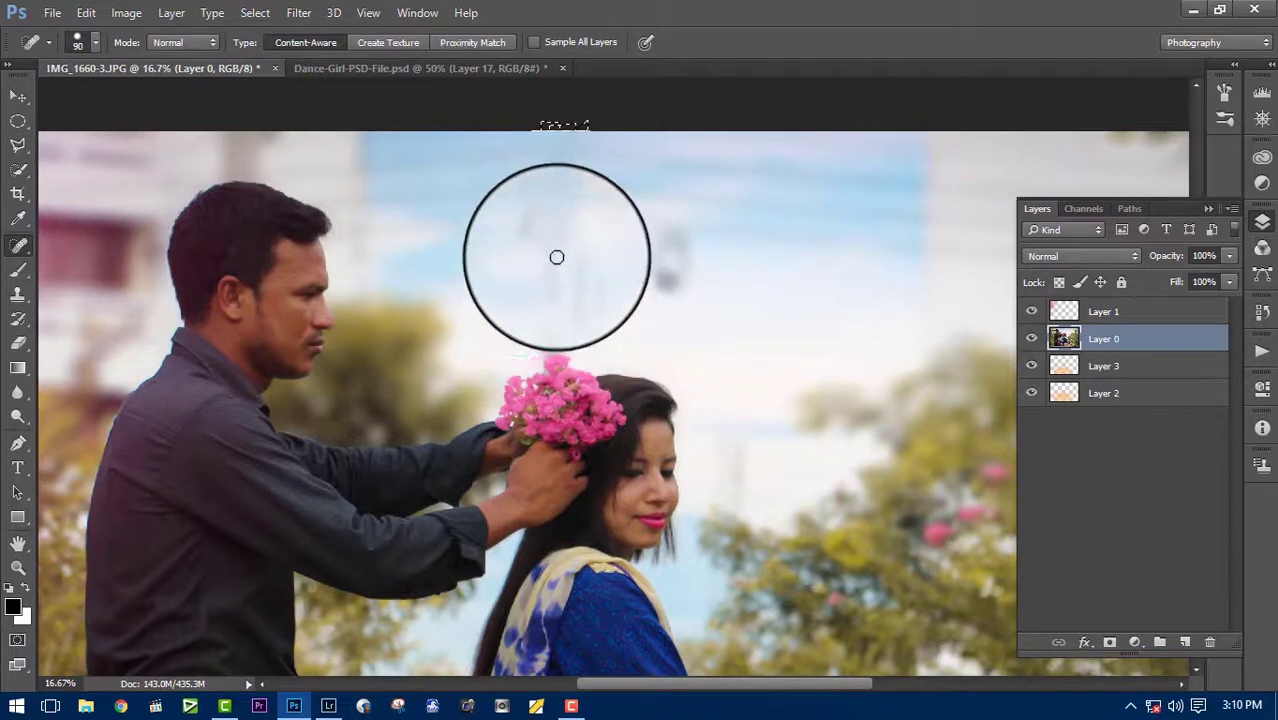
{"action": "key", "text": "]"}
{"action": "key", "text": "]"}
{"action": "key", "text": "]"}
{"action": "key", "text": "]"}
{"action": "left_click_drag", "start_coordinate": [665, 265], "coordinate": [642, 254]}
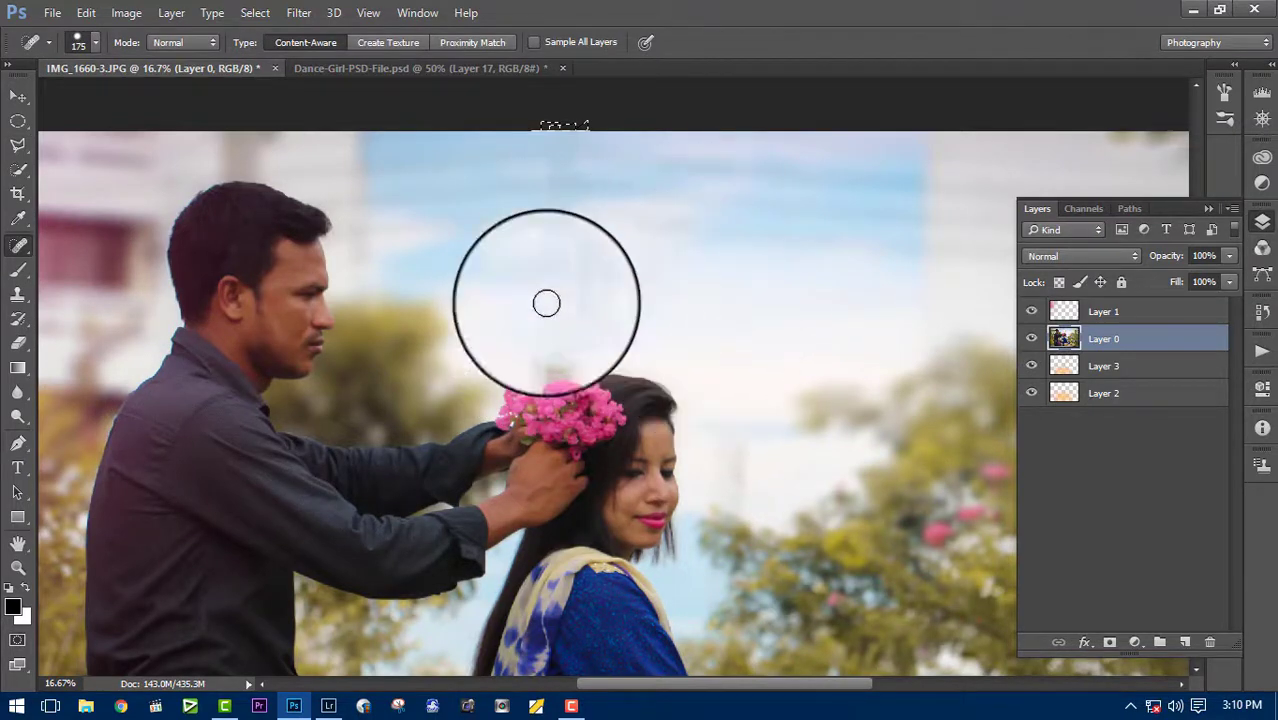
{"action": "mouse_move", "coordinate": [585, 215]}
{"action": "left_mouse_down"}
{"action": "mouse_move", "coordinate": [575, 210]}
{"action": "mouse_move", "coordinate": [595, 178]}
{"action": "left_mouse_up"}
{"action": "left_click", "coordinate": [690, 245]}
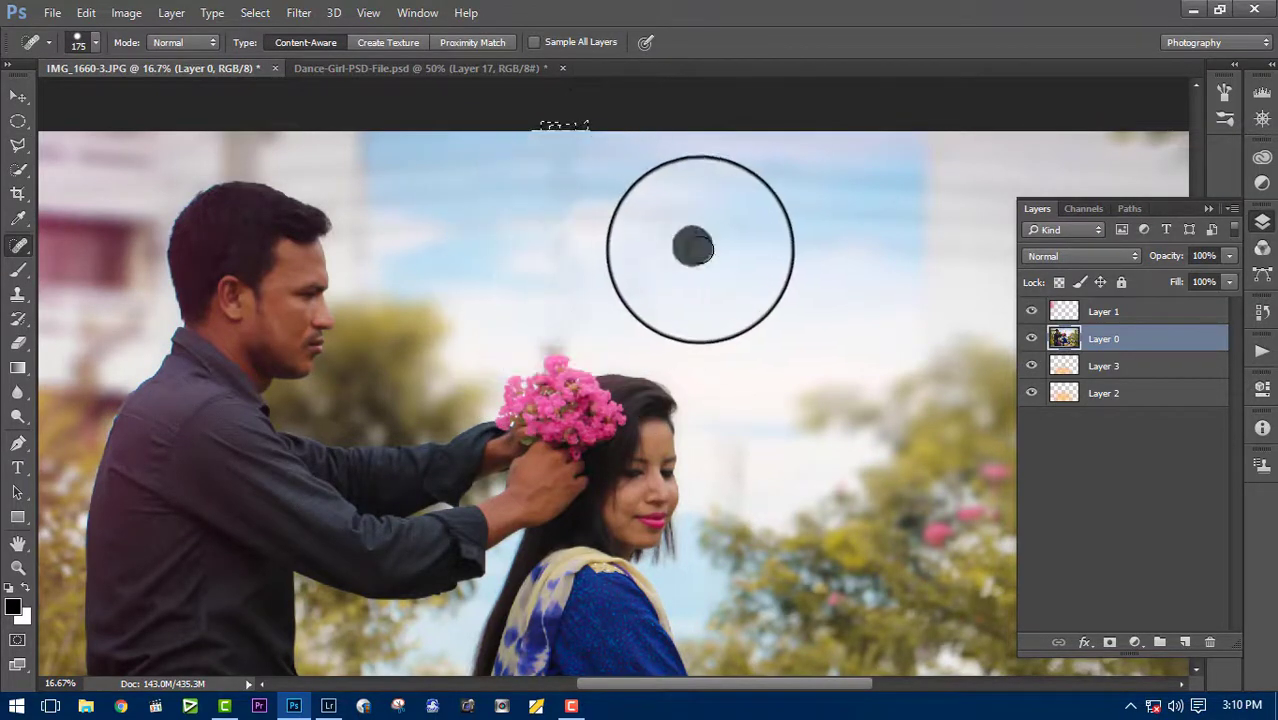
{"action": "mouse_move", "coordinate": [690, 245]}
{"action": "left_mouse_down"}
{"action": "mouse_move", "coordinate": [742, 442]}
{"action": "mouse_move", "coordinate": [396, 263]}
{"action": "left_mouse_up"}
{"action": "scroll", "coordinate": [762, 402], "scroll_direction": "up", "scroll_amount": 3}
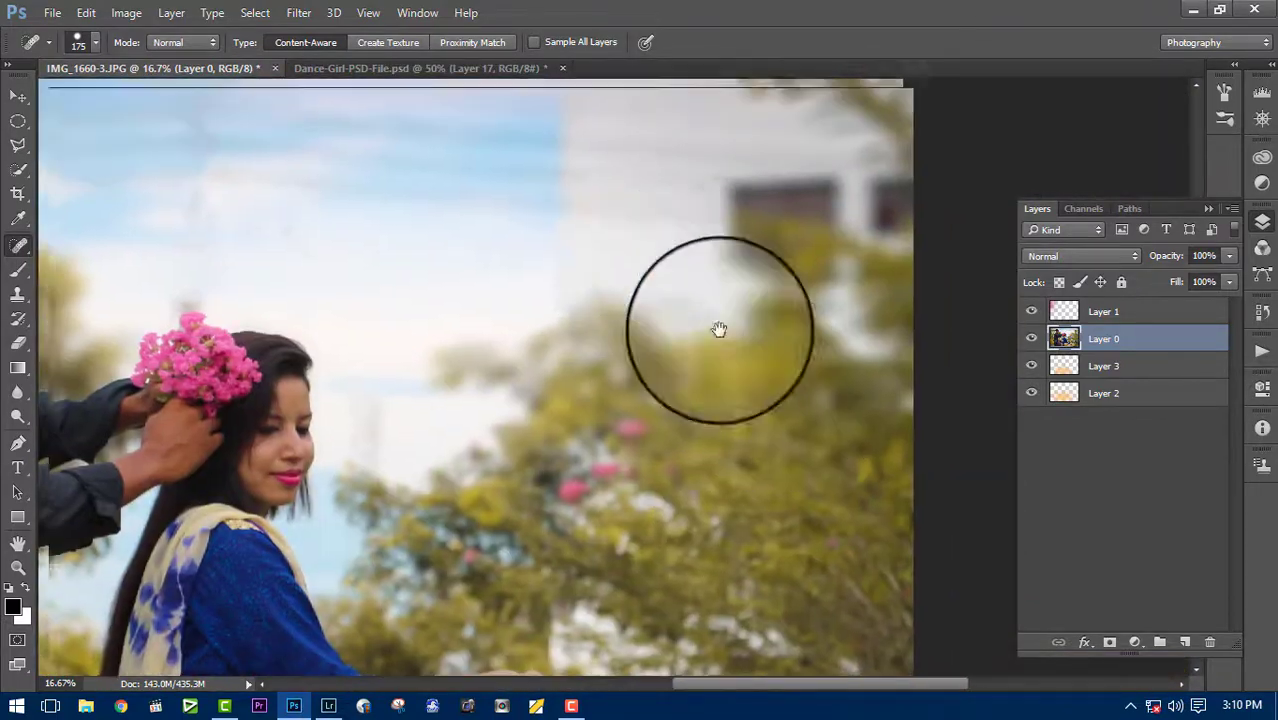
{"action": "scroll", "coordinate": [765, 365], "scroll_direction": "up", "scroll_amount": 2}
{"action": "key", "text": "ctrl+minus"}
{"action": "key", "text": "ctrl+minus"}
{"action": "key", "text": "ctrl+minus"}
{"action": "key", "text": "ctrl+plus"}
Step: Close the Dance-Girl document without saving and return to the couple photo
{"action": "key", "text": "v"}
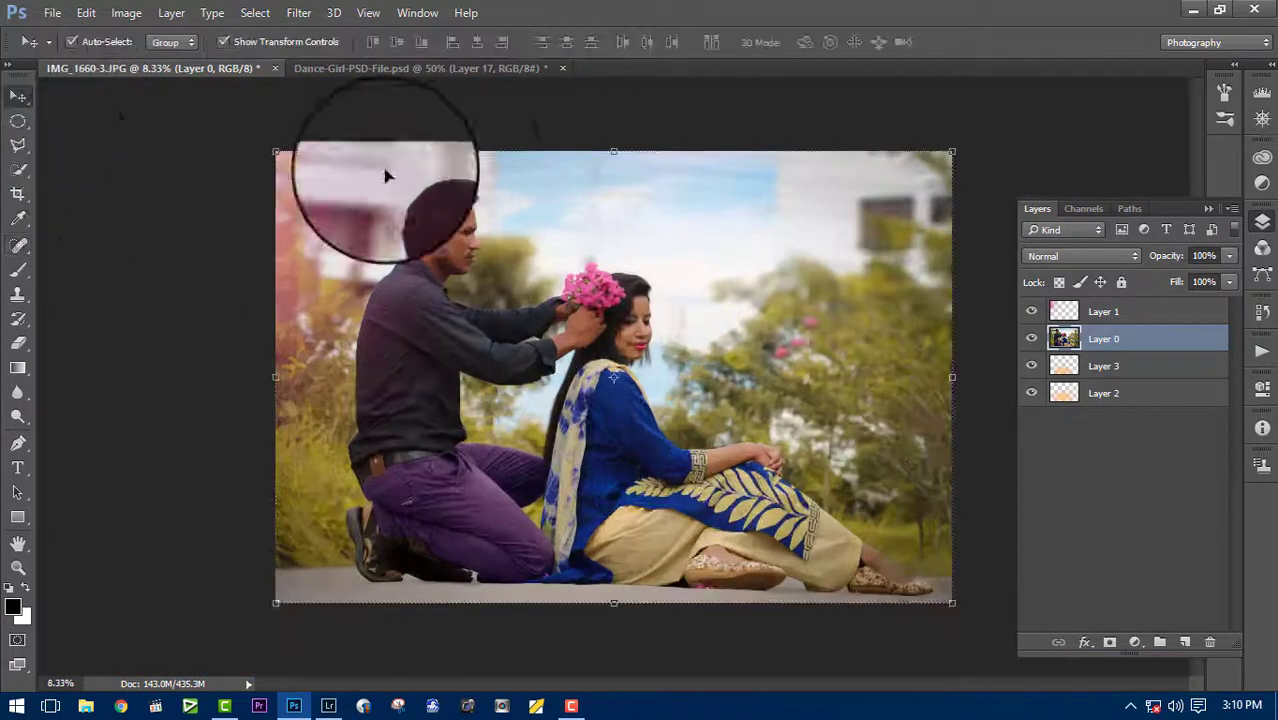
{"action": "left_click", "coordinate": [420, 68]}
{"action": "left_click", "coordinate": [562, 68]}
{"action": "left_click", "coordinate": [731, 282]}
{"action": "left_click", "coordinate": [184, 69]}
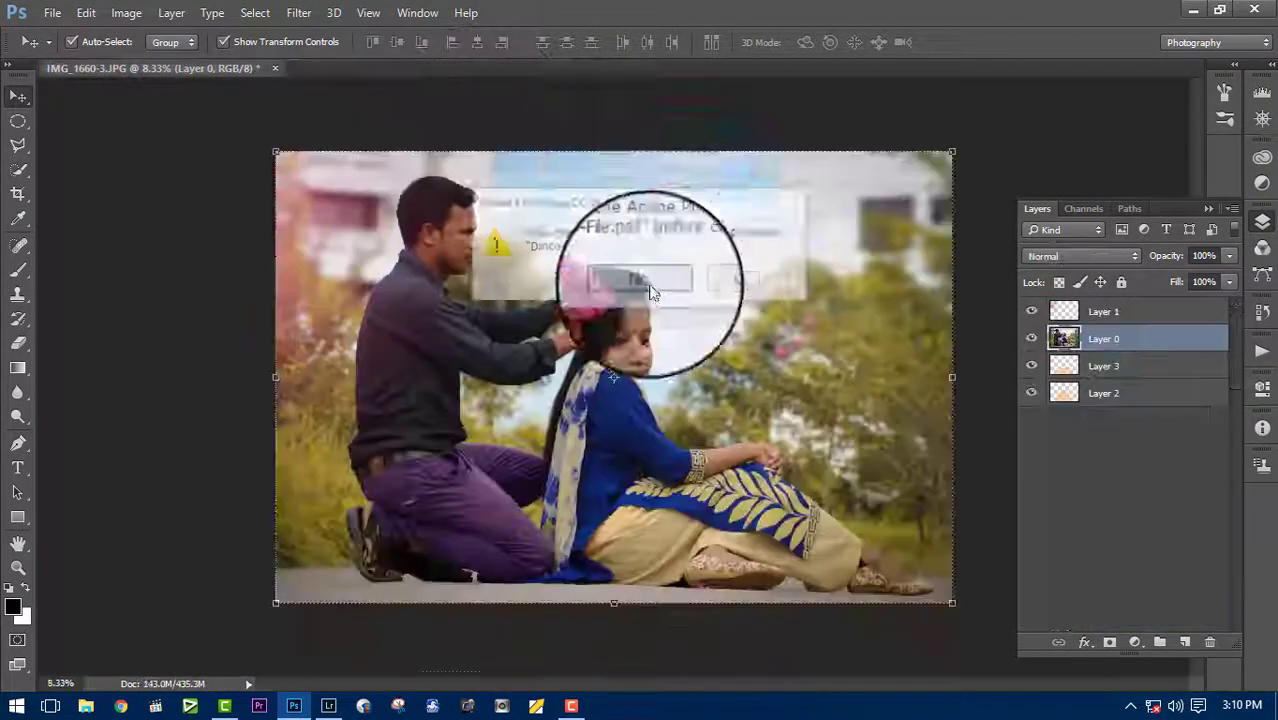
Step: Open the sky-and-grass background image from disk
{"action": "right_click", "coordinate": [666, 68]}
{"action": "left_click", "coordinate": [759, 171]}
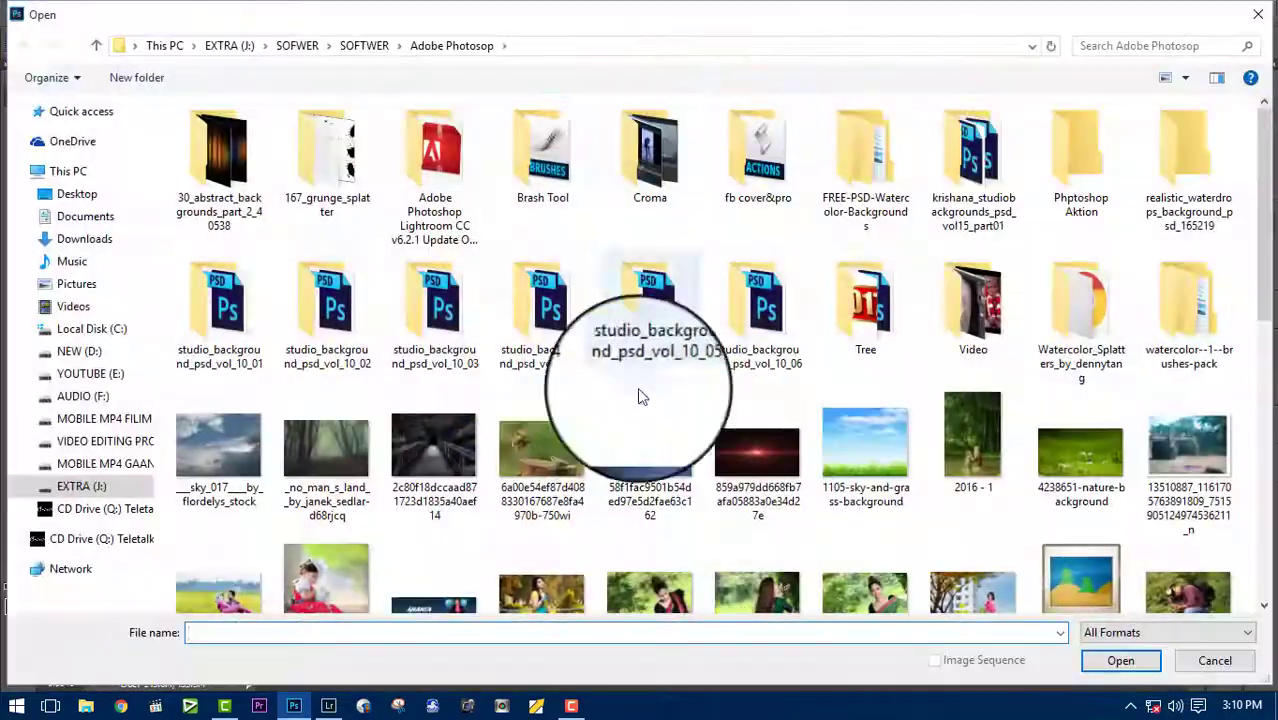
{"action": "double_click", "coordinate": [873, 432]}
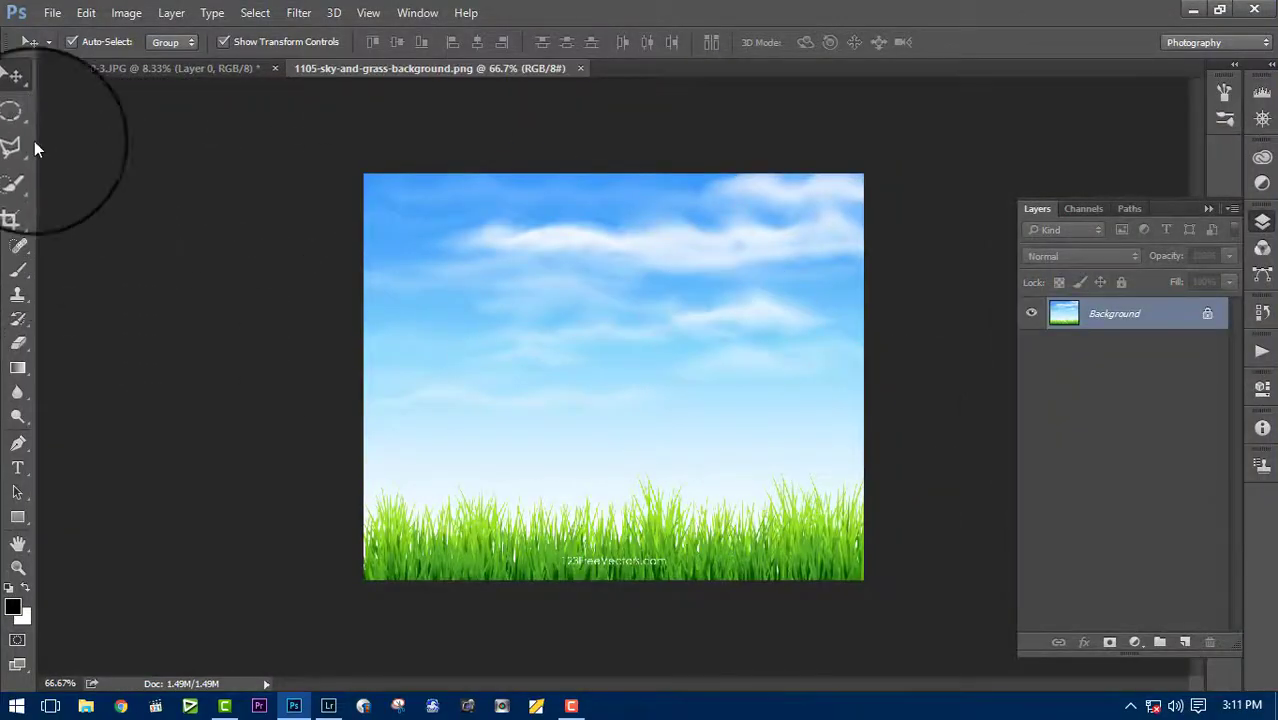
Step: Move a marquee selection of the sky into the couple photo and stretch it across the top
{"action": "left_click", "coordinate": [20, 125]}
{"action": "left_click_drag", "start_coordinate": [362, 172], "coordinate": [903, 398]}
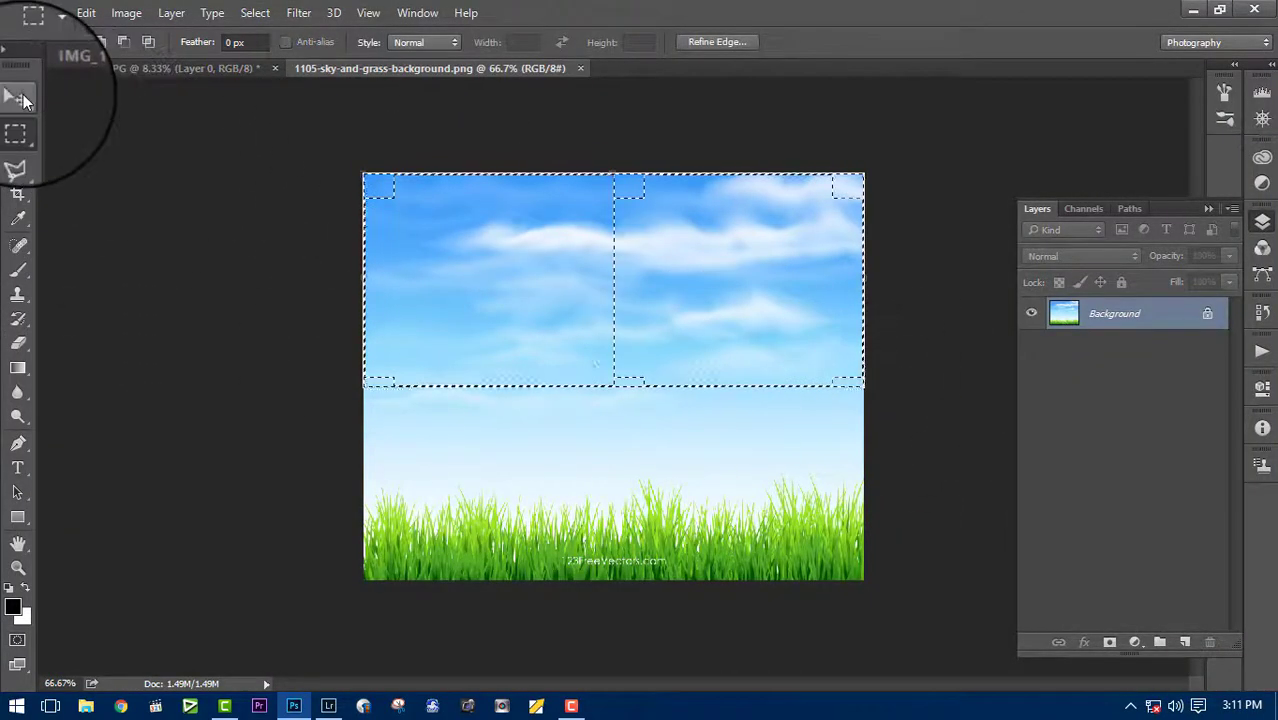
{"action": "left_click", "coordinate": [24, 100]}
{"action": "left_click_drag", "start_coordinate": [500, 280], "coordinate": [693, 257]}
{"action": "key", "text": "ctrl+t"}
{"action": "left_click_drag", "start_coordinate": [906, 152], "coordinate": [918, 118]}
{"action": "key", "text": "Return"}
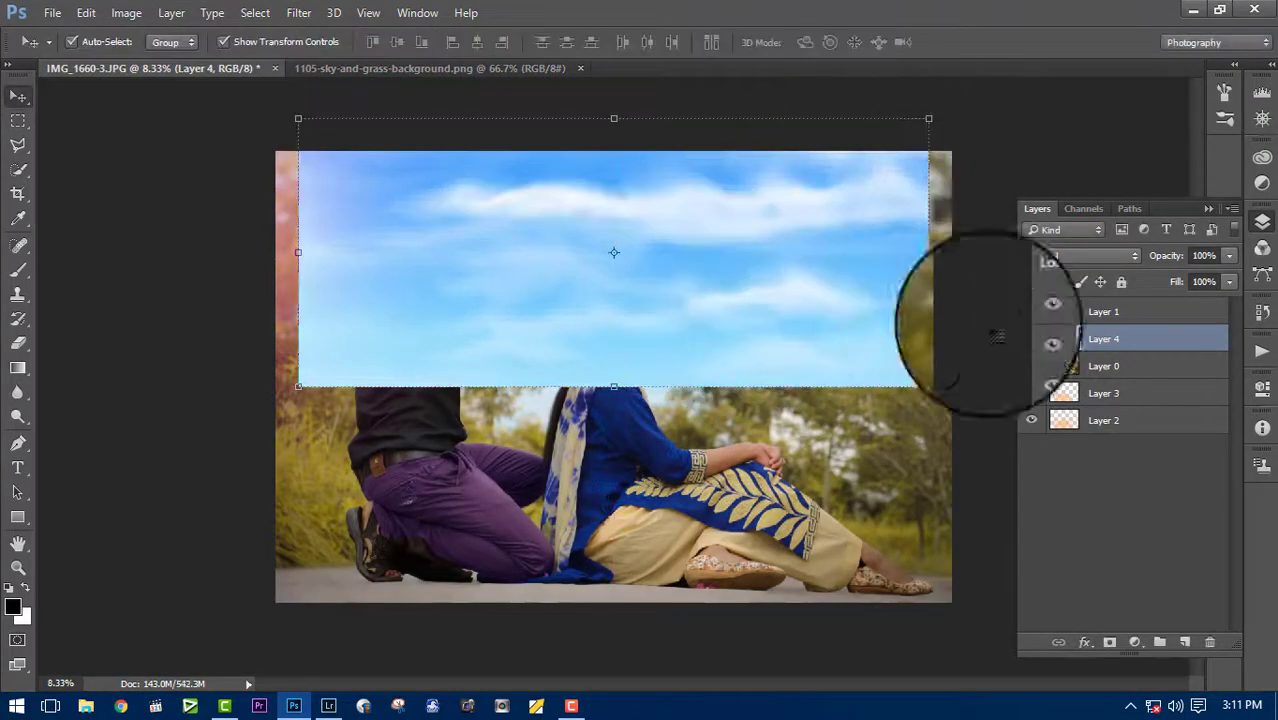
Step: Set the sky layer to Darken blend mode and add a layer mask
{"action": "key", "text": "shift+alt+k"}
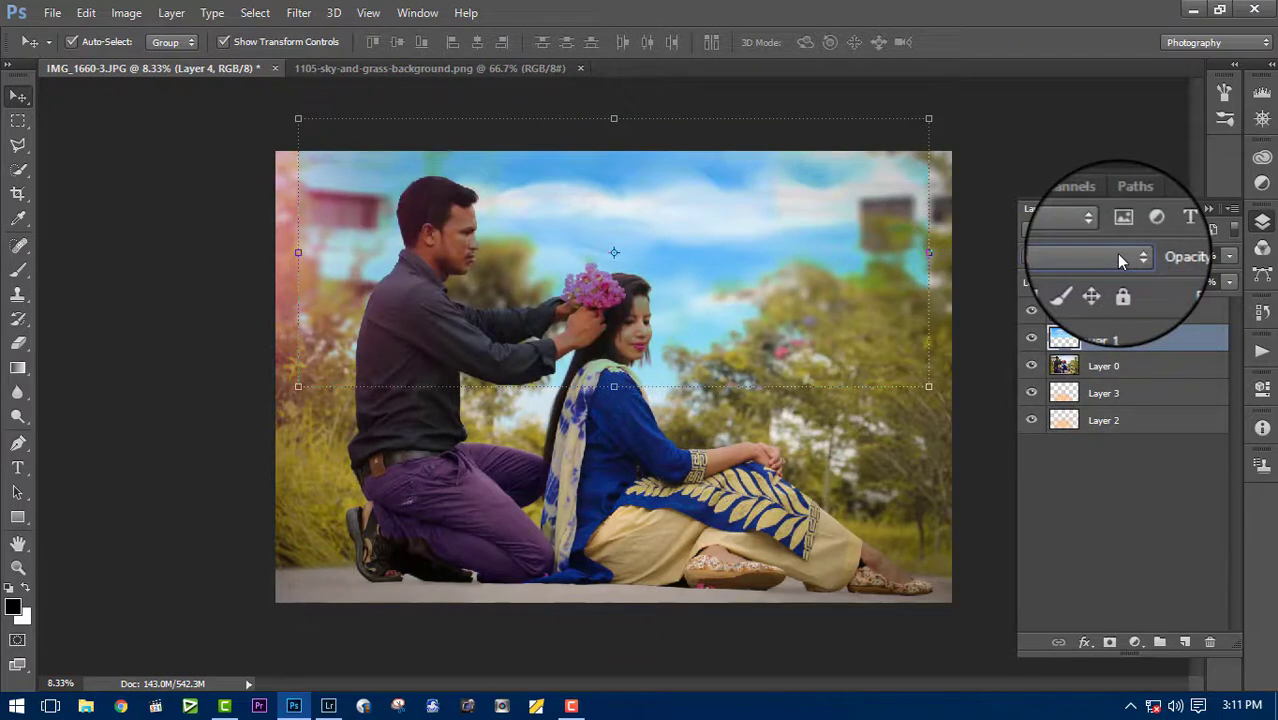
{"action": "scroll", "coordinate": [1120, 260], "scroll_direction": "down", "scroll_amount": 1}
{"action": "scroll", "coordinate": [1120, 260], "scroll_direction": "up", "scroll_amount": 1}
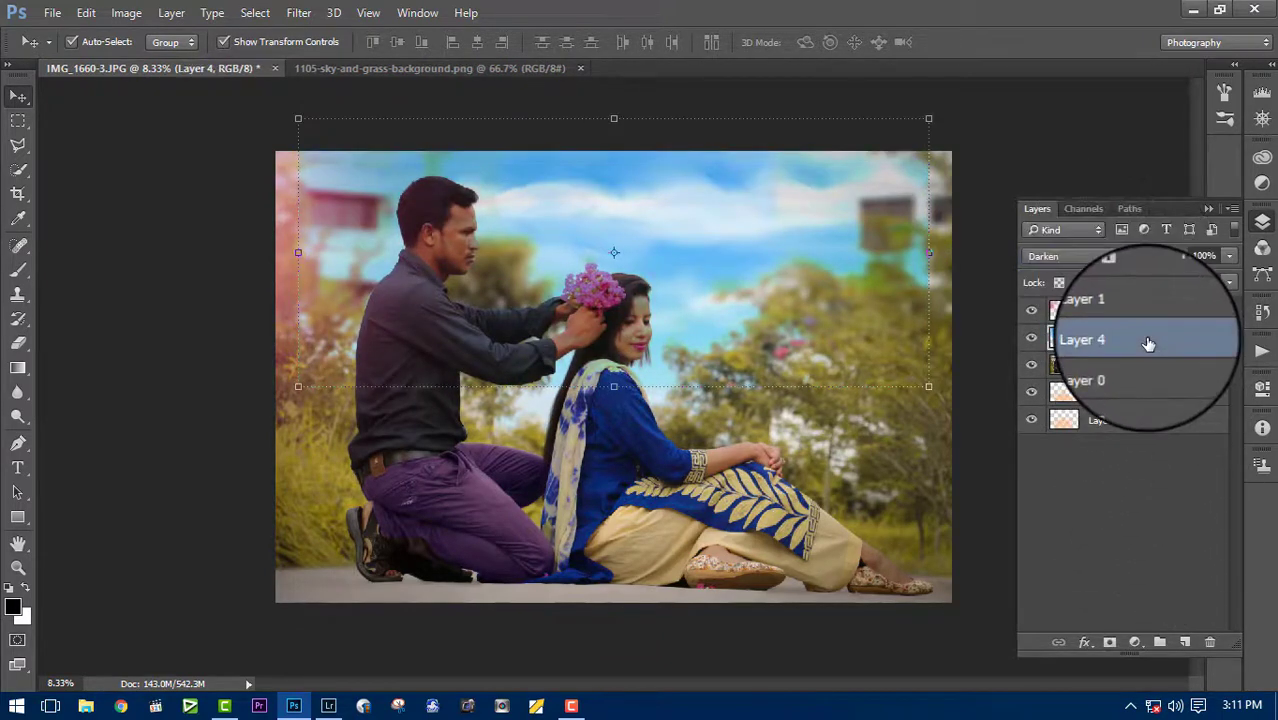
{"action": "left_click", "coordinate": [1184, 642]}
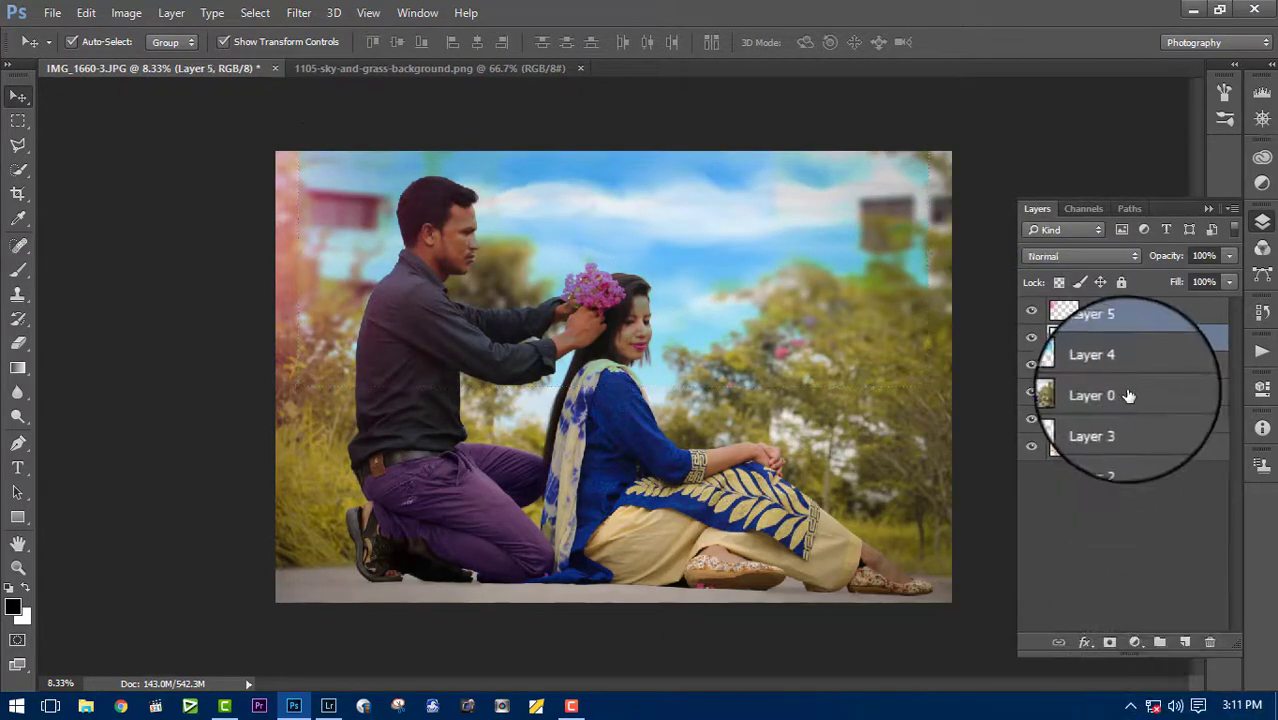
{"action": "left_click", "coordinate": [1160, 642]}
{"action": "key", "text": "ctrl+z"}
{"action": "left_click", "coordinate": [1109, 642]}
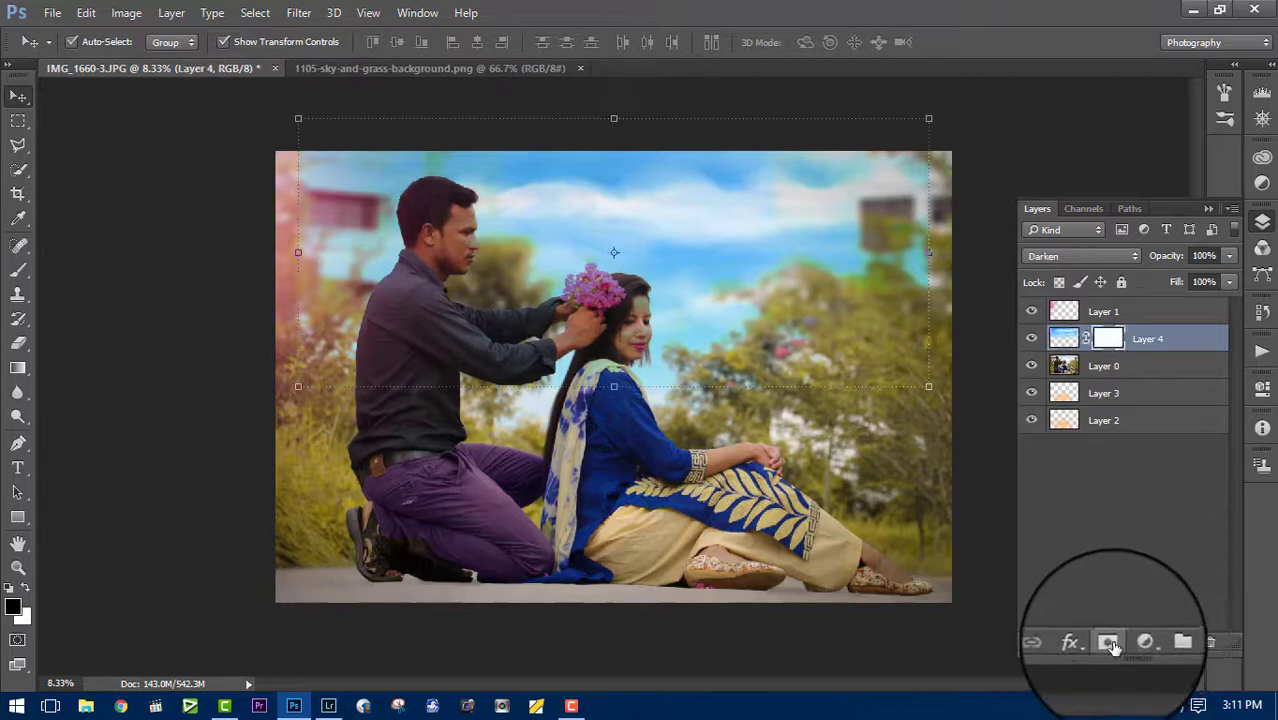
Step: Paint the mask black with a 600 px brush over the woman's head and left edge
{"action": "key", "text": "b"}
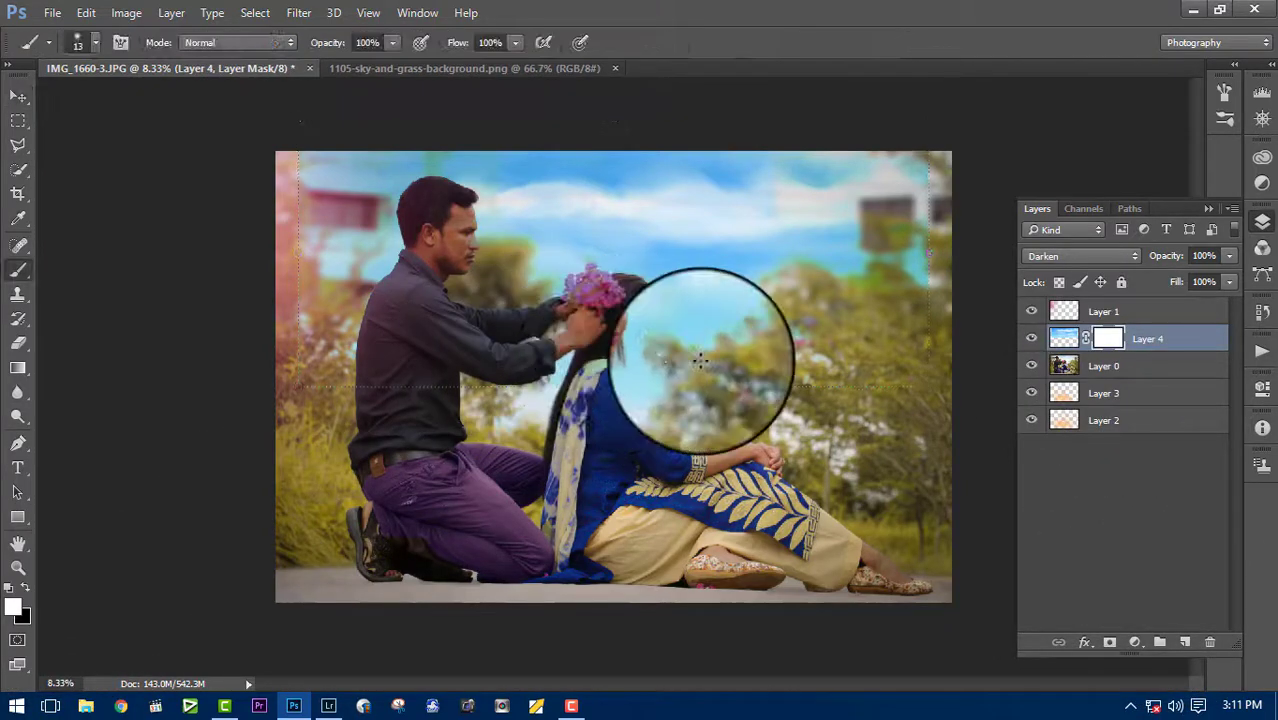
{"action": "key", "text": "bracketright"}
{"action": "key", "text": "bracketright"}
{"action": "key", "text": "bracketright"}
{"action": "key", "text": "bracketright"}
{"action": "key", "text": "bracketright"}
{"action": "key", "text": "bracketright"}
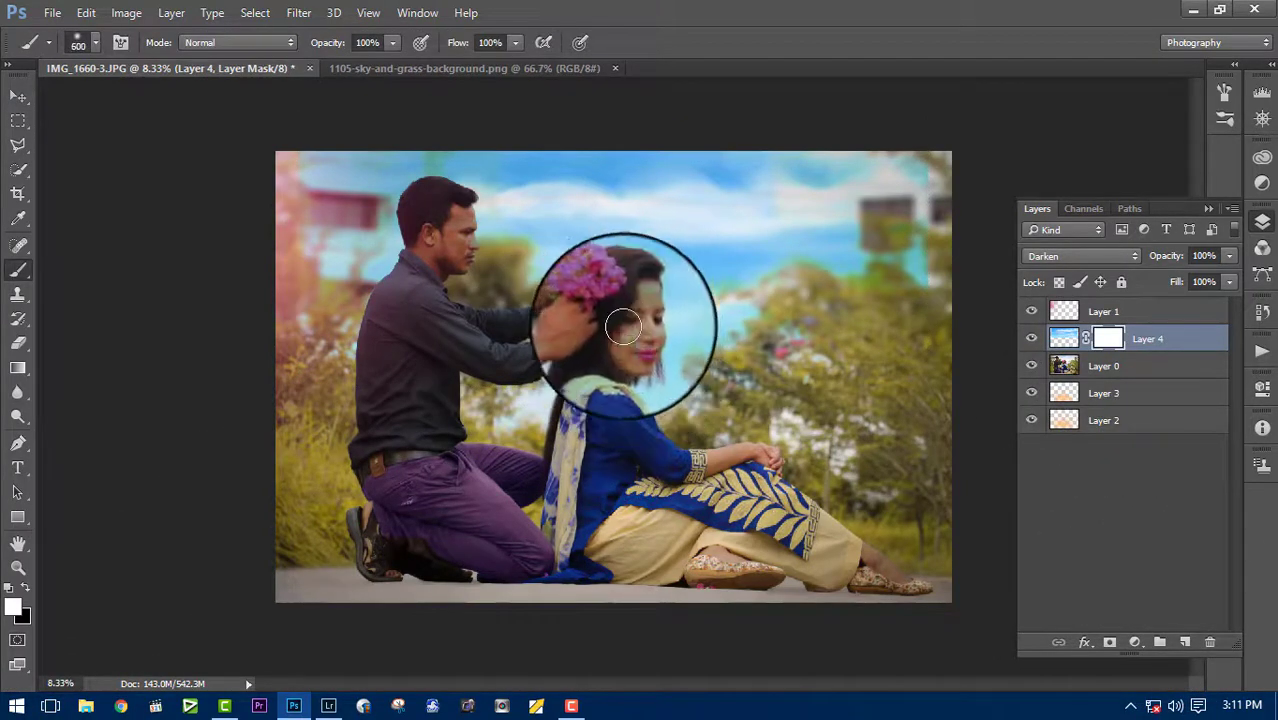
{"action": "key", "text": "x"}
{"action": "mouse_move", "coordinate": [585, 320]}
{"action": "left_mouse_down"}
{"action": "mouse_move", "coordinate": [578, 290]}
{"action": "mouse_move", "coordinate": [458, 240]}
{"action": "mouse_move", "coordinate": [434, 200]}
{"action": "mouse_move", "coordinate": [422, 228]}
{"action": "mouse_move", "coordinate": [445, 386]}
{"action": "mouse_move", "coordinate": [628, 271]}
{"action": "mouse_move", "coordinate": [630, 328]}
{"action": "mouse_move", "coordinate": [605, 355]}
{"action": "left_mouse_up"}
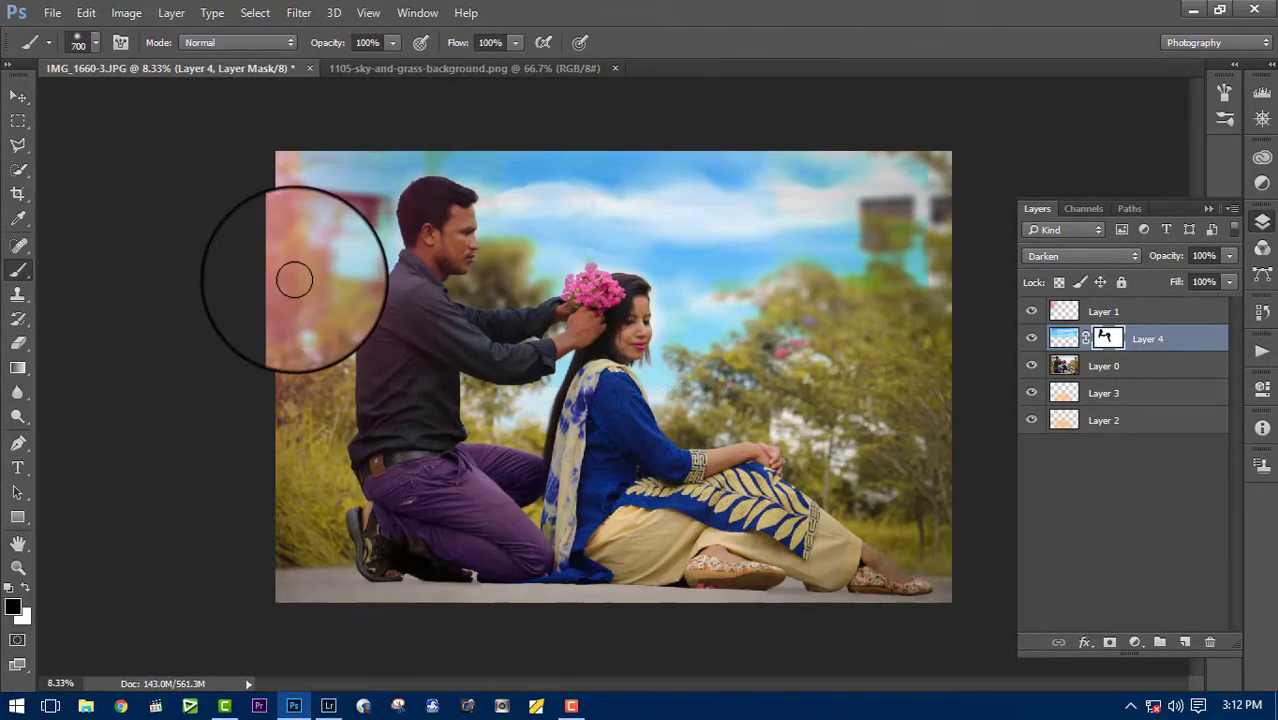
{"action": "mouse_move", "coordinate": [293, 172]}
{"action": "left_mouse_down"}
{"action": "mouse_move", "coordinate": [257, 251]}
{"action": "mouse_move", "coordinate": [285, 334]}
{"action": "left_mouse_up"}
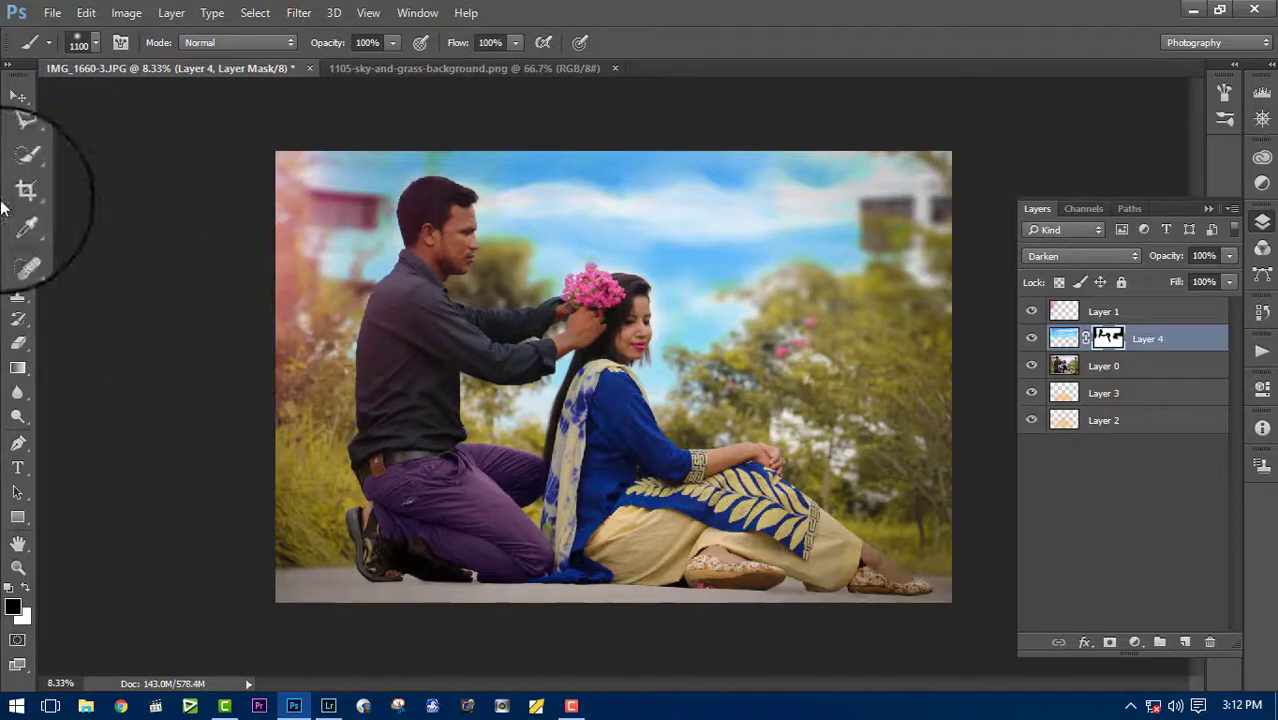
{"action": "left_click", "coordinate": [18, 95]}
Step: Adjust the sky mask's midtones with Levels
{"action": "key", "text": "ctrl+l"}
{"action": "left_click_drag", "start_coordinate": [984, 385], "coordinate": [993, 385]}
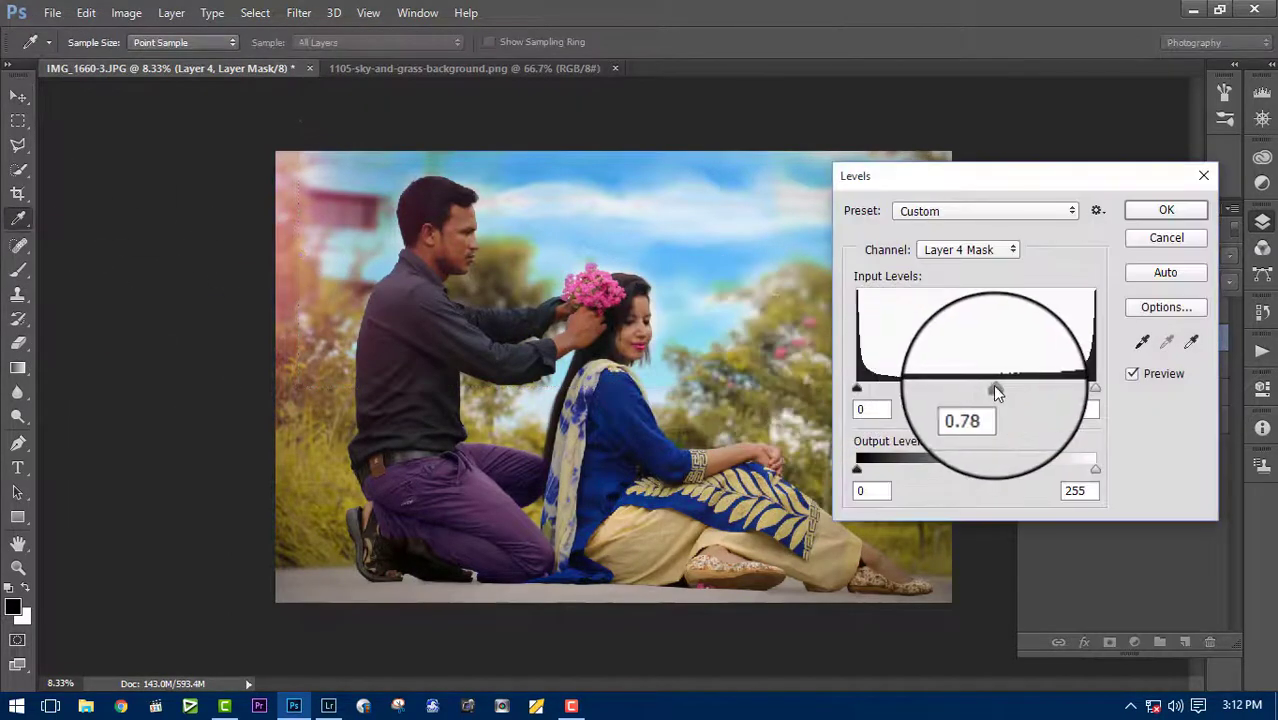
{"action": "left_click_drag", "start_coordinate": [891, 400], "coordinate": [922, 397]}
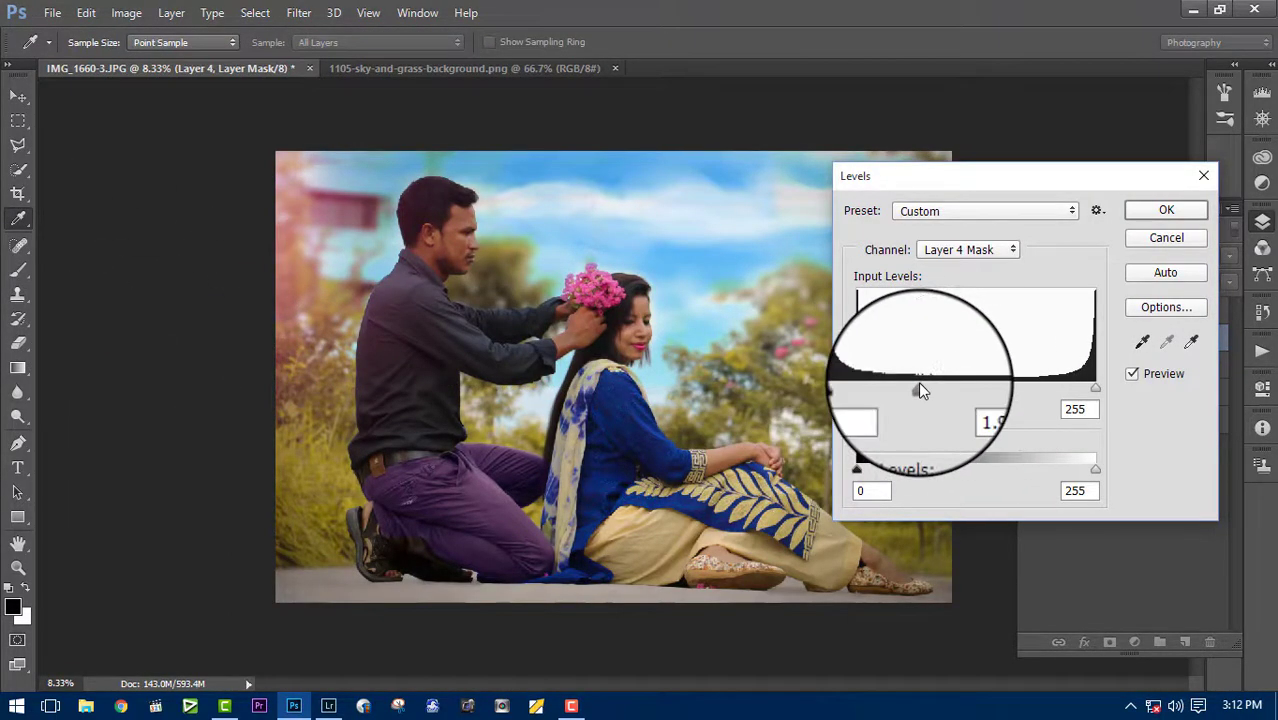
{"action": "left_click", "coordinate": [1166, 210]}
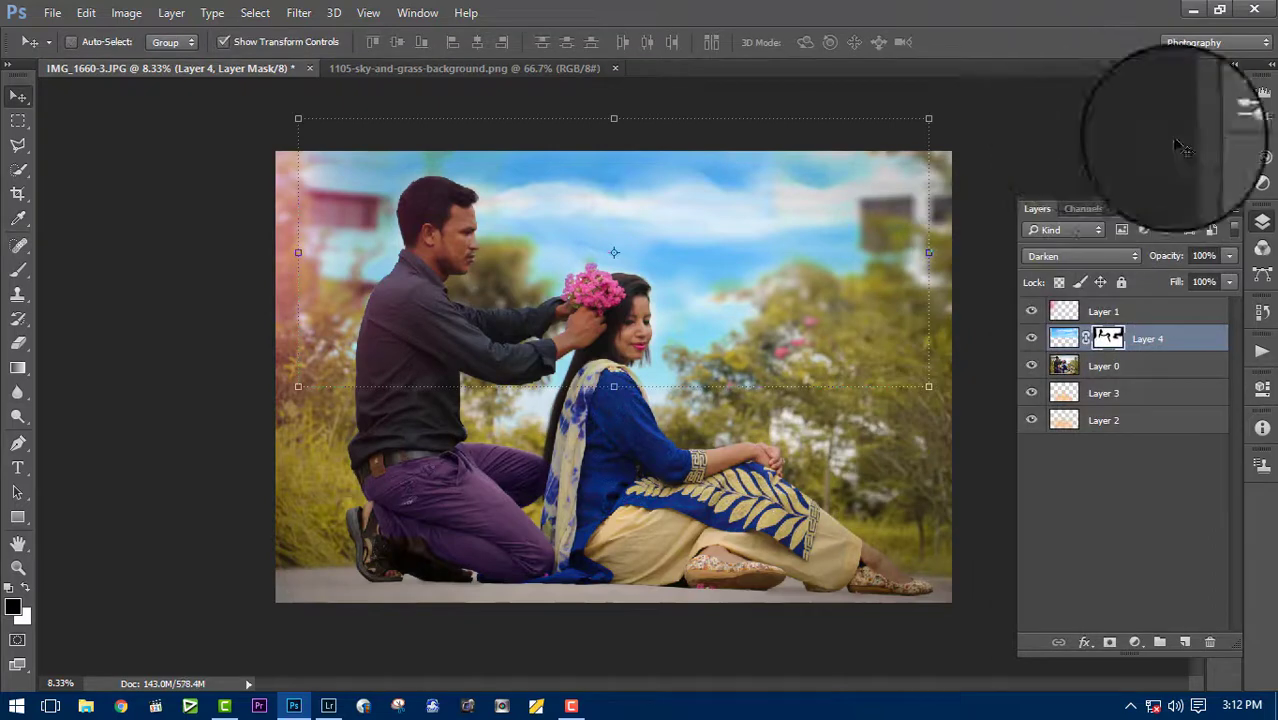
Step: Give the sky layer Hue/Saturation of Hue +14 and Saturation +22
{"action": "left_click_drag", "start_coordinate": [1064, 338], "coordinate": [1207, 372]}
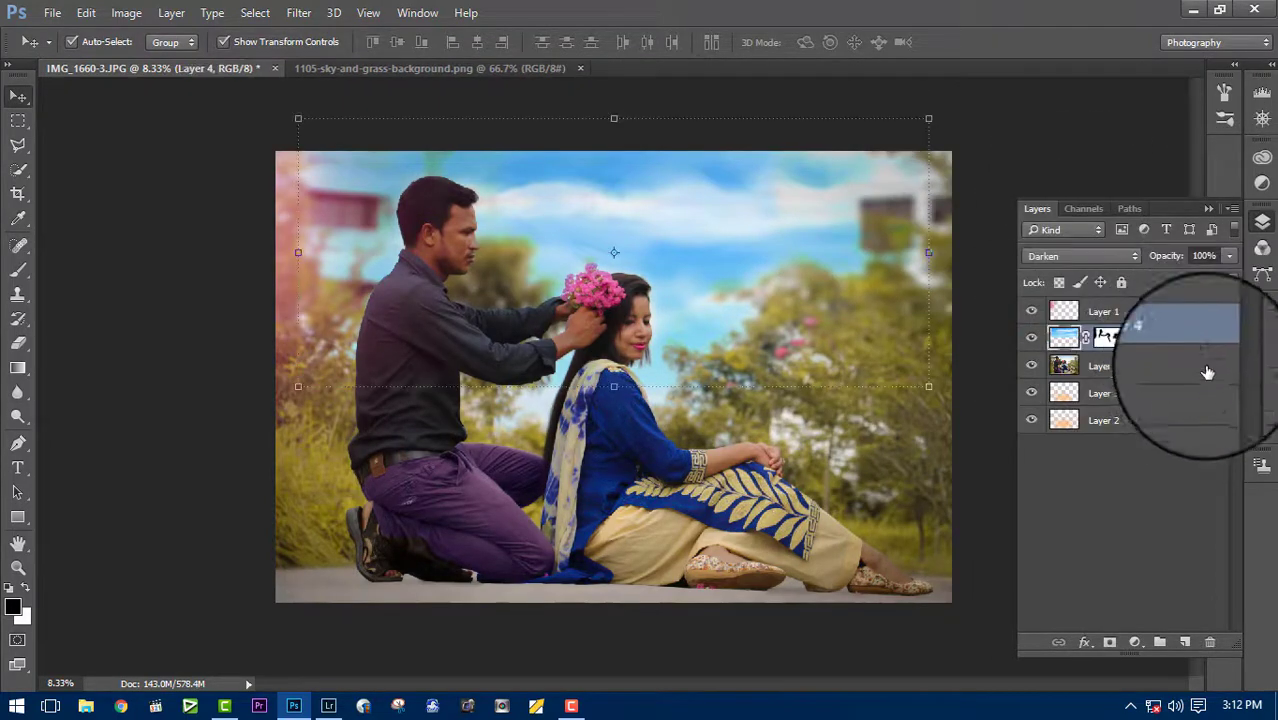
{"action": "key", "text": "ctrl+u"}
{"action": "left_click_drag", "start_coordinate": [640, 123], "coordinate": [1054, 222]}
{"action": "mouse_move", "coordinate": [1008, 348]}
{"action": "left_mouse_down"}
{"action": "mouse_move", "coordinate": [965, 352]}
{"action": "mouse_move", "coordinate": [1028, 353]}
{"action": "left_mouse_up"}
{"action": "mouse_move", "coordinate": [1019, 396]}
{"action": "left_mouse_down"}
{"action": "mouse_move", "coordinate": [977, 404]}
{"action": "mouse_move", "coordinate": [1027, 396]}
{"action": "left_mouse_up"}
{"action": "mouse_move", "coordinate": [1008, 448]}
{"action": "left_mouse_down"}
{"action": "mouse_move", "coordinate": [979, 448]}
{"action": "mouse_move", "coordinate": [1011, 450]}
{"action": "left_mouse_up"}
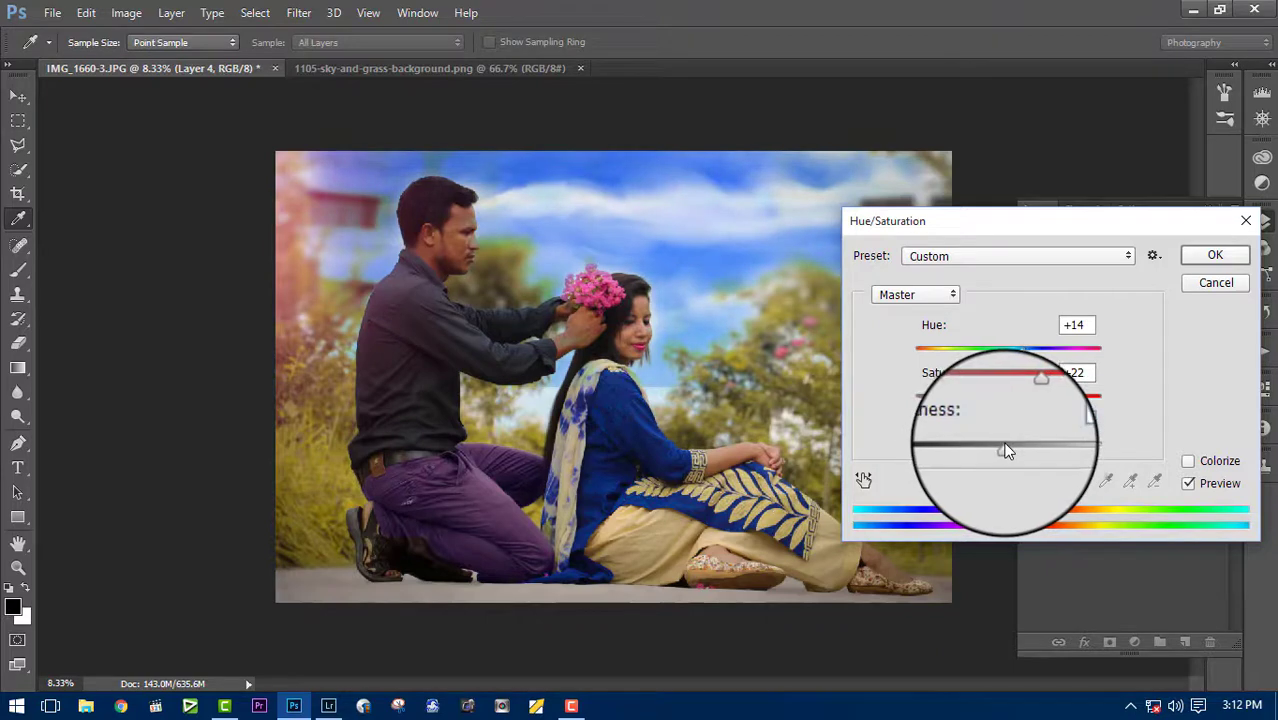
{"action": "key", "text": "Return"}
Step: Paint the mask black over the woman's dress and hair with a 400 px brush
{"action": "key", "text": "v"}
{"action": "left_click", "coordinate": [1105, 341]}
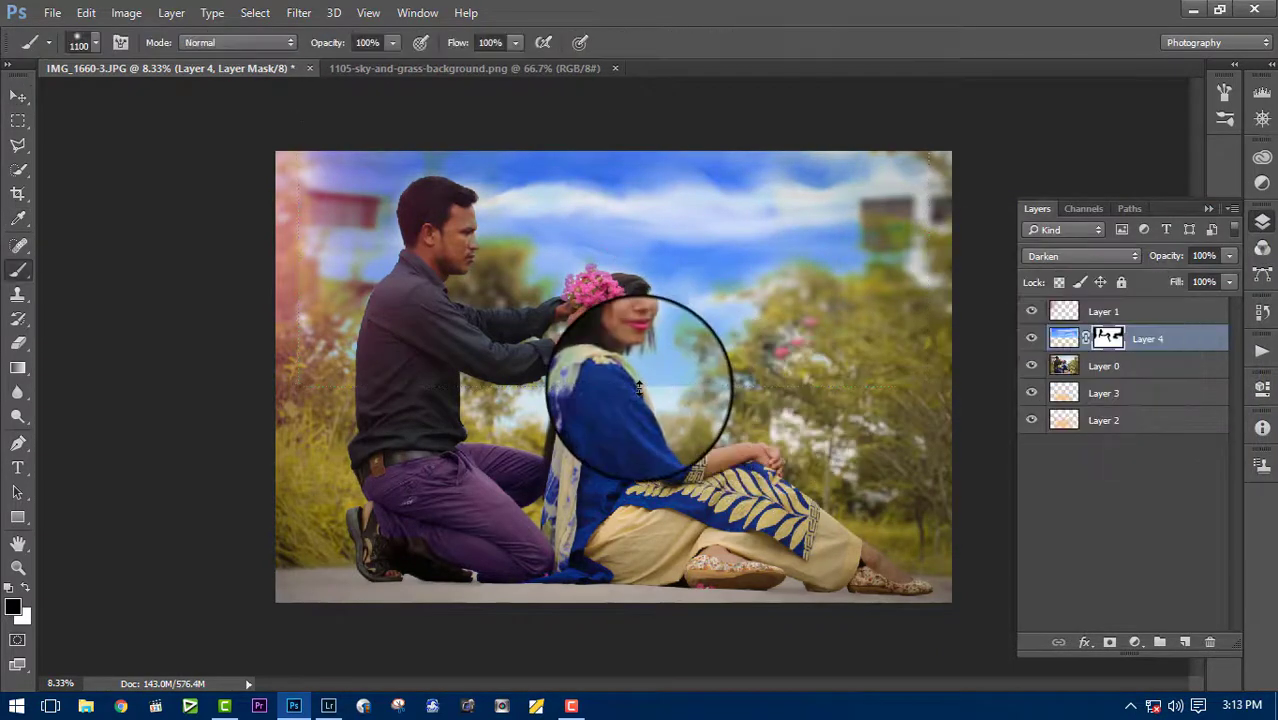
{"action": "mouse_move", "coordinate": [639, 388]}
{"action": "left_mouse_down"}
{"action": "mouse_move", "coordinate": [626, 432]}
{"action": "mouse_move", "coordinate": [532, 374]}
{"action": "left_mouse_up"}
{"action": "key", "text": "bracketleft"}
{"action": "key", "text": "bracketleft"}
{"action": "key", "text": "bracketleft"}
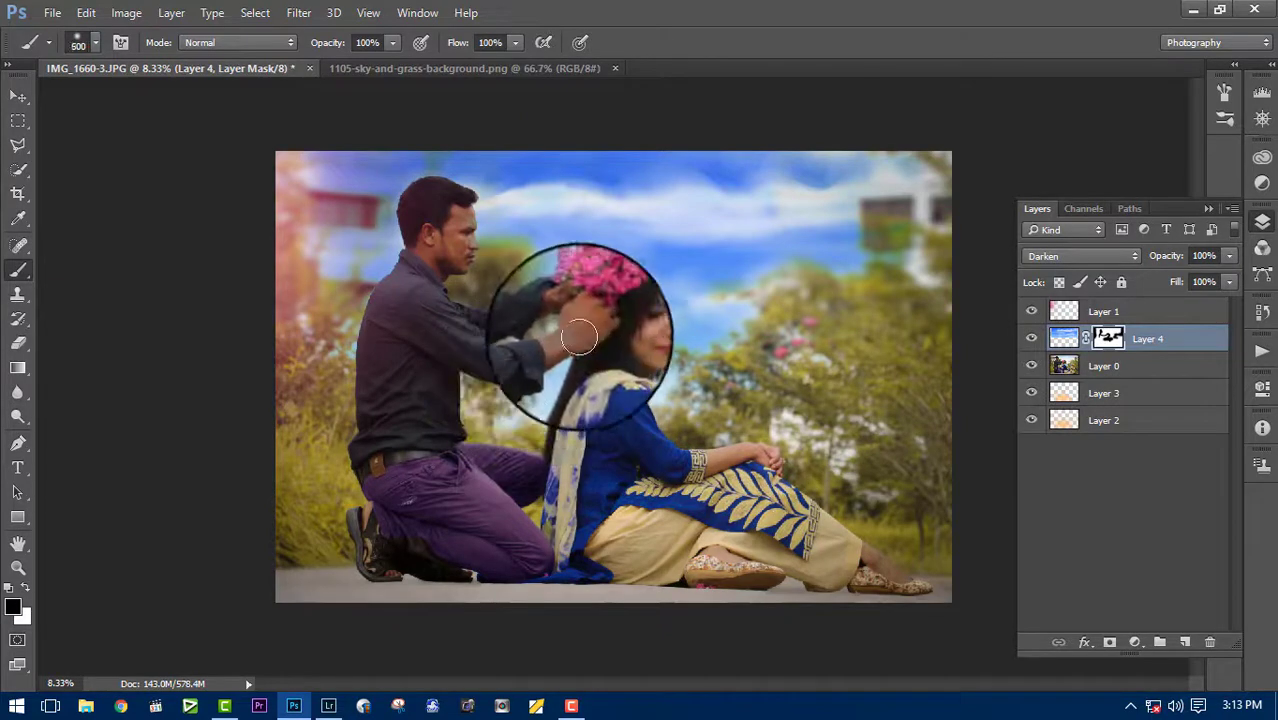
{"action": "left_click_drag", "start_coordinate": [524, 373], "coordinate": [558, 308]}
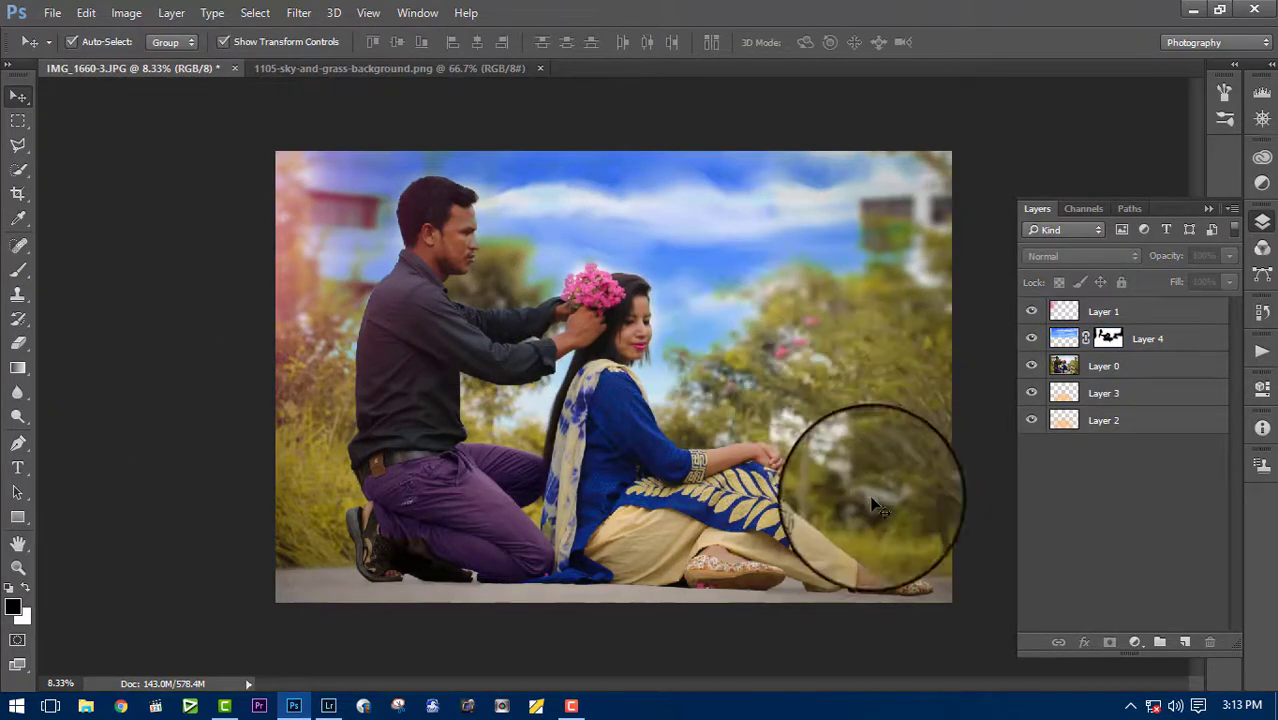
Step: Merge Layer 1 down, applying its mask, then Flatten Image into one Background layer
{"action": "right_click", "coordinate": [1183, 311]}
{"action": "left_click", "coordinate": [850, 634]}
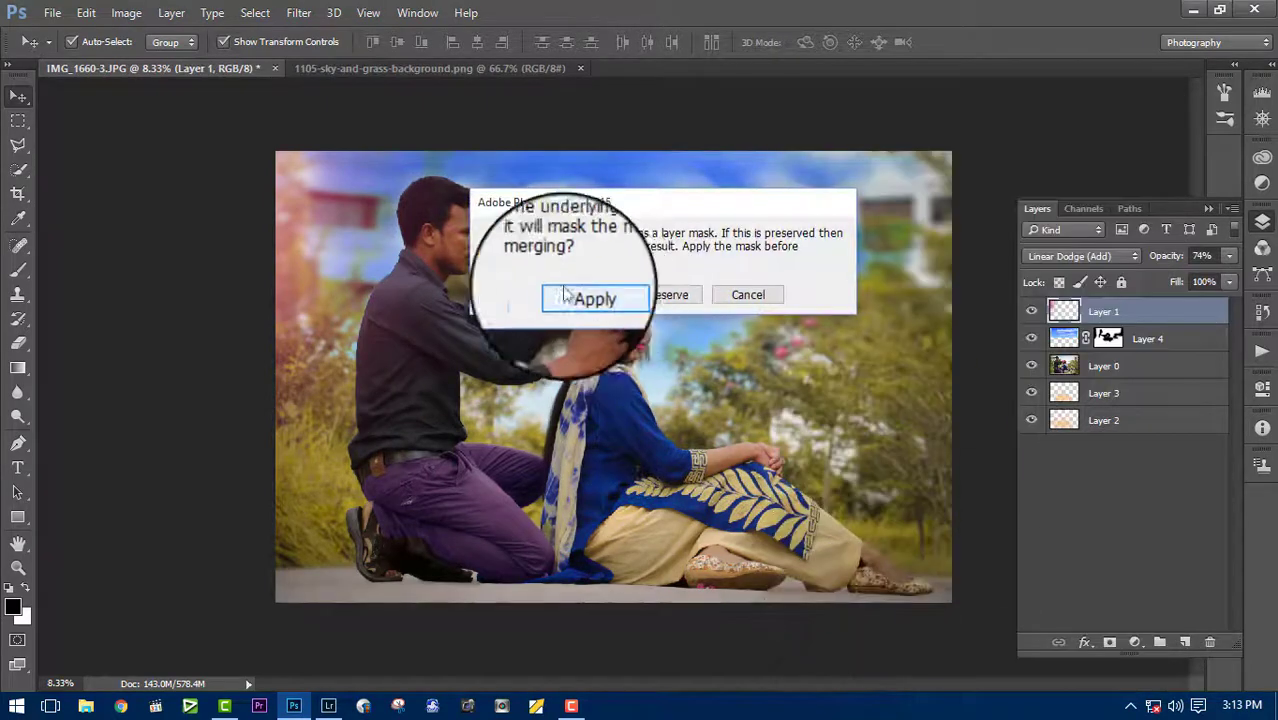
{"action": "left_click", "coordinate": [697, 305]}
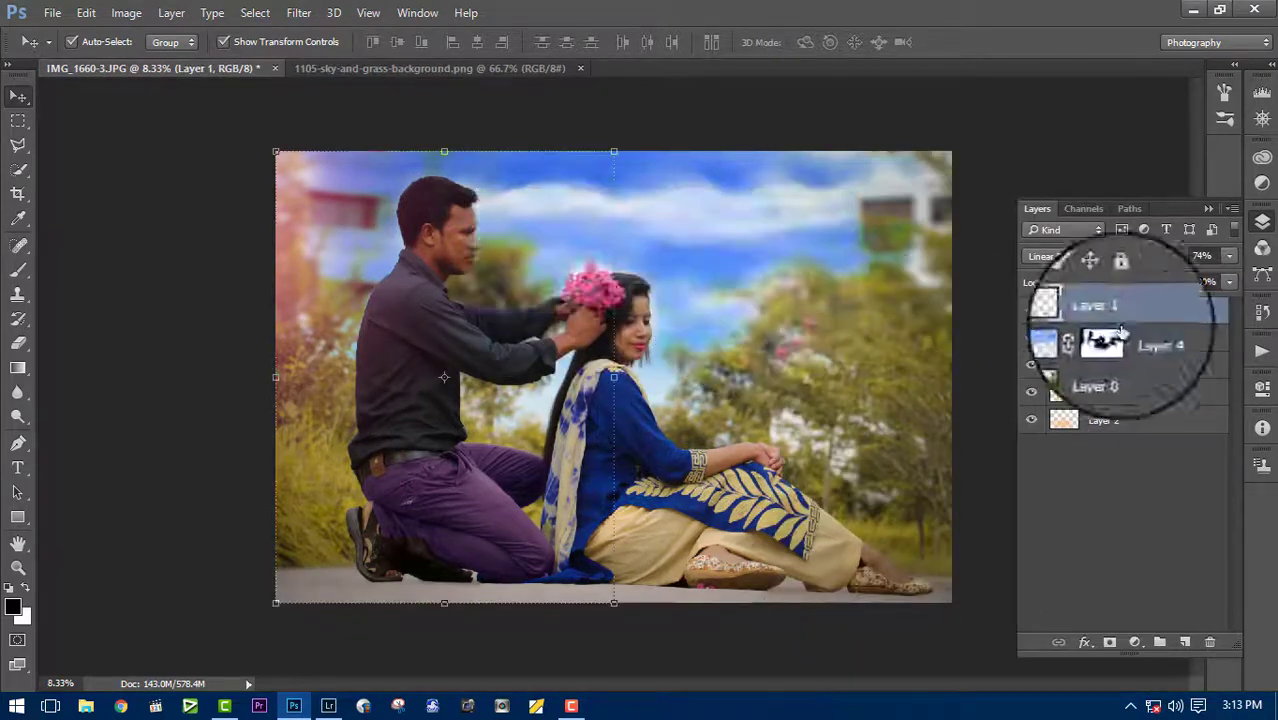
{"action": "right_click", "coordinate": [1178, 379]}
{"action": "left_click", "coordinate": [826, 672]}
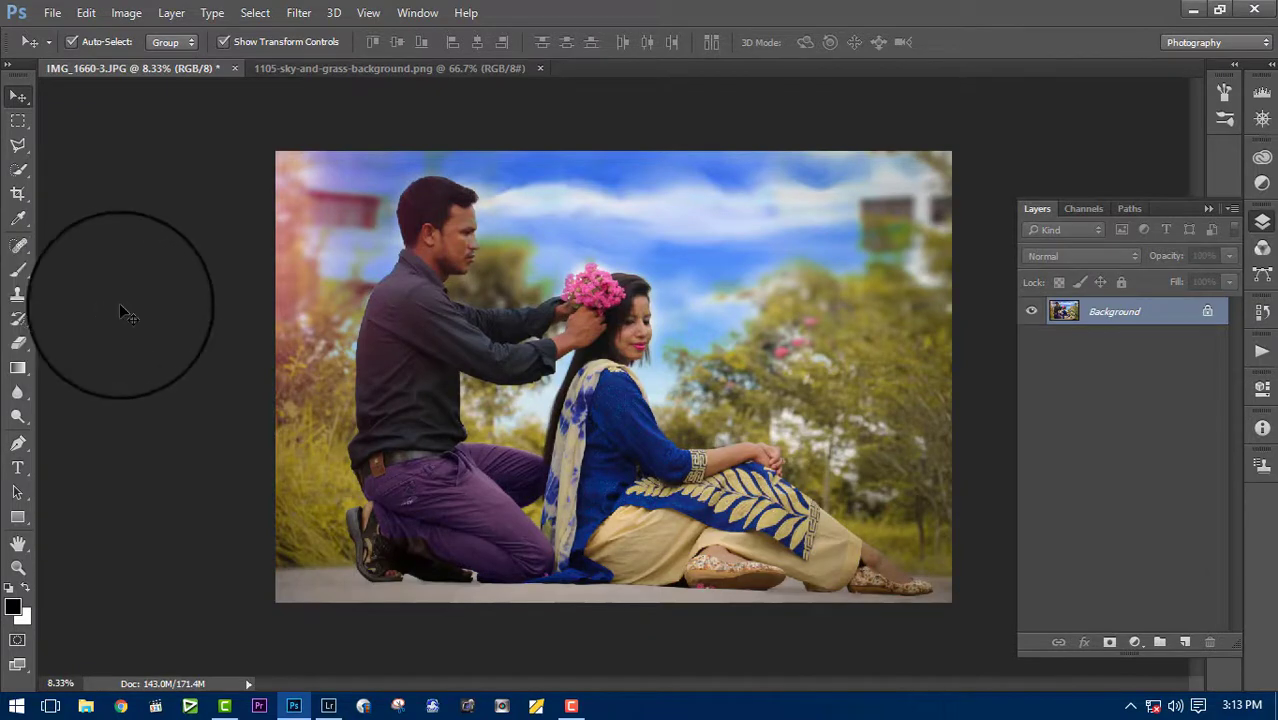
Step: Start a crop on the photo and enter the crop height values, starting from 1080px
{"action": "left_click", "coordinate": [19, 198]}
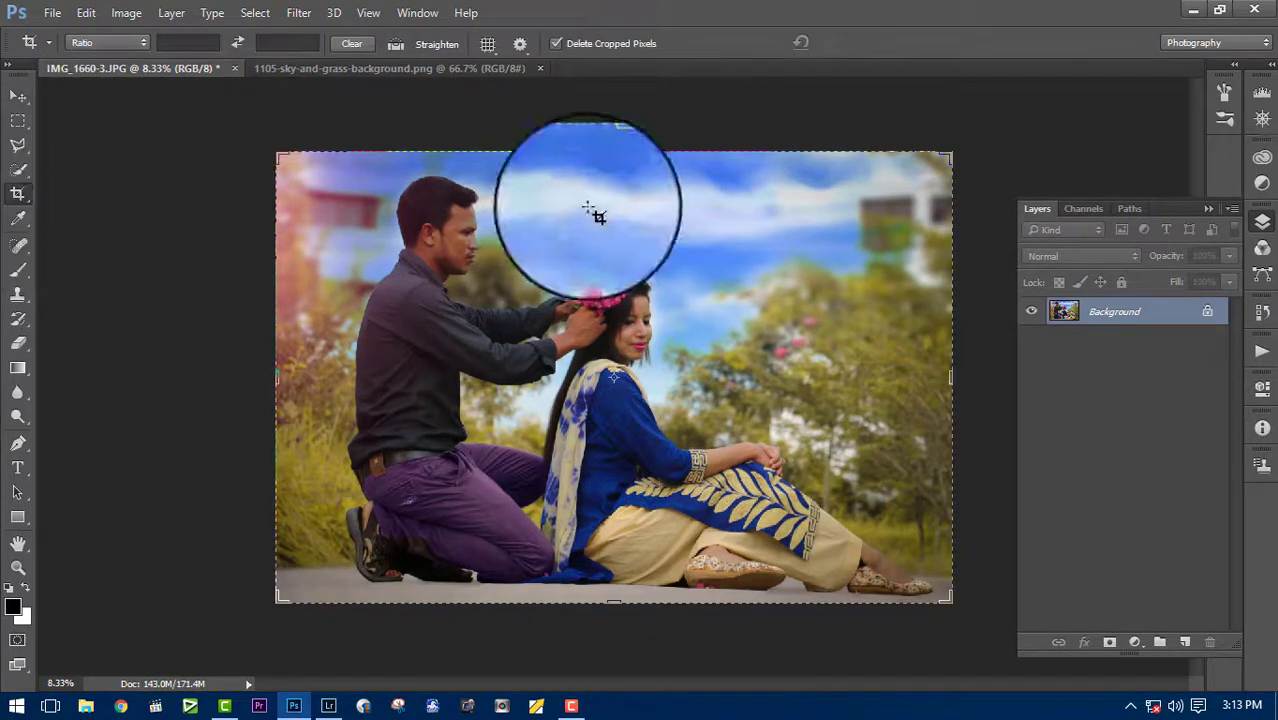
{"action": "type", "text": "1920"}
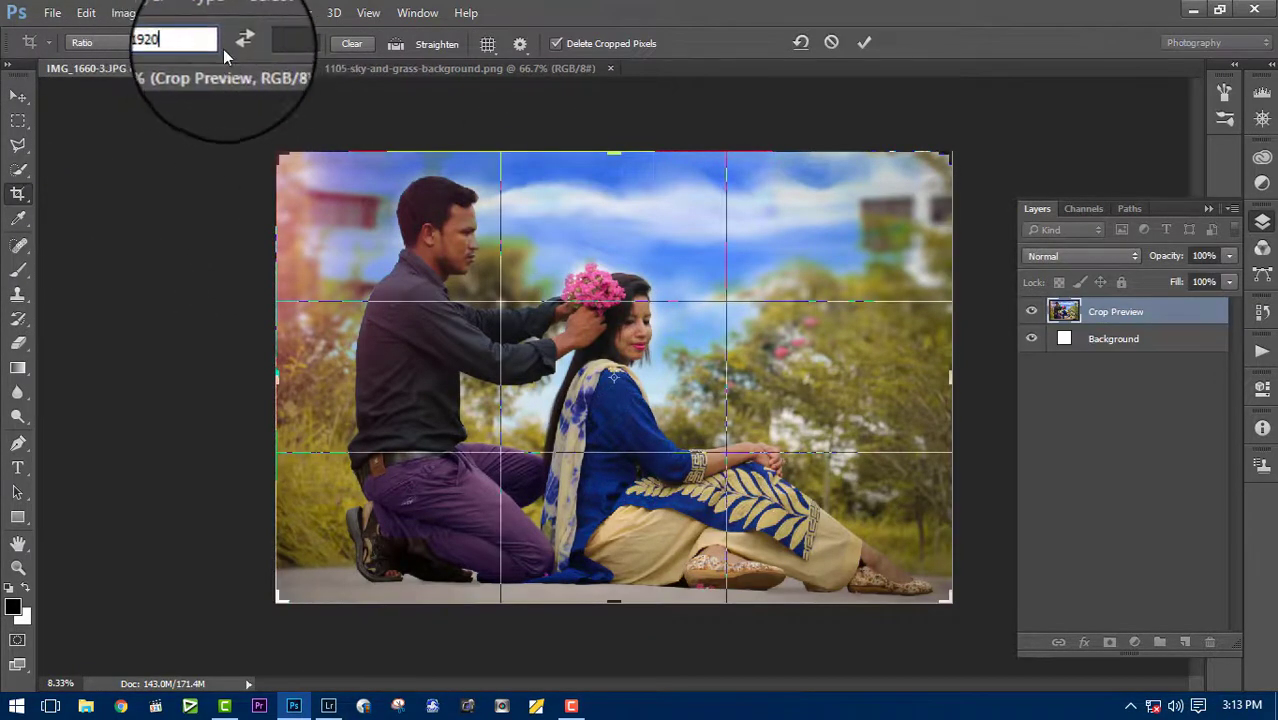
{"action": "left_click", "coordinate": [285, 43]}
{"action": "type", "text": "10"}
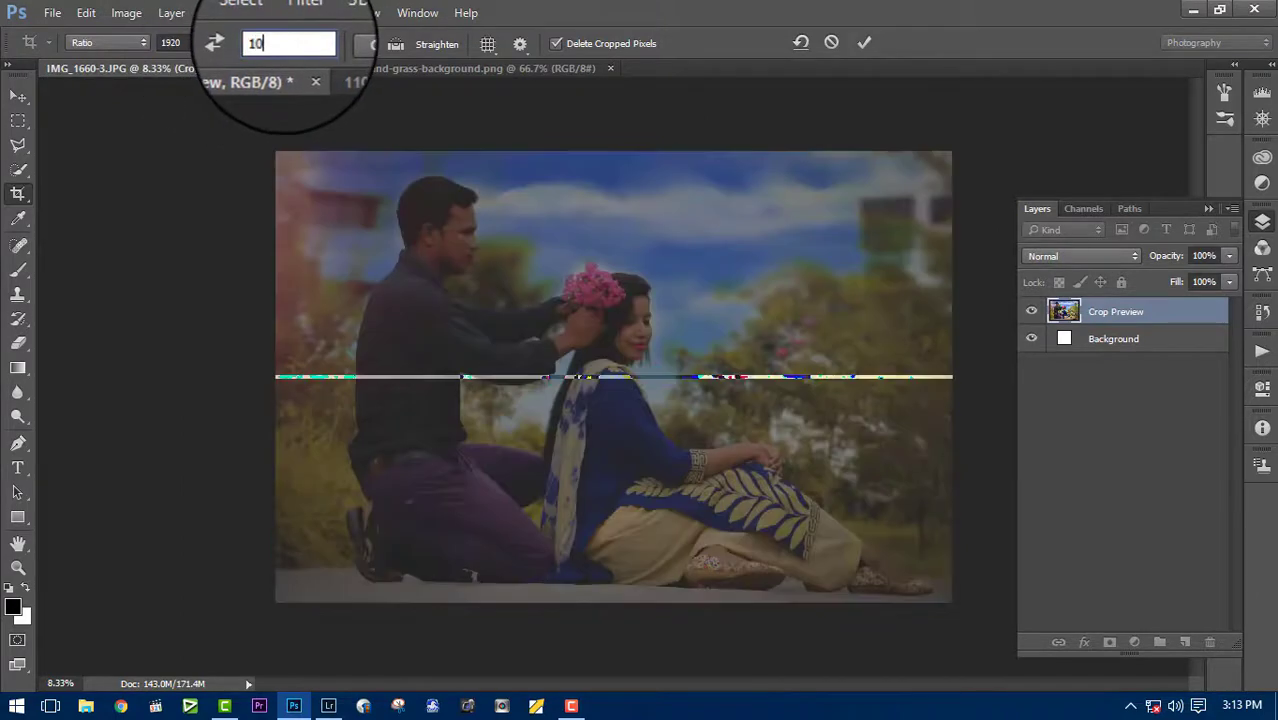
{"action": "type", "text": "80px"}
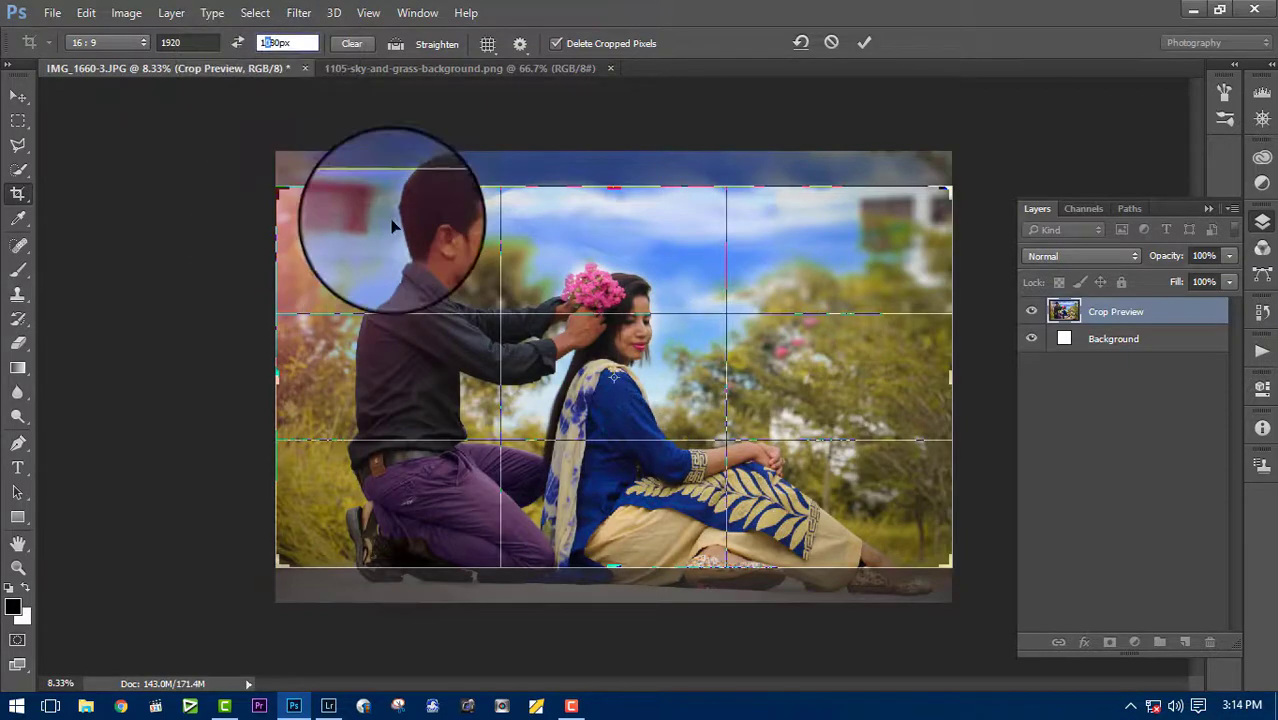
{"action": "key", "text": "Delete"}
{"action": "type", "text": "2"}
Step: Apply the crop and confirm it, trimming the photo to a single flattened layer
{"action": "left_click", "coordinate": [18, 97]}
{"action": "left_click", "coordinate": [562, 281]}
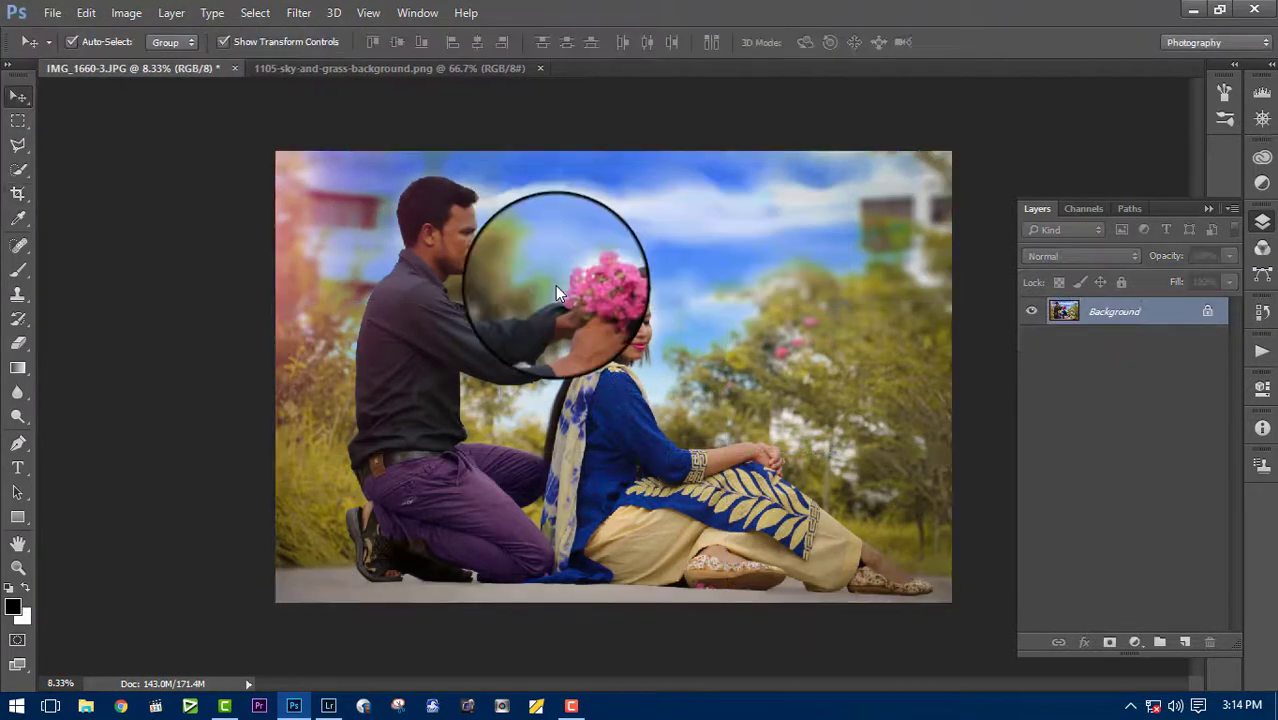
{"action": "key", "text": "ctrl+shift+s"}
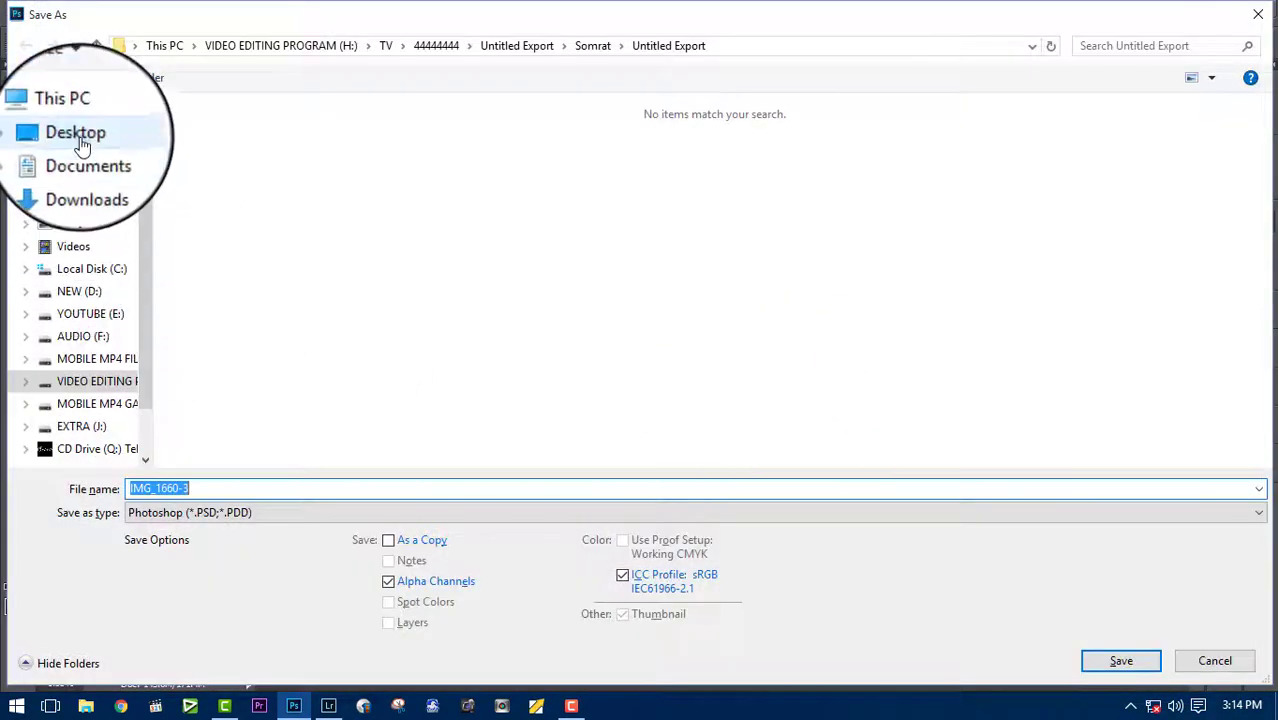
Step: Save the photo to the Desktop as JPEG at quality 12 (Maximum), then minimize Photoshop
{"action": "left_click", "coordinate": [76, 133]}
{"action": "left_click", "coordinate": [322, 513]}
{"action": "left_click", "coordinate": [320, 325]}
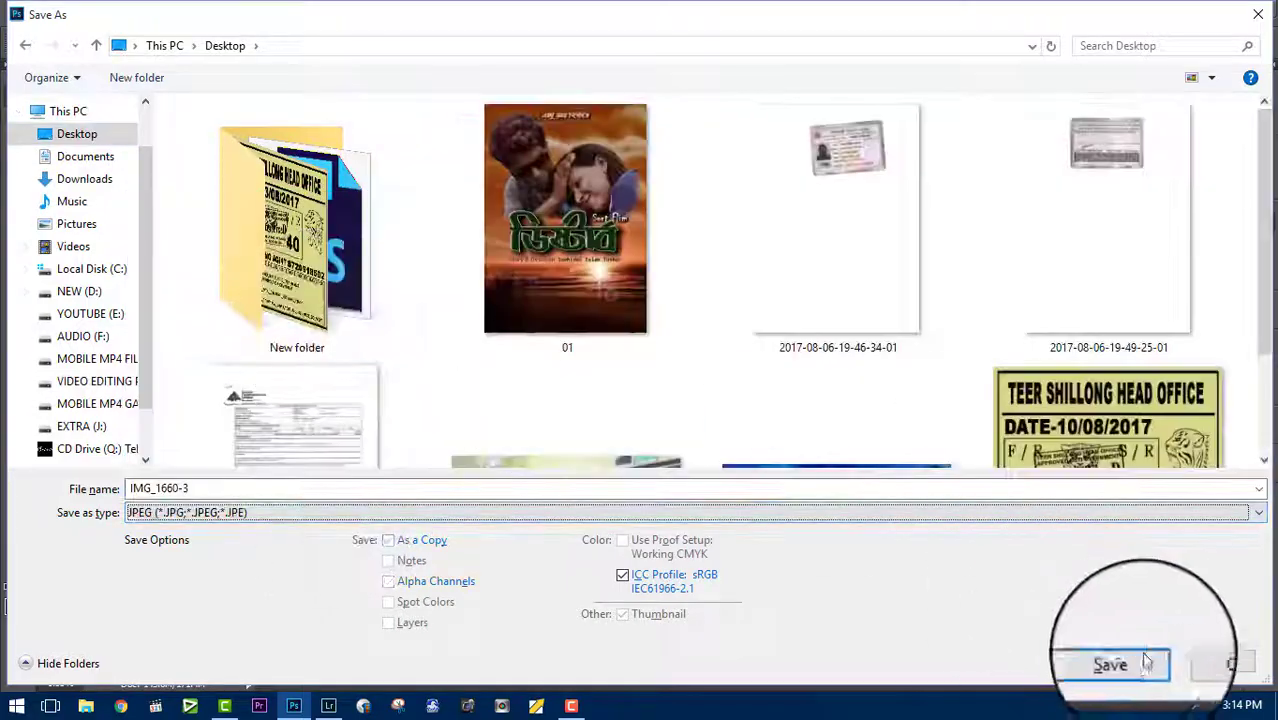
{"action": "left_click", "coordinate": [1121, 661]}
{"action": "left_click_drag", "start_coordinate": [642, 258], "coordinate": [706, 257]}
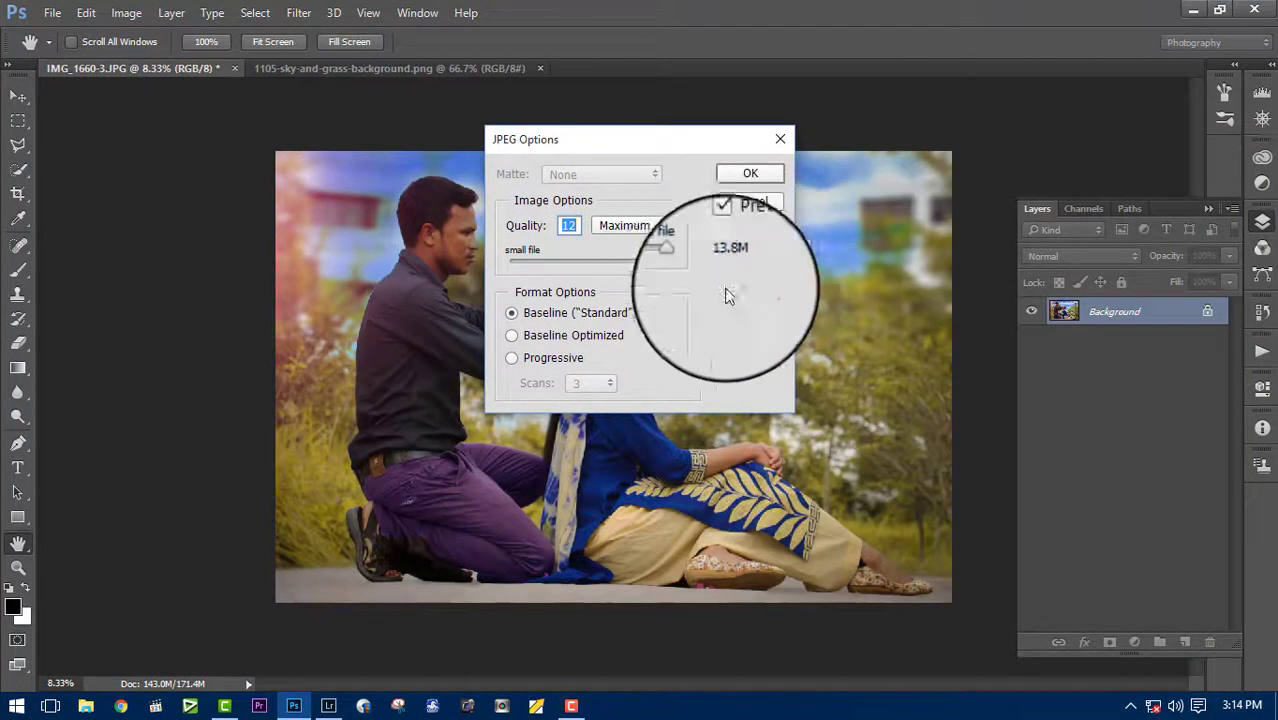
{"action": "left_click", "coordinate": [770, 179]}
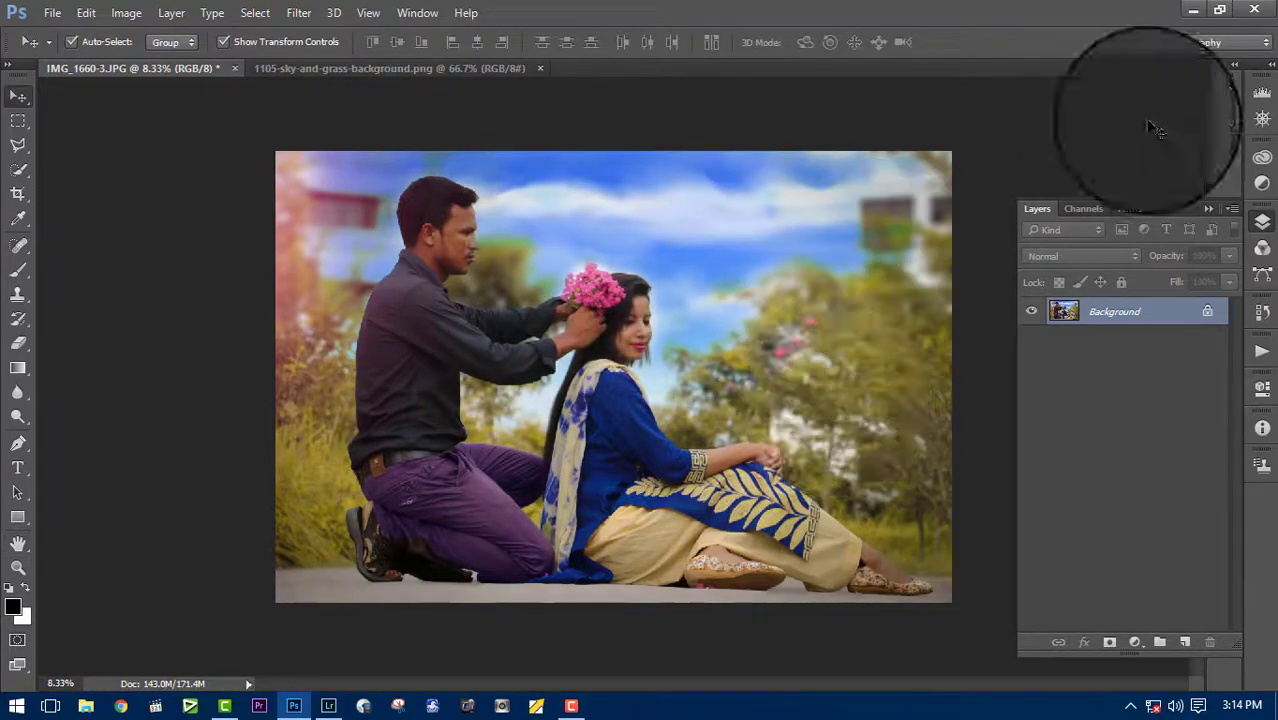
{"action": "left_click", "coordinate": [1193, 12]}
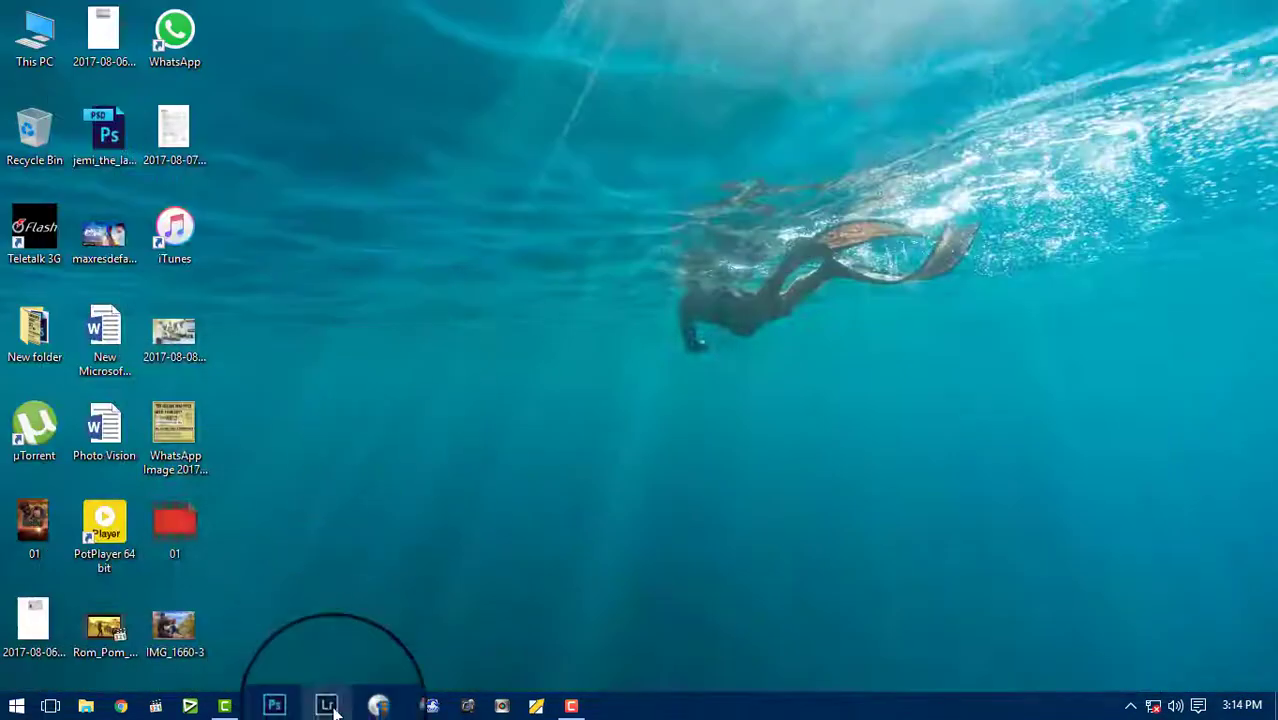
Step: Close Lightroom, dismissing the catalog backup prompt, and return to the desktop
{"action": "left_click", "coordinate": [328, 706]}
{"action": "left_click", "coordinate": [1257, 12]}
{"action": "left_click", "coordinate": [763, 437]}
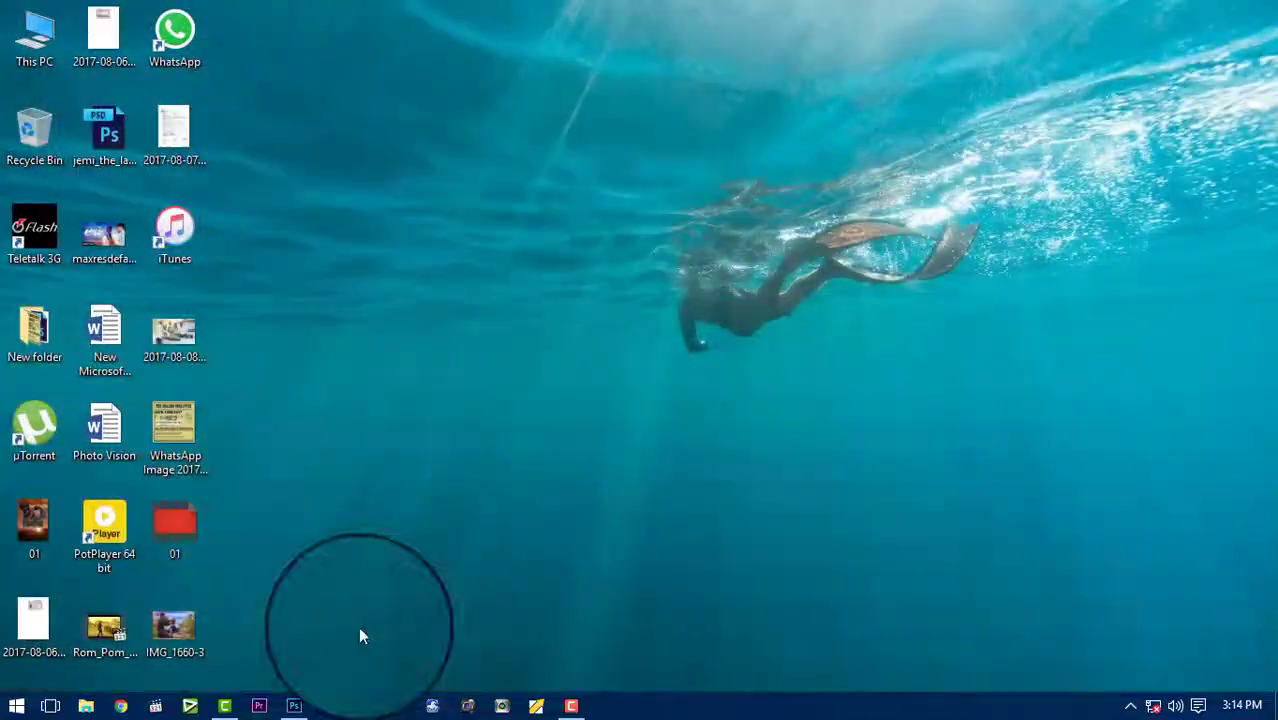
{"action": "left_click", "coordinate": [294, 706]}
Step: Browse This PC > NEW (D:) > Youtube Upload > Photo Vision > Natok > Distab and preview IMG_1660
{"action": "double_click", "coordinate": [40, 40]}
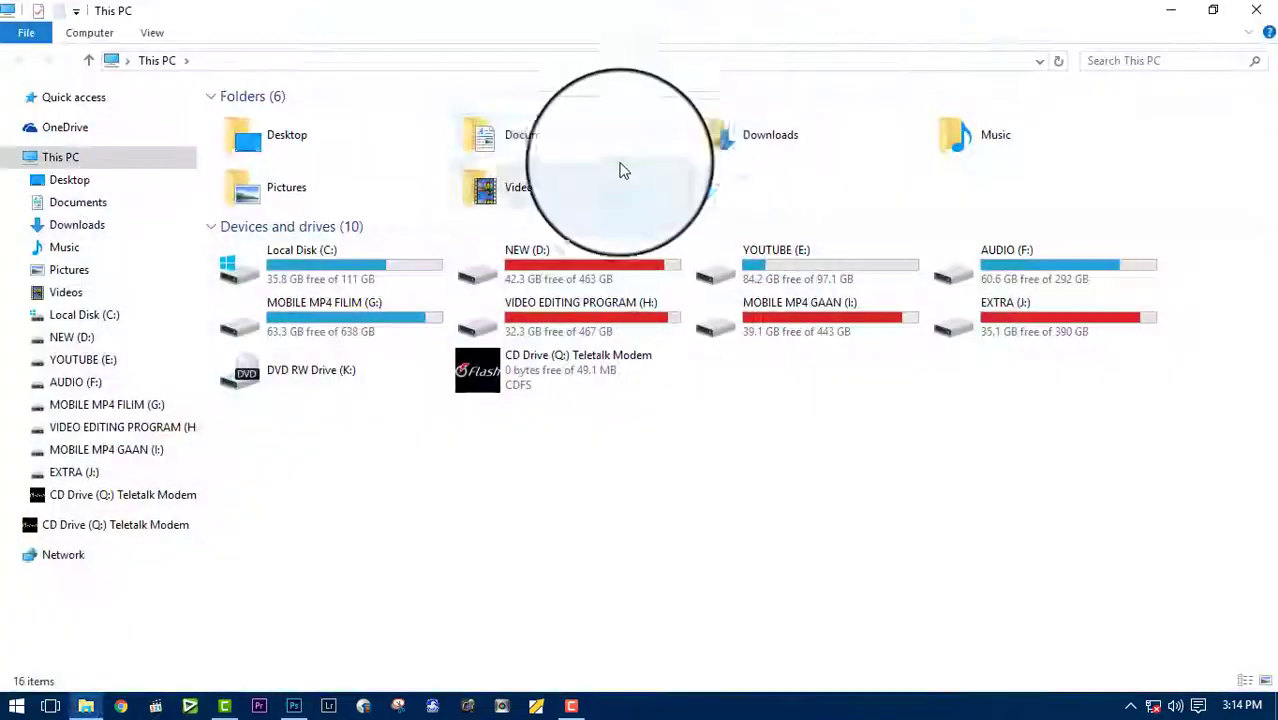
{"action": "left_click", "coordinate": [240, 97]}
{"action": "double_click", "coordinate": [508, 155]}
{"action": "double_click", "coordinate": [282, 418]}
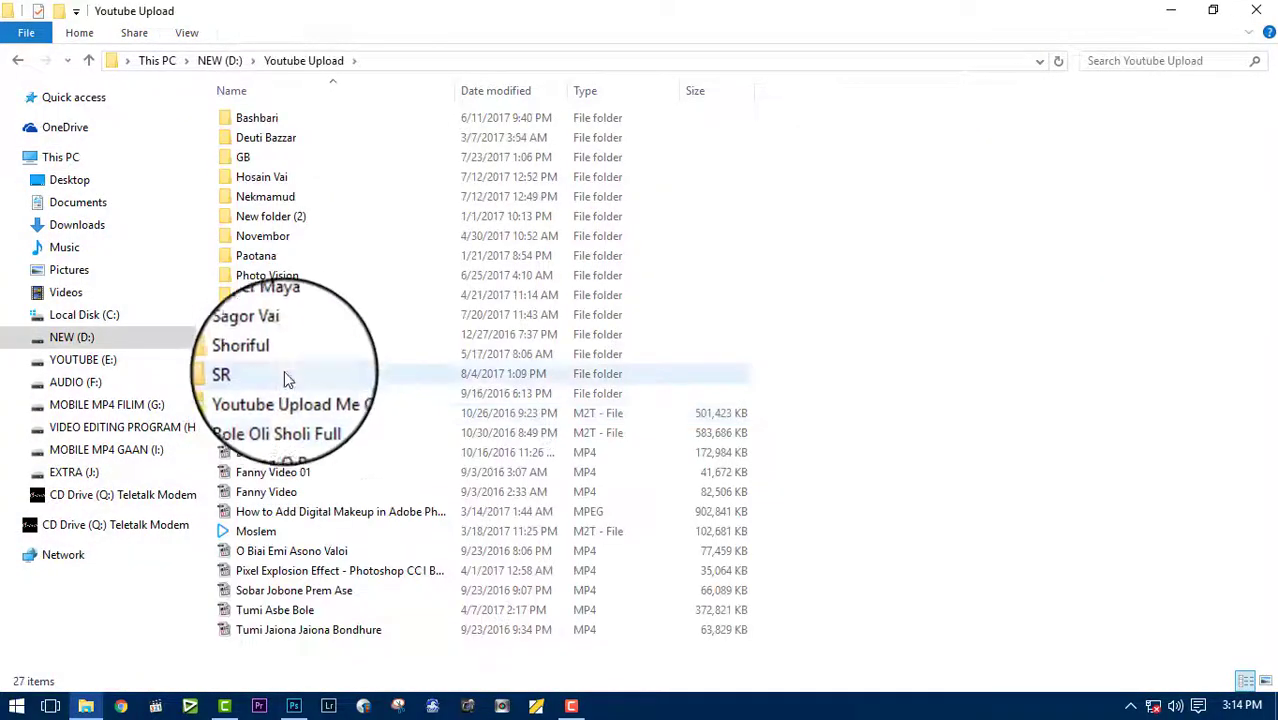
{"action": "double_click", "coordinate": [283, 290]}
{"action": "double_click", "coordinate": [270, 255]}
{"action": "double_click", "coordinate": [257, 117]}
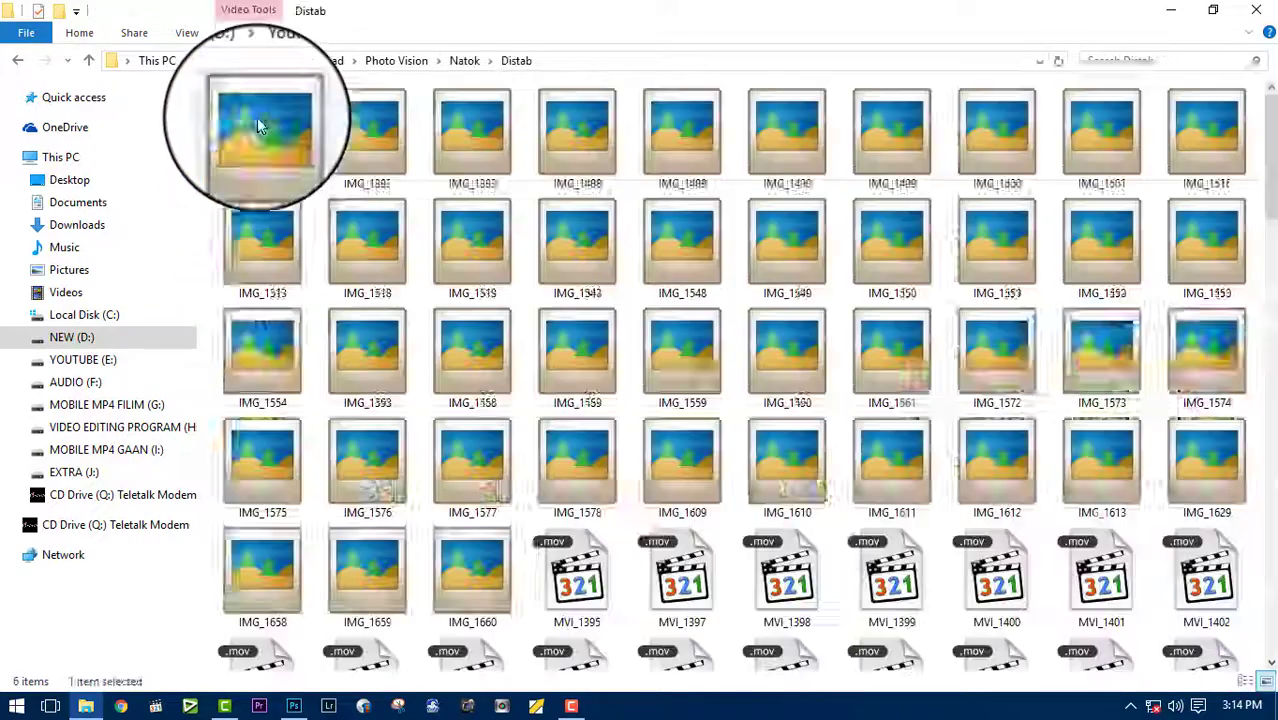
{"action": "right_click", "coordinate": [473, 602]}
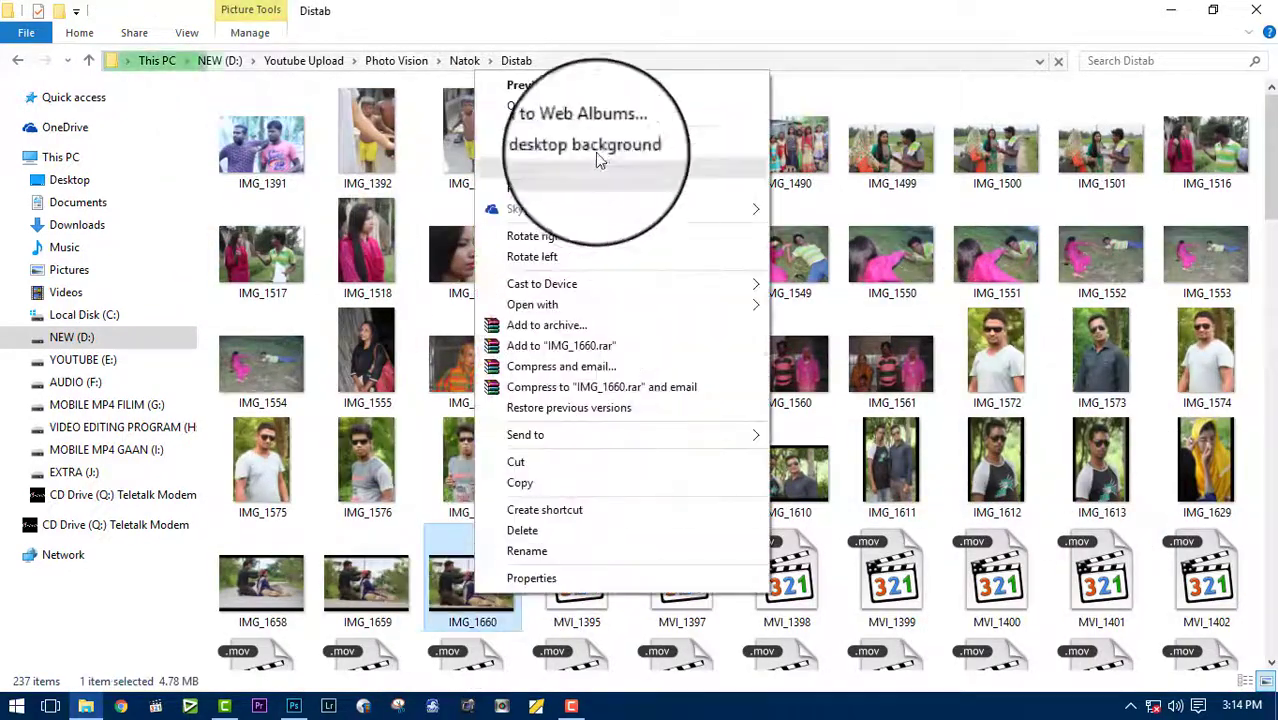
{"action": "left_click", "coordinate": [595, 152]}
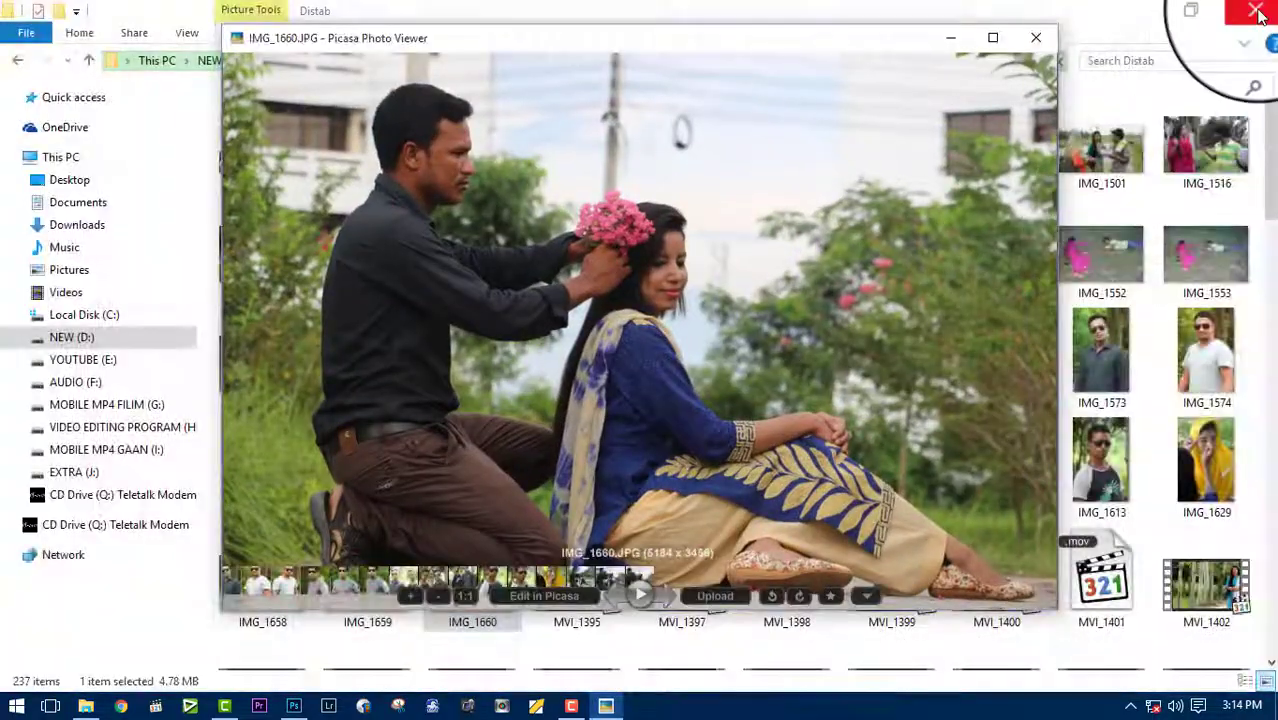
Step: Close Explorer and open the edited IMG_1660-3 from the desktop in Photos
{"action": "left_click", "coordinate": [1171, 10]}
{"action": "left_click_drag", "start_coordinate": [807, 48], "coordinate": [904, 57]}
{"action": "left_click", "coordinate": [175, 625]}
{"action": "right_click", "coordinate": [175, 625]}
{"action": "mouse_move", "coordinate": [230, 302]}
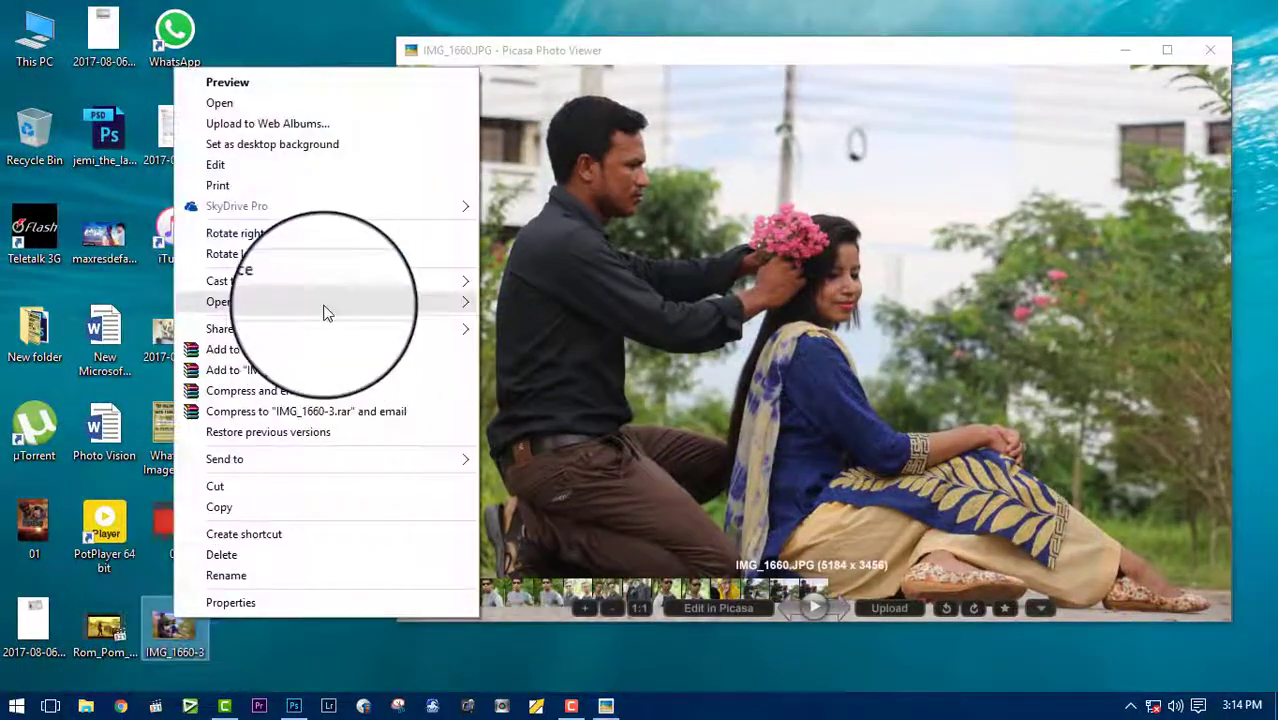
{"action": "left_click", "coordinate": [606, 343]}
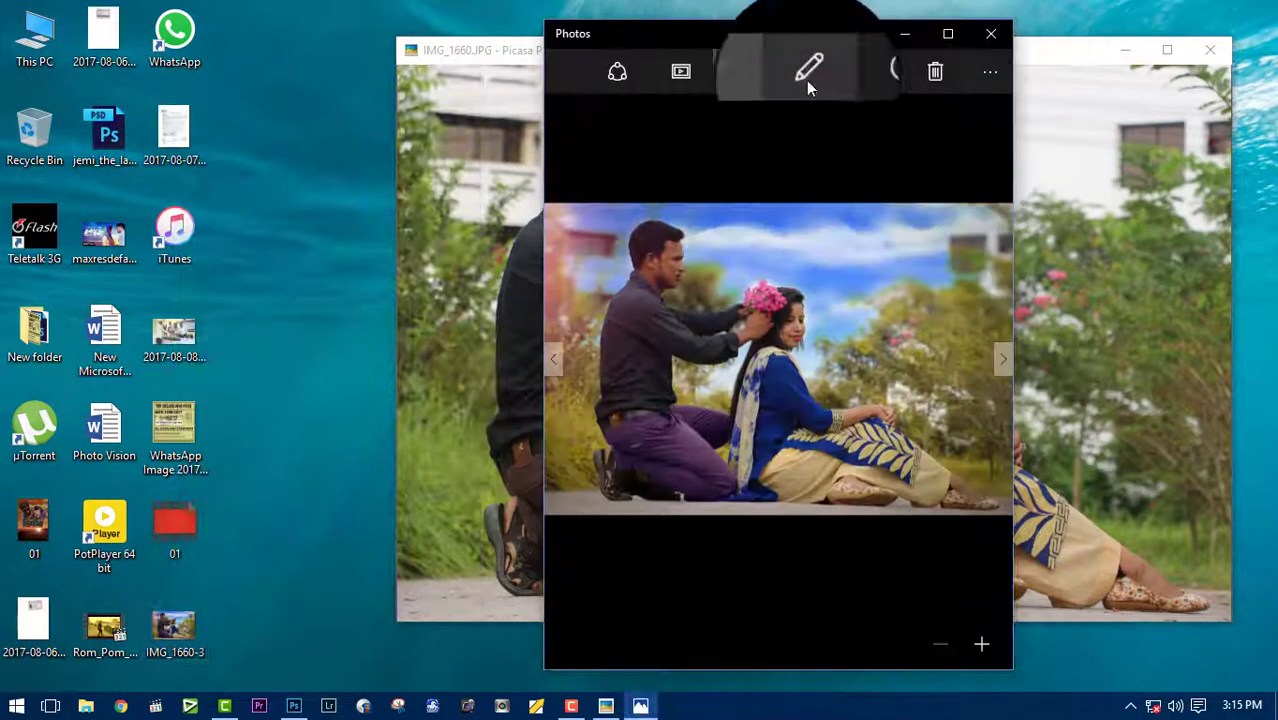
Step: Arrange the Photos window on the left and the Picasa viewer on the right, side by side
{"action": "left_click_drag", "start_coordinate": [805, 34], "coordinate": [275, 36]}
{"action": "left_click_drag", "start_coordinate": [467, 443], "coordinate": [474, 456]}
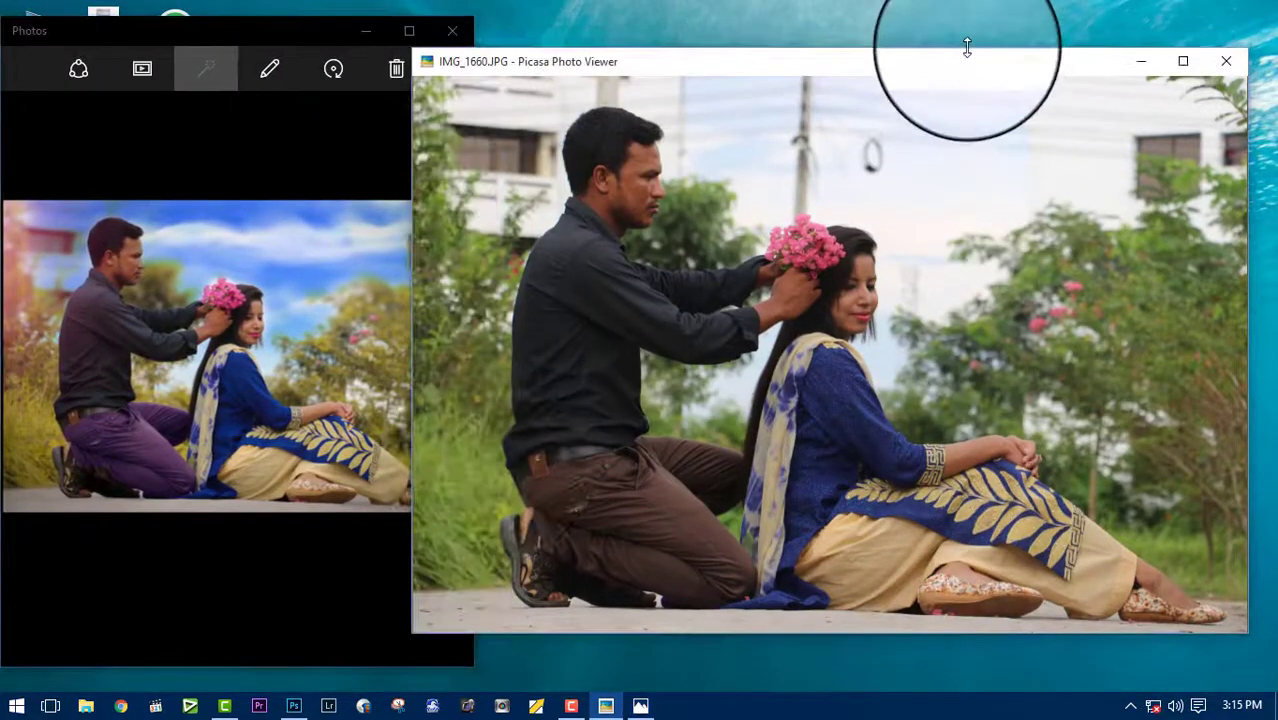
{"action": "left_click_drag", "start_coordinate": [955, 68], "coordinate": [965, 320]}
{"action": "left_click_drag", "start_coordinate": [414, 471], "coordinate": [747, 482]}
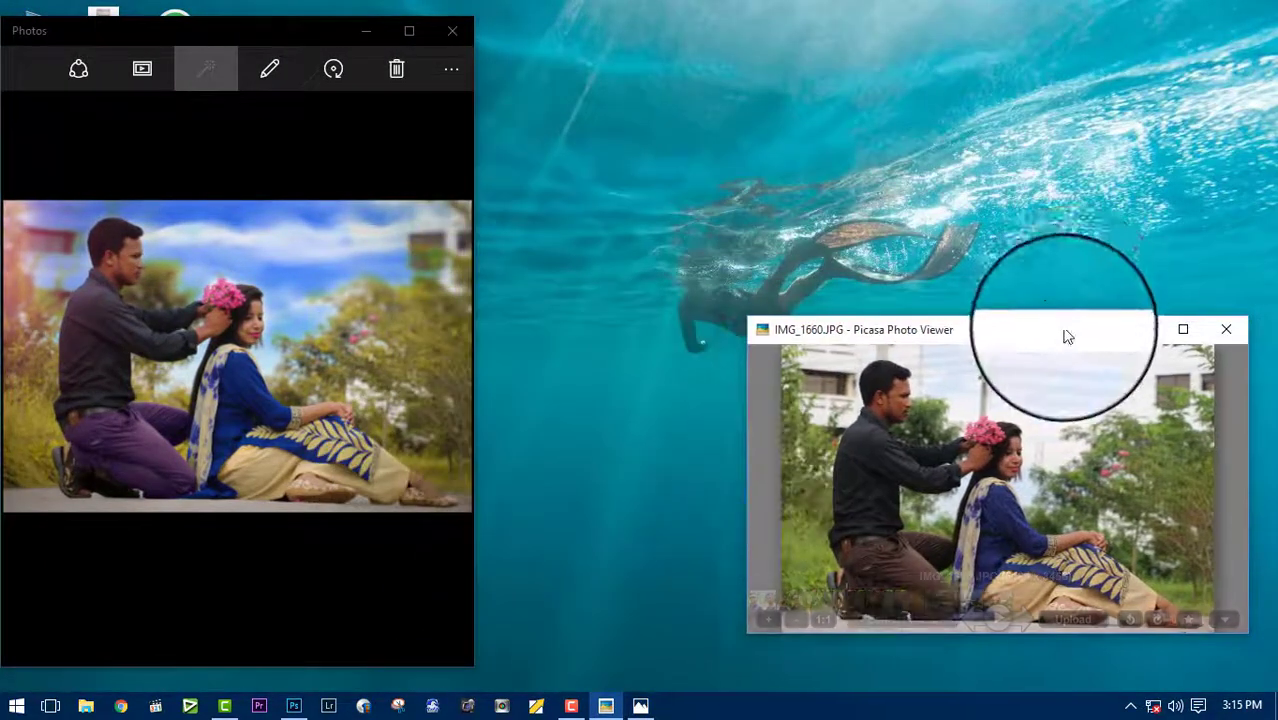
{"action": "left_click_drag", "start_coordinate": [1064, 337], "coordinate": [1022, 157]}
{"action": "left_click_drag", "start_coordinate": [984, 448], "coordinate": [982, 622]}
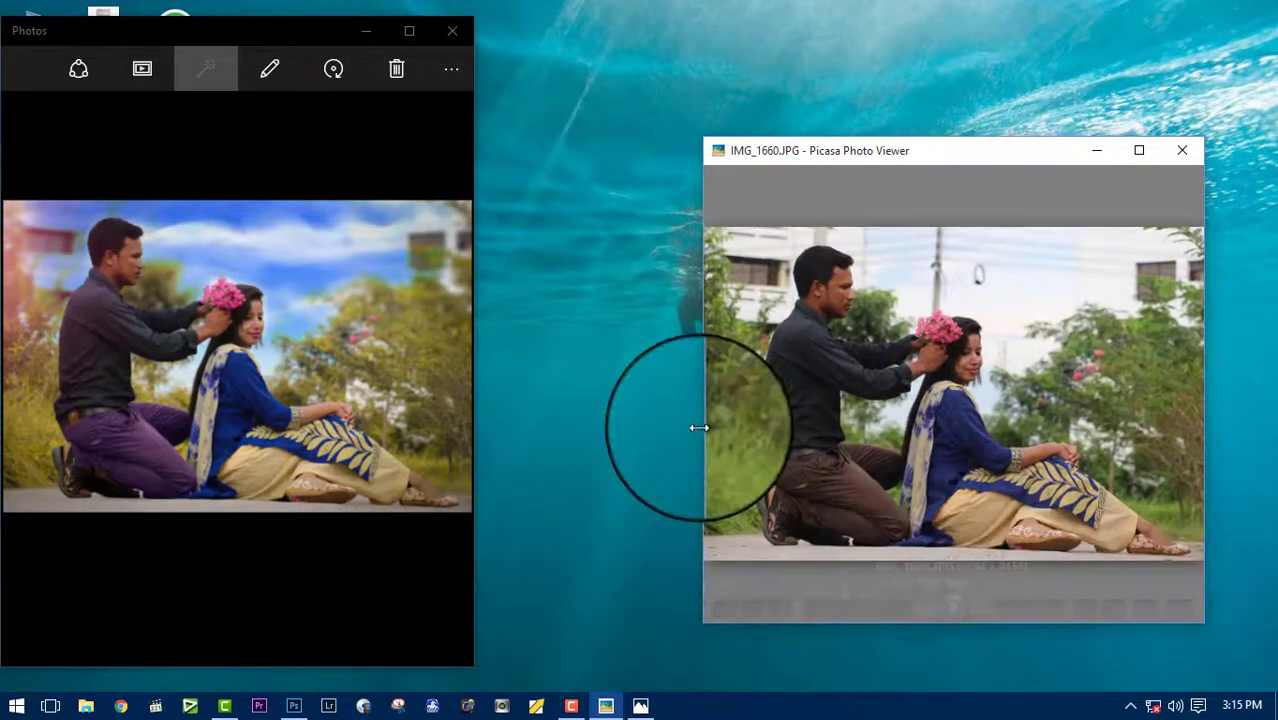
{"action": "left_click_drag", "start_coordinate": [693, 425], "coordinate": [542, 425]}
{"action": "left_click_drag", "start_coordinate": [1003, 152], "coordinate": [1056, 131]}
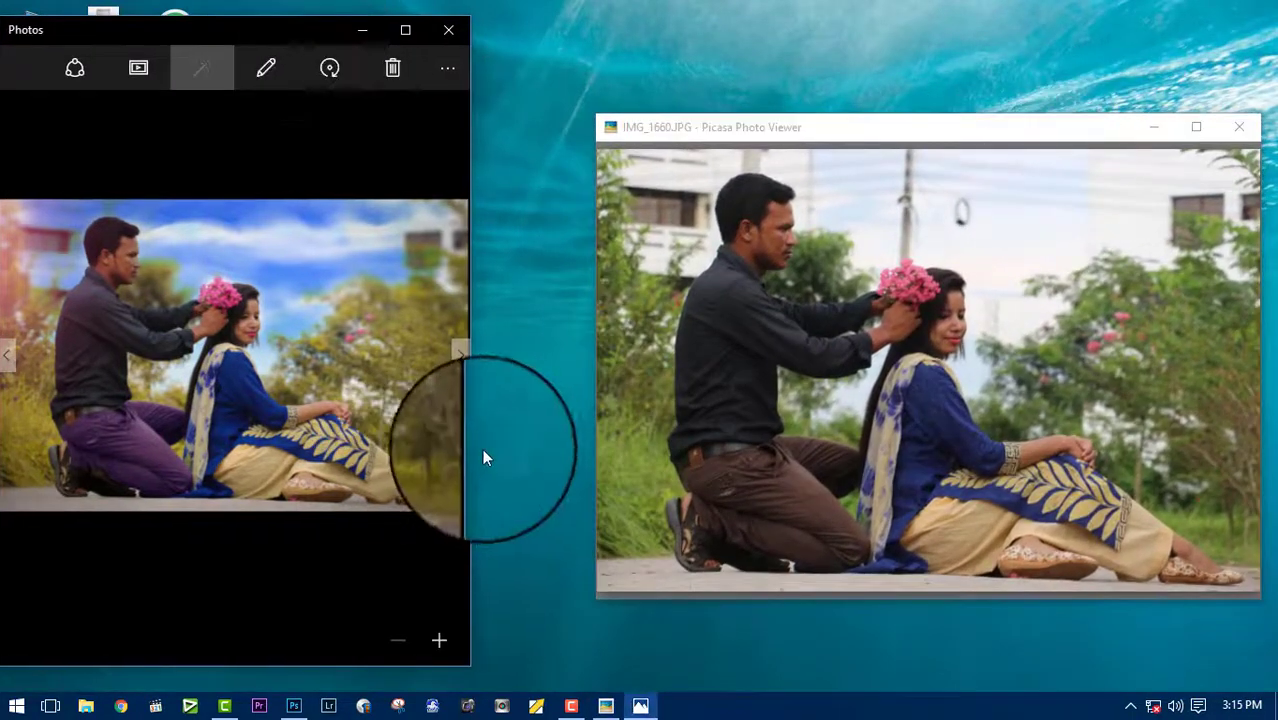
{"action": "left_click_drag", "start_coordinate": [476, 455], "coordinate": [684, 450]}
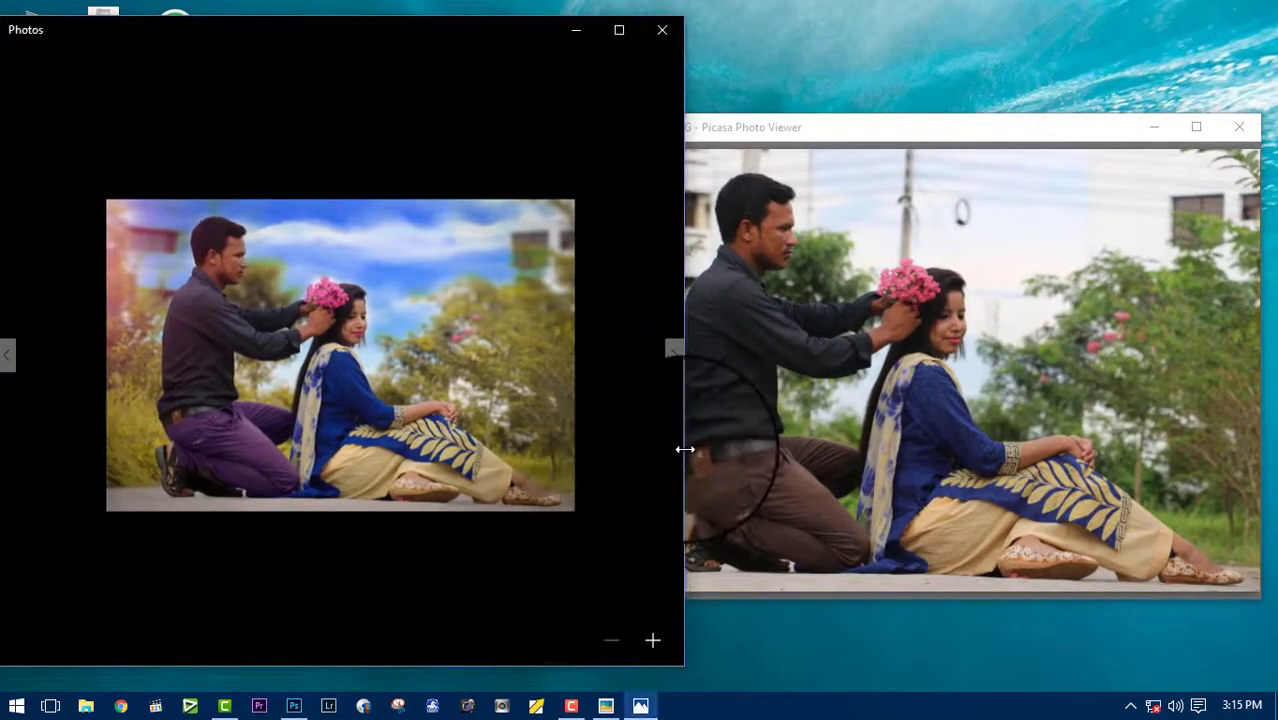
Step: Enlarge both photos to compare them, then close both viewers and stop the recording
{"action": "left_click", "coordinate": [650, 641]}
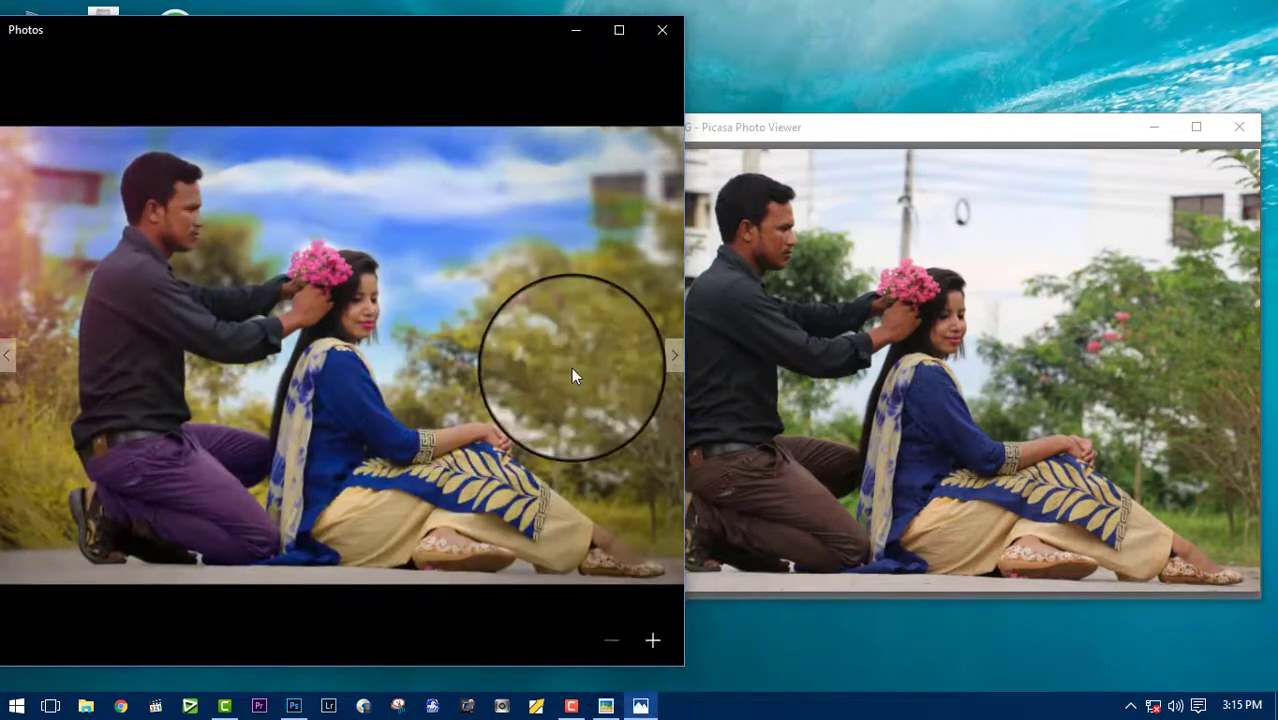
{"action": "left_click_drag", "start_coordinate": [984, 126], "coordinate": [994, 127]}
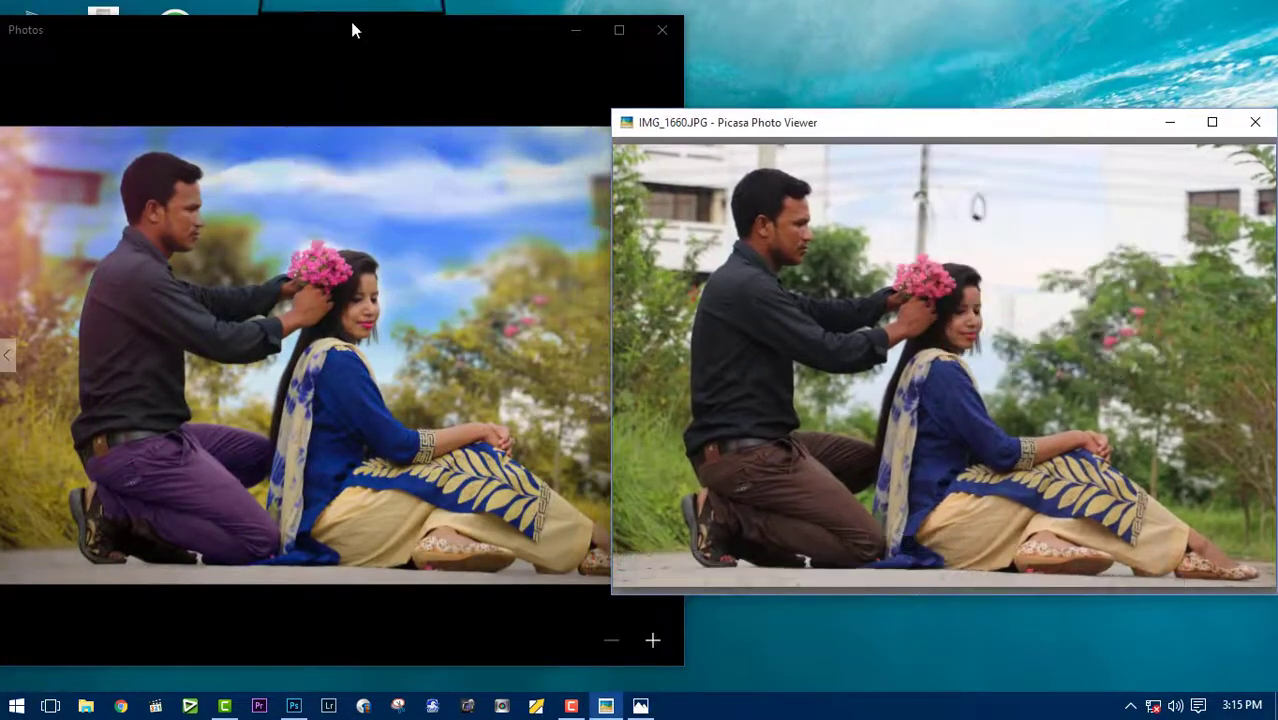
{"action": "left_click", "coordinate": [662, 32]}
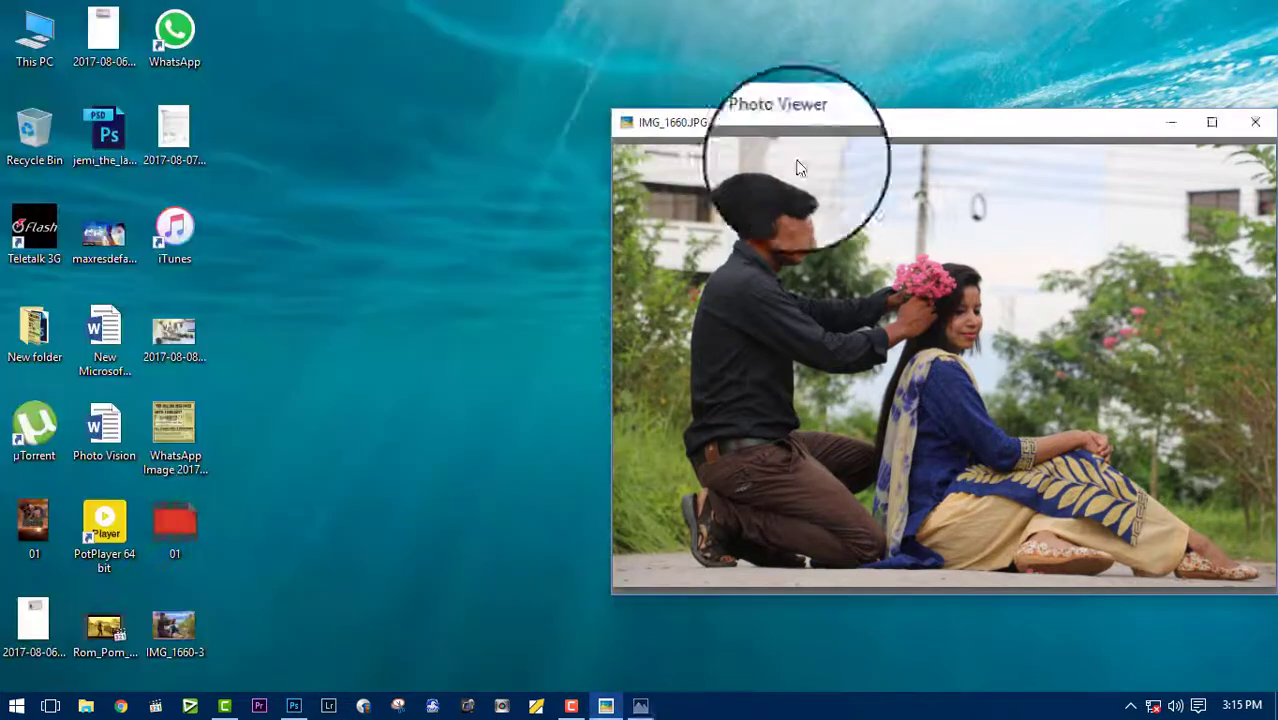
{"action": "left_click", "coordinate": [1255, 122]}
{"action": "left_click", "coordinate": [571, 706]}
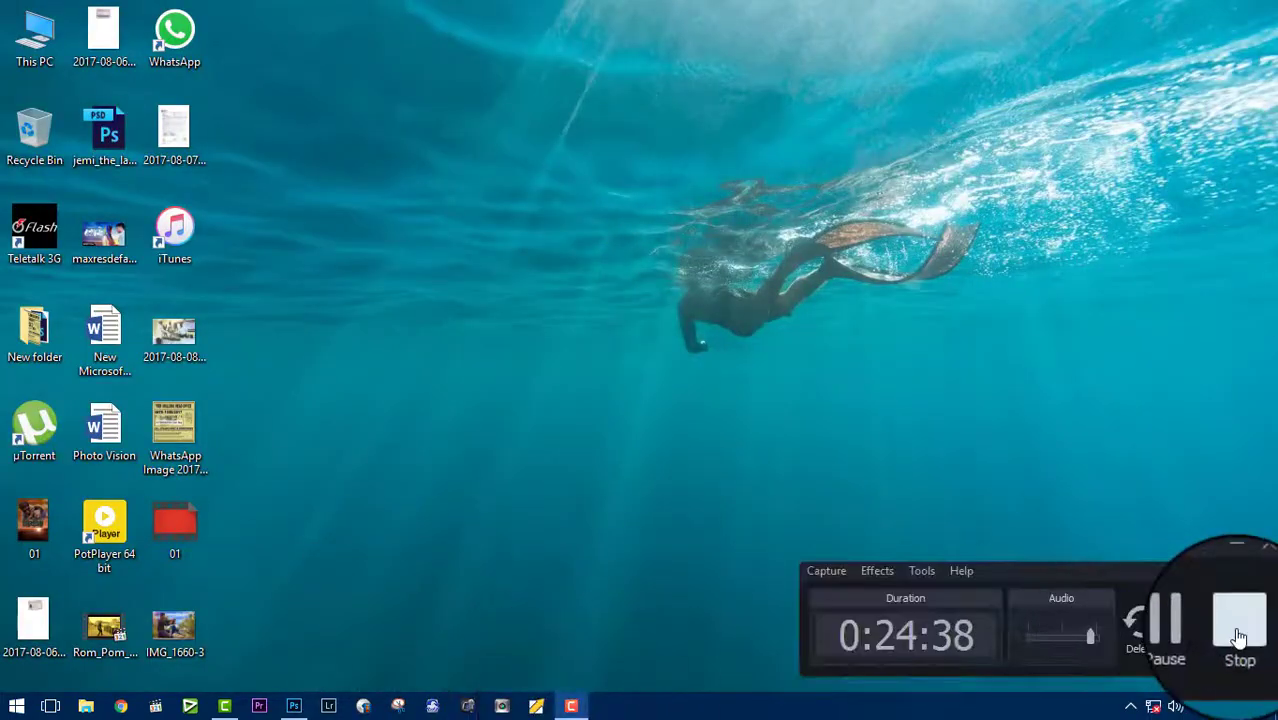
{"action": "left_click", "coordinate": [1237, 628]}
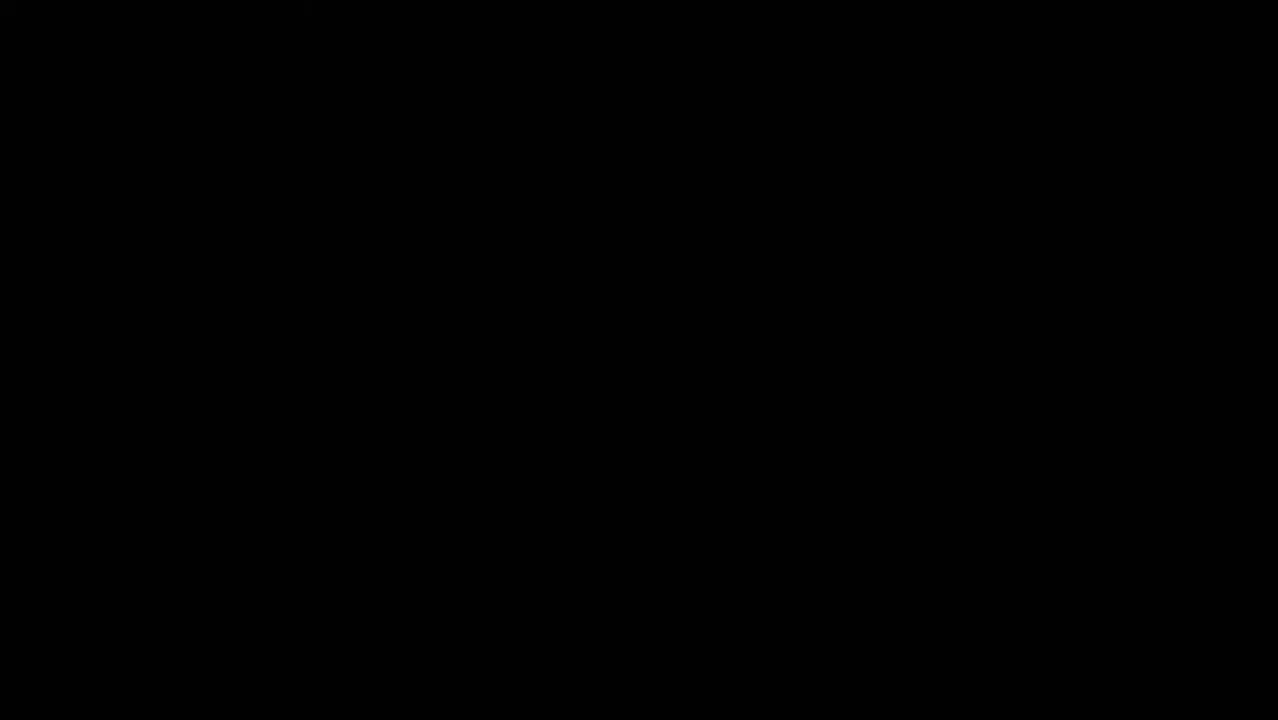